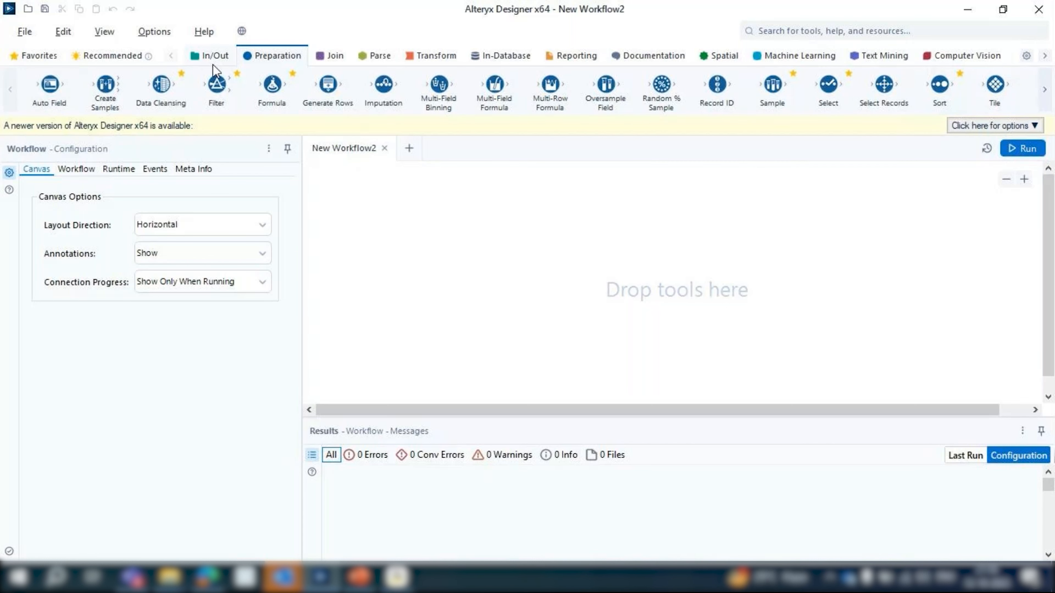
Look through the Join, Parse, Reporting, Machine Learning and Computer Vision tool categories
{"action": "left_click_drag", "start_coordinate": [995, 84], "coordinate": [1021, 75]}
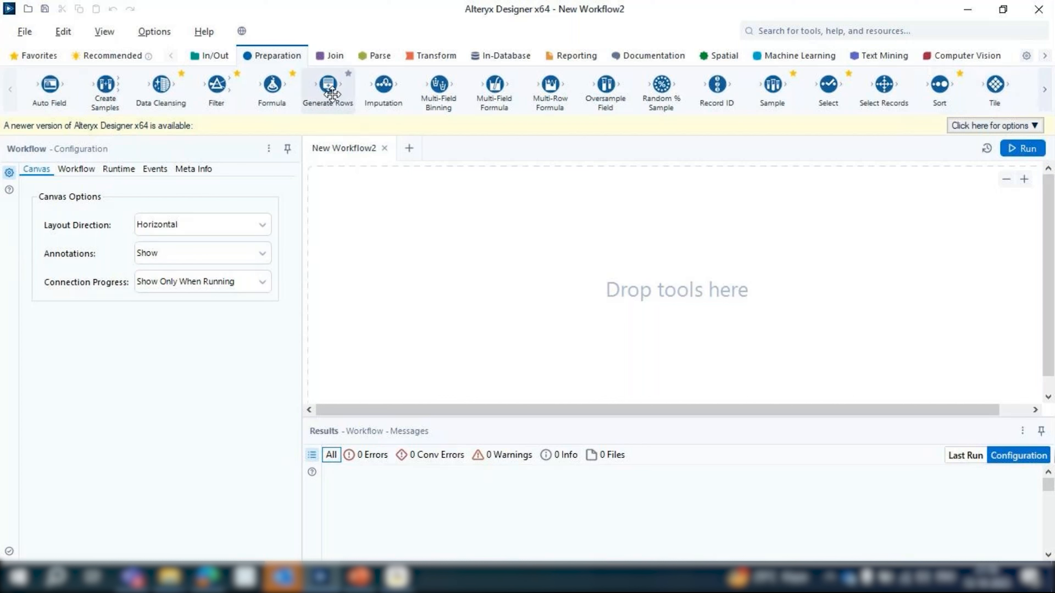
{"action": "left_click_drag", "start_coordinate": [331, 95], "coordinate": [334, 67]}
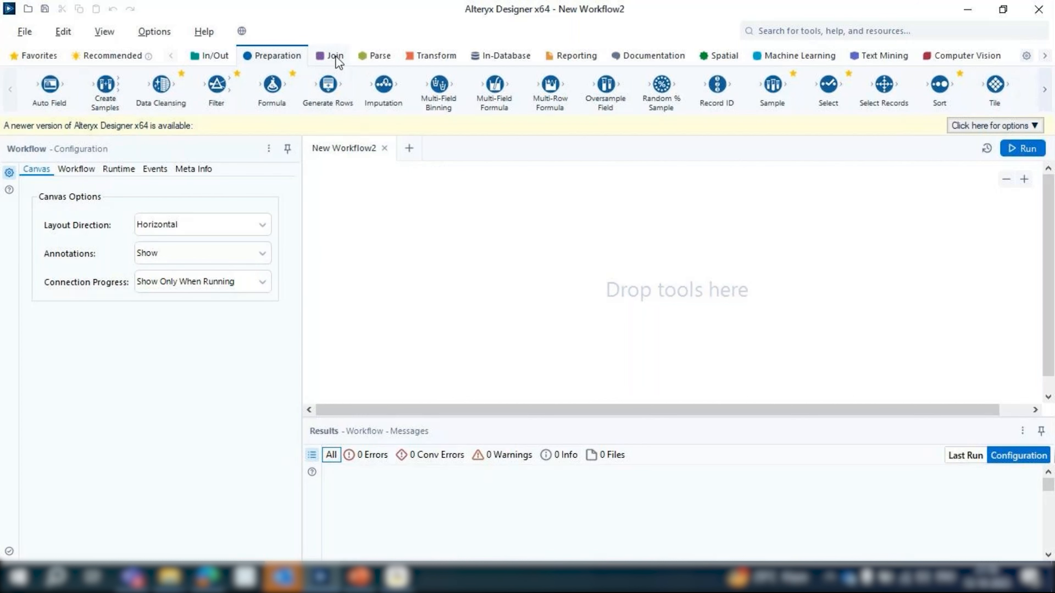
{"action": "left_click", "coordinate": [335, 55]}
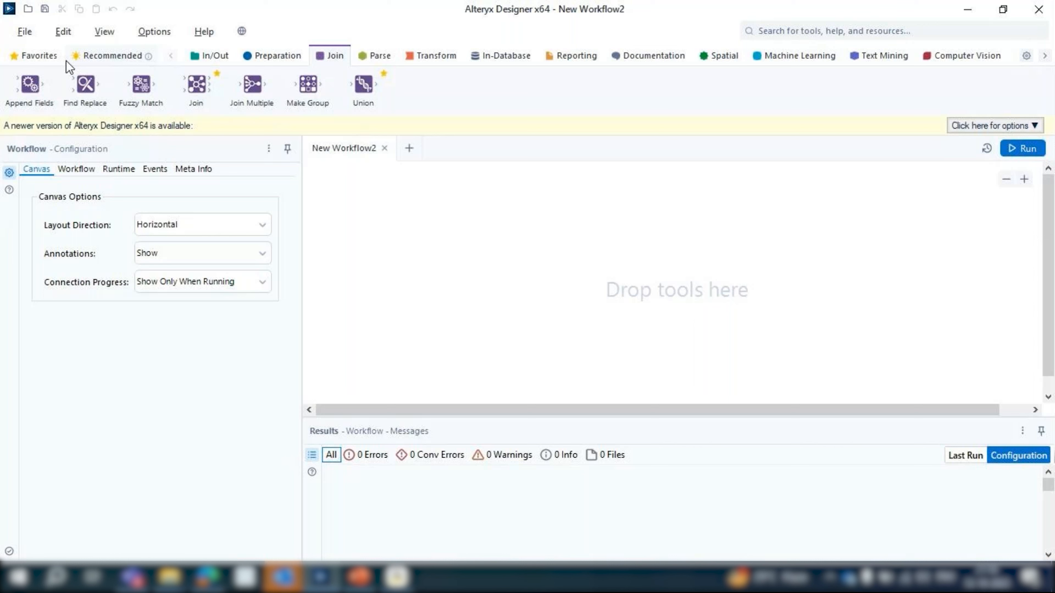
{"action": "left_click_drag", "start_coordinate": [198, 86], "coordinate": [200, 88]}
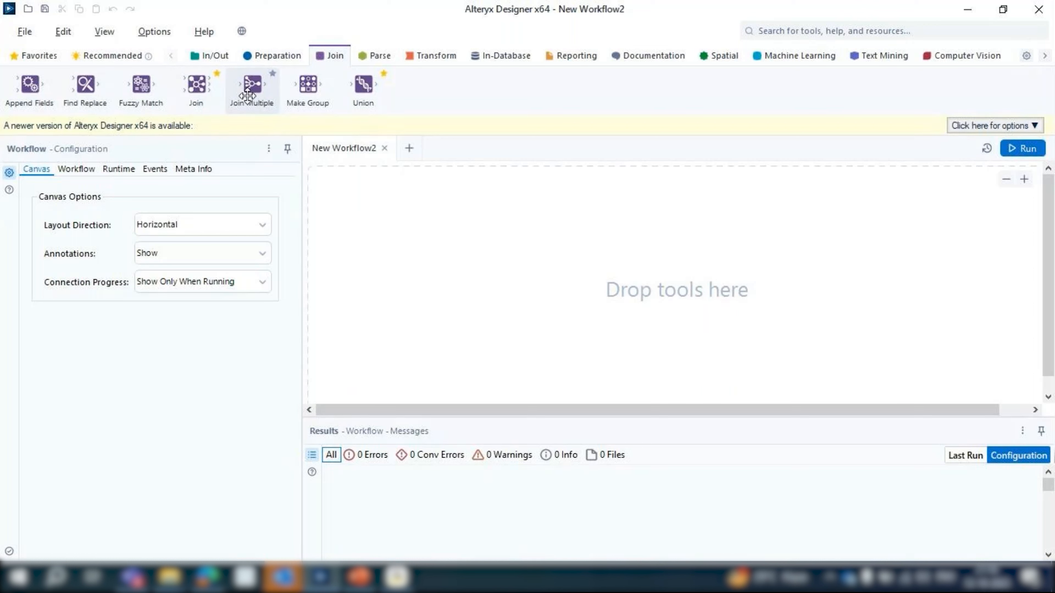
{"action": "left_click_drag", "start_coordinate": [248, 96], "coordinate": [349, 143]}
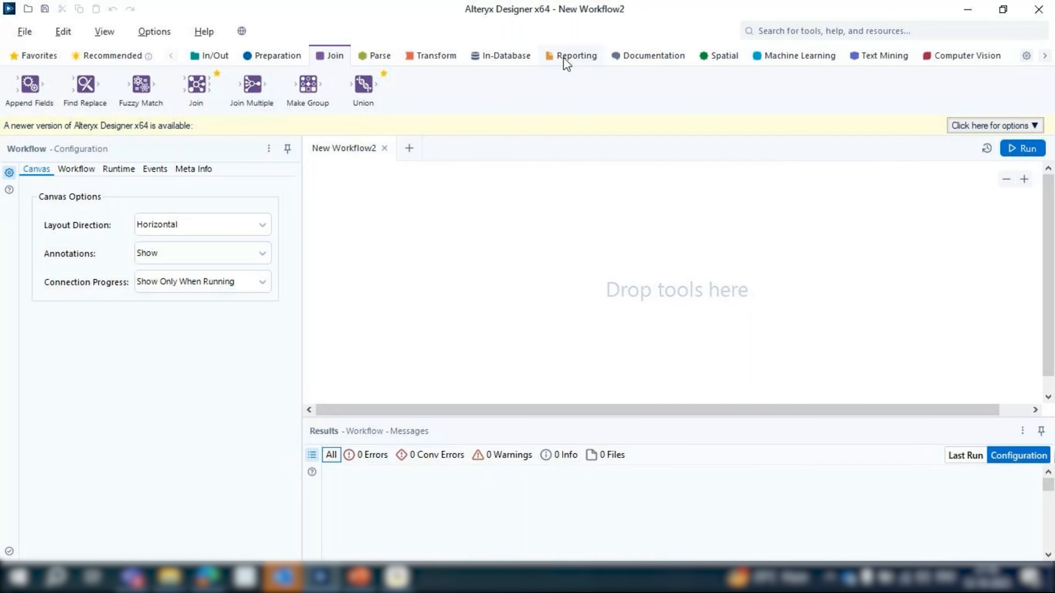
{"action": "left_click", "coordinate": [383, 59]}
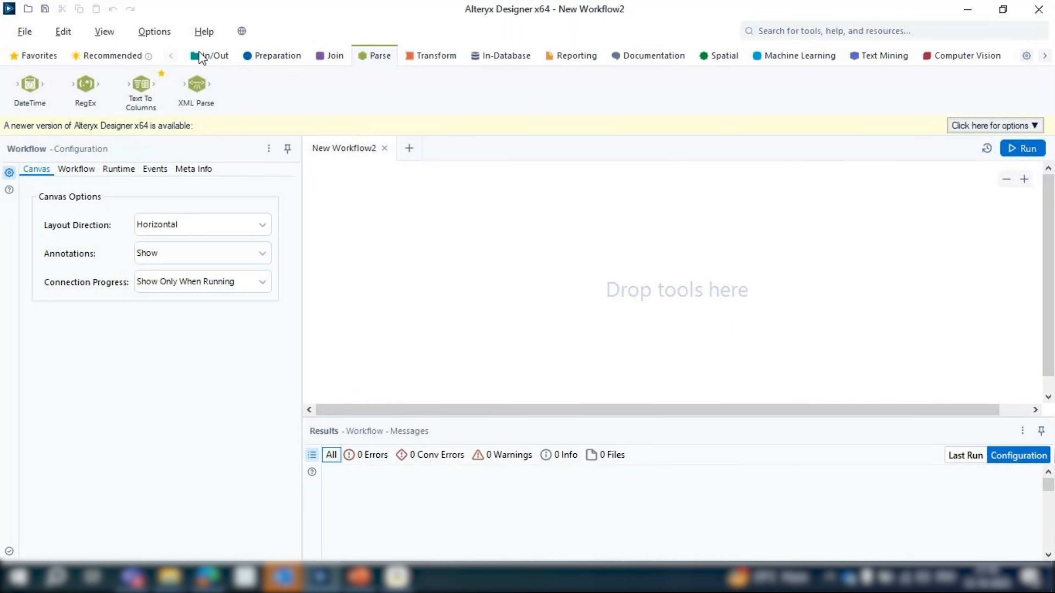
{"action": "left_click", "coordinate": [570, 57]}
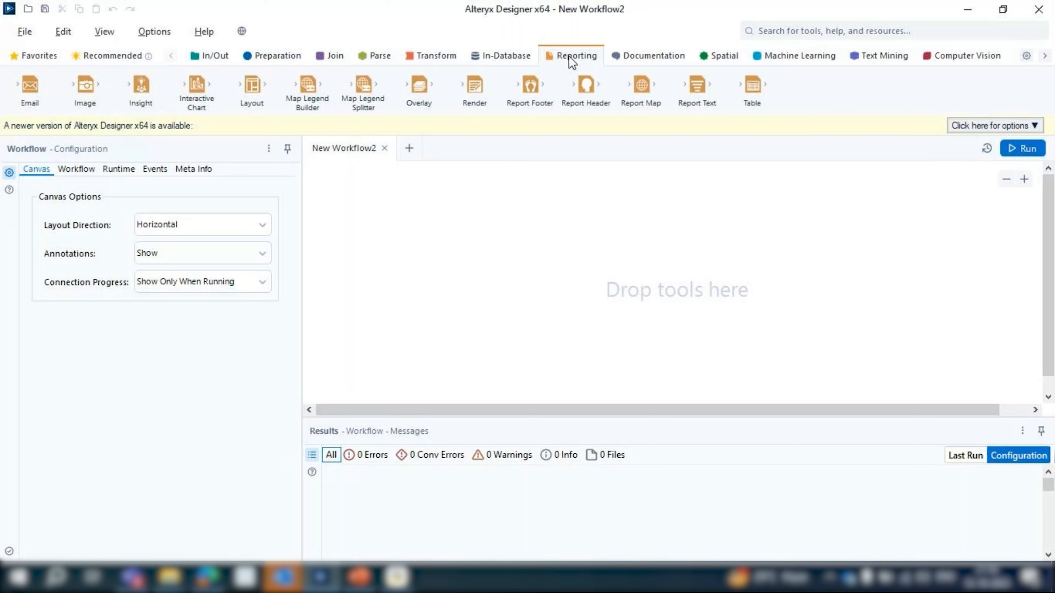
{"action": "left_click", "coordinate": [800, 56]}
{"action": "left_click", "coordinate": [960, 55]}
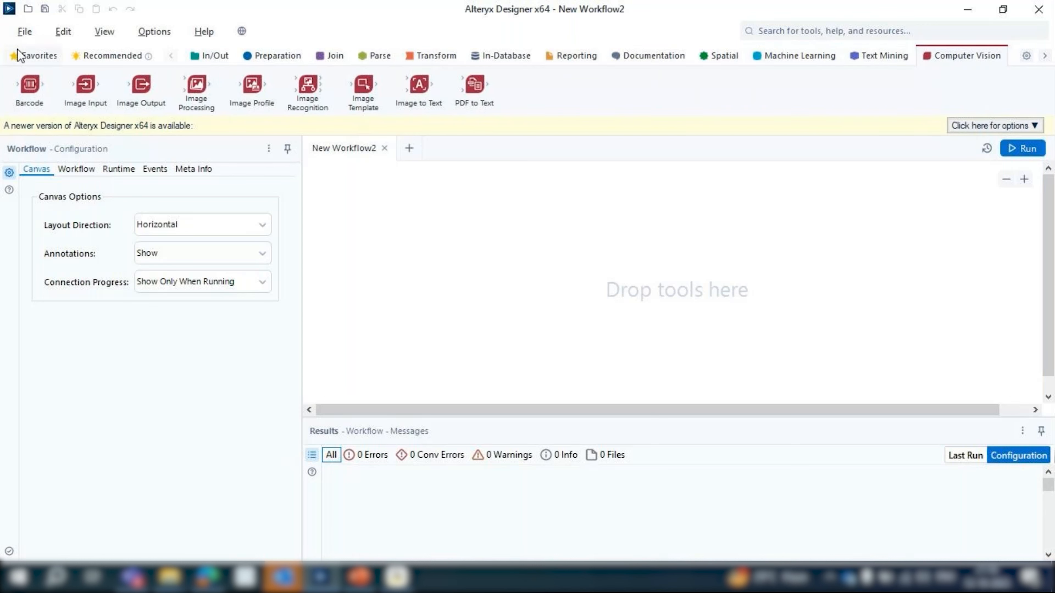
Add an Input Data tool from the In/Out category to the empty workflow canvas
{"action": "left_click", "coordinate": [205, 59]}
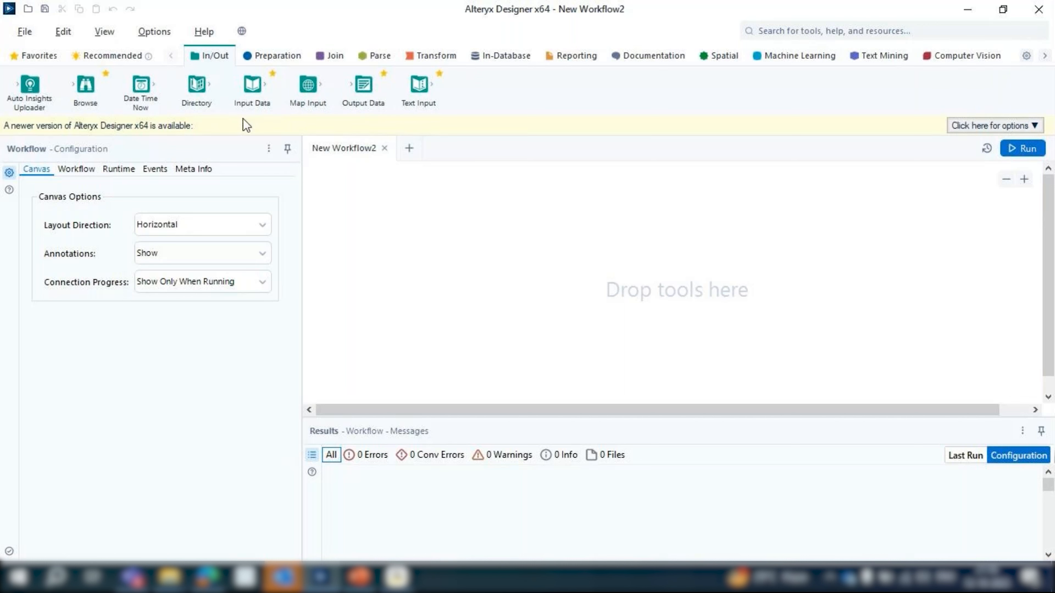
{"action": "left_click_drag", "start_coordinate": [236, 104], "coordinate": [1053, 92]}
{"action": "left_click_drag", "start_coordinate": [141, 85], "coordinate": [426, 228]}
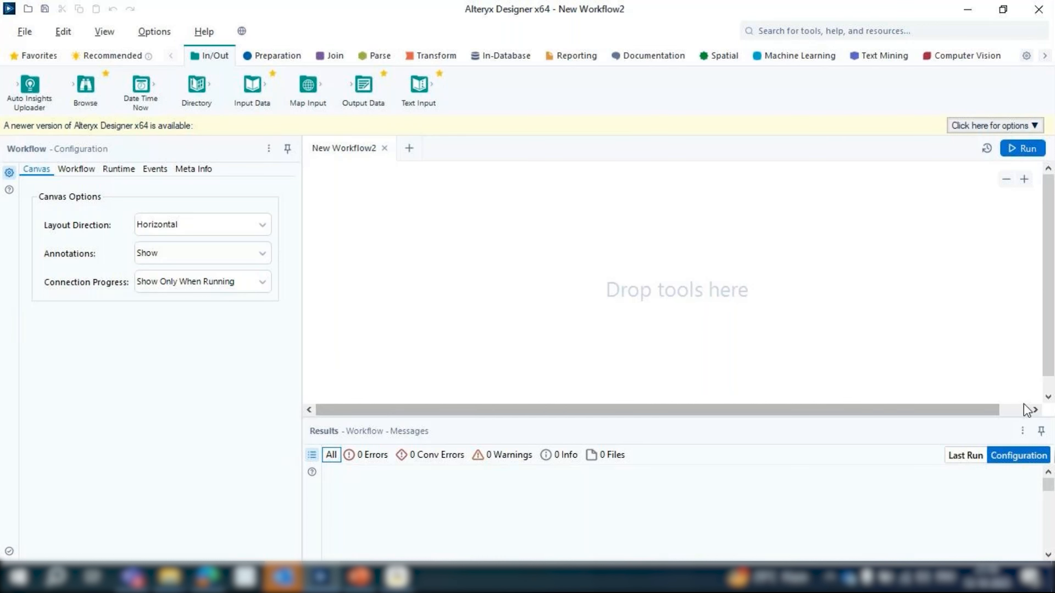
{"action": "mouse_move", "coordinate": [1045, 219]}
{"action": "left_mouse_down"}
{"action": "mouse_move", "coordinate": [1046, 236]}
{"action": "mouse_move", "coordinate": [1050, 212]}
{"action": "left_mouse_up"}
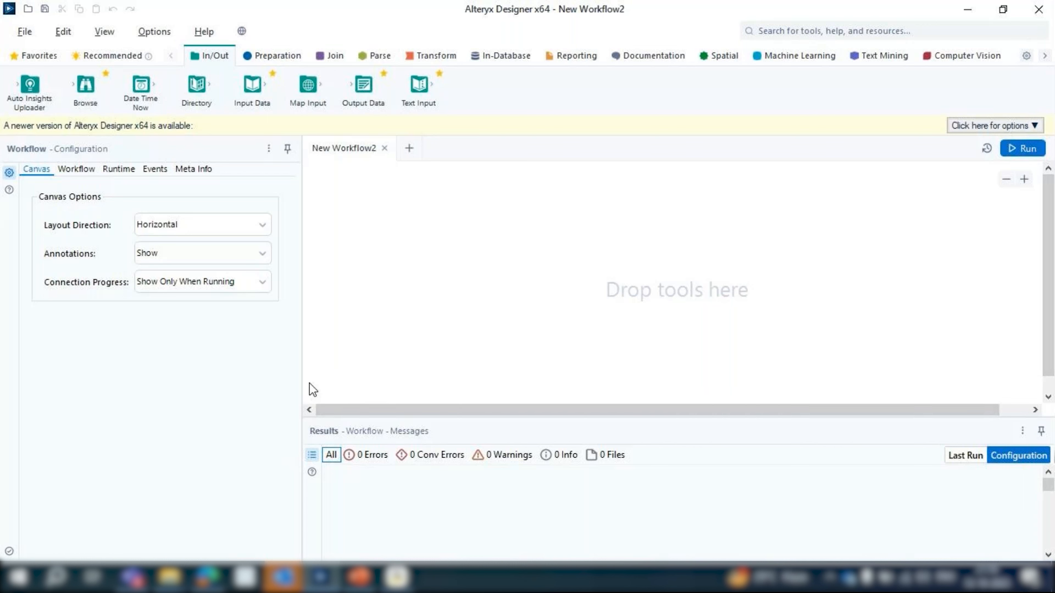
{"action": "left_click_drag", "start_coordinate": [252, 96], "coordinate": [406, 261]}
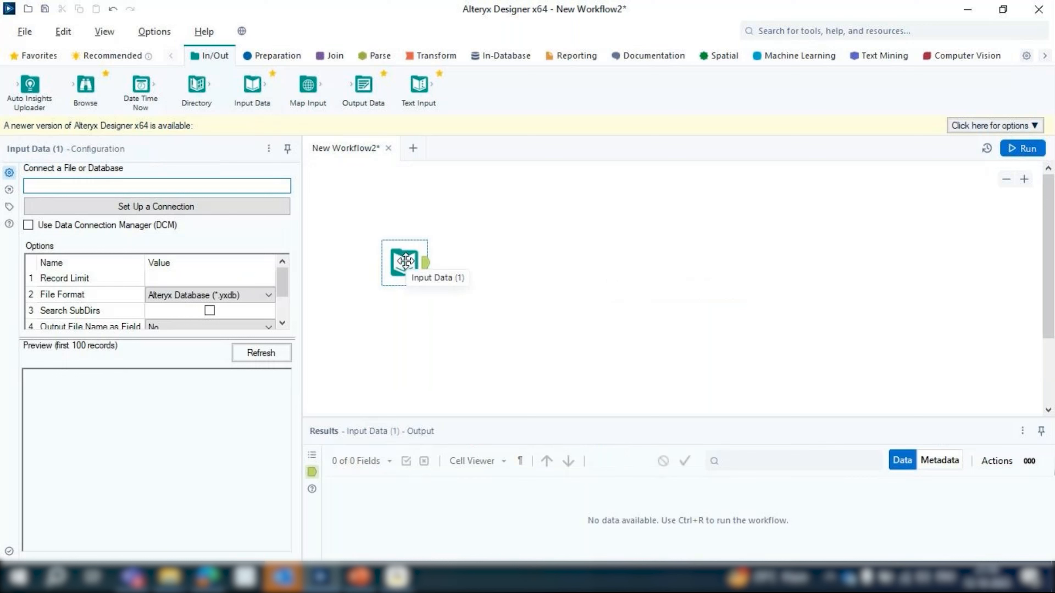
Place a Filter tool from the Preparation category on the canvas, connected to the Input Data tool's output
{"action": "left_click", "coordinate": [339, 56]}
{"action": "left_click", "coordinate": [267, 56]}
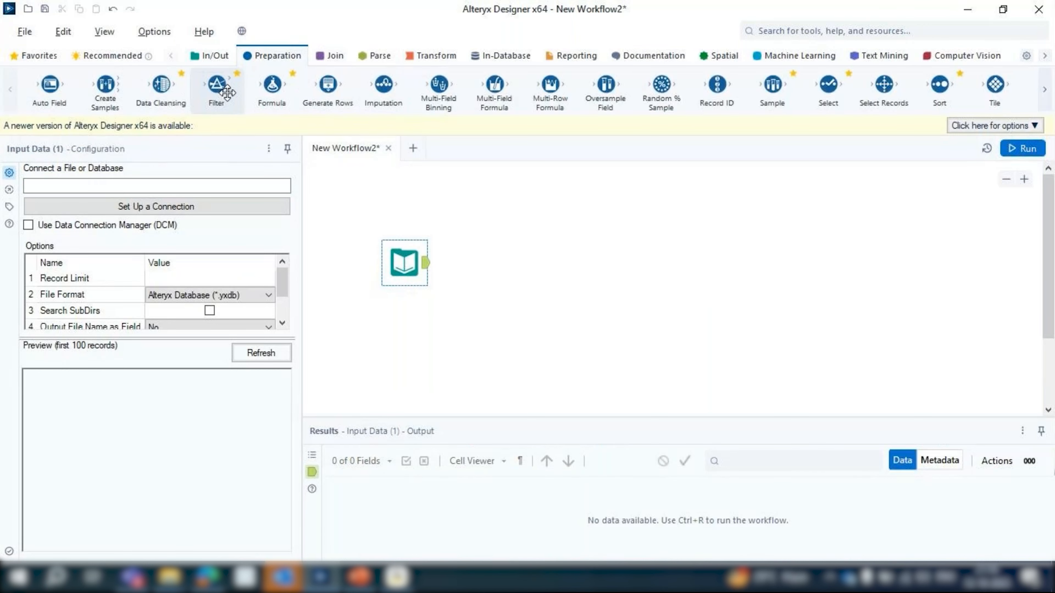
{"action": "left_click_drag", "start_coordinate": [205, 75], "coordinate": [536, 278]}
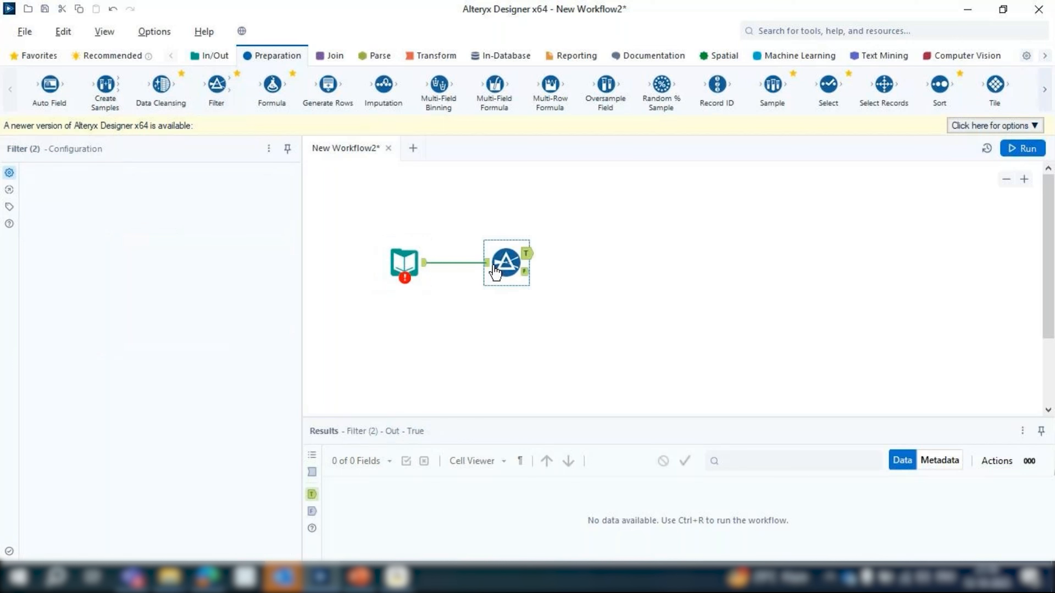
Examine the configuration options and error indicators of the Input Data and Filter tools
{"action": "left_click", "coordinate": [401, 261], "text": "ctrl"}
{"action": "left_click", "coordinate": [404, 283]}
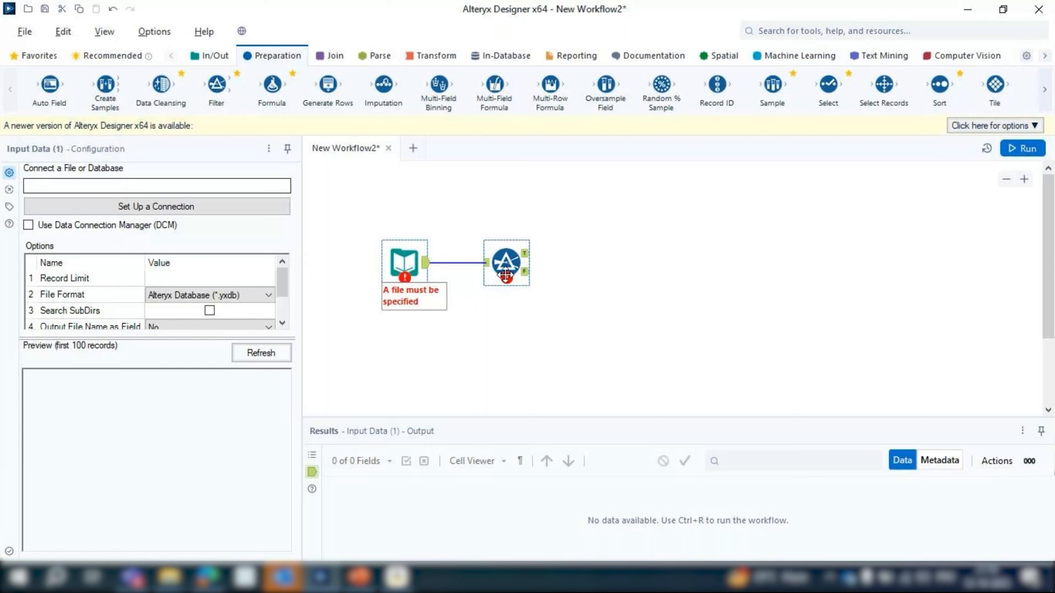
{"action": "left_click", "coordinate": [505, 260]}
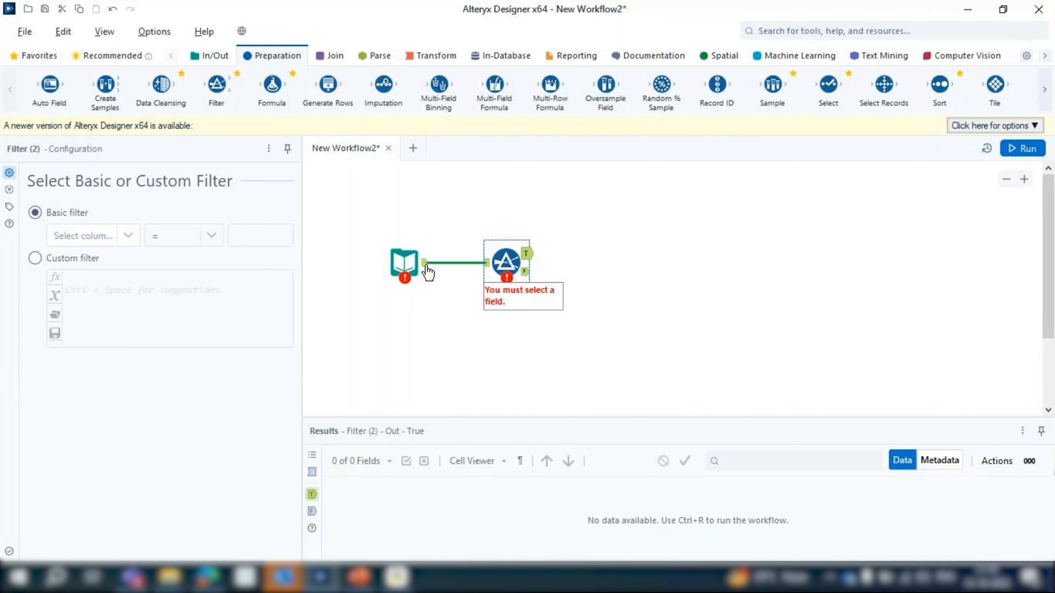
{"action": "left_click", "coordinate": [397, 268]}
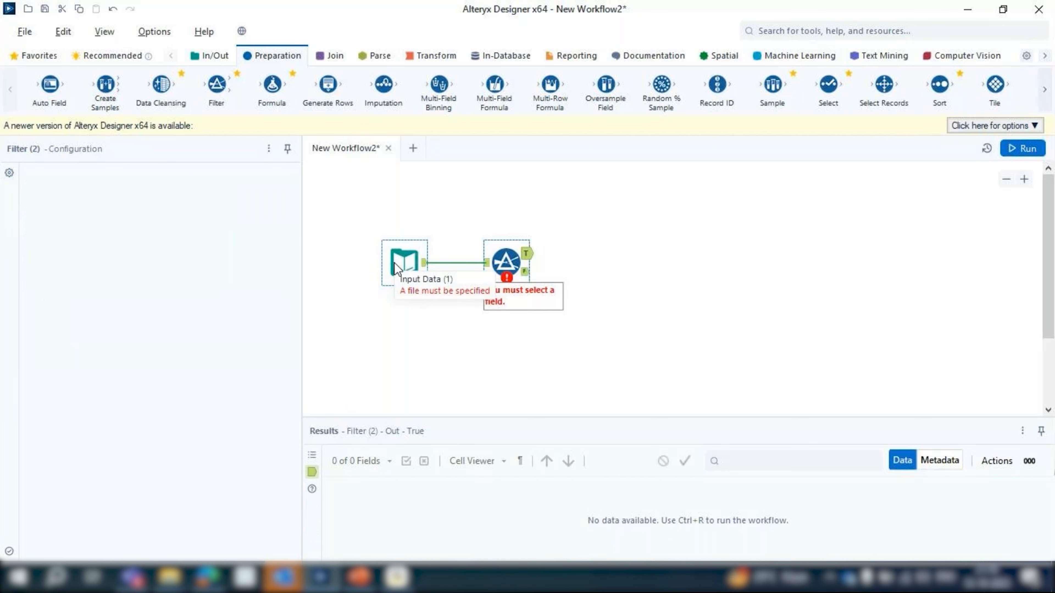
Delete the Filter tool from the canvas, keeping only the Input Data tool
{"action": "left_click_drag", "start_coordinate": [459, 231], "coordinate": [588, 319]}
{"action": "key", "text": "Delete"}
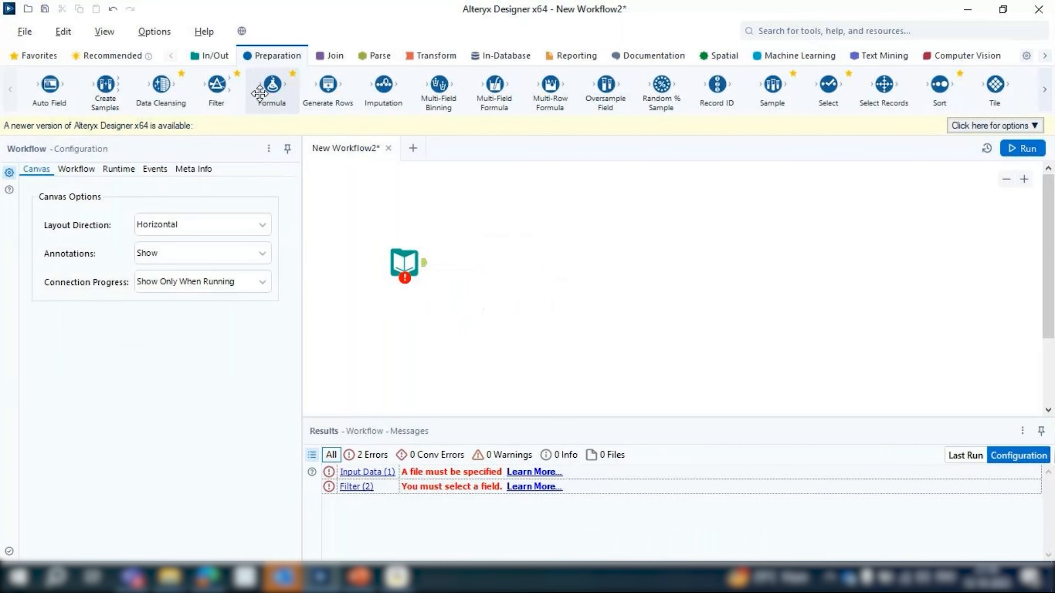
Add a Filter tool from the Preparation category after the Input Data tool and connect the two
{"action": "left_click", "coordinate": [217, 57]}
{"action": "left_click", "coordinate": [379, 57]}
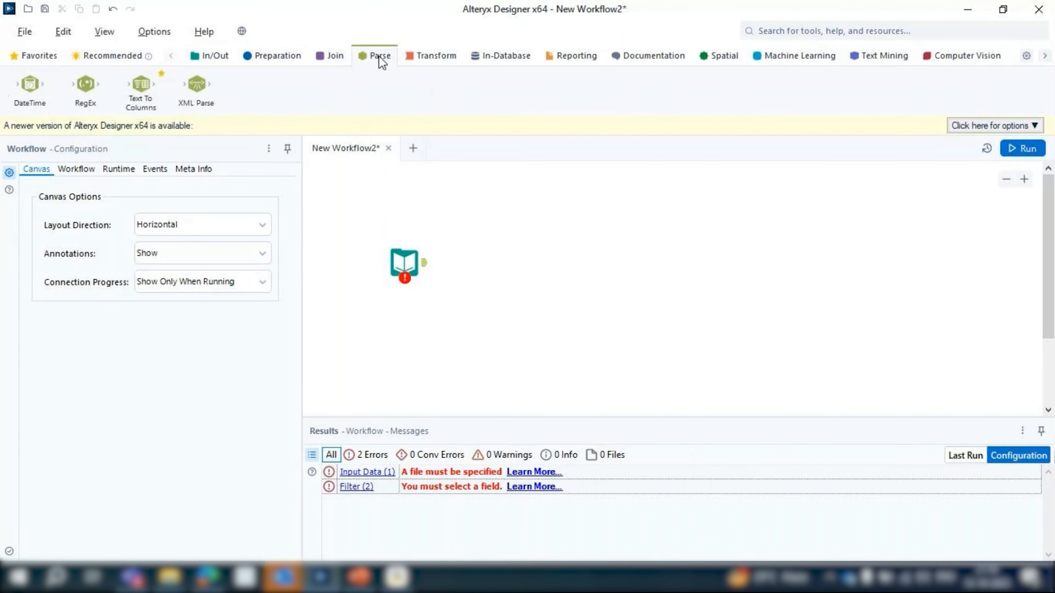
{"action": "left_click", "coordinate": [432, 56]}
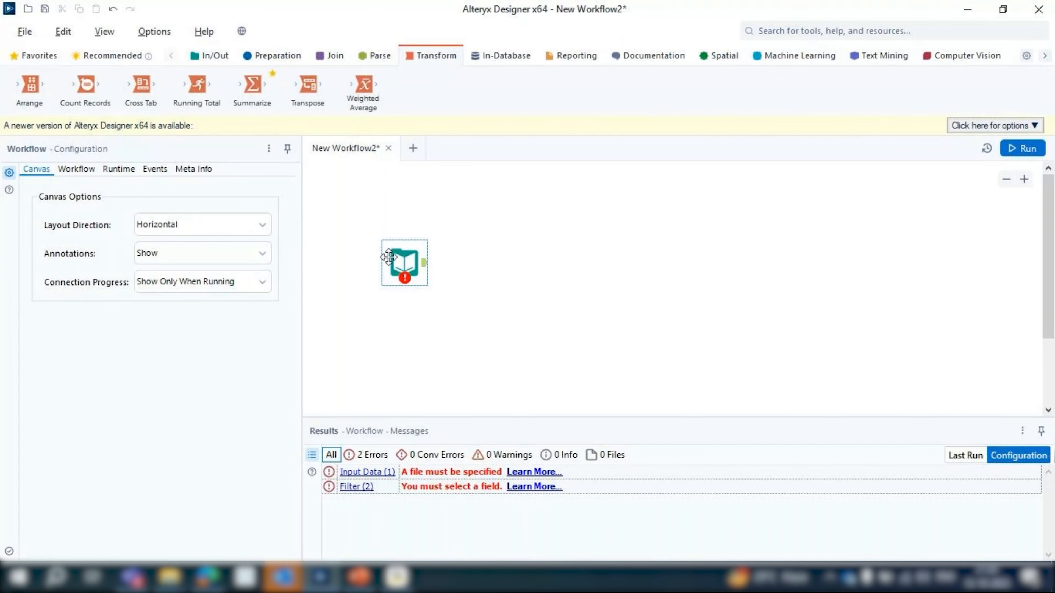
{"action": "left_click", "coordinate": [388, 257]}
{"action": "left_click", "coordinate": [272, 56]}
{"action": "left_click_drag", "start_coordinate": [217, 85], "coordinate": [497, 263]}
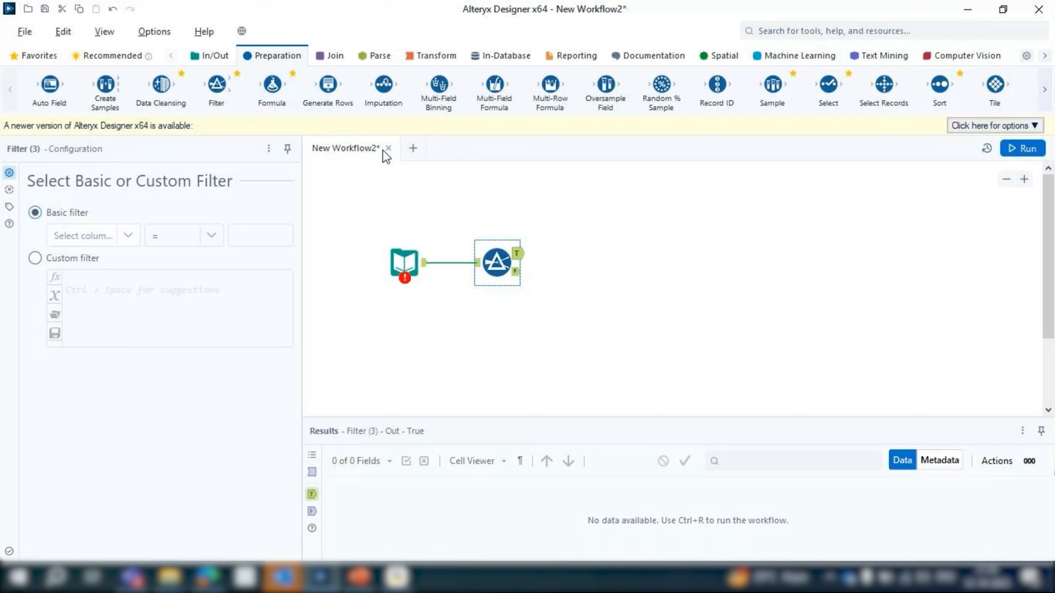
Connect a Formula tool to the Filter's True output and attach an Output Data tool after it
{"action": "left_click_drag", "start_coordinate": [272, 85], "coordinate": [572, 254]}
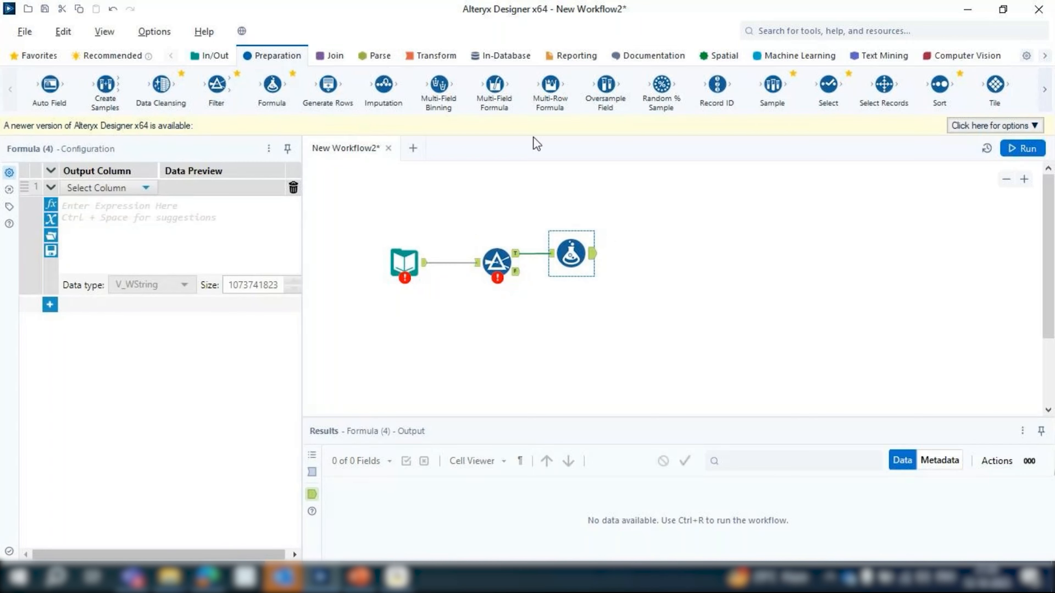
{"action": "left_click", "coordinate": [212, 55]}
{"action": "left_click_drag", "start_coordinate": [363, 86], "coordinate": [690, 254]}
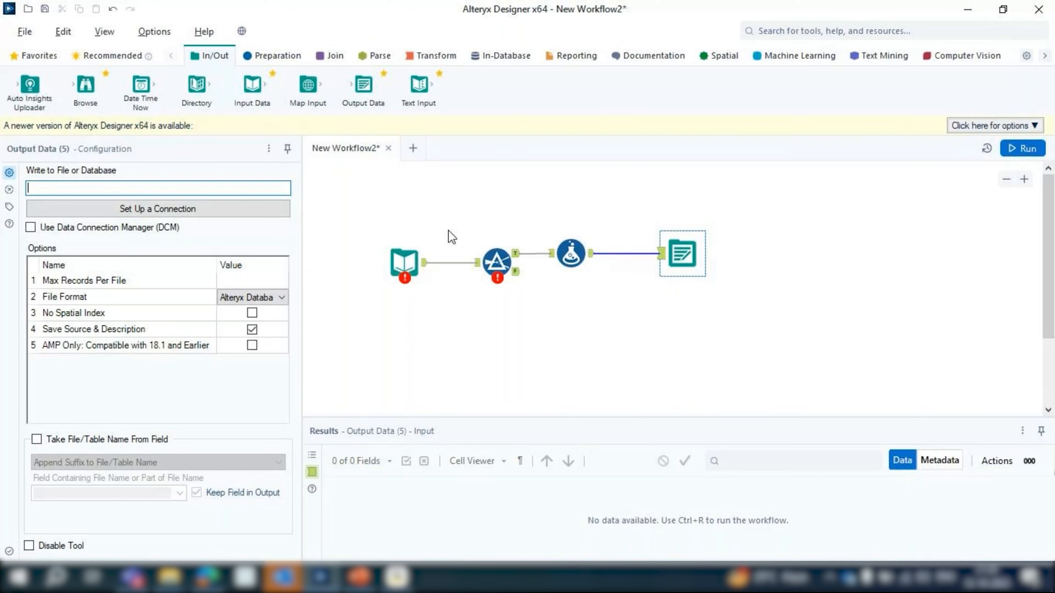
Review the four-tool workflow, checking the Filter and Input Data configurations and the configuration messages for the whole selection
{"action": "left_click", "coordinate": [403, 261]}
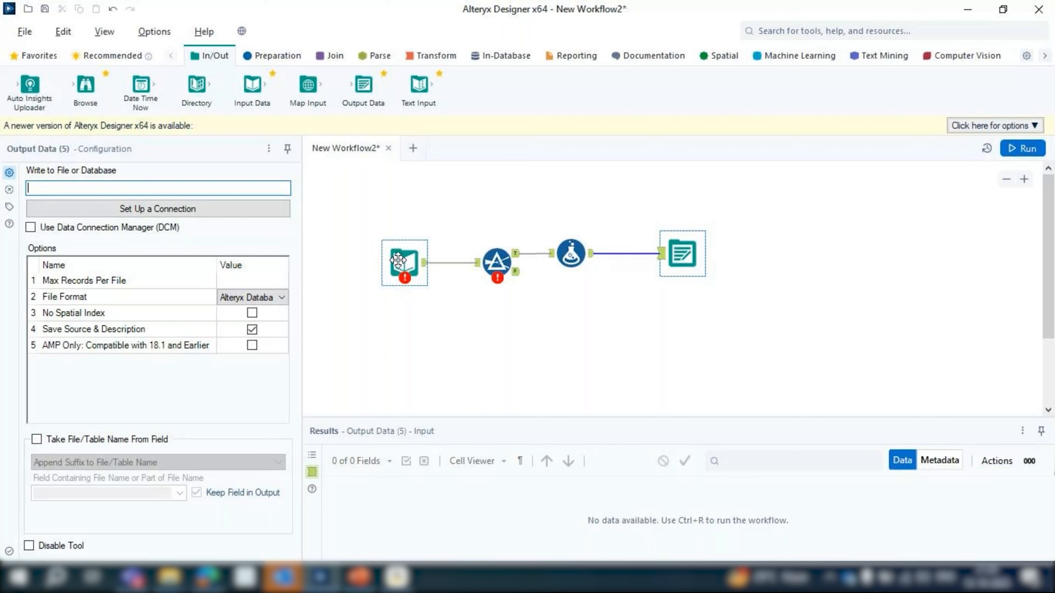
{"action": "left_click", "coordinate": [497, 250]}
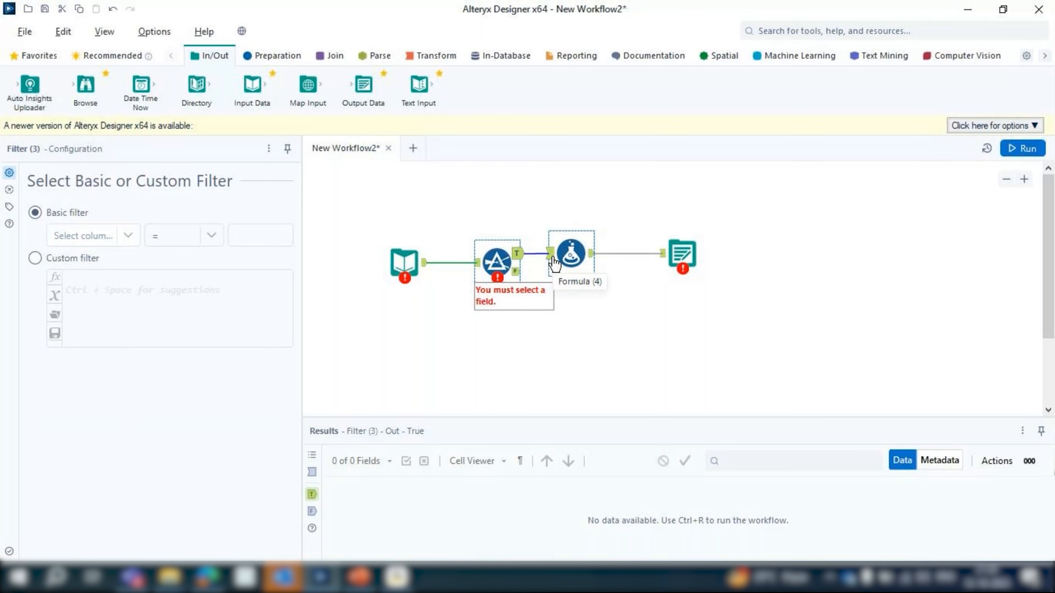
{"action": "left_click", "coordinate": [421, 269]}
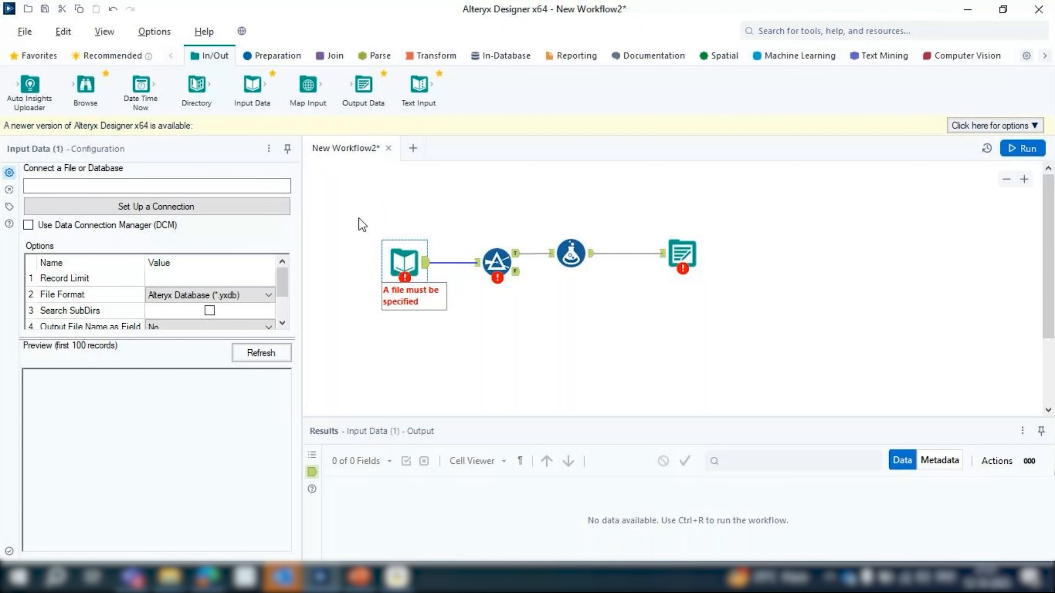
{"action": "left_click_drag", "start_coordinate": [359, 218], "coordinate": [837, 344]}
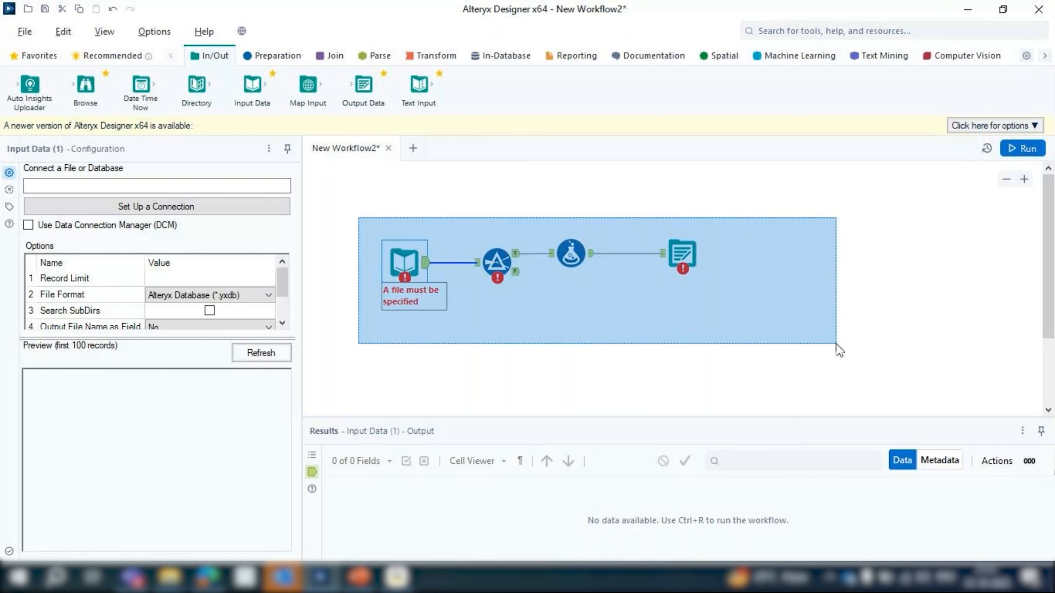
{"action": "left_click_drag", "start_coordinate": [837, 344], "coordinate": [834, 345]}
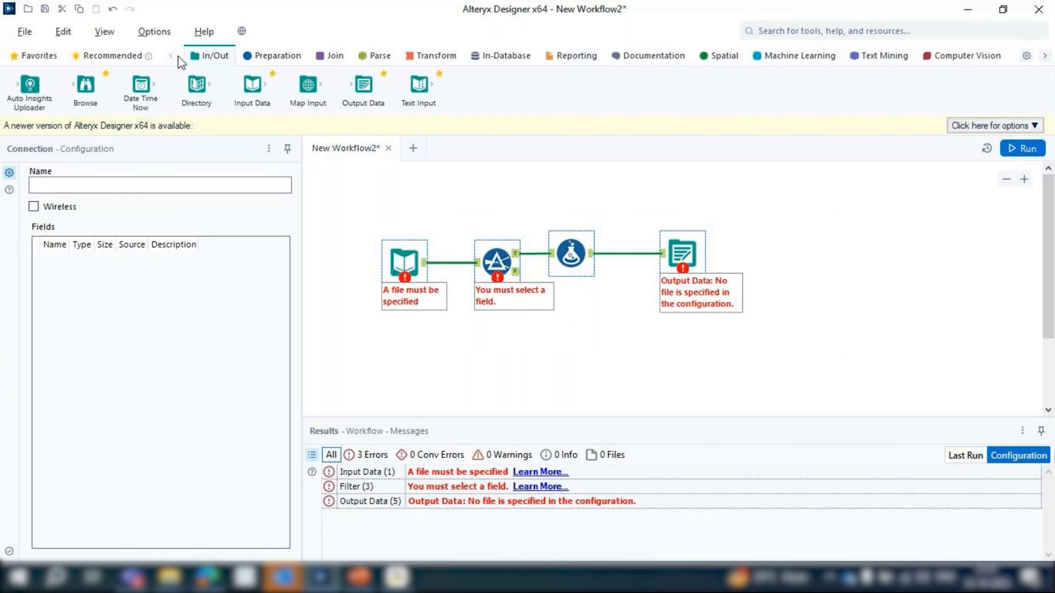
{"action": "left_click", "coordinate": [270, 56]}
{"action": "left_click", "coordinate": [414, 273]}
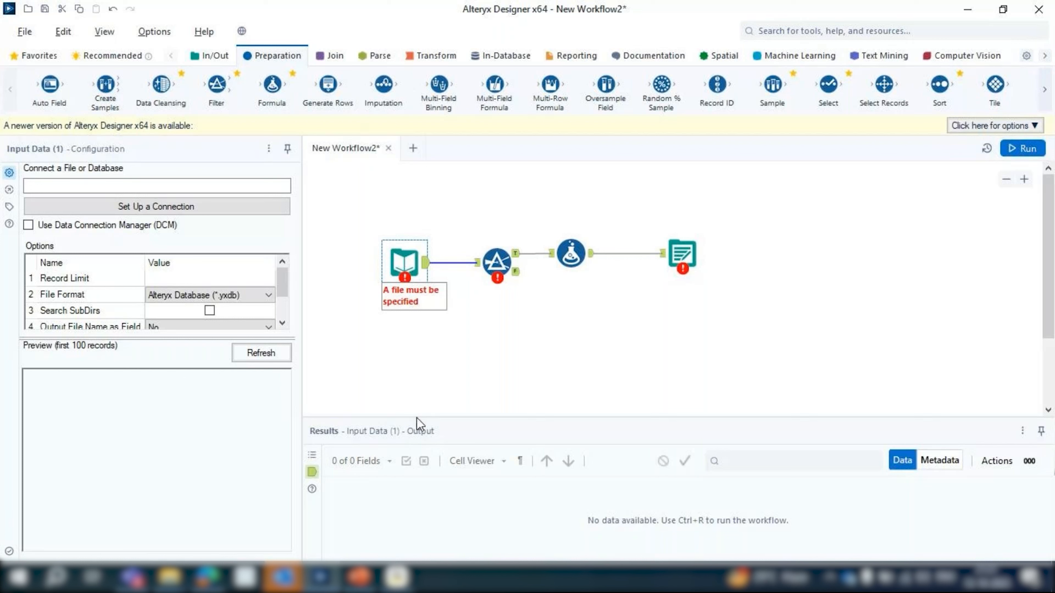
Enlarge the Results area upward and slightly narrow the Configuration area, keeping the workflow tools in view
{"action": "left_click_drag", "start_coordinate": [422, 417], "coordinate": [428, 376]}
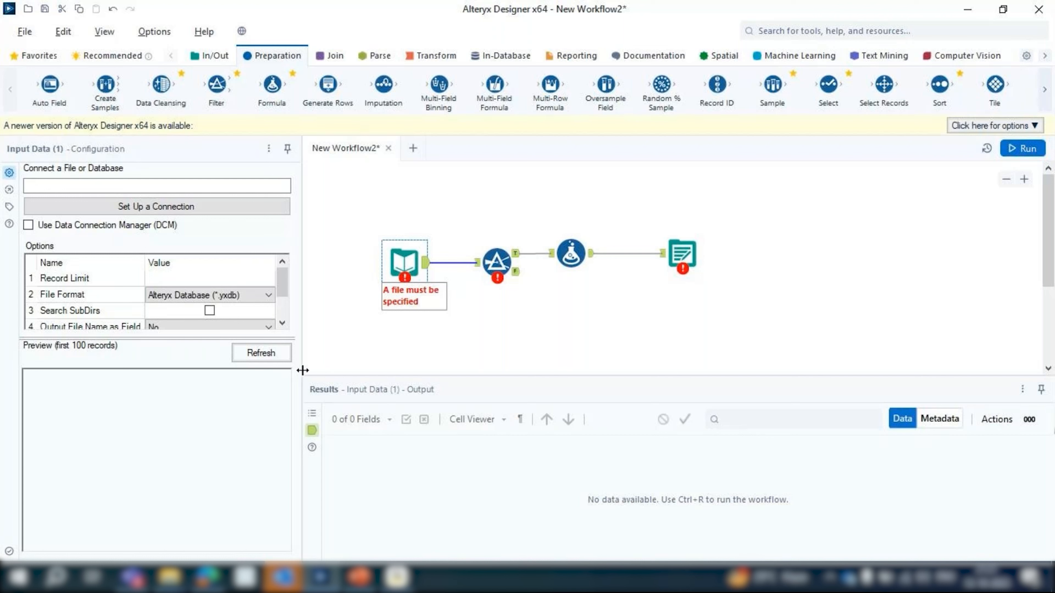
{"action": "left_click_drag", "start_coordinate": [304, 372], "coordinate": [313, 376]}
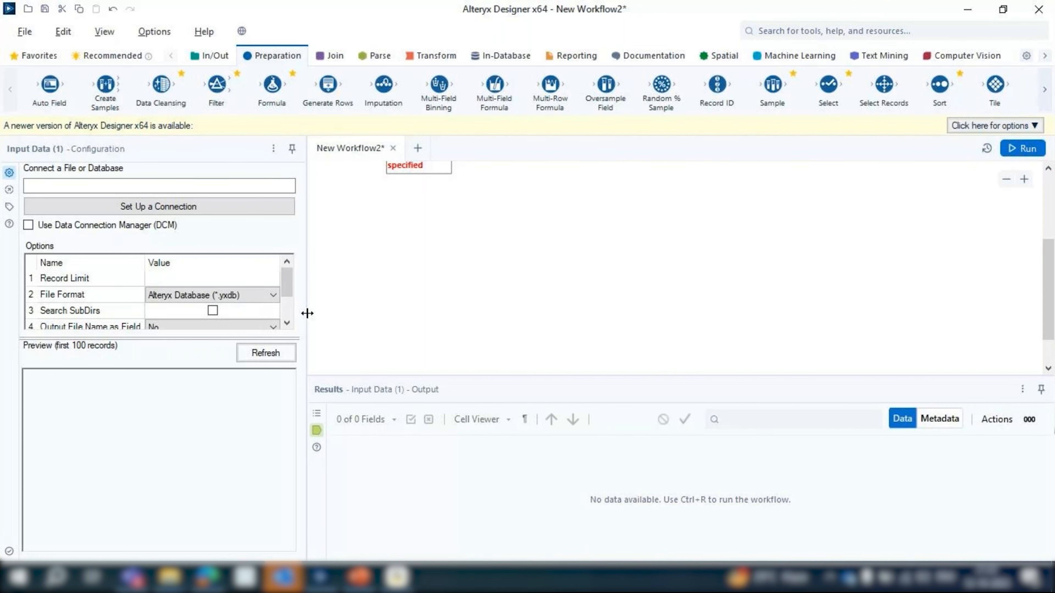
{"action": "left_click_drag", "start_coordinate": [308, 313], "coordinate": [300, 314]}
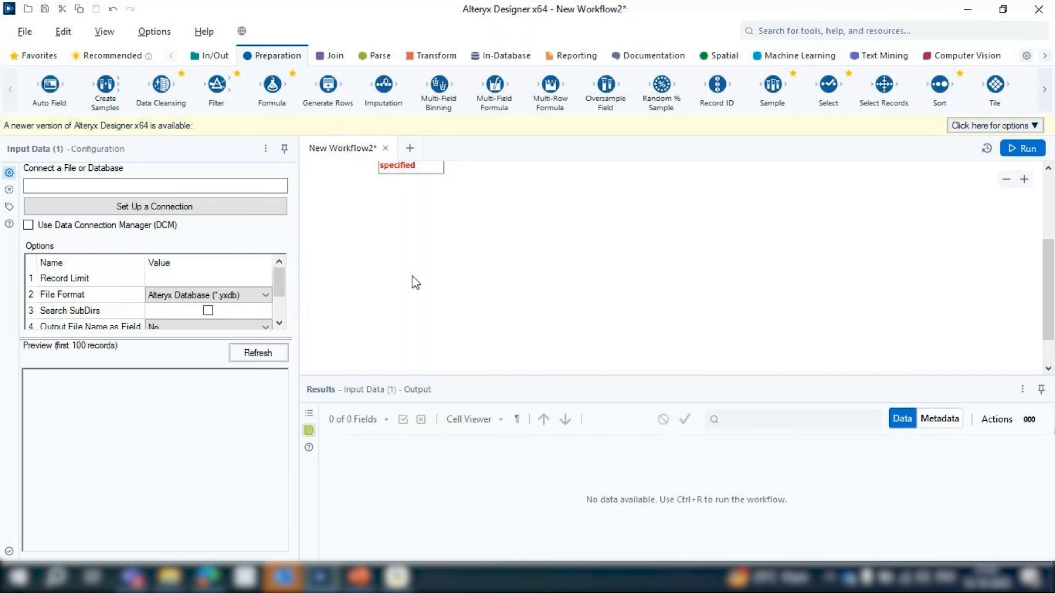
{"action": "scroll", "coordinate": [415, 282], "scroll_direction": "up", "scroll_amount": 2}
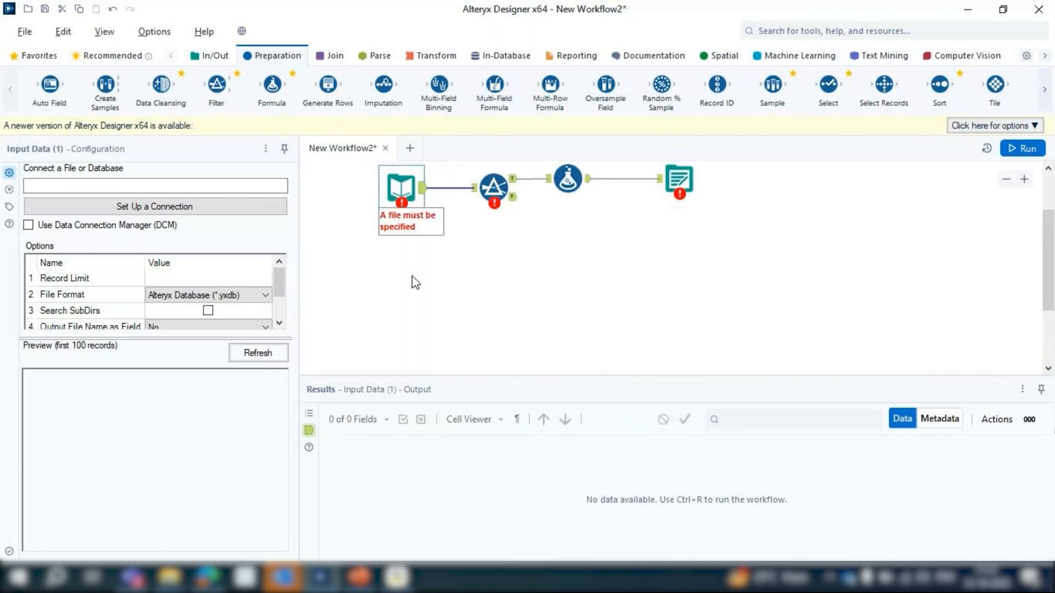
{"action": "scroll", "coordinate": [416, 283], "scroll_direction": "up", "scroll_amount": 2}
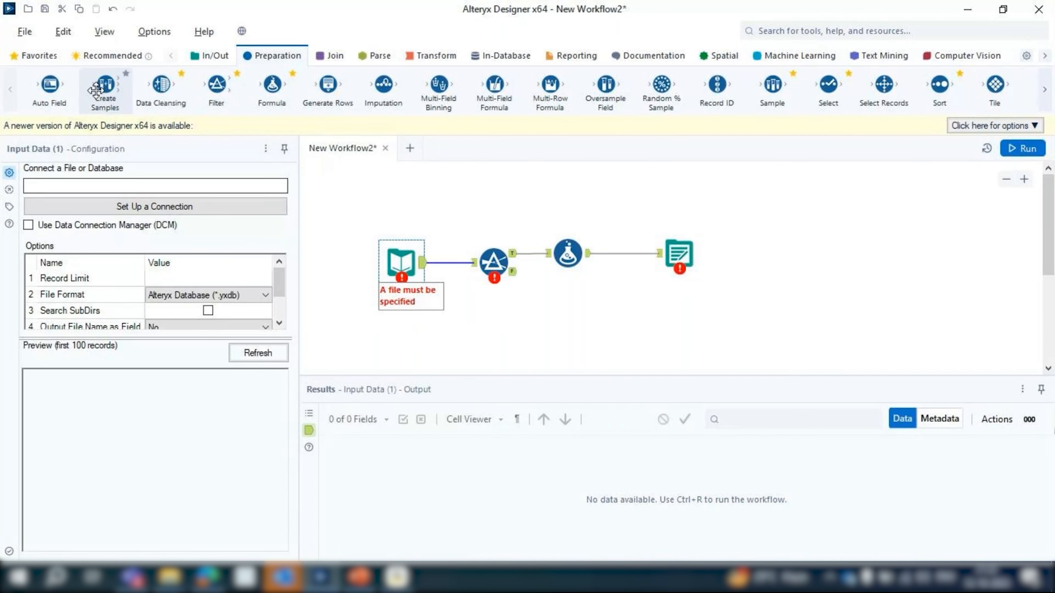
Show the tools in the Favorites category
{"action": "left_click", "coordinate": [101, 62]}
{"action": "left_click", "coordinate": [39, 52]}
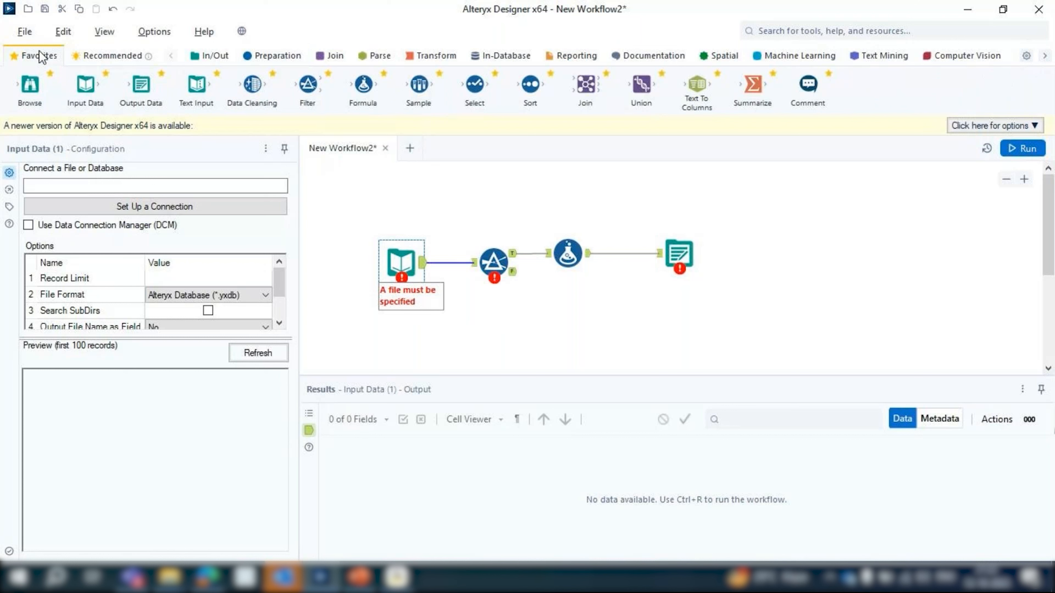
Browse the tools in the Recommended, In/Out, Preparation, Join, Transform, In-Database, Reporting and Documentation categories
{"action": "left_click", "coordinate": [117, 60]}
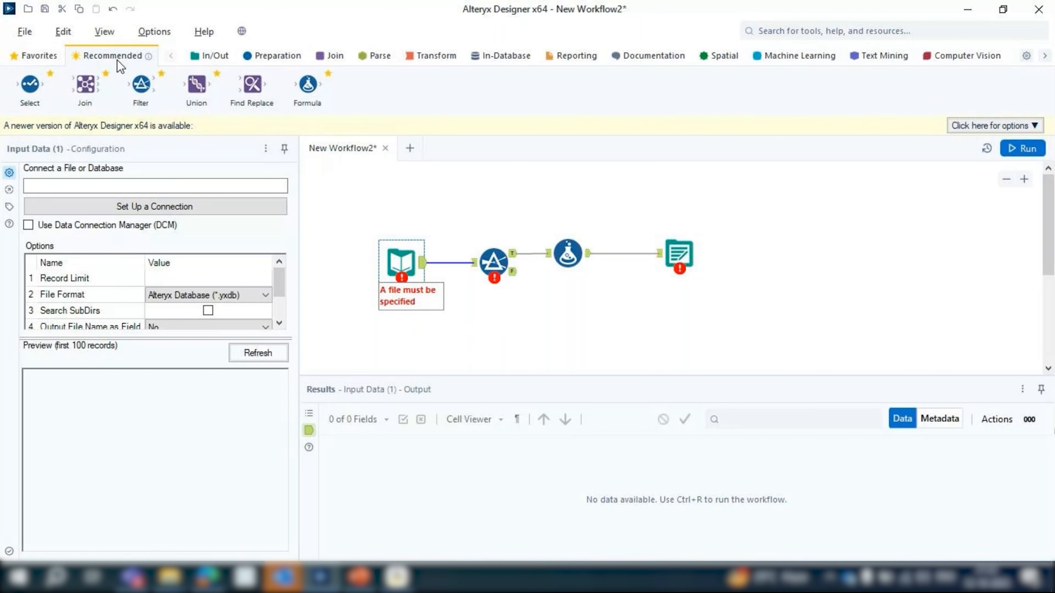
{"action": "left_click", "coordinate": [212, 56]}
{"action": "left_click", "coordinate": [295, 59]}
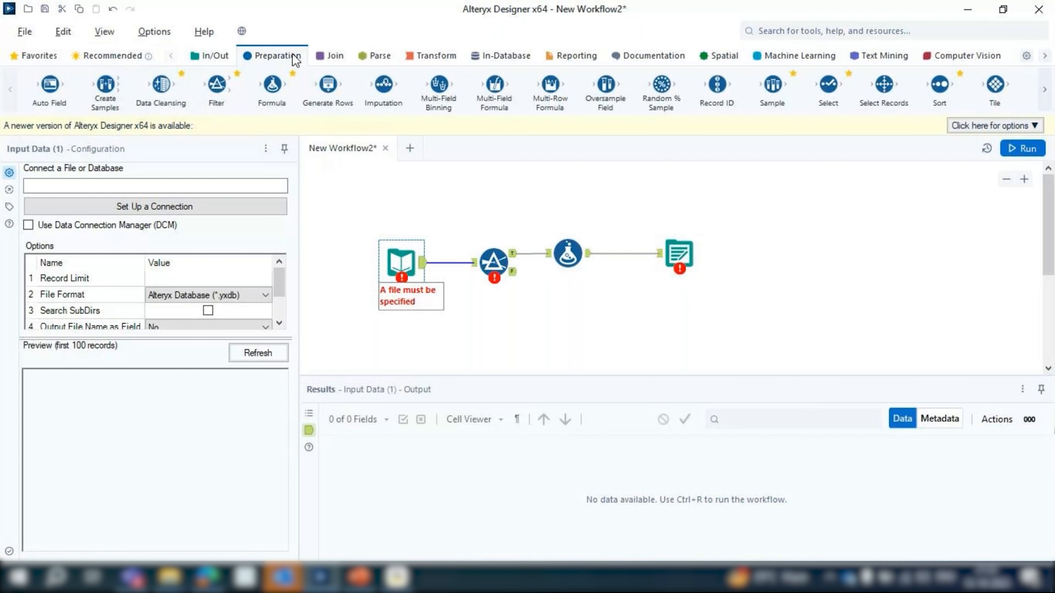
{"action": "left_click", "coordinate": [332, 56]}
{"action": "left_click", "coordinate": [434, 60]}
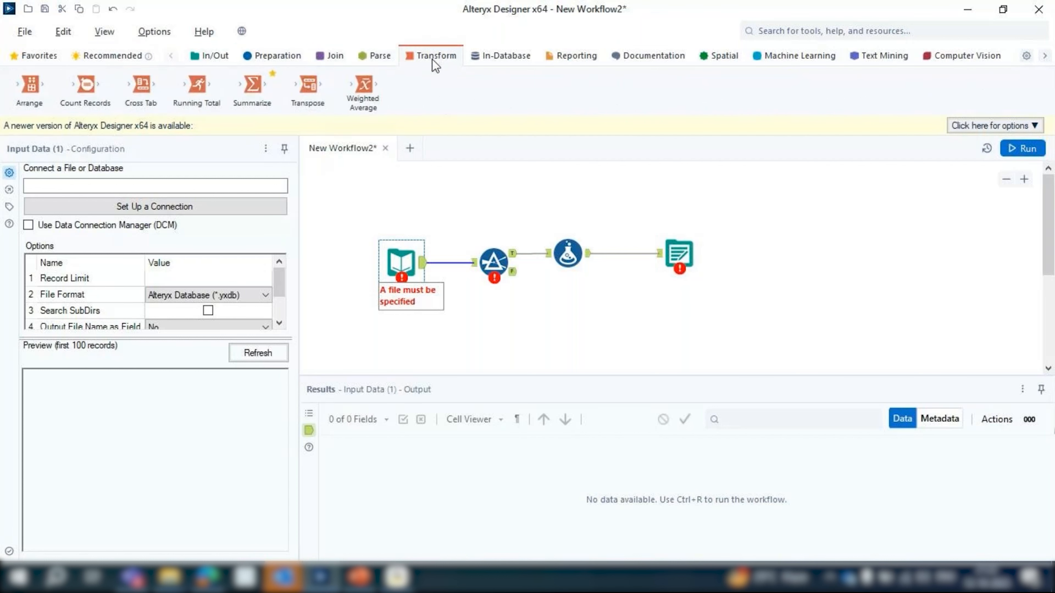
{"action": "left_click", "coordinate": [507, 56]}
{"action": "left_click", "coordinate": [573, 56]}
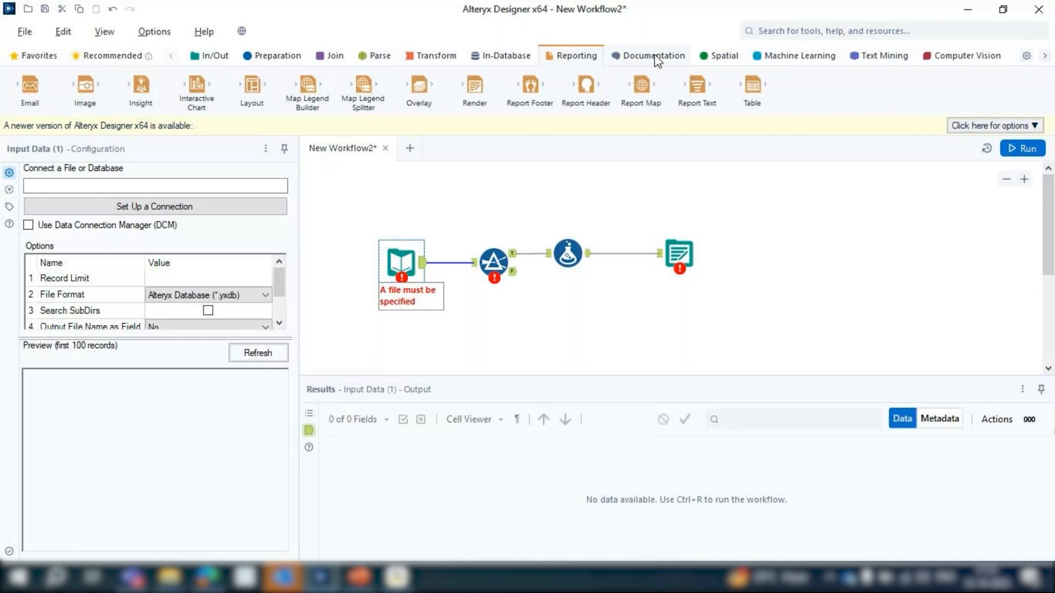
{"action": "left_click", "coordinate": [655, 56]}
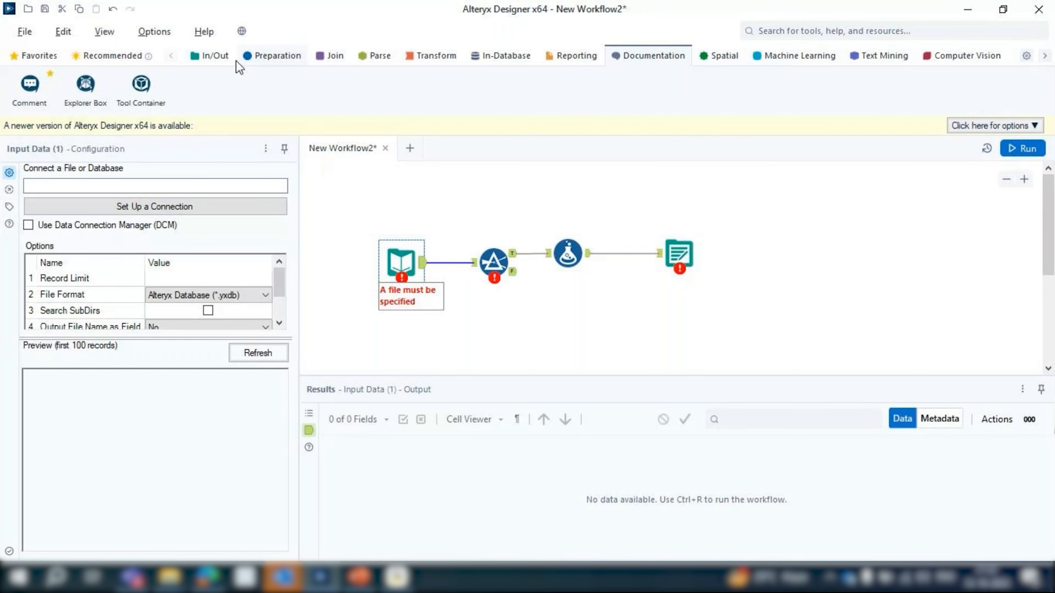
Compare the tools in the Favorites category with those in the Recommended category
{"action": "left_click", "coordinate": [35, 57]}
{"action": "left_click", "coordinate": [70, 56]}
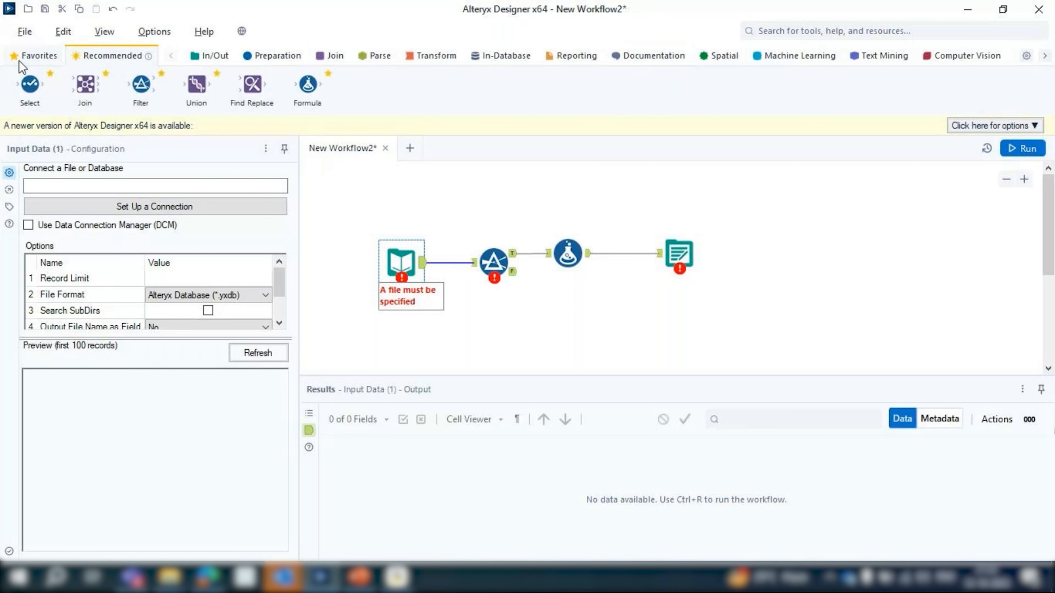
{"action": "left_click", "coordinate": [31, 60]}
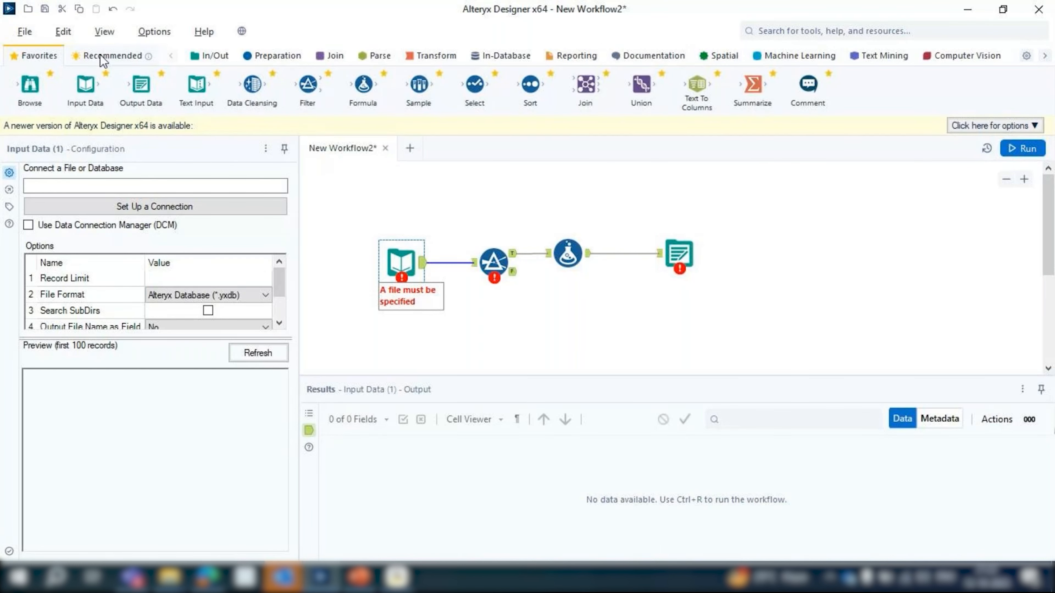
{"action": "left_click", "coordinate": [102, 58]}
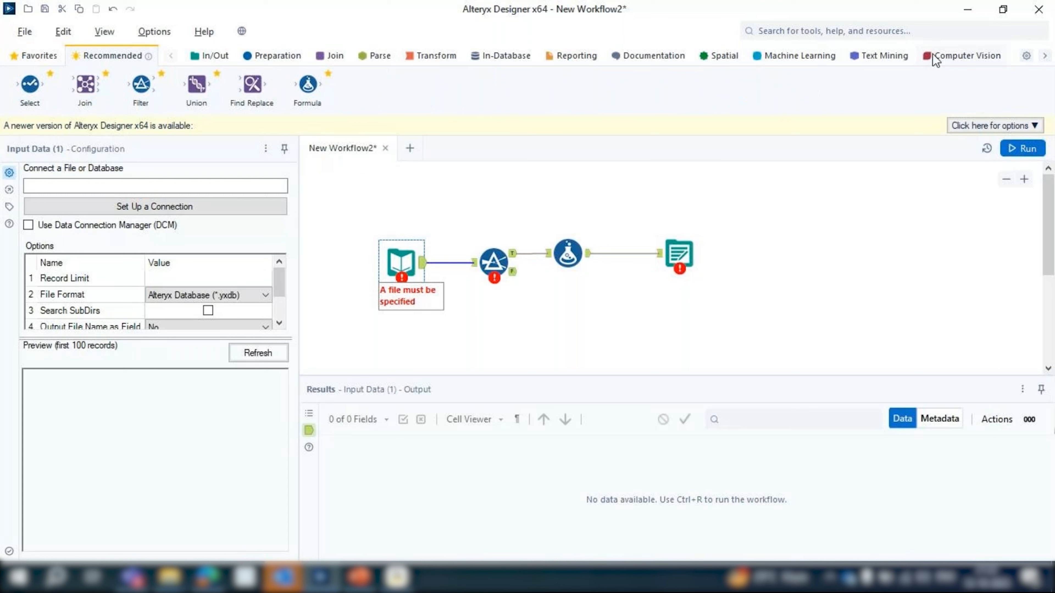
Examine the tools in the Text Mining, Machine Learning and Computer Vision categories
{"action": "left_click", "coordinate": [884, 56]}
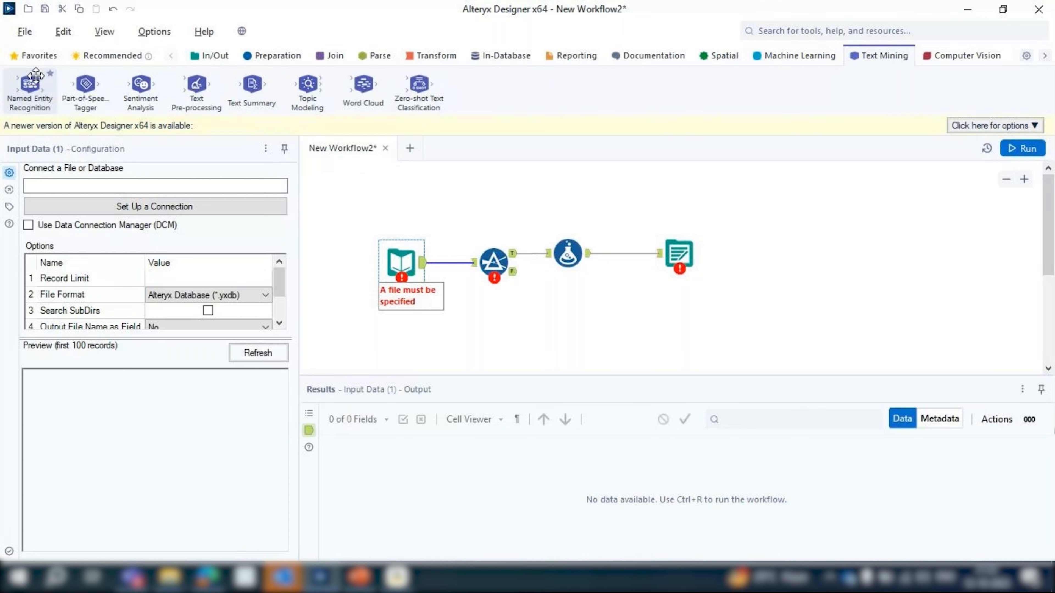
{"action": "left_click", "coordinate": [788, 59]}
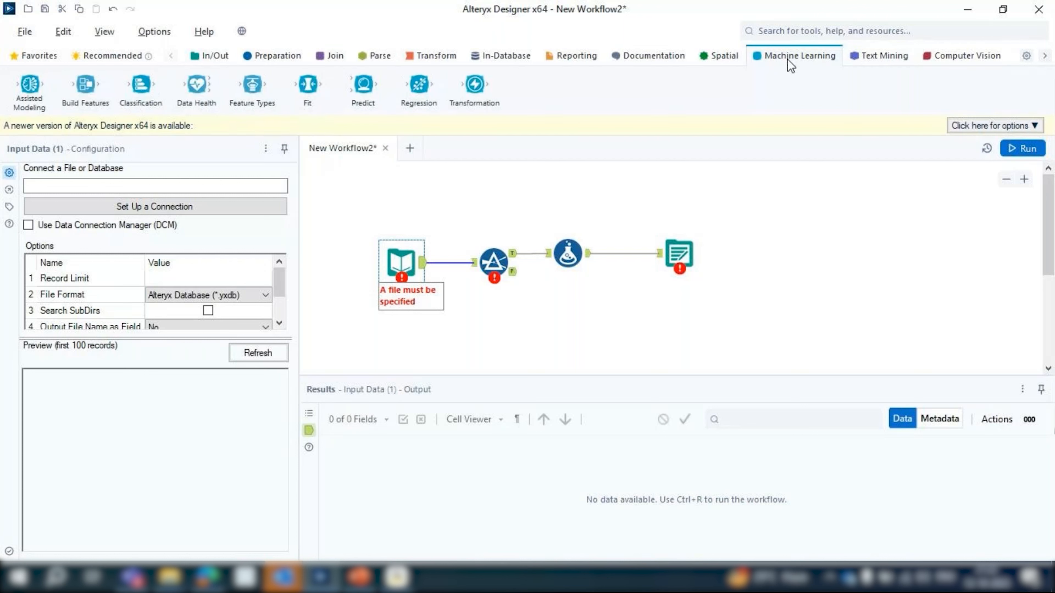
{"action": "left_click", "coordinate": [869, 72]}
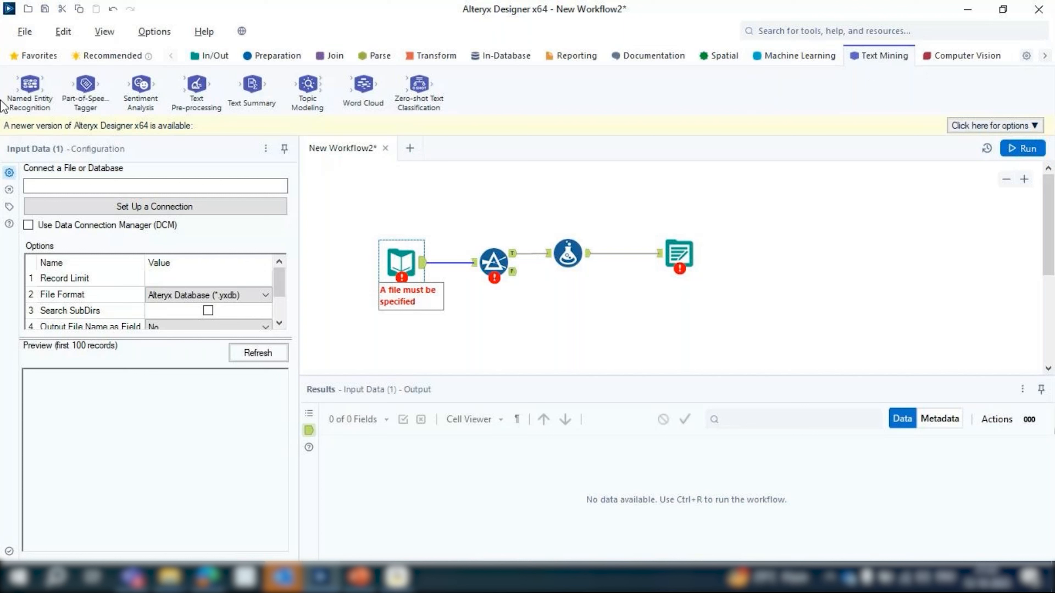
{"action": "left_click", "coordinate": [945, 60]}
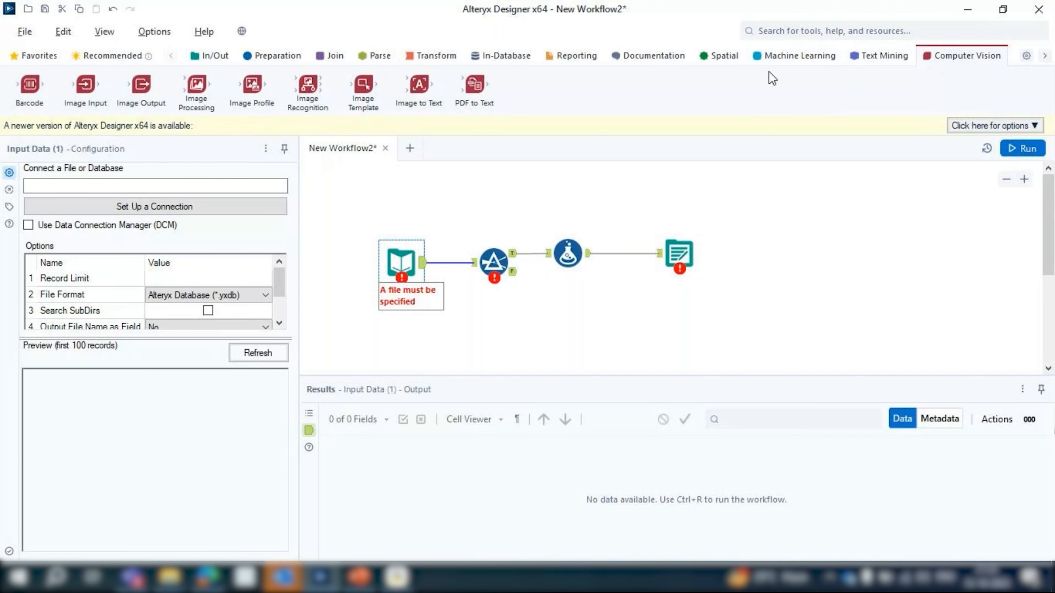
{"action": "left_click", "coordinate": [789, 56]}
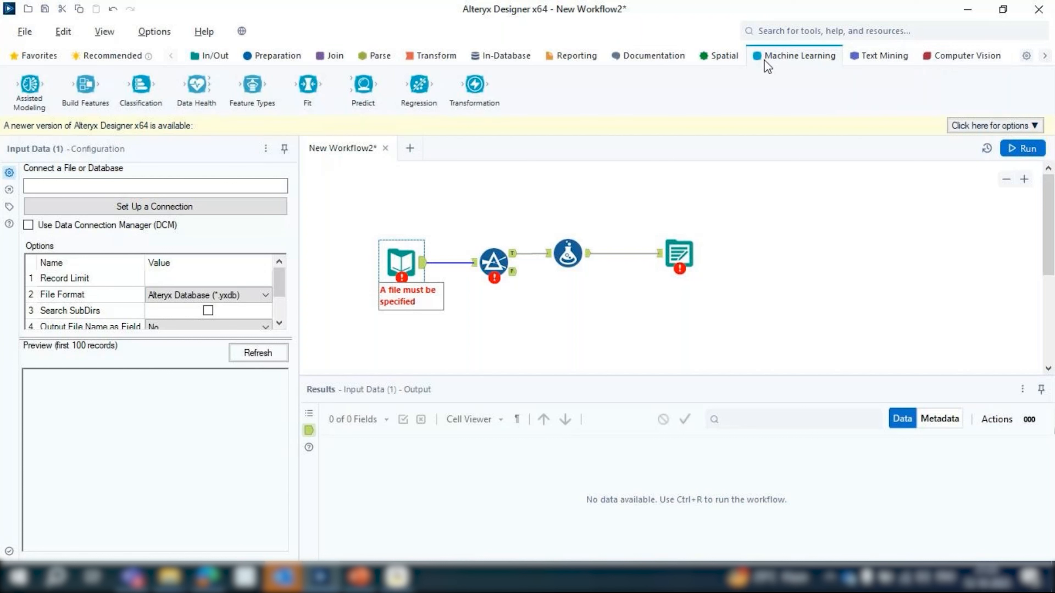
{"action": "left_click", "coordinate": [882, 55]}
{"action": "left_click", "coordinate": [974, 57]}
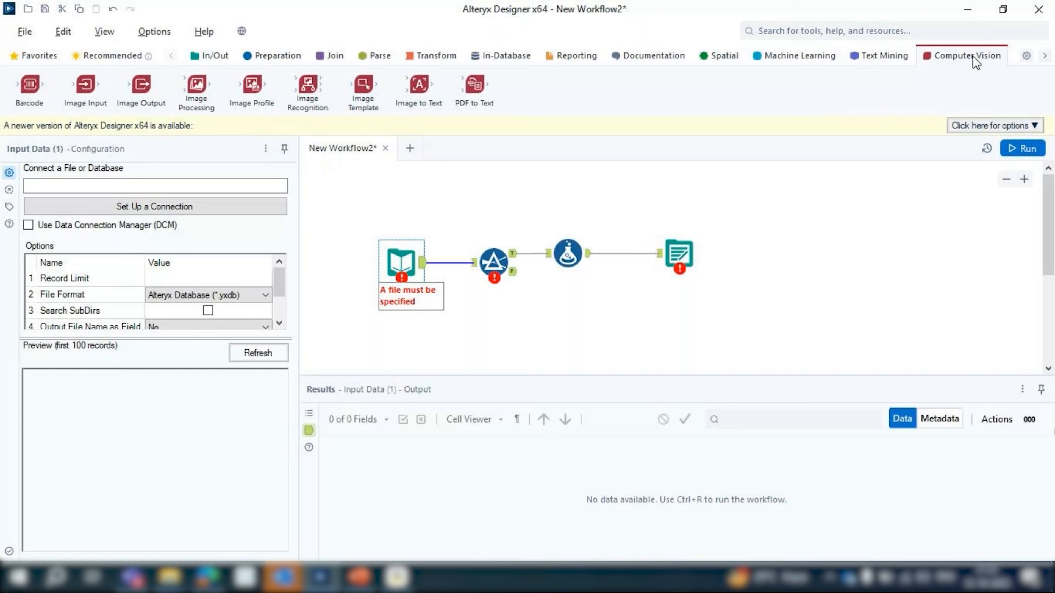
Review the active product licenses and their expiration dates in Manage Licenses, and close the dialog
{"action": "left_click", "coordinate": [103, 32]}
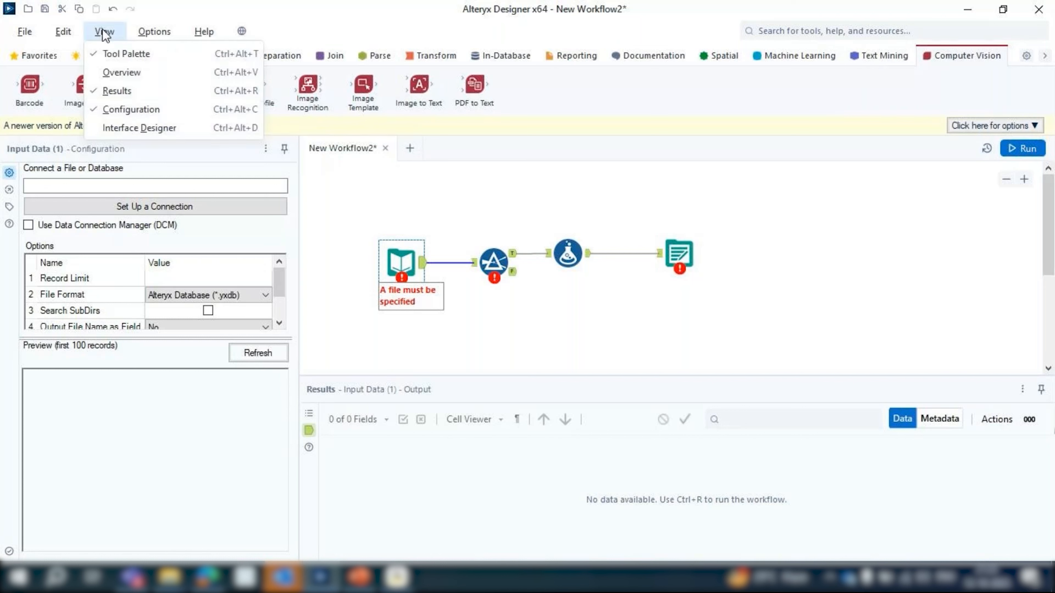
{"action": "mouse_move", "coordinate": [154, 31]}
{"action": "left_click", "coordinate": [186, 165]}
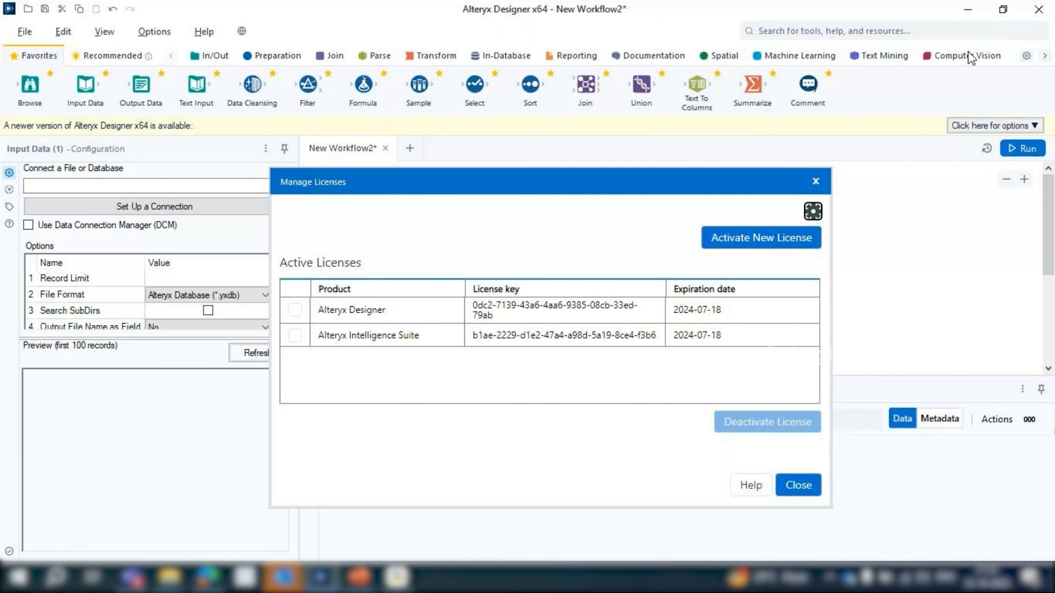
{"action": "left_click_drag", "start_coordinate": [574, 175], "coordinate": [586, 129]}
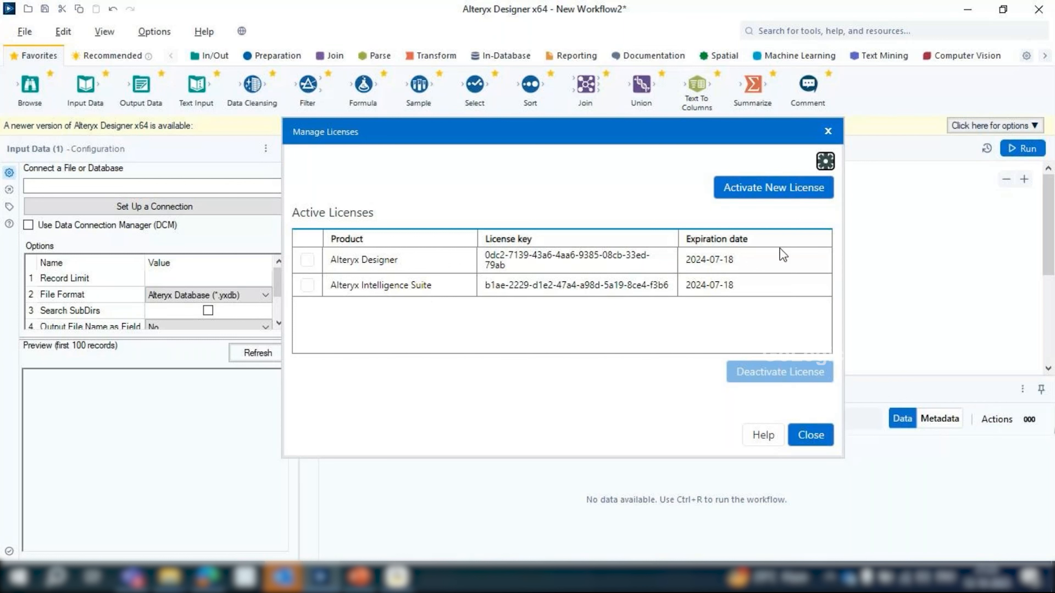
{"action": "left_click", "coordinate": [811, 435]}
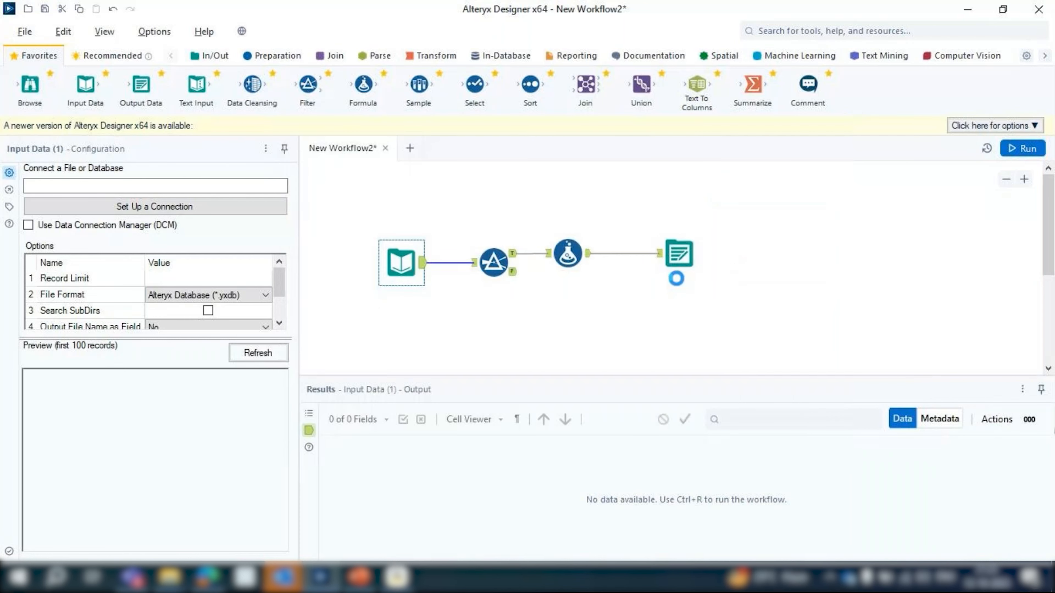
Review the configuration of the Output Data tool, the workflow's canvas options and the Filter tool's basic filter settings
{"action": "left_click", "coordinate": [678, 254]}
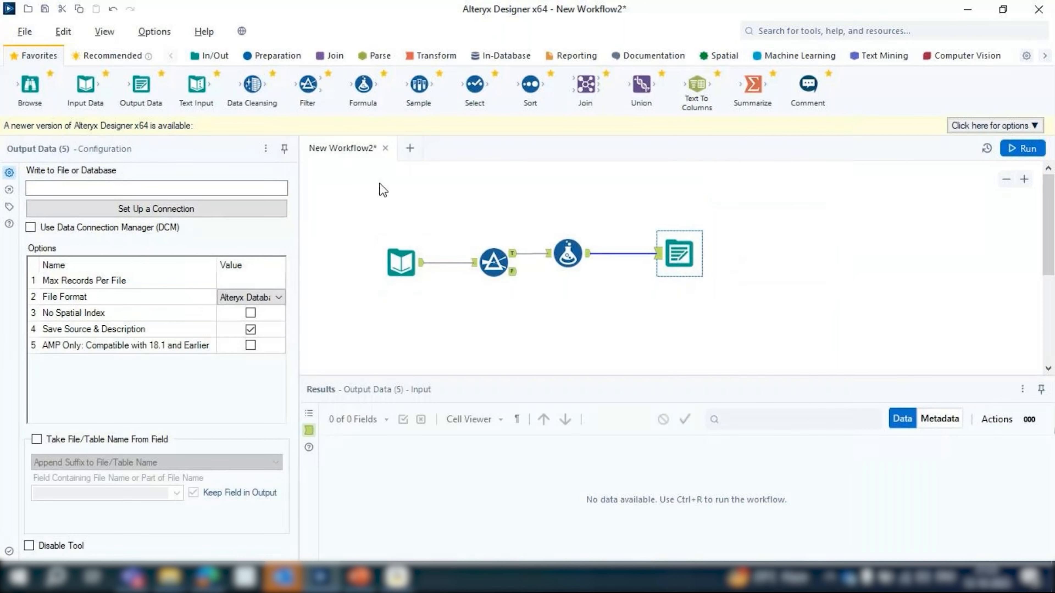
{"action": "left_click", "coordinate": [380, 184]}
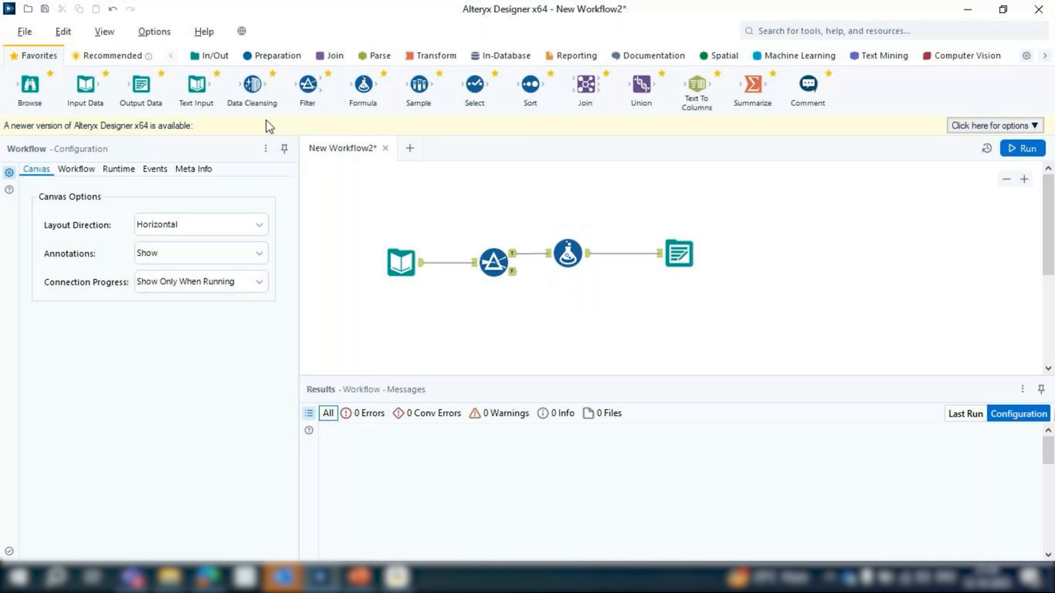
{"action": "left_click", "coordinate": [482, 262]}
{"action": "left_click", "coordinate": [118, 236]}
{"action": "left_click", "coordinate": [203, 245]}
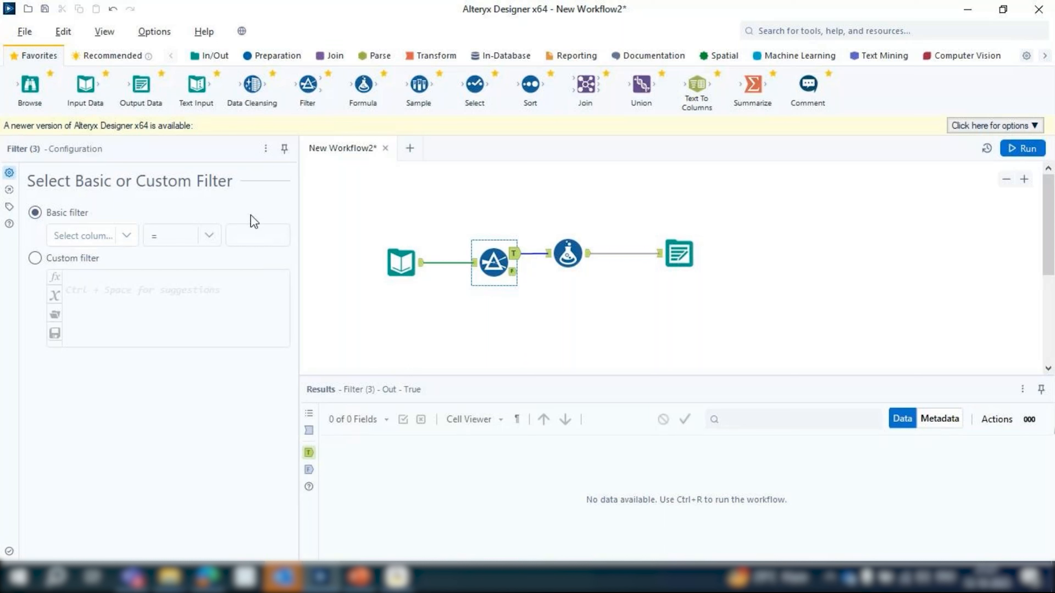
Slightly narrow the Configuration area to give the workflow canvas more width
{"action": "left_click_drag", "start_coordinate": [298, 261], "coordinate": [289, 260]}
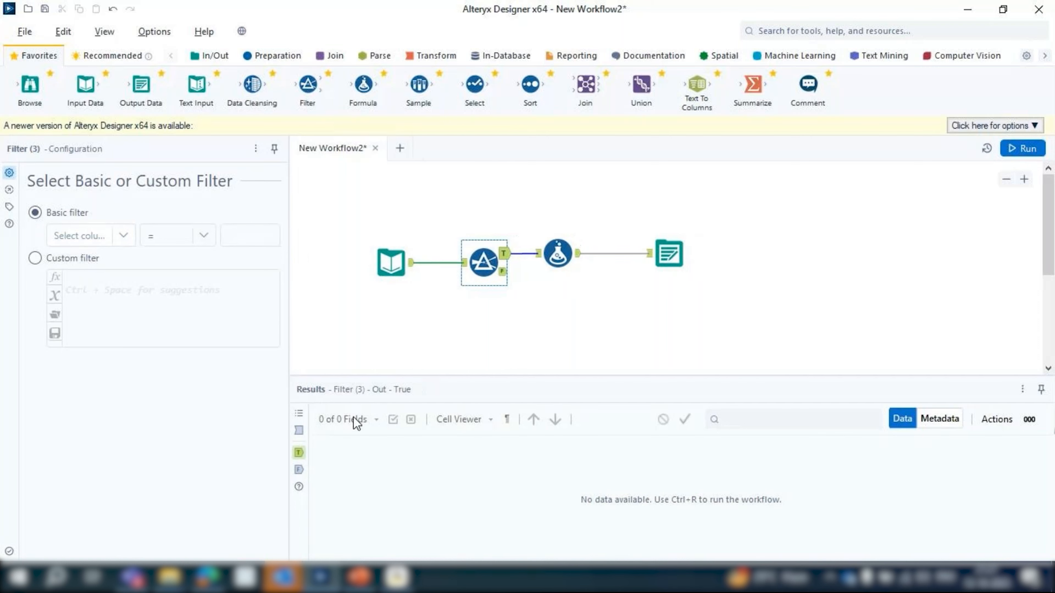
{"action": "mouse_move", "coordinate": [324, 578]}
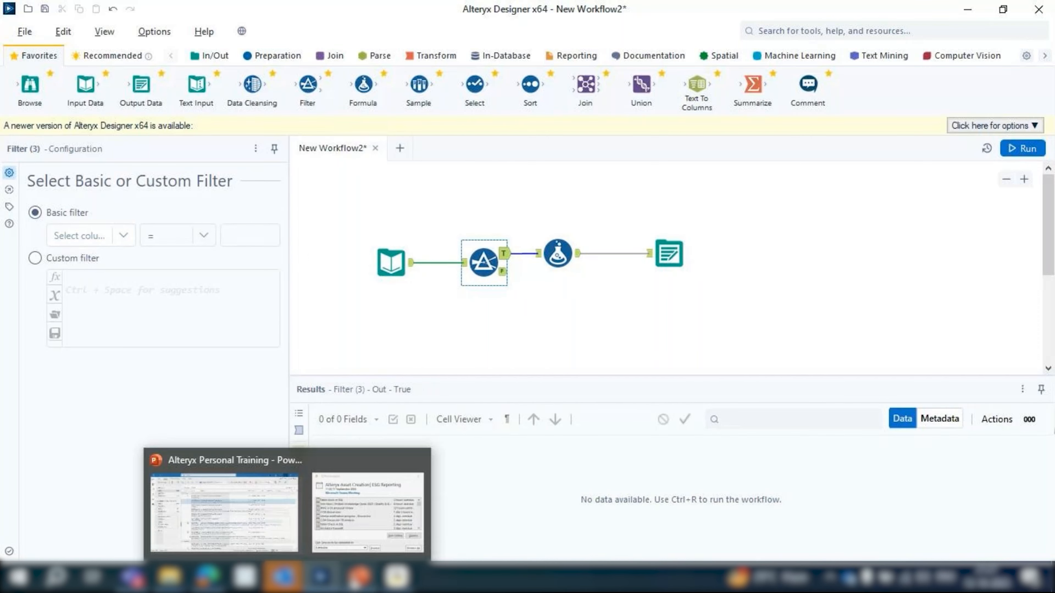
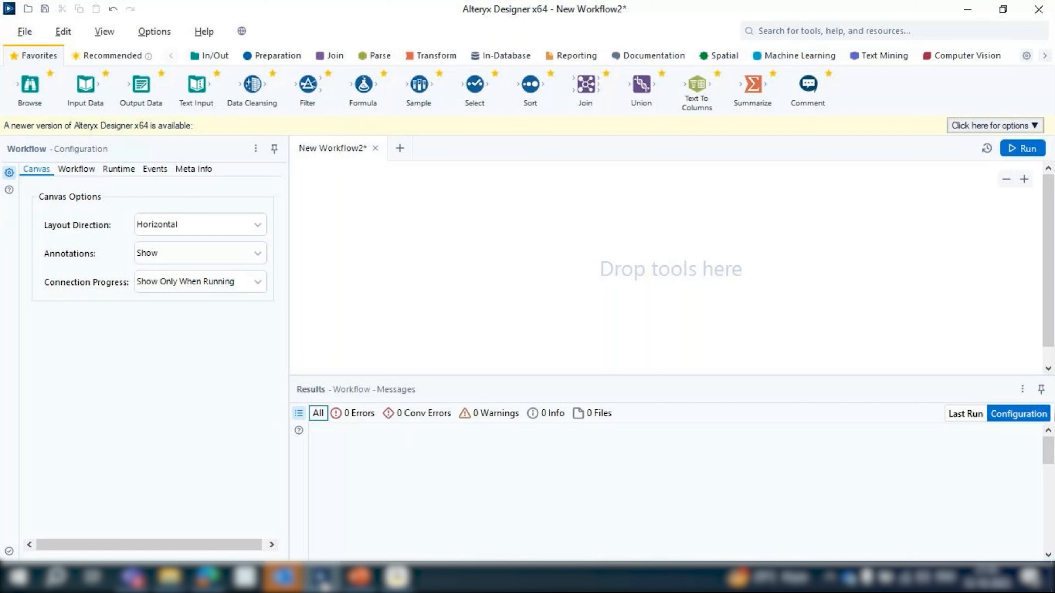
Place an Input Data tool from the In/Out category on the empty canvas and open its connection setup
{"action": "left_click_drag", "start_coordinate": [194, 85], "coordinate": [187, 86]}
{"action": "left_click", "coordinate": [212, 58]}
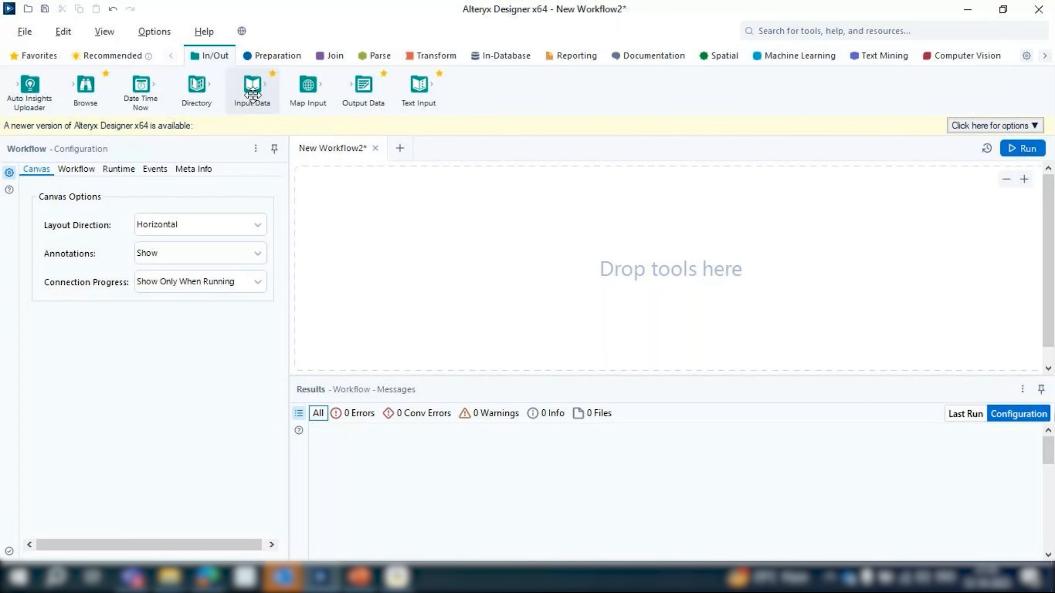
{"action": "left_click_drag", "start_coordinate": [251, 95], "coordinate": [407, 252]}
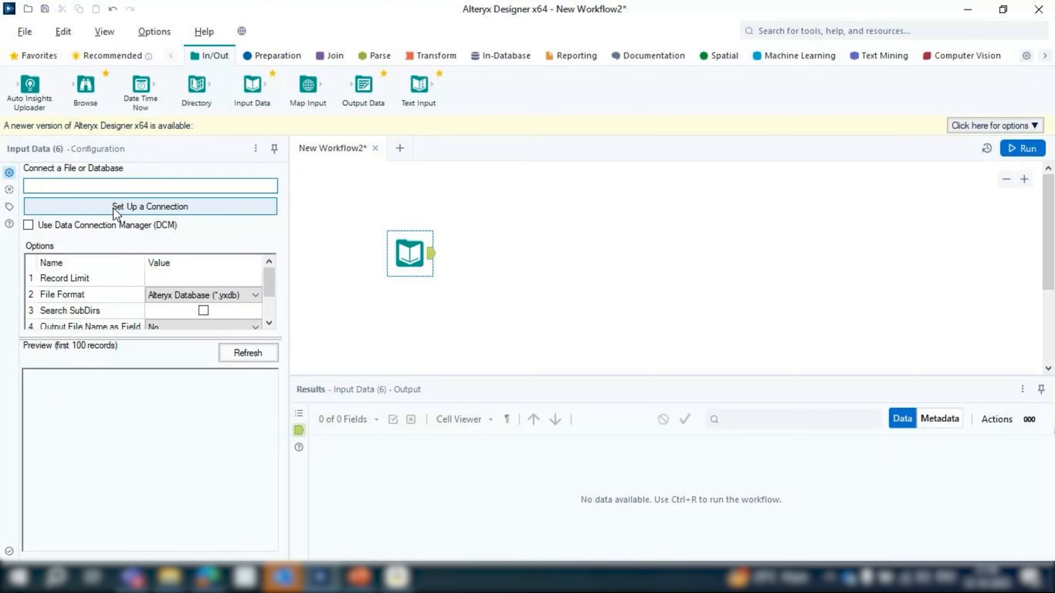
{"action": "left_click", "coordinate": [159, 210]}
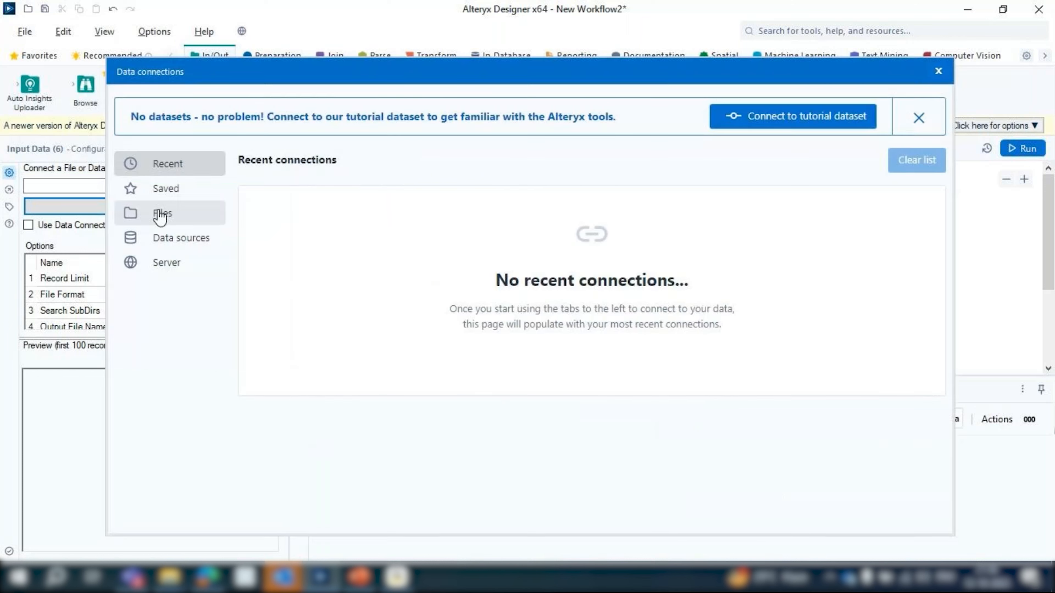
Examine the list of supported data sources and their connection types for the Input Data tool
{"action": "left_click", "coordinate": [183, 238]}
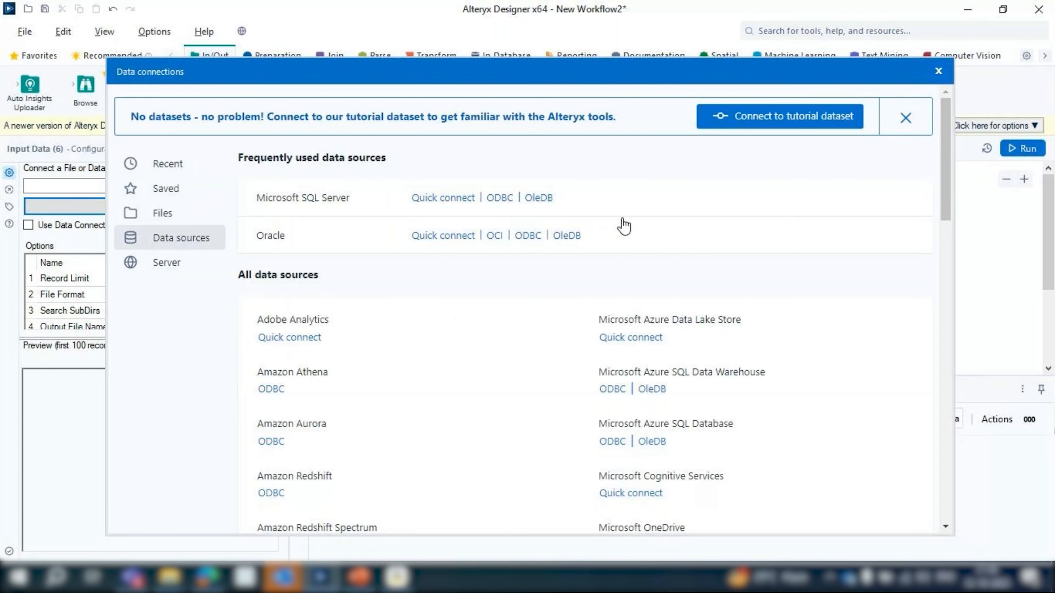
{"action": "scroll", "coordinate": [309, 329], "scroll_direction": "down", "scroll_amount": 1}
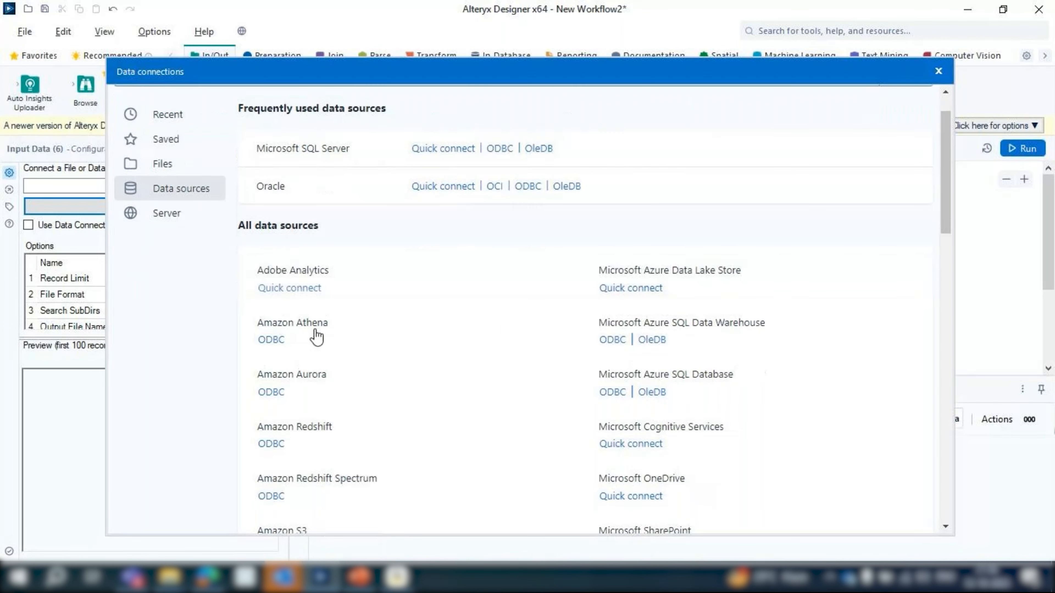
{"action": "scroll", "coordinate": [316, 336], "scroll_direction": "down", "scroll_amount": 1}
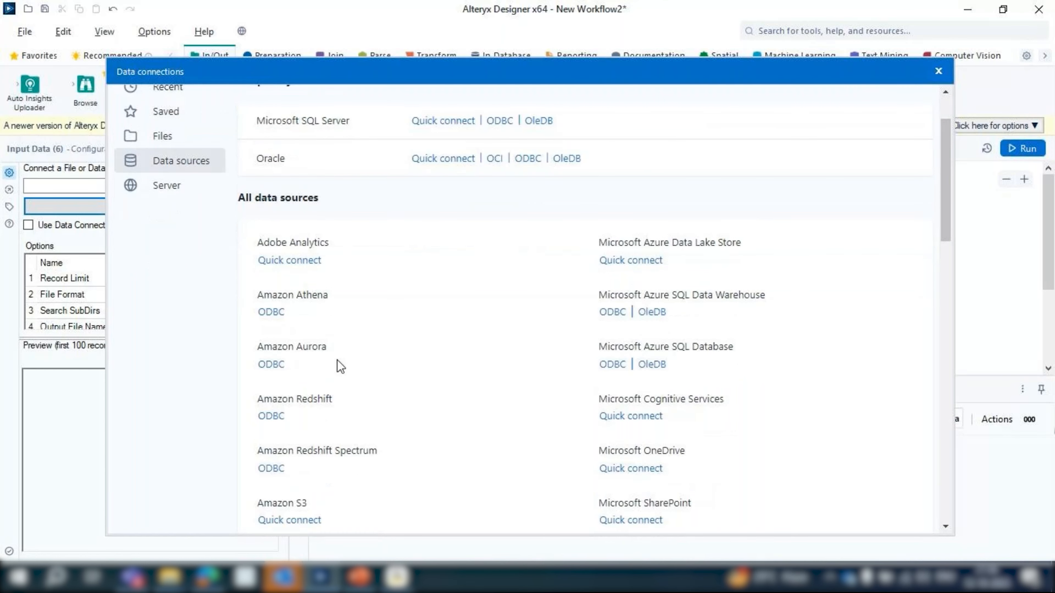
{"action": "scroll", "coordinate": [372, 413], "scroll_direction": "down", "scroll_amount": 2}
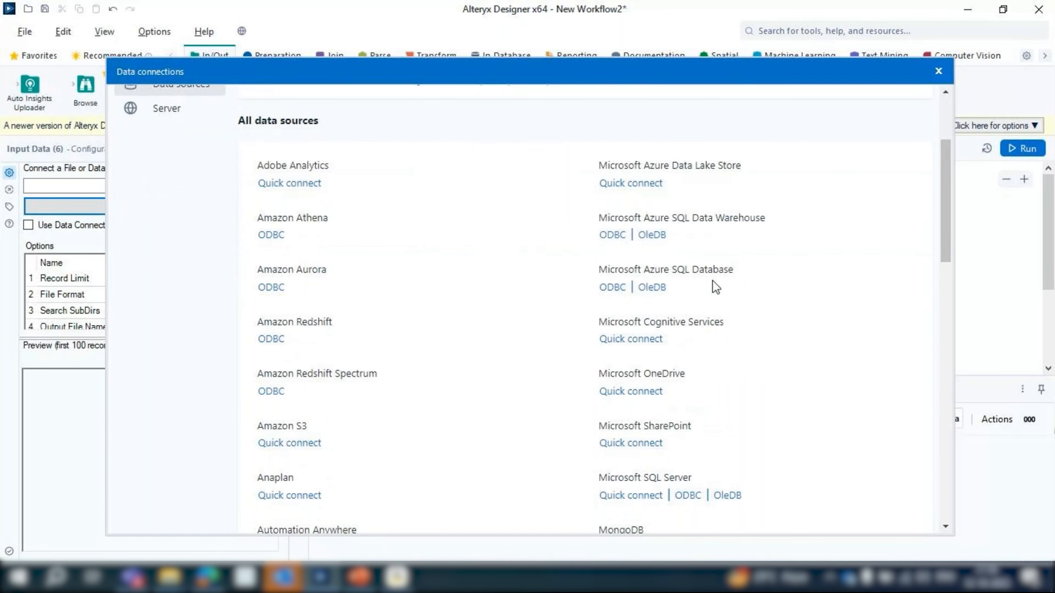
{"action": "scroll", "coordinate": [714, 282], "scroll_direction": "down", "scroll_amount": 2}
{"action": "scroll", "coordinate": [392, 366], "scroll_direction": "down", "scroll_amount": 2}
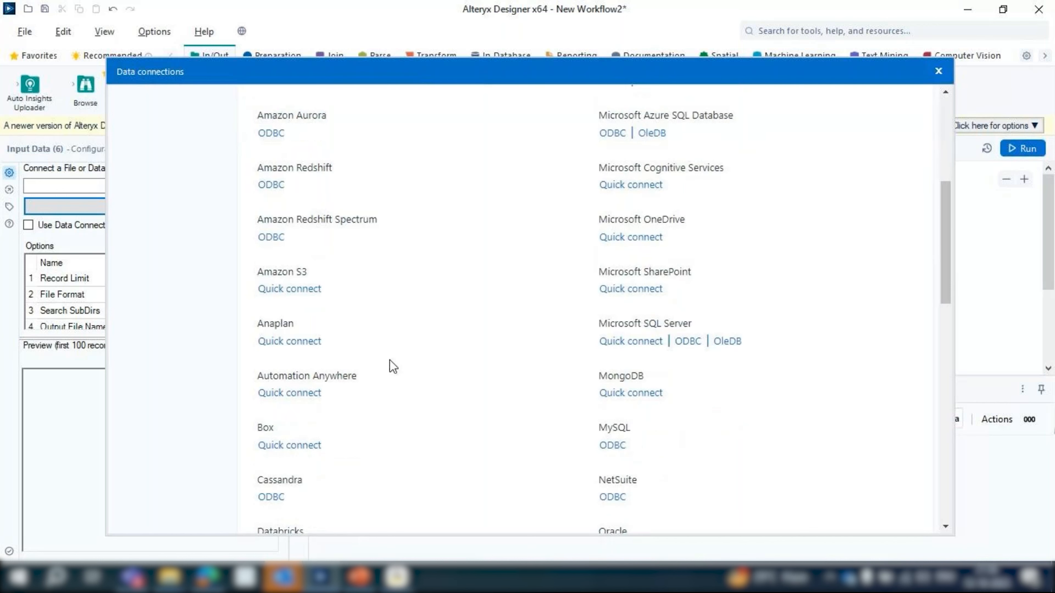
{"action": "scroll", "coordinate": [644, 242], "scroll_direction": "down", "scroll_amount": 2}
{"action": "scroll", "coordinate": [349, 328], "scroll_direction": "down", "scroll_amount": 10}
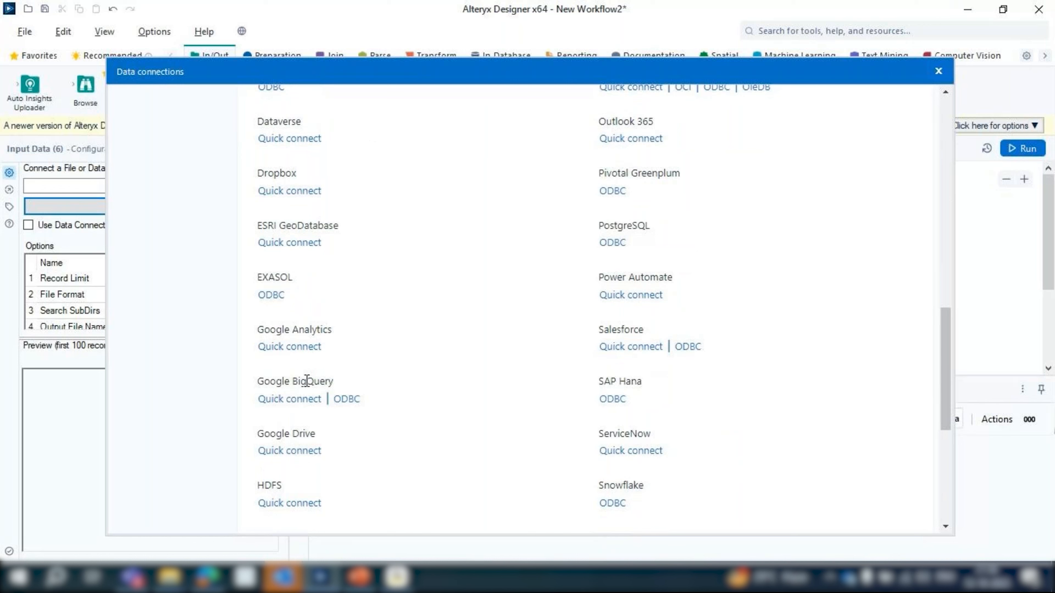
{"action": "scroll", "coordinate": [662, 325], "scroll_direction": "down", "scroll_amount": 2}
{"action": "scroll", "coordinate": [357, 349], "scroll_direction": "down", "scroll_amount": 2}
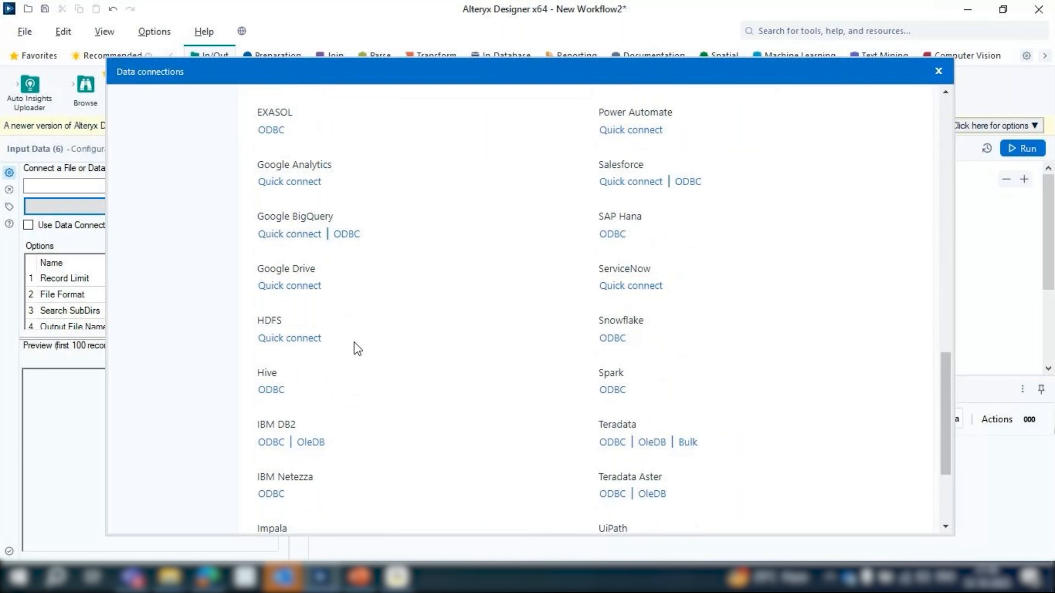
{"action": "scroll", "coordinate": [424, 339], "scroll_direction": "up", "scroll_amount": 7}
{"action": "scroll", "coordinate": [423, 339], "scroll_direction": "down", "scroll_amount": 7}
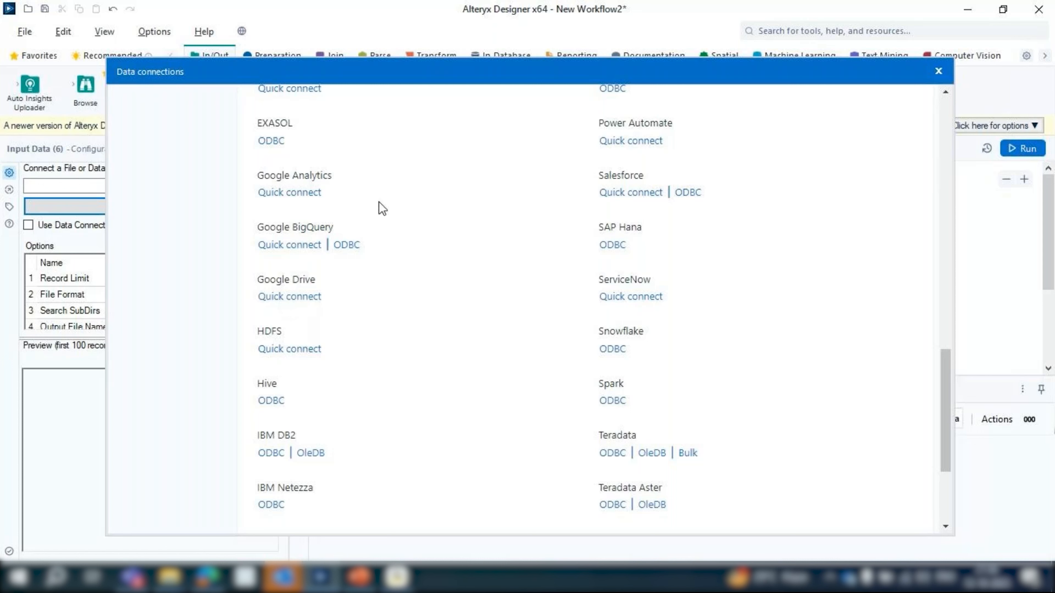
{"action": "scroll", "coordinate": [477, 282], "scroll_direction": "up", "scroll_amount": 8}
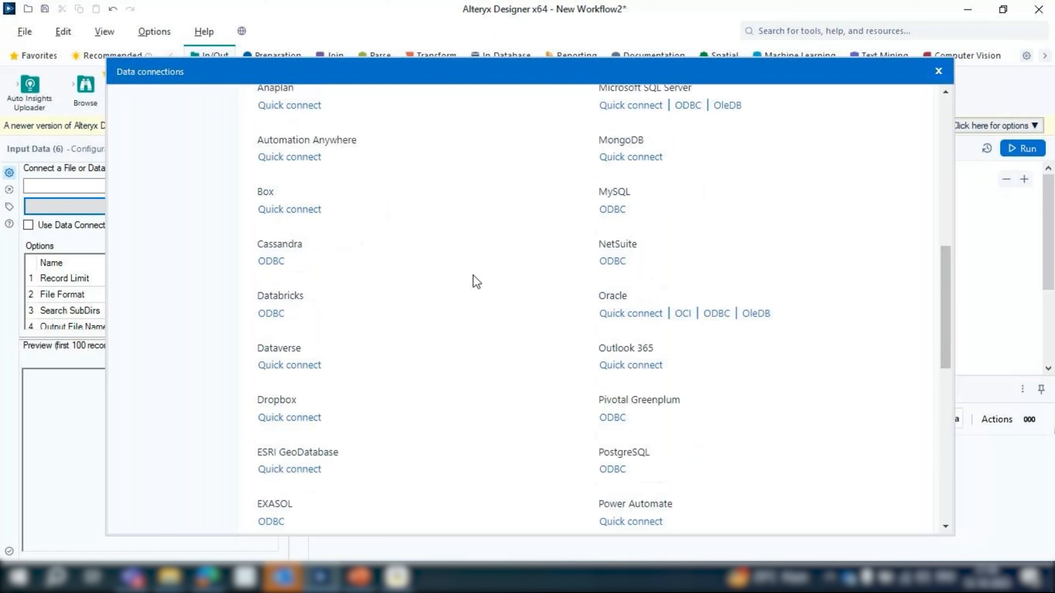
{"action": "scroll", "coordinate": [476, 282], "scroll_direction": "up", "scroll_amount": 10}
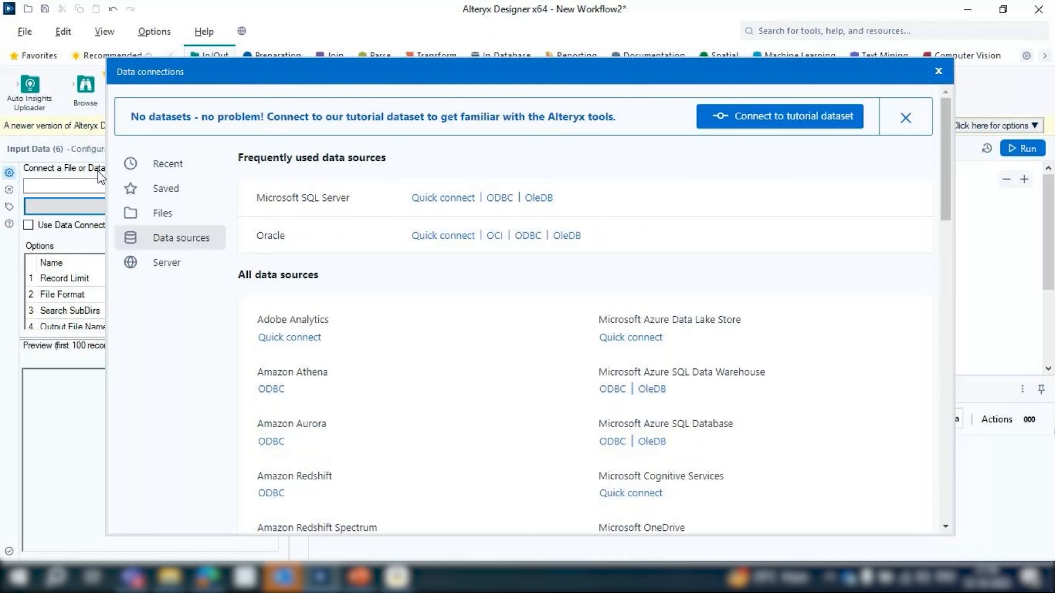
Choose a file connection for the Input Data tool and browse to the Downloads folder on This PC
{"action": "left_click", "coordinate": [176, 221]}
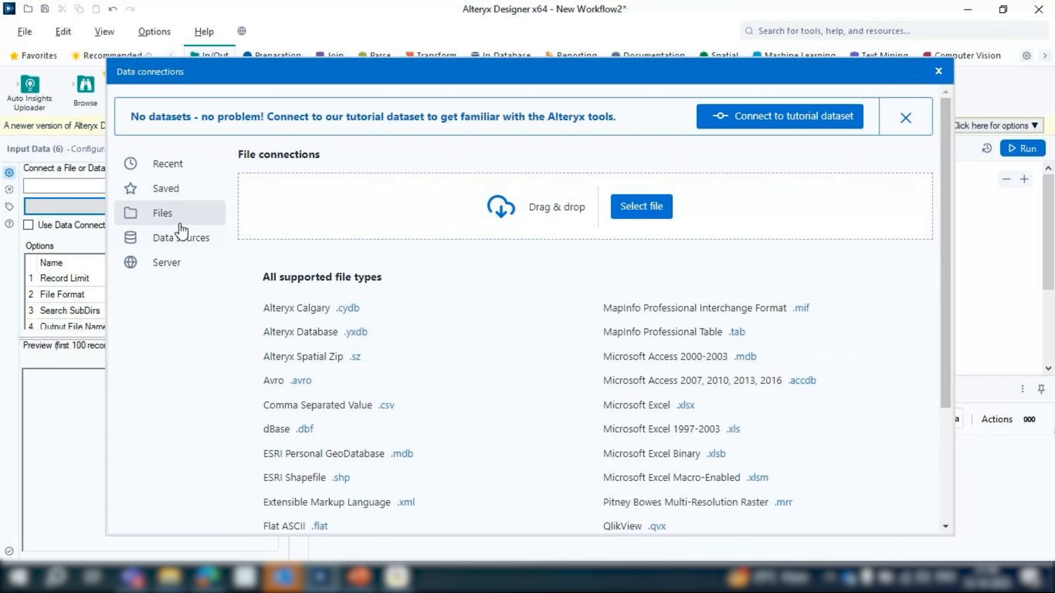
{"action": "left_click", "coordinate": [631, 220]}
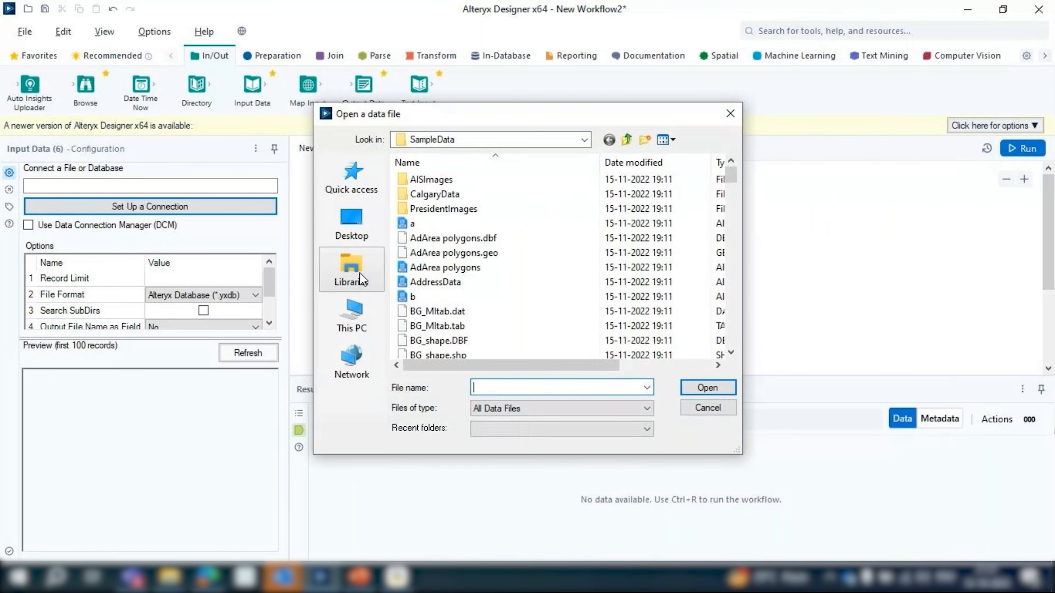
{"action": "left_click", "coordinate": [357, 272]}
{"action": "left_click", "coordinate": [361, 229]}
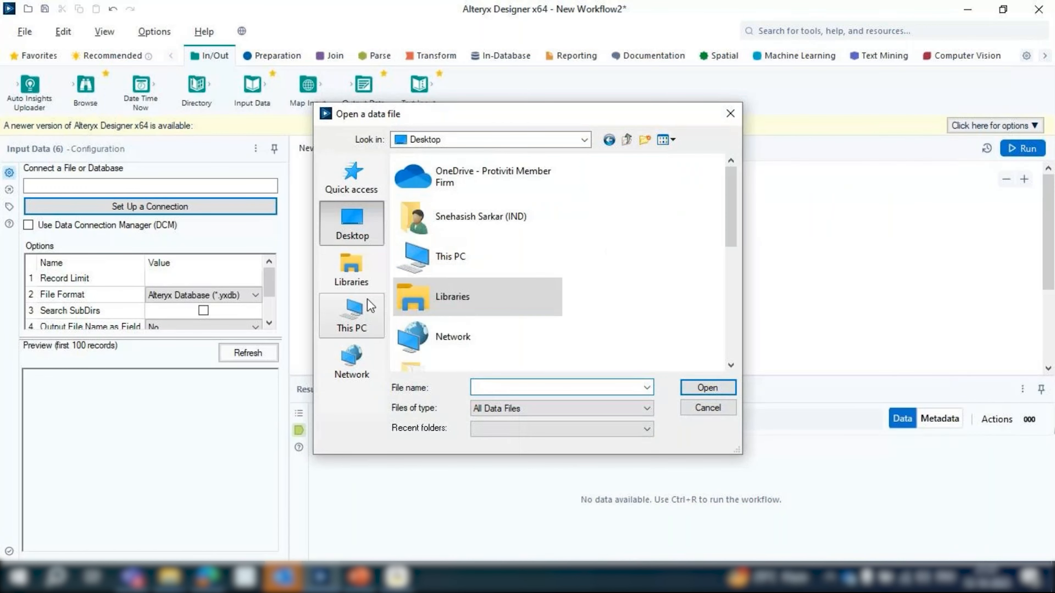
{"action": "left_click", "coordinate": [370, 307]}
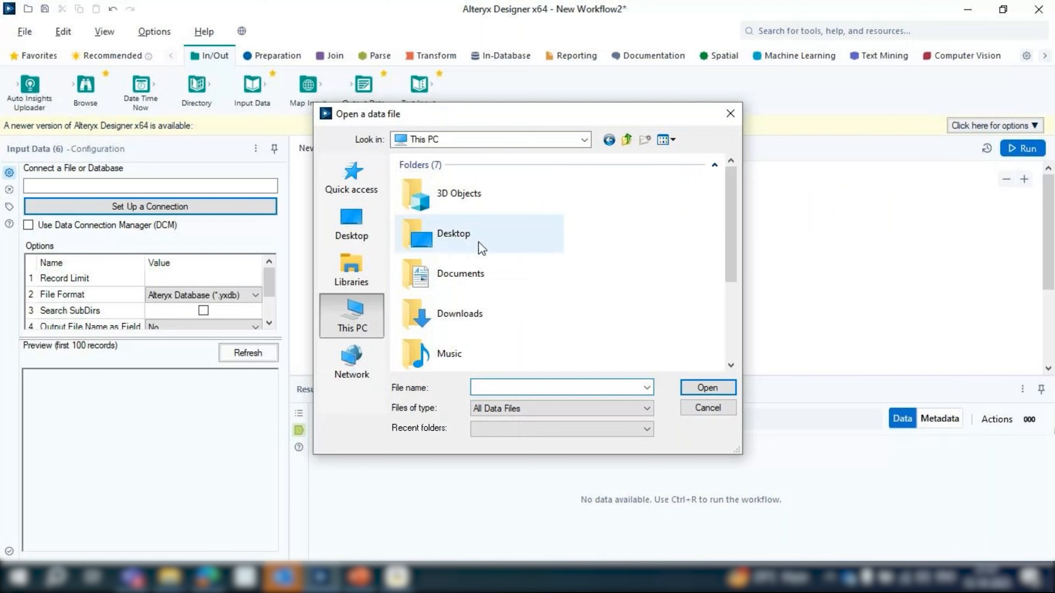
{"action": "left_click", "coordinate": [471, 311]}
{"action": "double_click", "coordinate": [472, 313]}
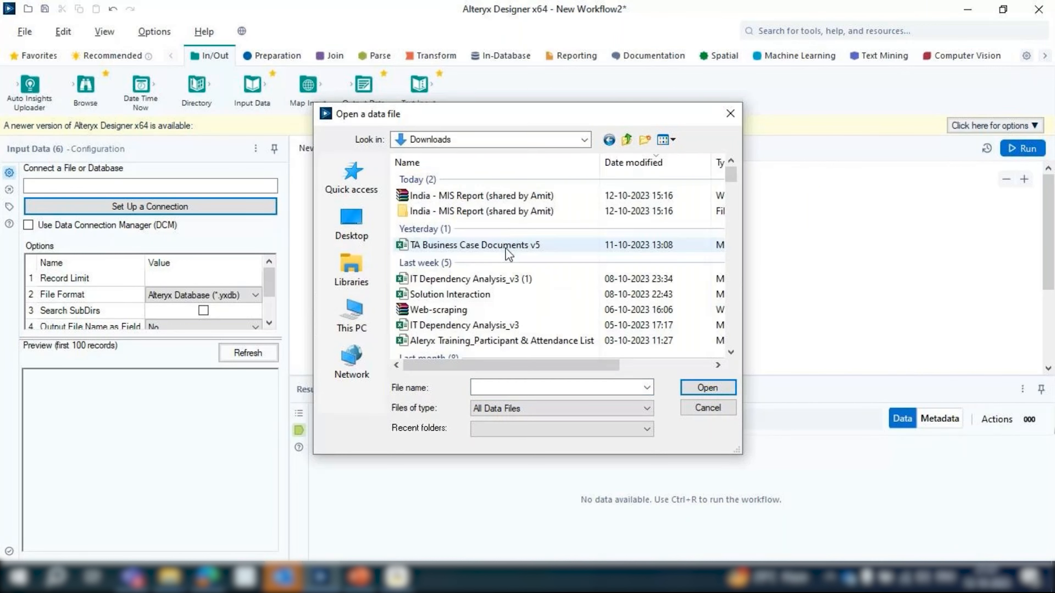
Look through the files in the Downloads folder for a suitable sample dataset
{"action": "scroll", "coordinate": [506, 251], "scroll_direction": "down", "scroll_amount": 3}
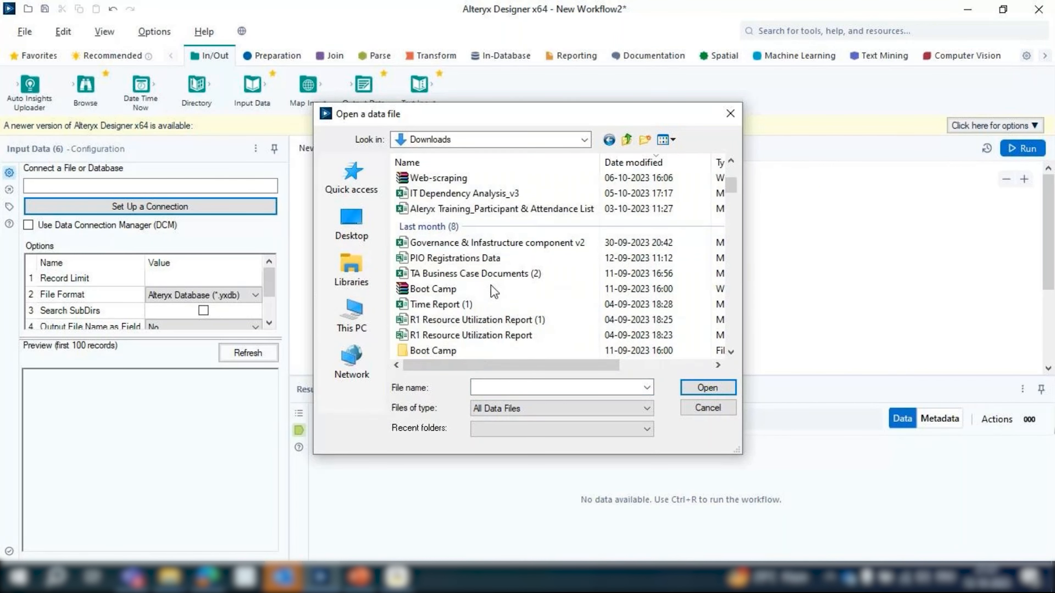
{"action": "scroll", "coordinate": [492, 287], "scroll_direction": "down", "scroll_amount": 3}
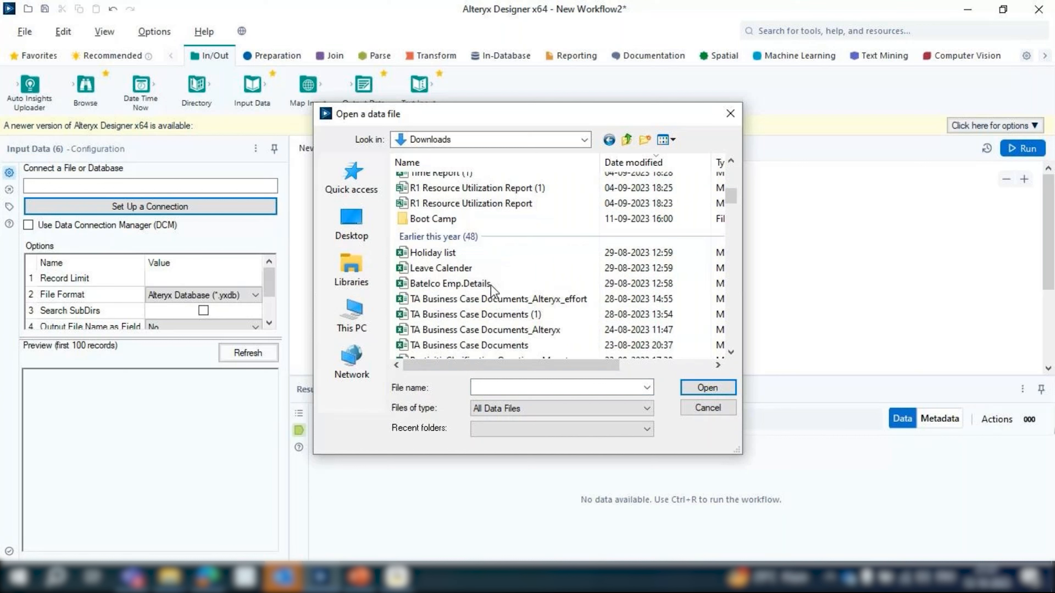
{"action": "scroll", "coordinate": [491, 286], "scroll_direction": "down", "scroll_amount": 1}
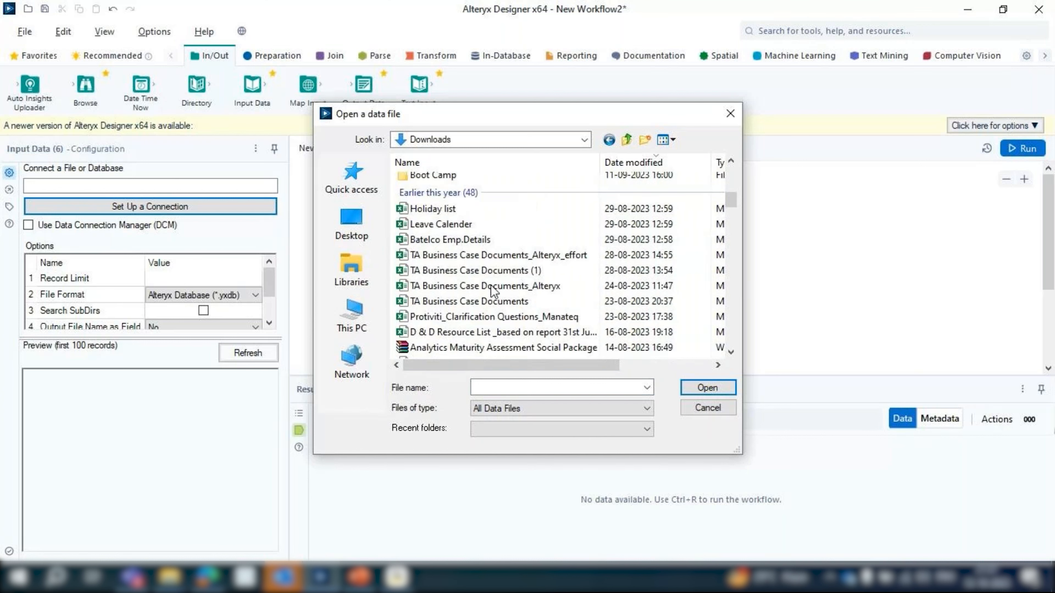
{"action": "scroll", "coordinate": [494, 291], "scroll_direction": "down", "scroll_amount": 5}
{"action": "scroll", "coordinate": [587, 245], "scroll_direction": "up", "scroll_amount": 10}
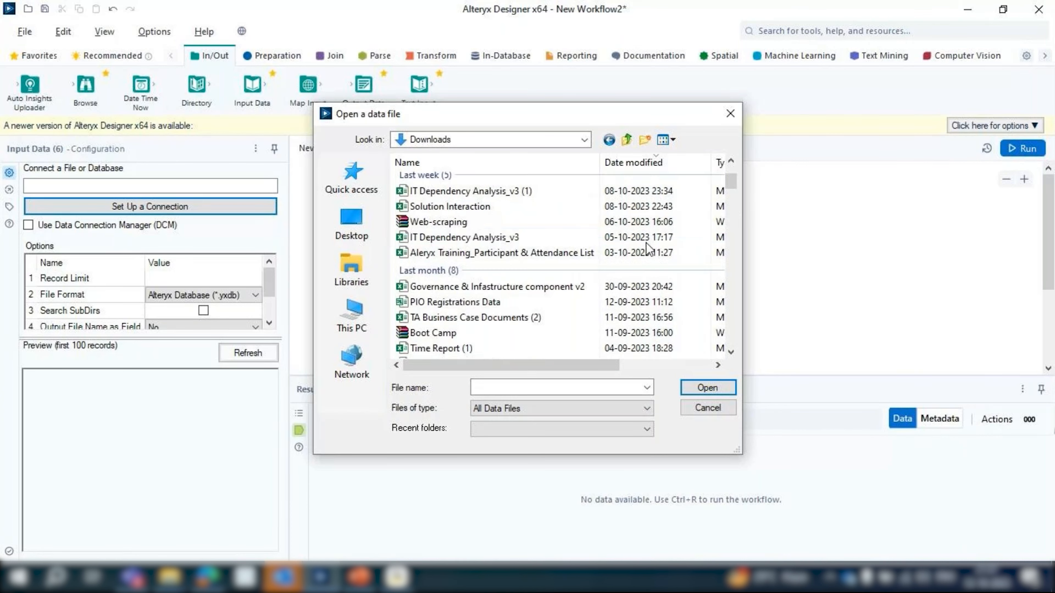
{"action": "scroll", "coordinate": [648, 250], "scroll_direction": "up", "scroll_amount": 2}
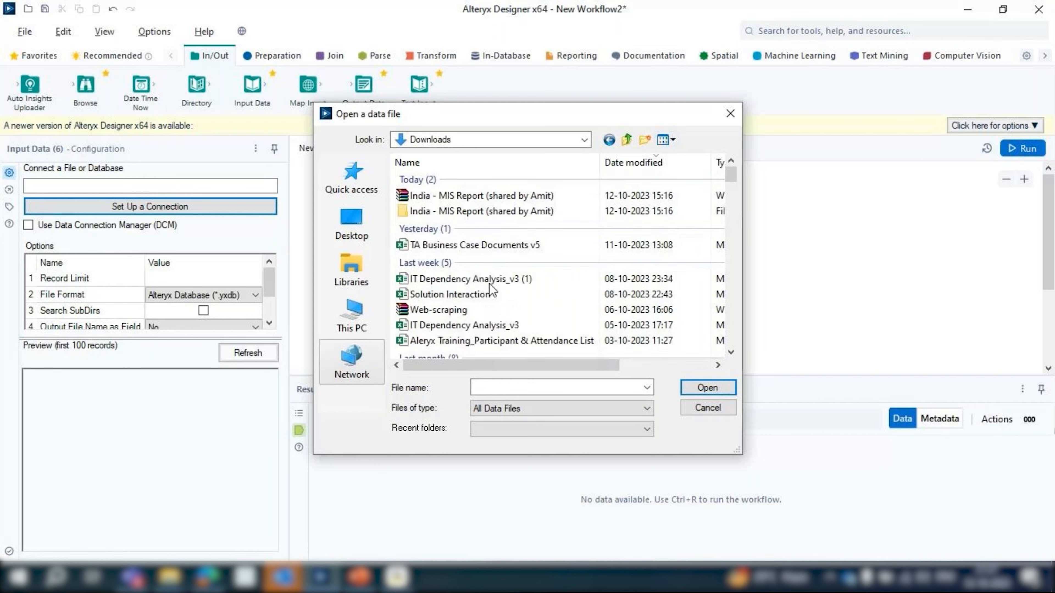
Switch to File Explorer, search the Downloads folder for "super" and open Global Superstore 1.xls in Excel for editing
{"action": "left_click", "coordinate": [170, 577]}
{"action": "left_click", "coordinate": [86, 515]}
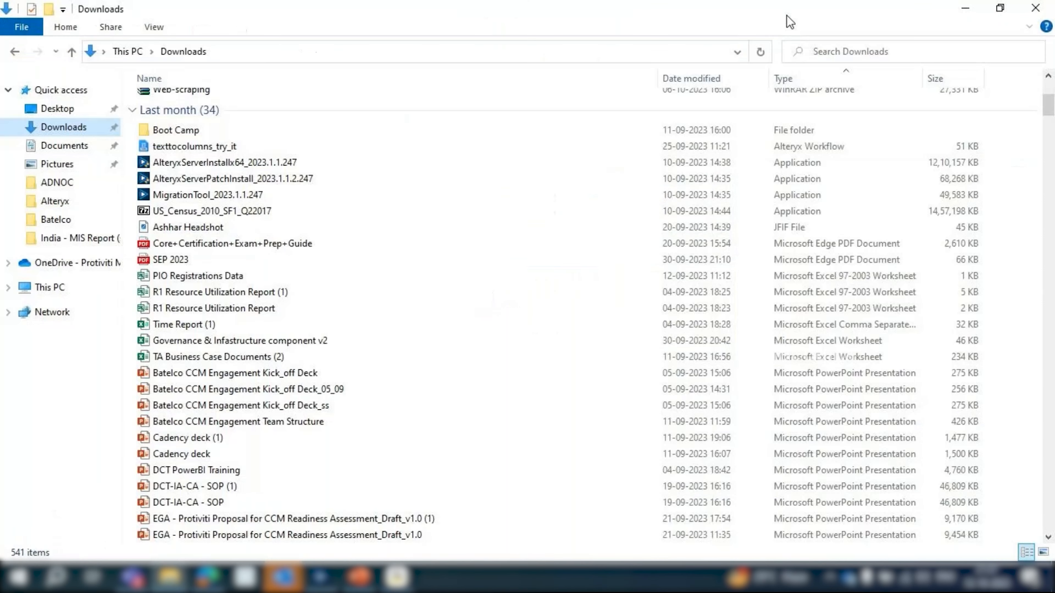
{"action": "left_click", "coordinate": [858, 52]}
{"action": "type", "text": "s"}
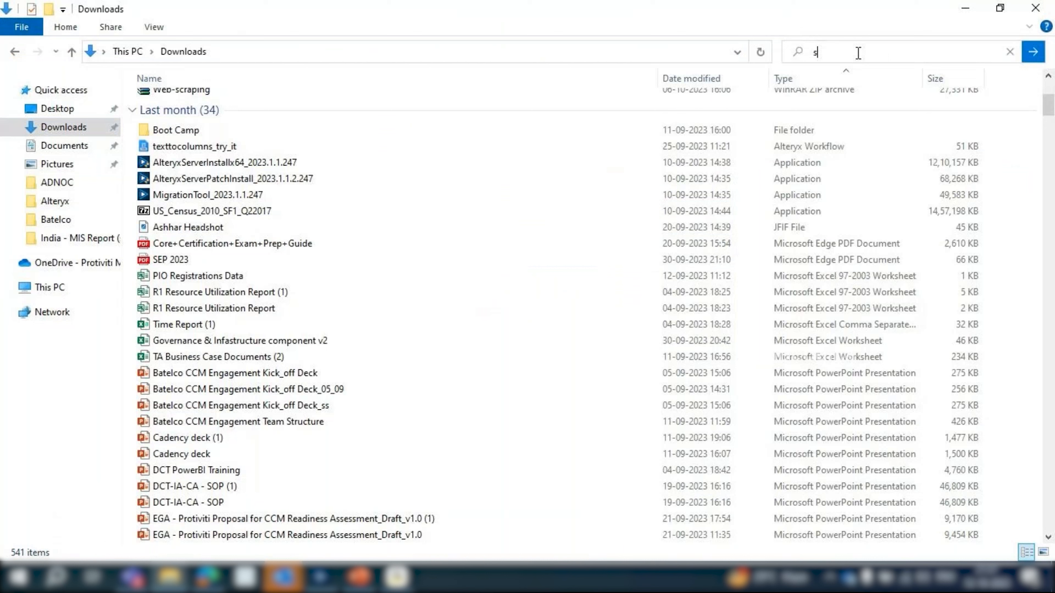
{"action": "type", "text": "uper"}
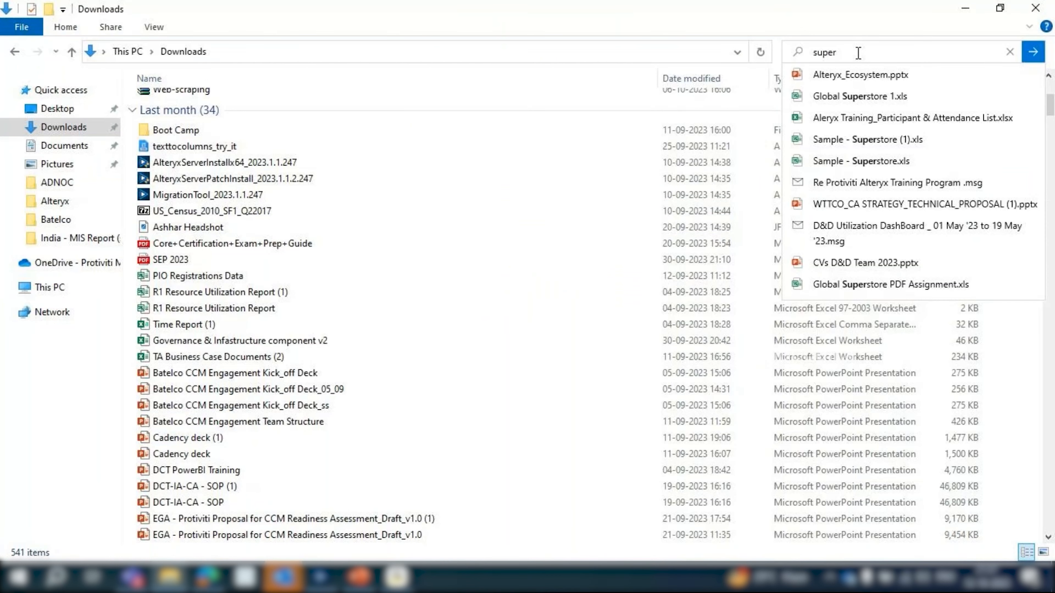
{"action": "left_click", "coordinate": [844, 103]}
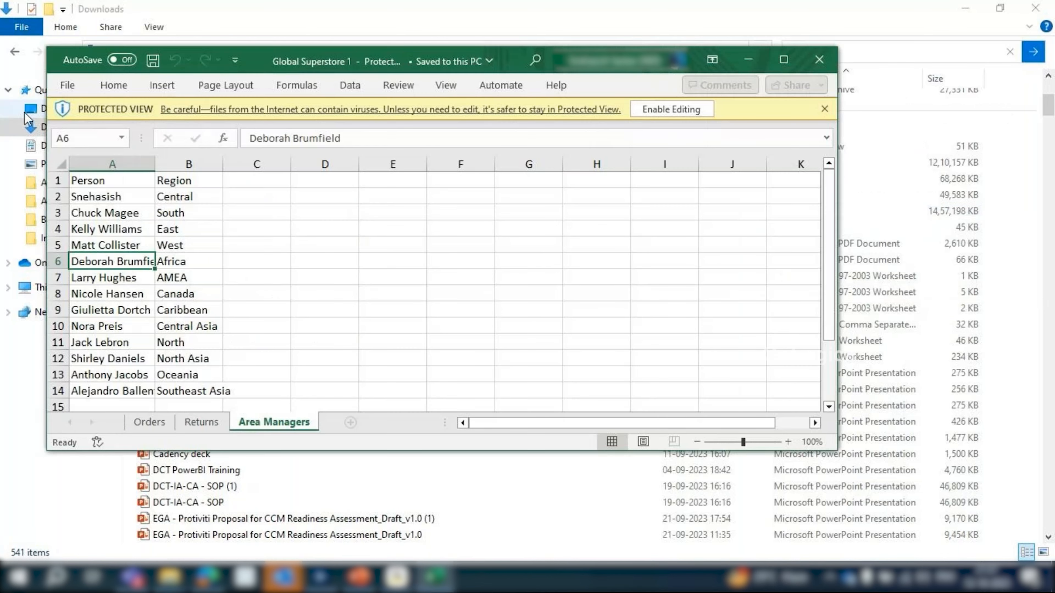
{"action": "left_click", "coordinate": [669, 110]}
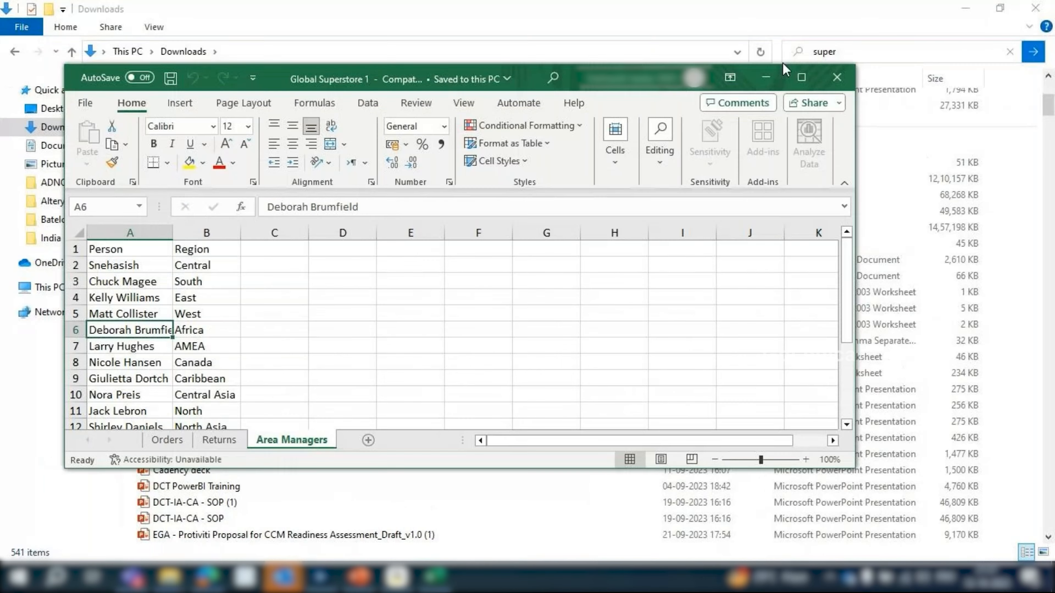
{"action": "left_click", "coordinate": [795, 71]}
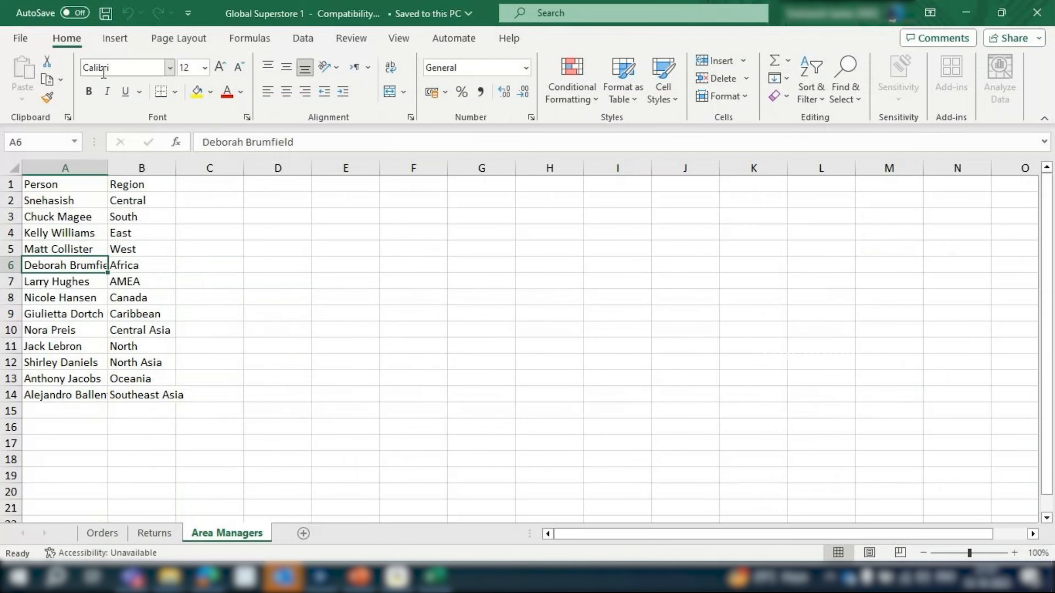
Save a copy of the workbook as Data in the Downloads folder in Excel 97-2003 format, and close it
{"action": "left_click", "coordinate": [26, 38]}
{"action": "left_click", "coordinate": [55, 284]}
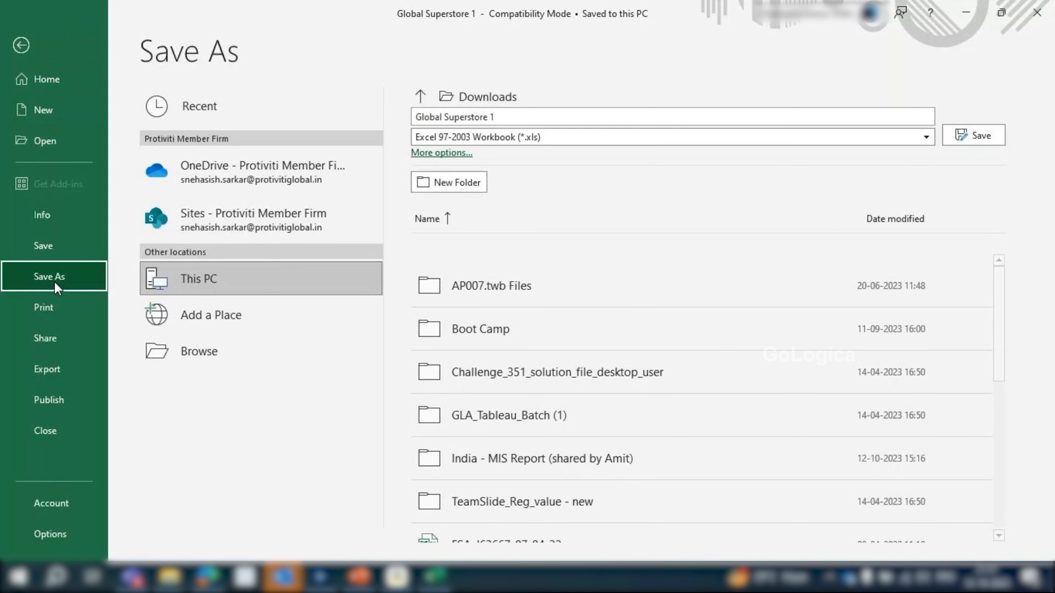
{"action": "left_click", "coordinate": [499, 117]}
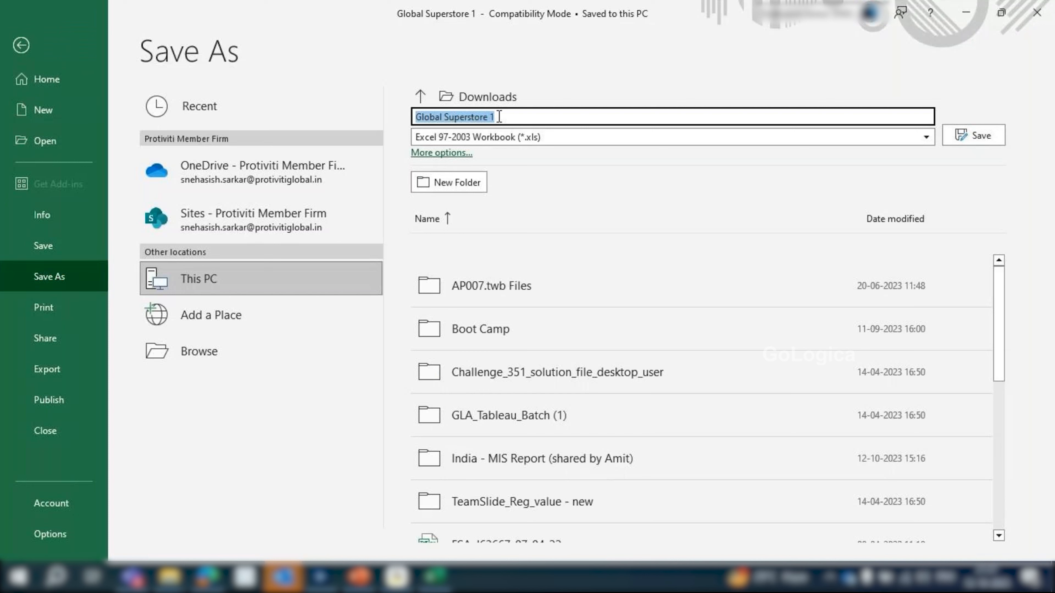
{"action": "type", "text": "Data"}
{"action": "key", "text": "Return"}
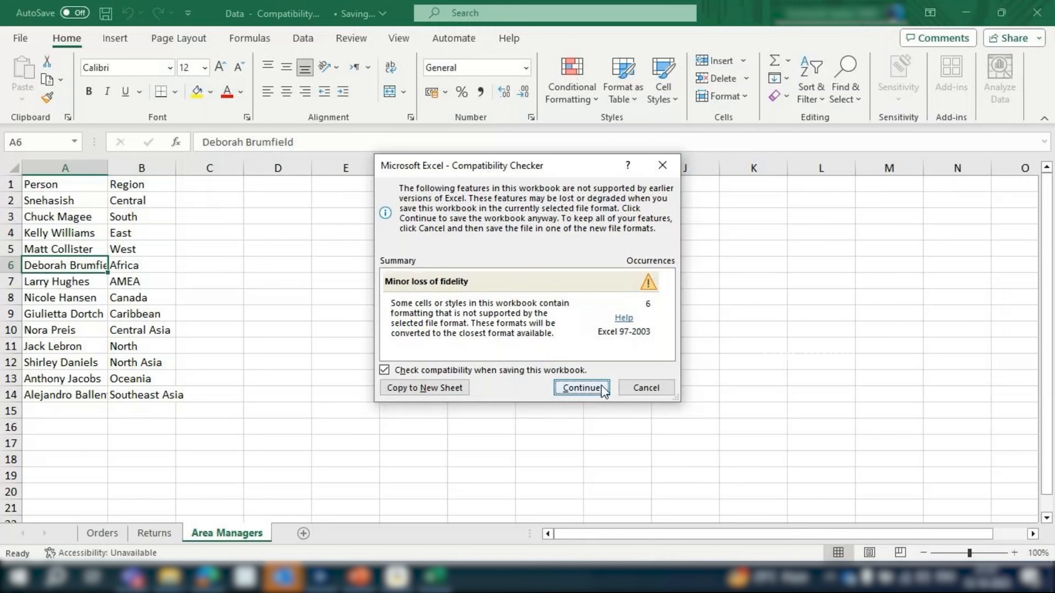
{"action": "left_click", "coordinate": [602, 388]}
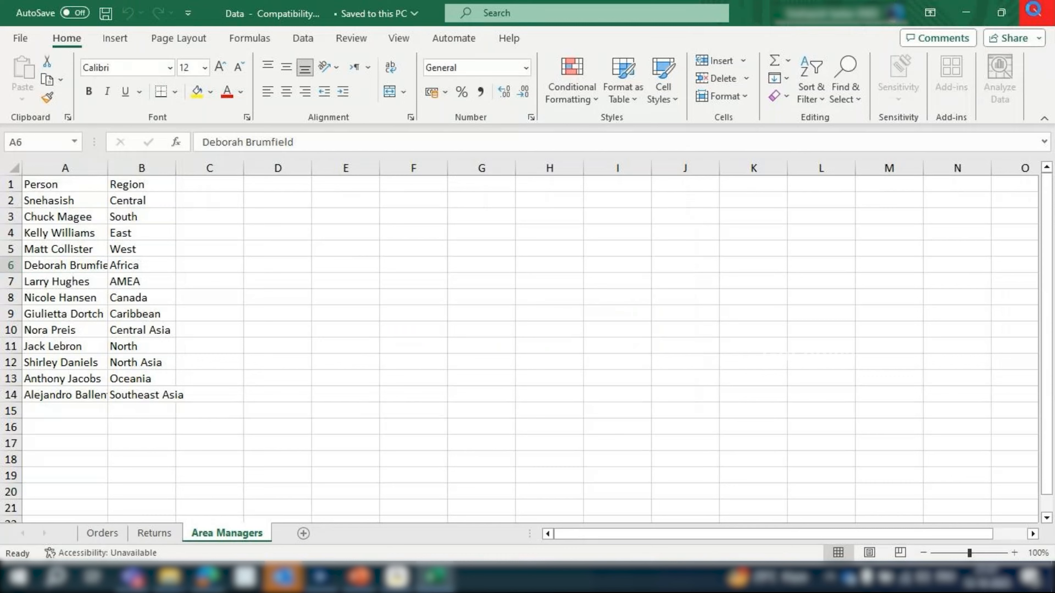
{"action": "left_click", "coordinate": [1033, 9]}
Try to locate the saved Data workbook among the Downloads files offered for the Input Data tool, sorted by date modified
{"action": "scroll", "coordinate": [188, 143], "scroll_direction": "up", "scroll_amount": 6}
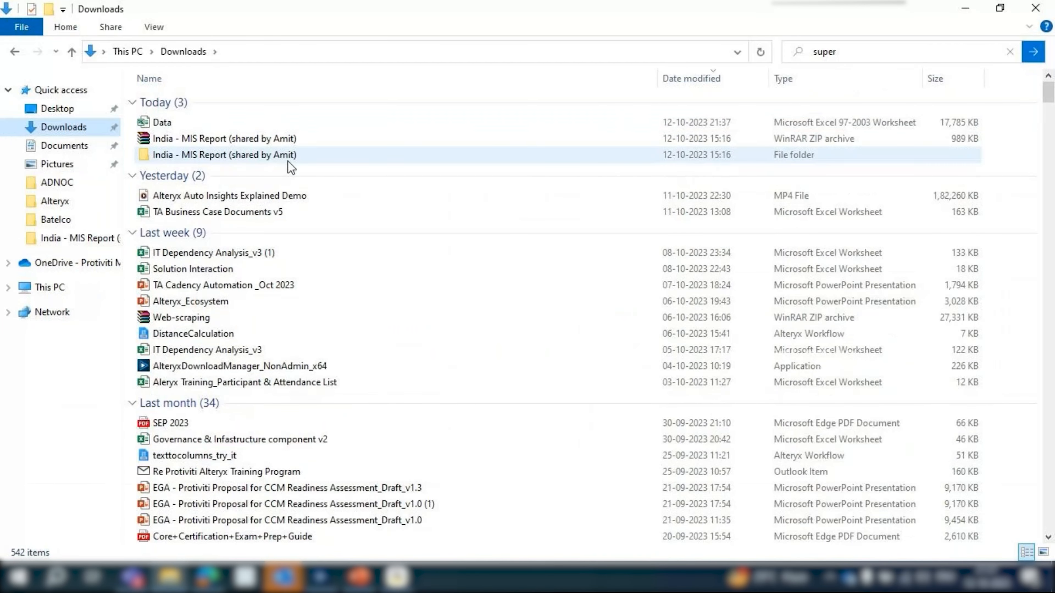
{"action": "left_click", "coordinate": [308, 53]}
{"action": "key", "text": "ctrl+c"}
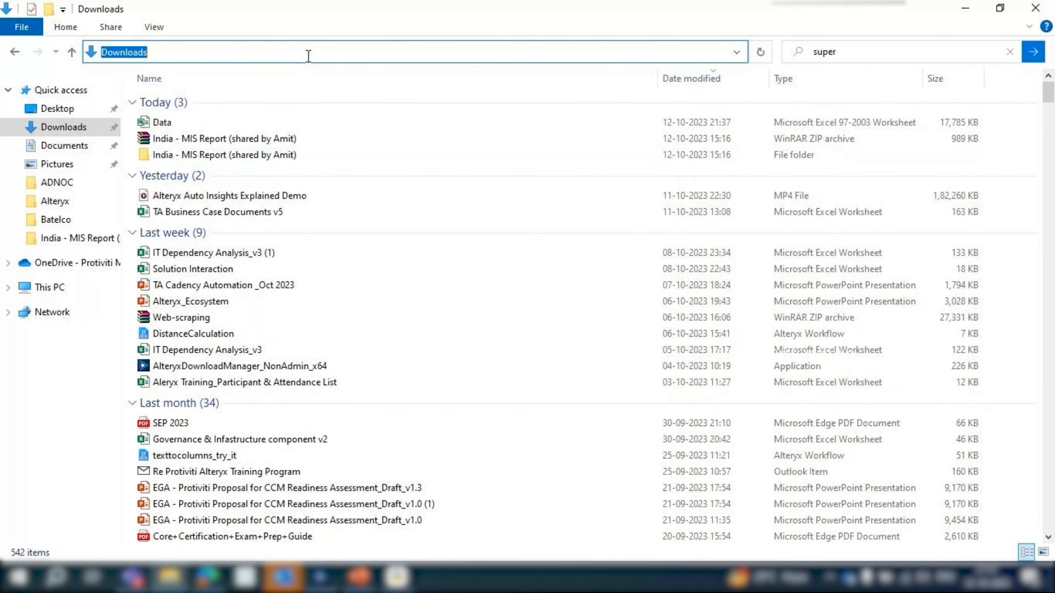
{"action": "key", "text": "alt+Tab"}
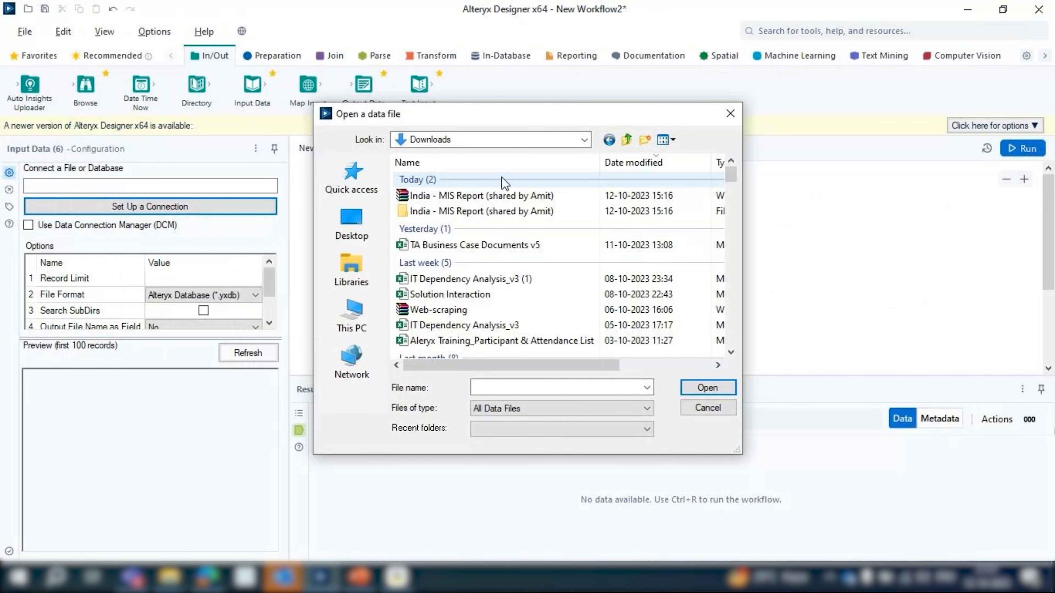
{"action": "left_click", "coordinate": [634, 162]}
{"action": "left_click", "coordinate": [496, 388]}
{"action": "key", "text": "ctrl+v"}
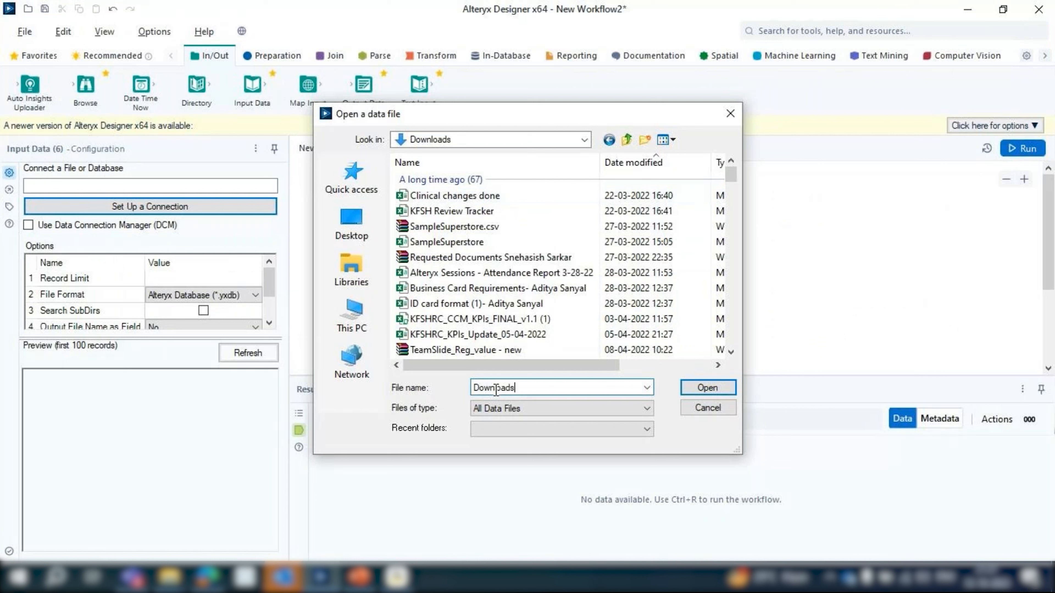
{"action": "left_click", "coordinate": [634, 163]}
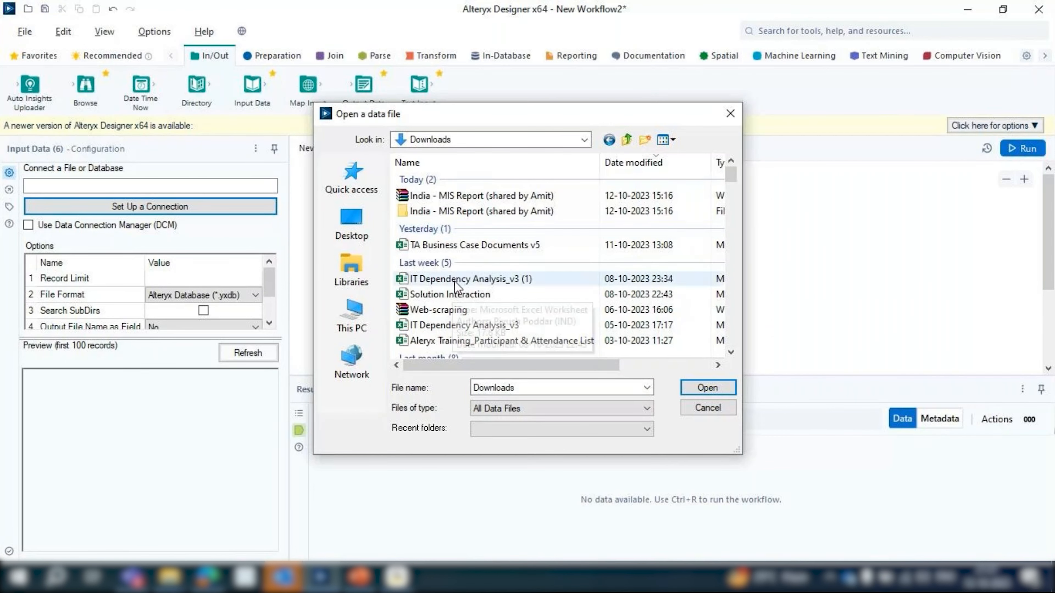
{"action": "left_click", "coordinate": [548, 409]}
{"action": "left_click", "coordinate": [520, 104]}
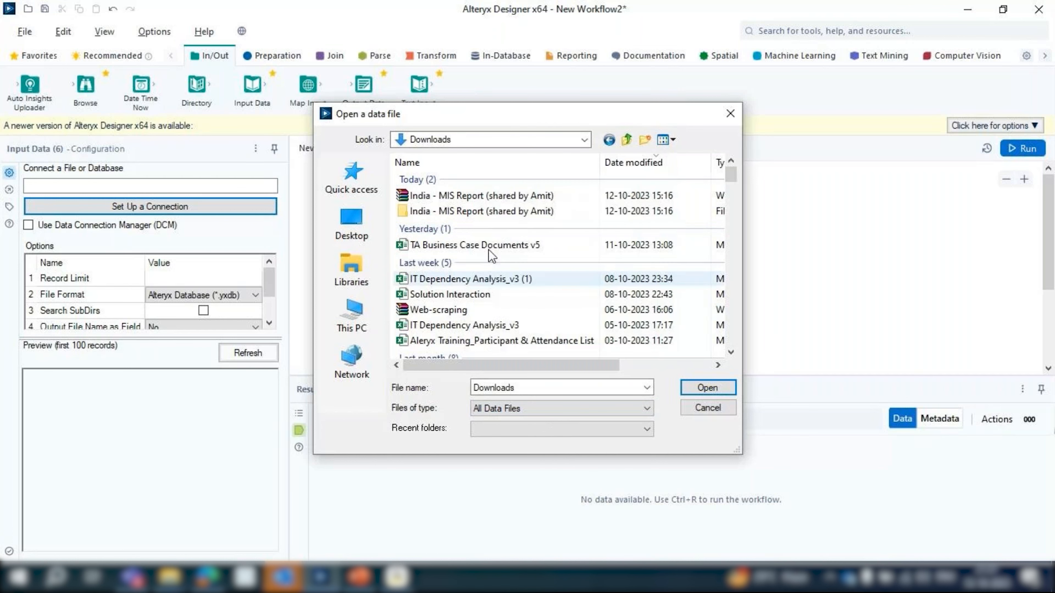
{"action": "scroll", "coordinate": [485, 283], "scroll_direction": "down", "scroll_amount": 1}
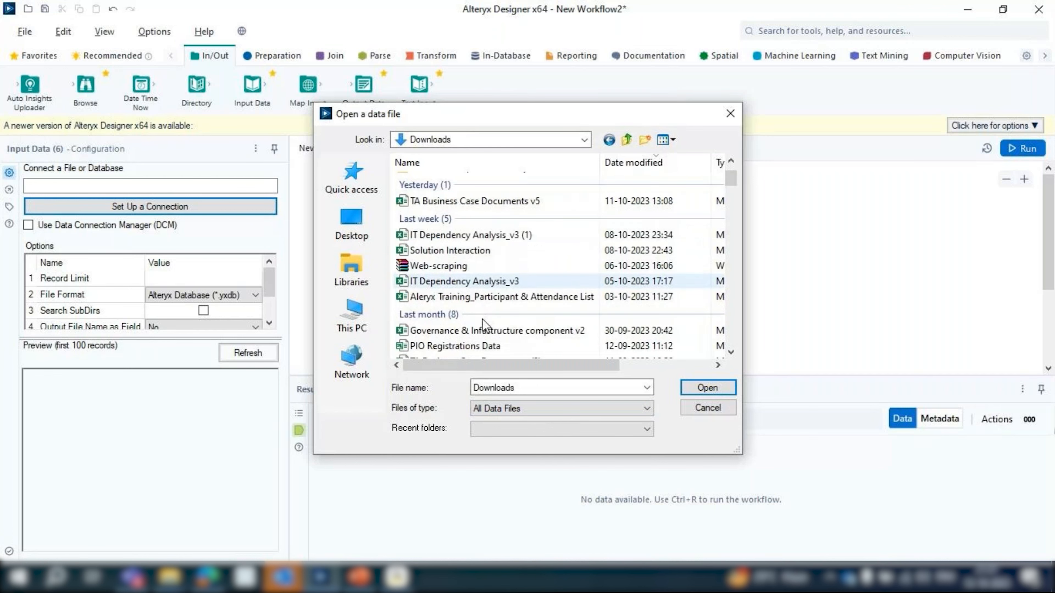
{"action": "scroll", "coordinate": [511, 320], "scroll_direction": "down", "scroll_amount": 1}
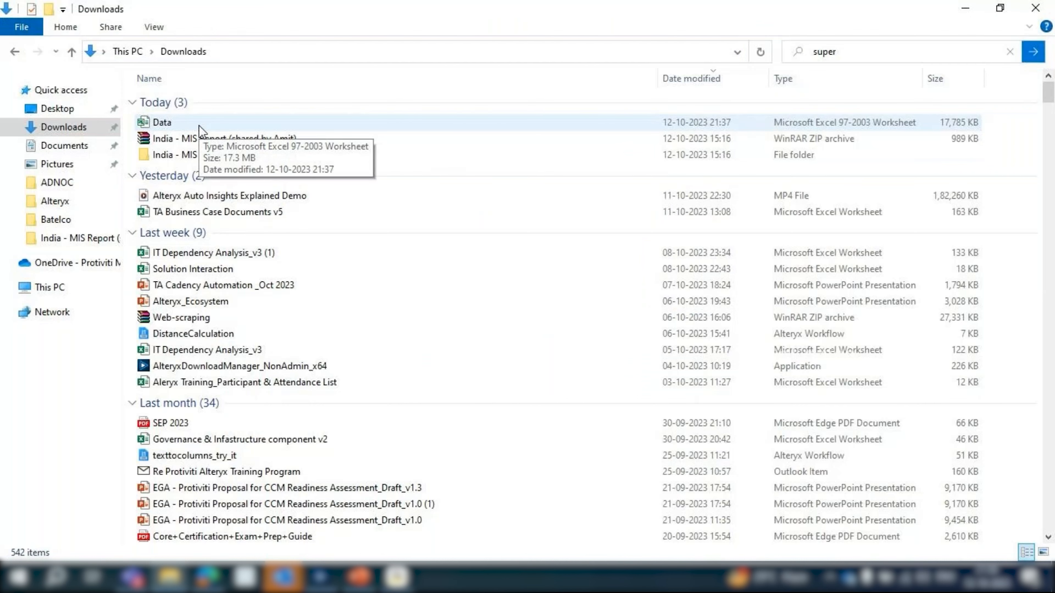
Open the Data workbook from File Explorer in Excel and save it in Downloads as an Excel Workbook (*.xlsx)
{"action": "double_click", "coordinate": [199, 127]}
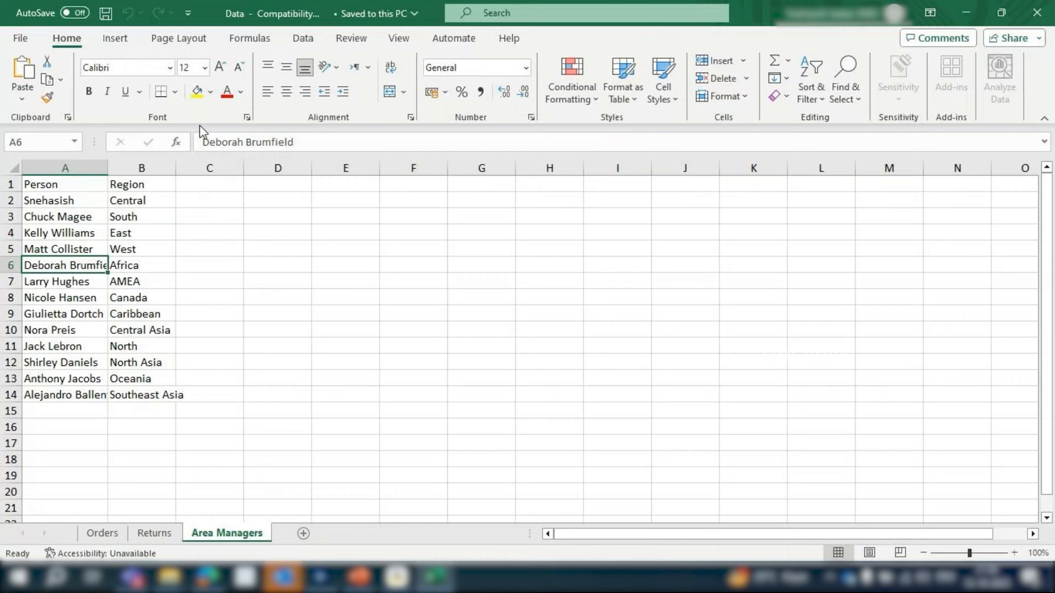
{"action": "left_click", "coordinate": [20, 38]}
{"action": "left_click", "coordinate": [49, 275]}
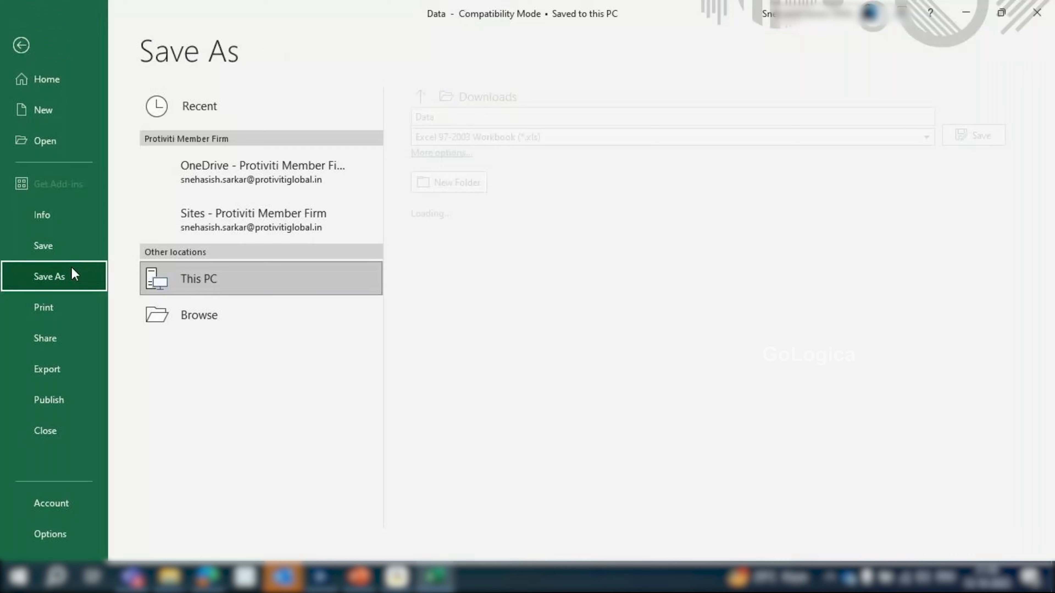
{"action": "left_click", "coordinate": [530, 138]}
{"action": "left_click", "coordinate": [469, 154]}
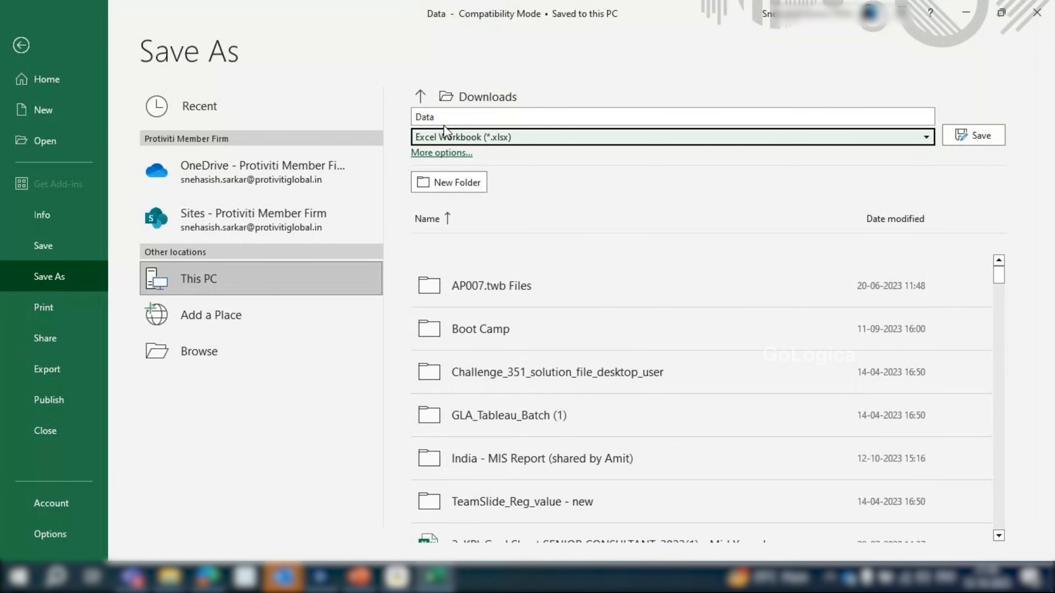
{"action": "key", "text": "Return"}
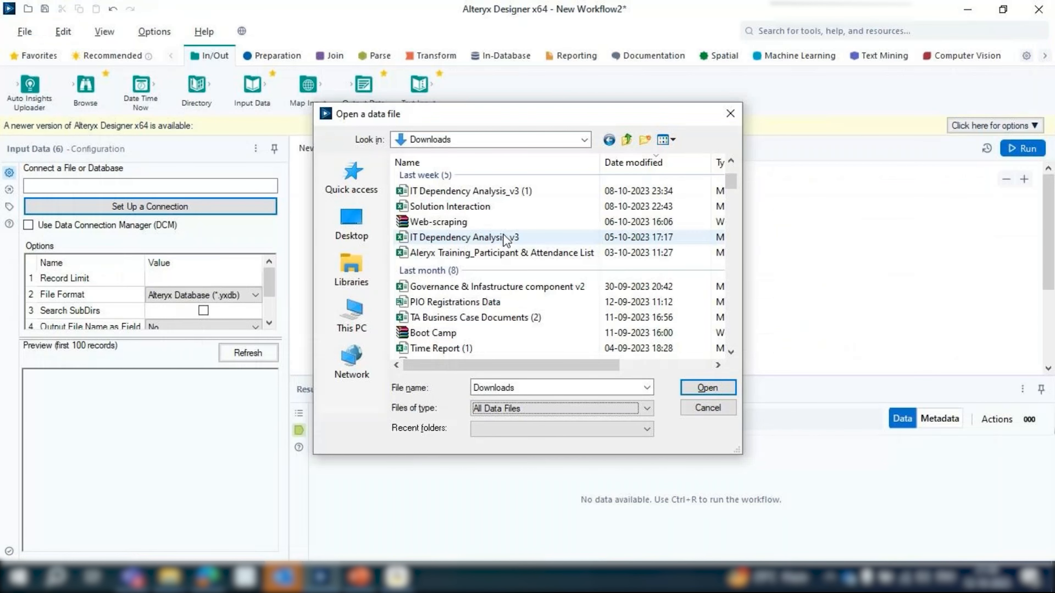
Back in Alteryx Designer, cancel the open file selection, restart the Input Data tool's file connection and browse to Downloads on This PC
{"action": "scroll", "coordinate": [504, 240], "scroll_direction": "up", "scroll_amount": 2}
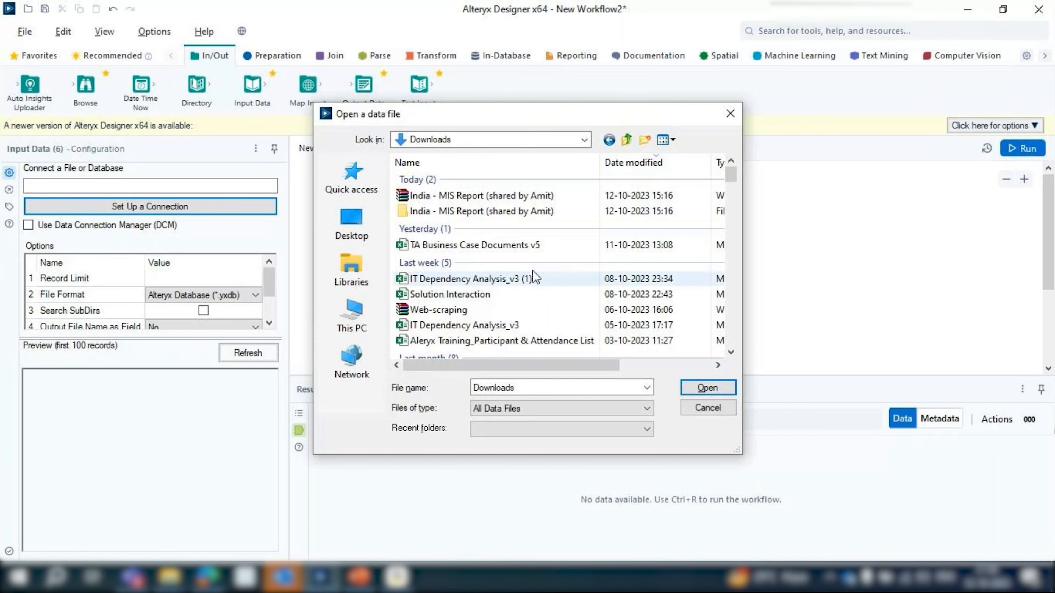
{"action": "left_click", "coordinate": [702, 409]}
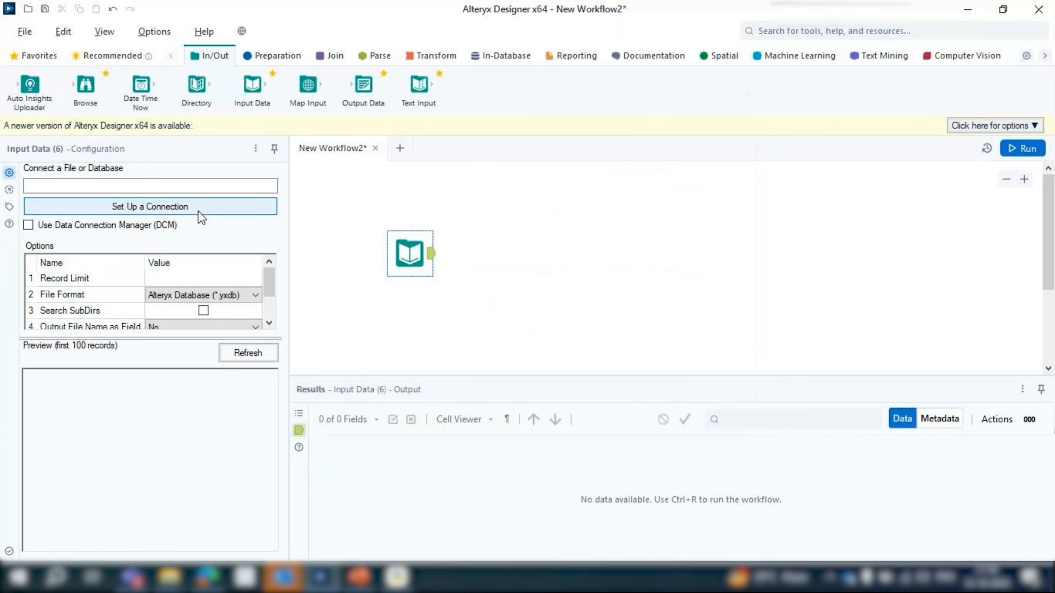
{"action": "left_click", "coordinate": [197, 210]}
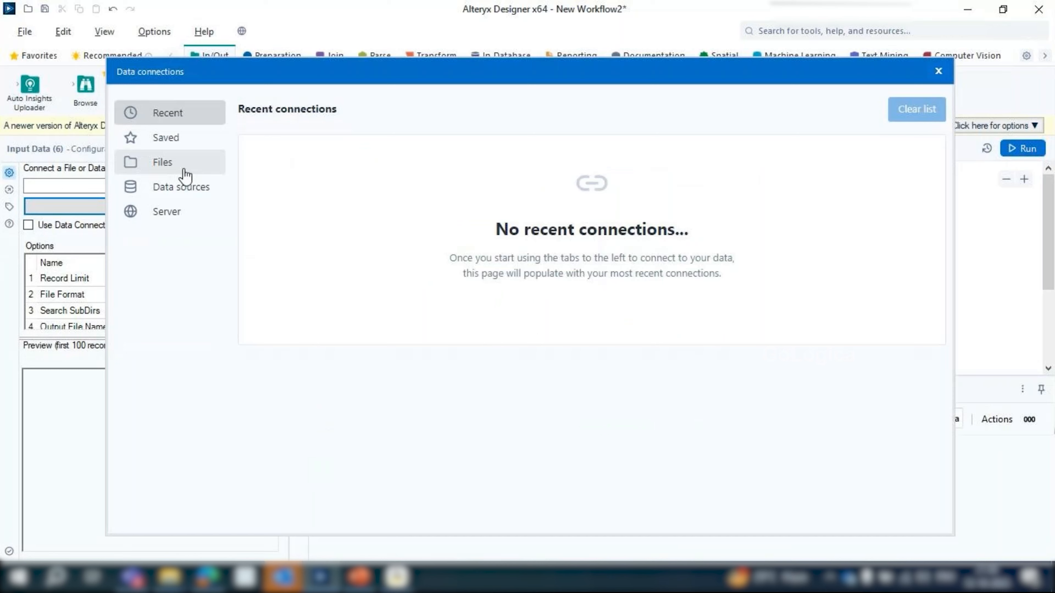
{"action": "left_click", "coordinate": [185, 173]}
{"action": "left_click", "coordinate": [642, 162]}
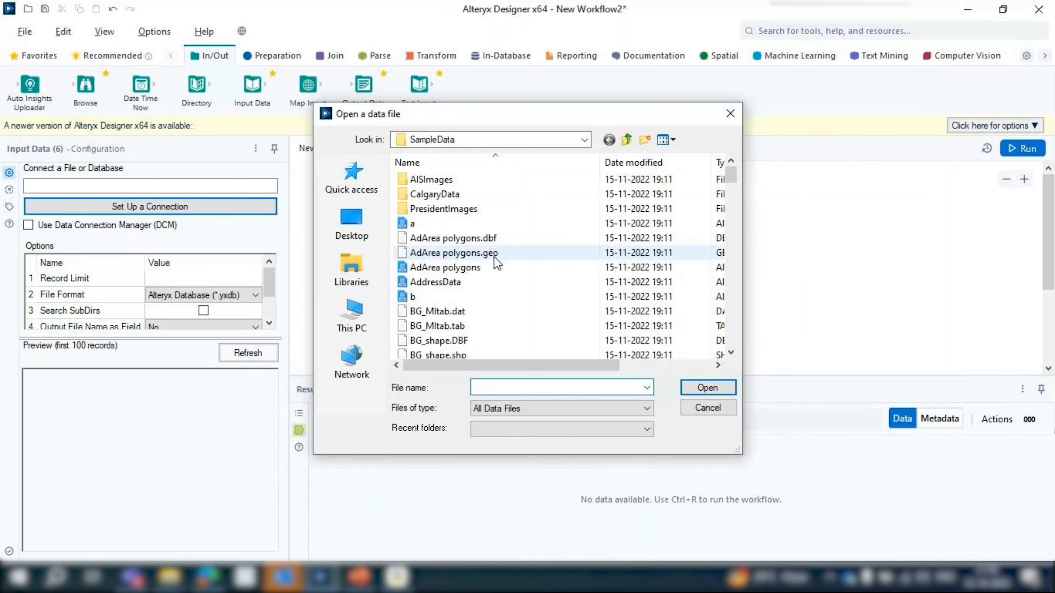
{"action": "left_click", "coordinate": [352, 225]}
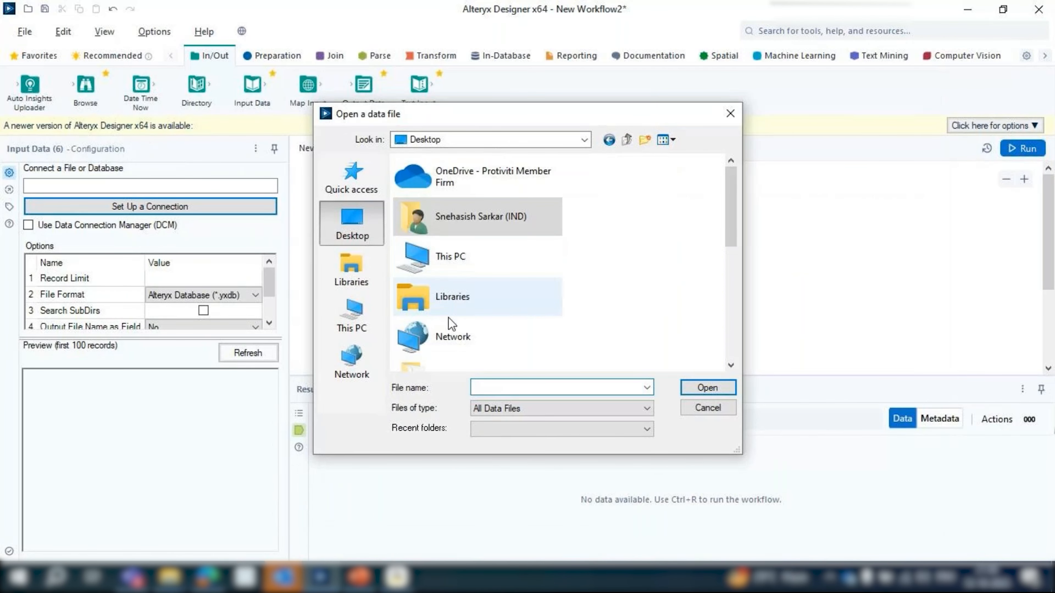
{"action": "left_click", "coordinate": [352, 316]}
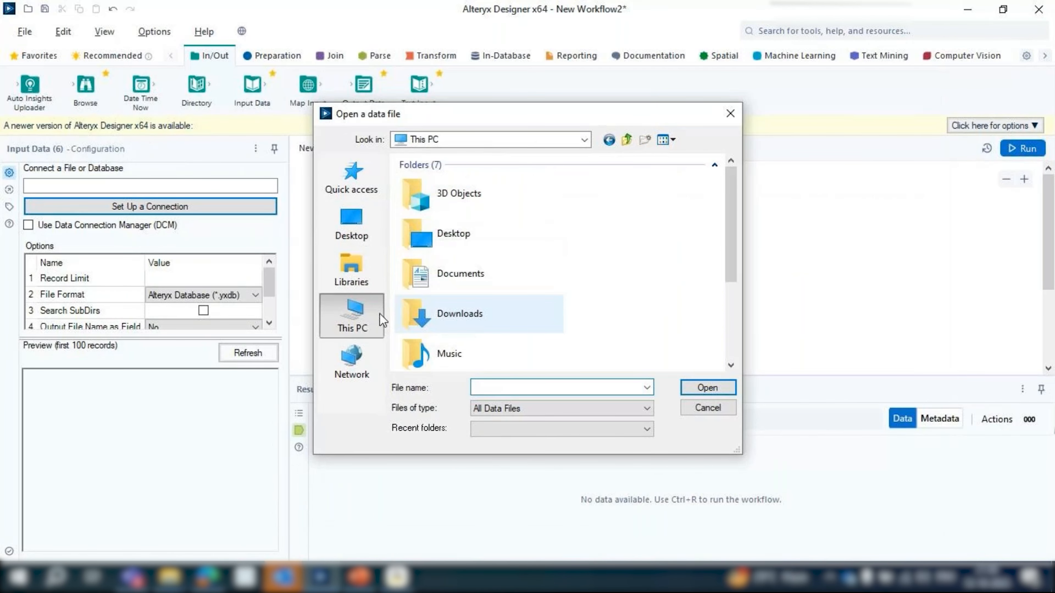
{"action": "double_click", "coordinate": [483, 310]}
Connect the newly saved Data.xlsx workbook to the Input Data tool and select its Orders sheet
{"action": "left_click", "coordinate": [409, 195]}
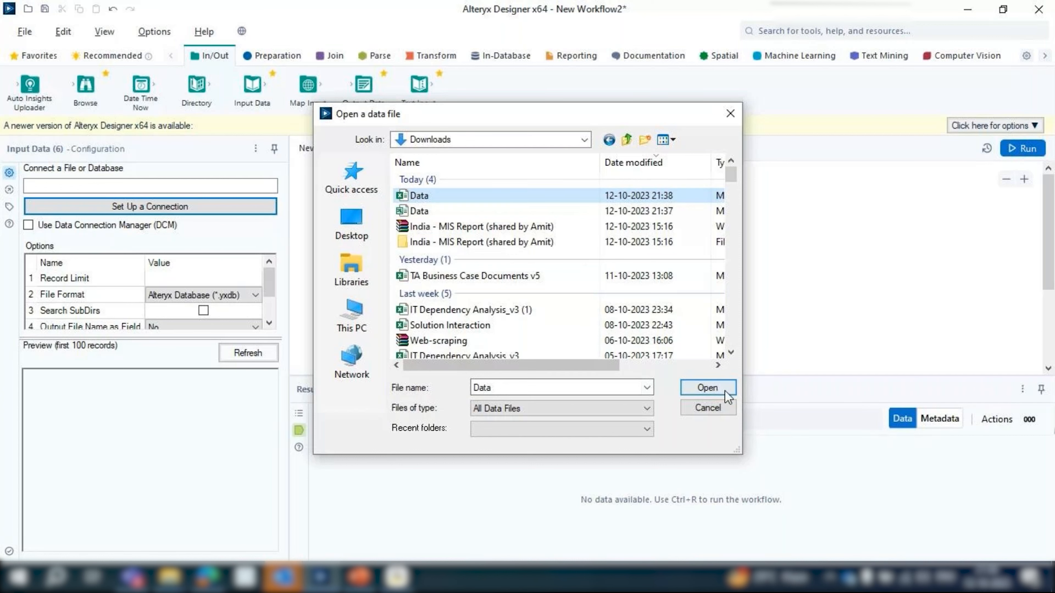
{"action": "left_click", "coordinate": [702, 391]}
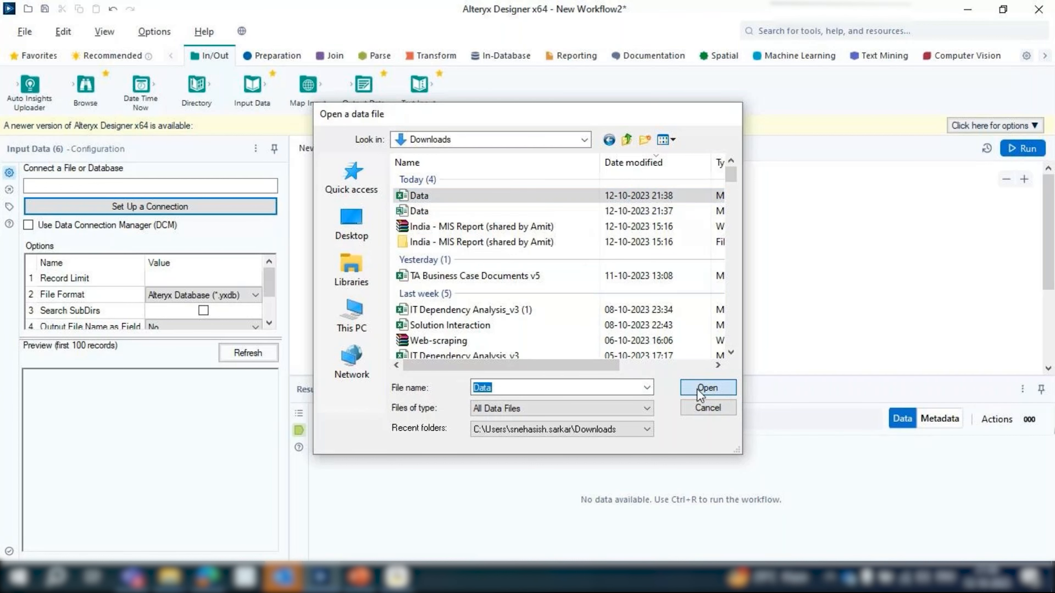
{"action": "left_click", "coordinate": [441, 187]}
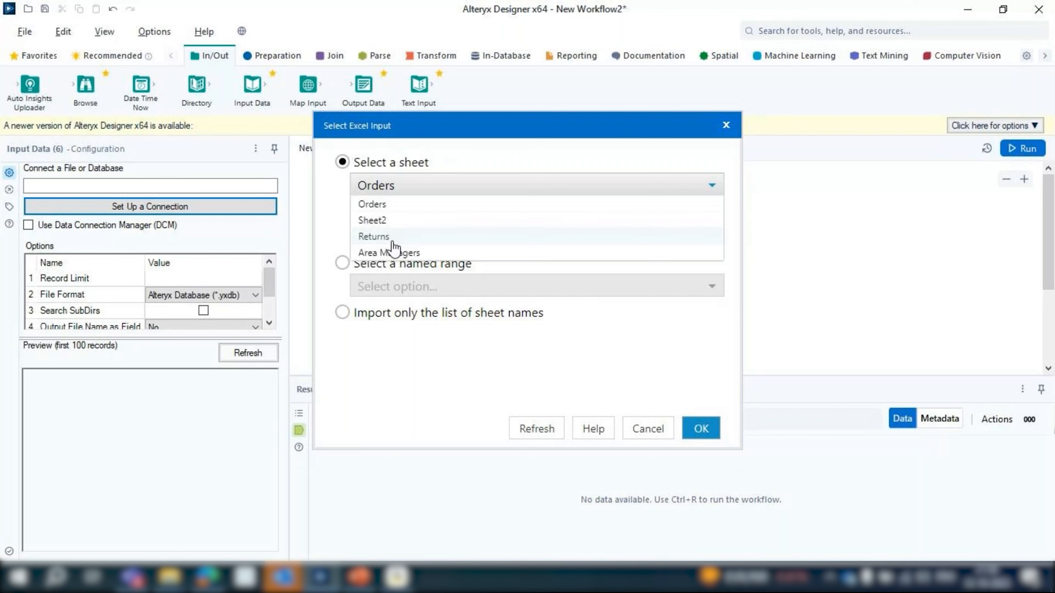
{"action": "left_click", "coordinate": [398, 214]}
{"action": "left_click", "coordinate": [701, 428]}
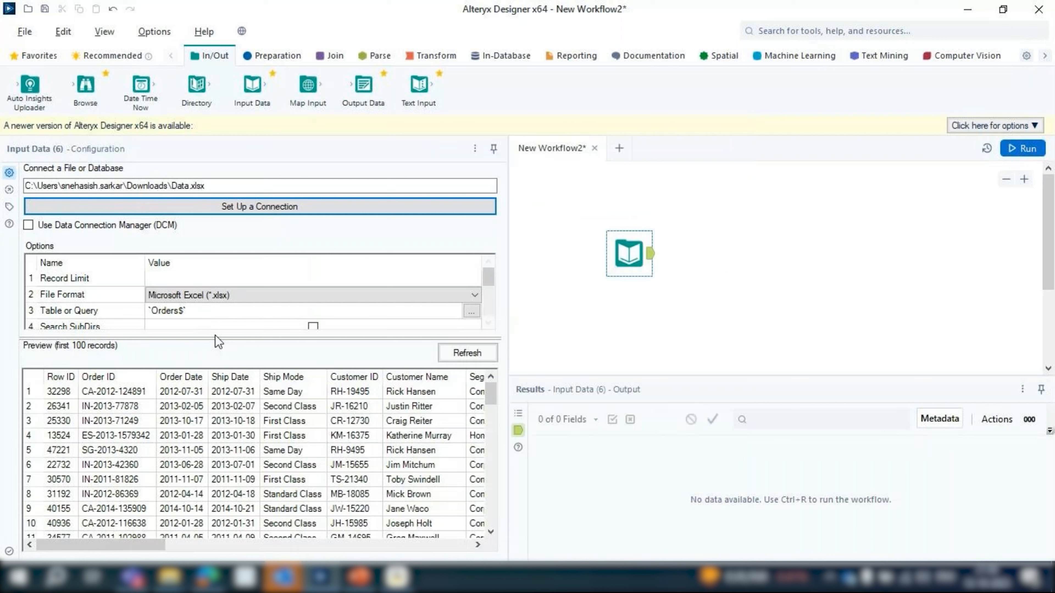
Check the Orders preview, narrow the configuration area, then run the workflow and show the Input Data tool's output
{"action": "scroll", "coordinate": [216, 421], "scroll_direction": "down", "scroll_amount": 1}
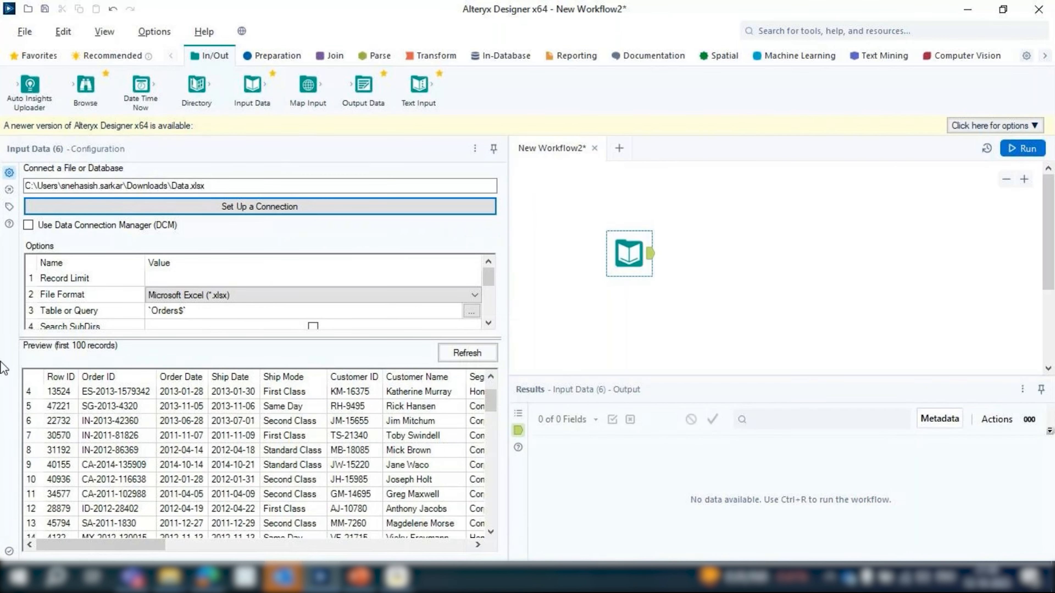
{"action": "scroll", "coordinate": [52, 377], "scroll_direction": "up", "scroll_amount": 1}
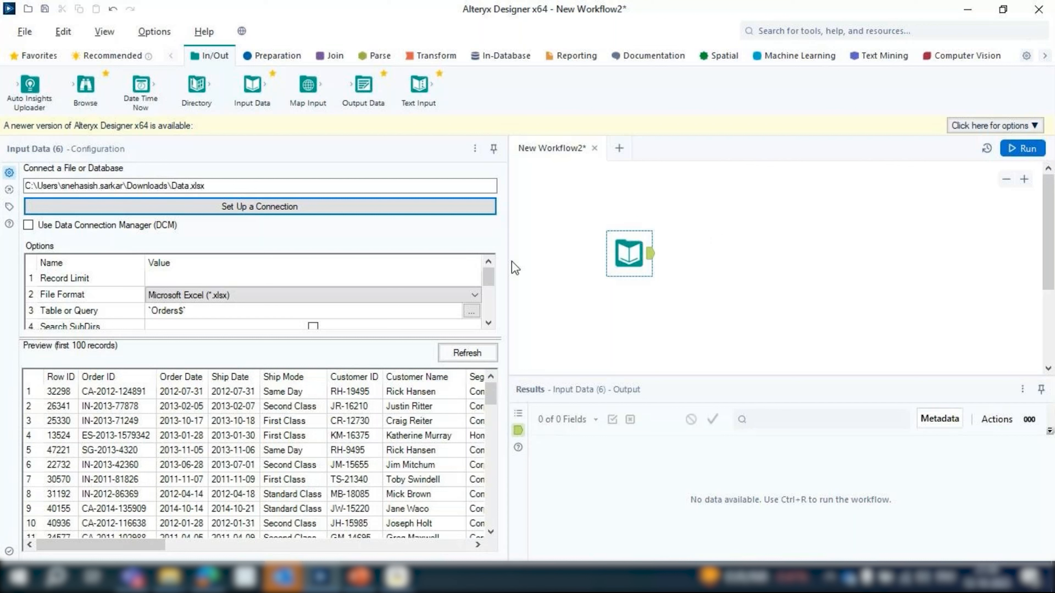
{"action": "left_click_drag", "start_coordinate": [511, 263], "coordinate": [289, 263]}
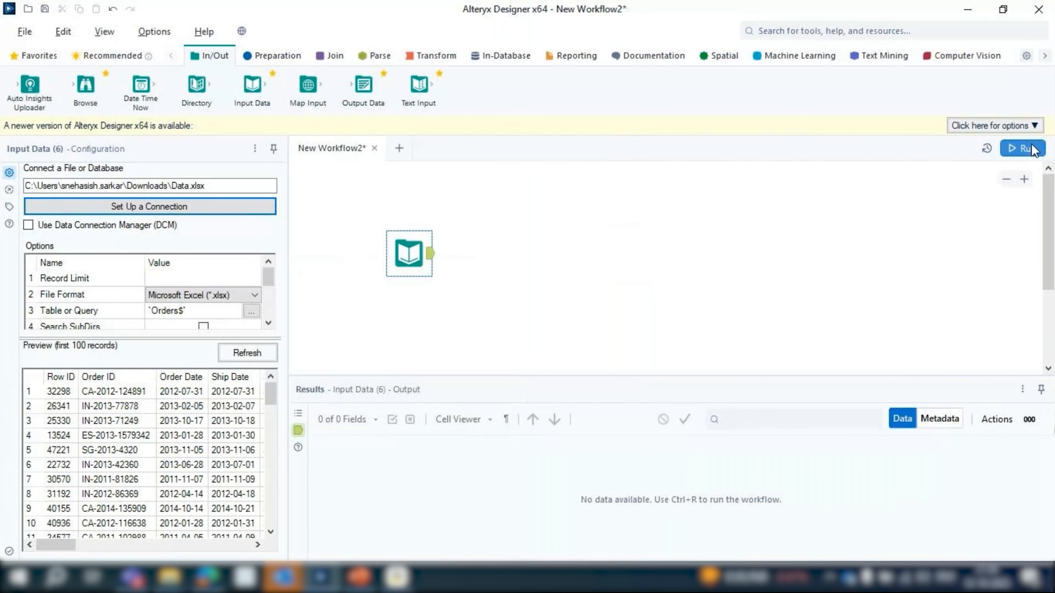
{"action": "left_click", "coordinate": [1023, 149]}
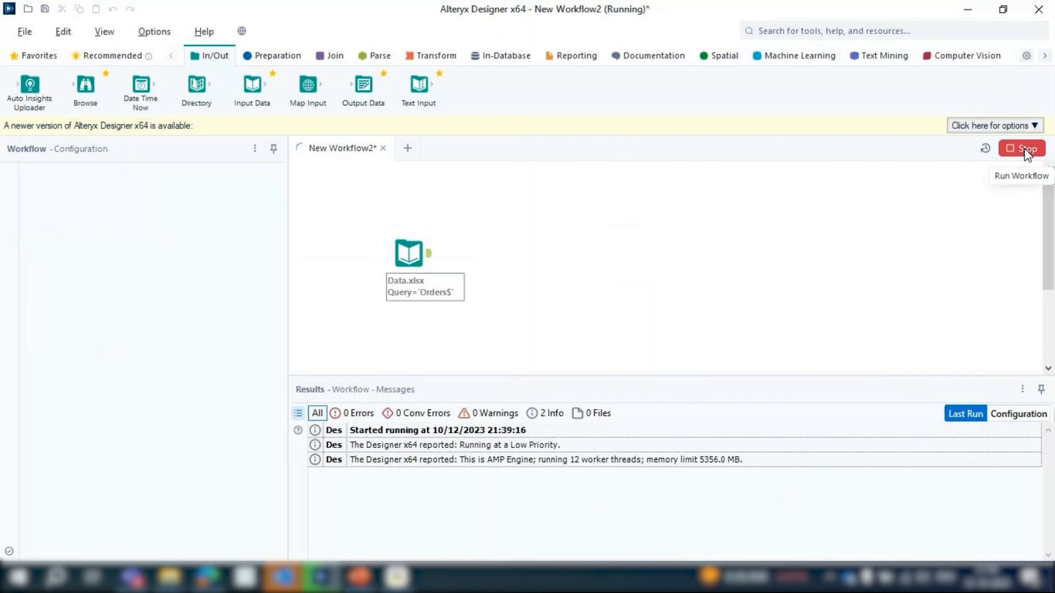
{"action": "left_click", "coordinate": [412, 249]}
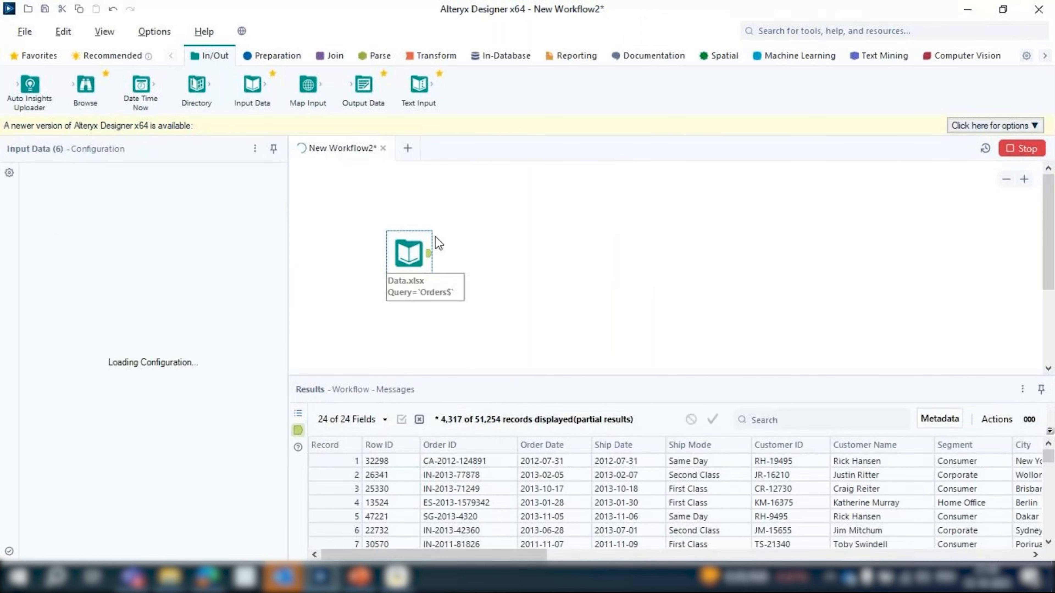
{"action": "left_click", "coordinate": [649, 319]}
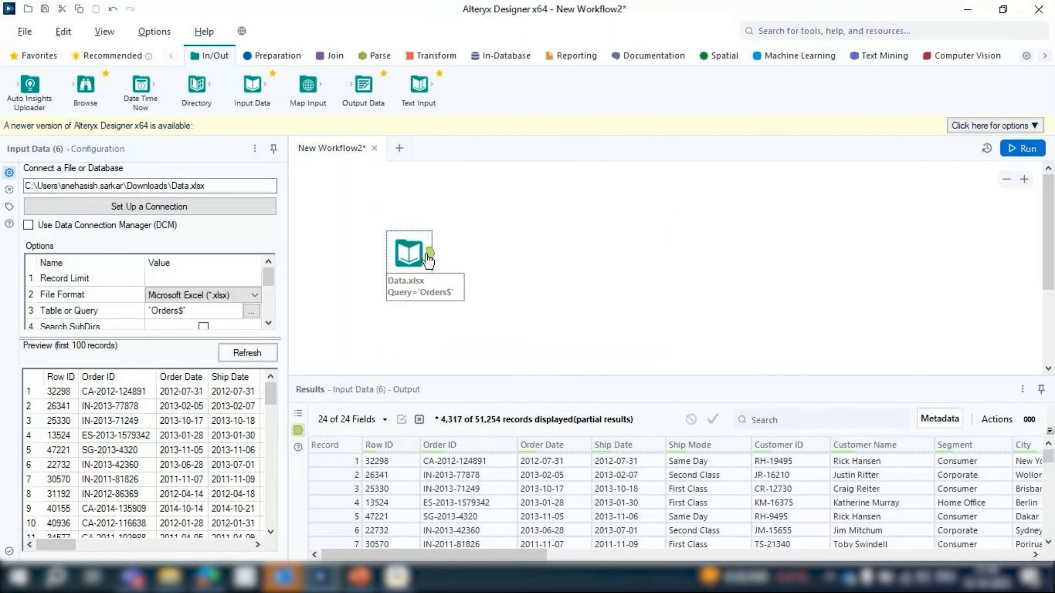
Enlarge the results area and examine the Orders output across its columns
{"action": "left_click_drag", "start_coordinate": [557, 375], "coordinate": [557, 284]}
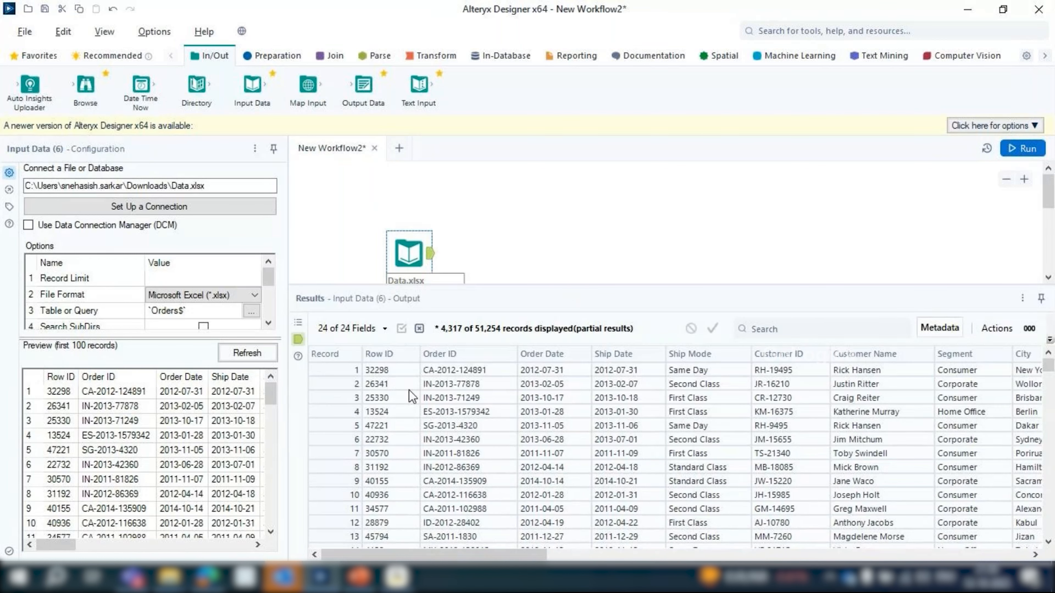
{"action": "left_click_drag", "start_coordinate": [521, 555], "coordinate": [998, 559]}
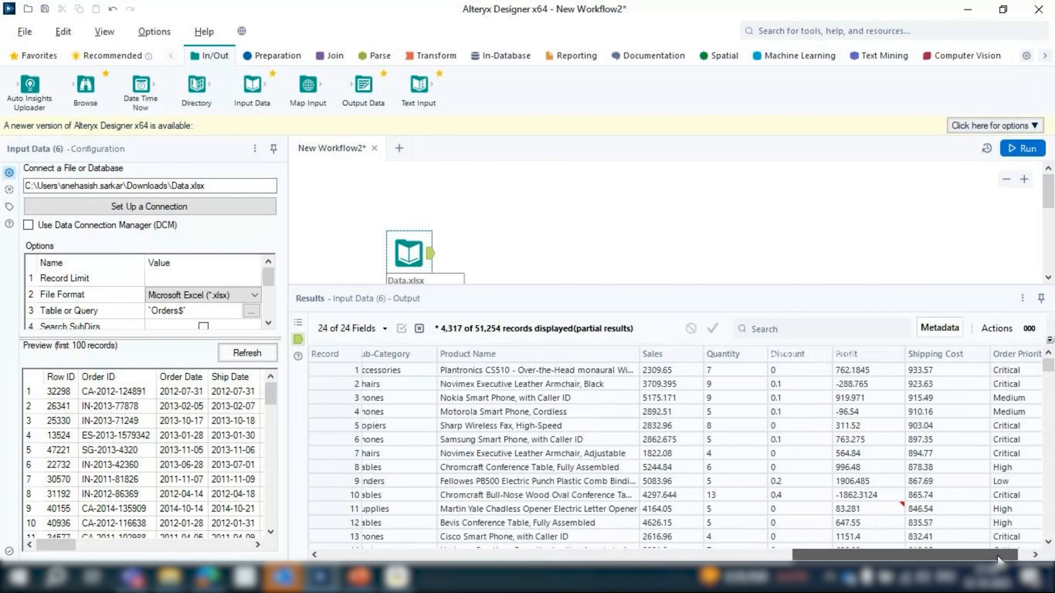
{"action": "left_click_drag", "start_coordinate": [998, 560], "coordinate": [637, 557]}
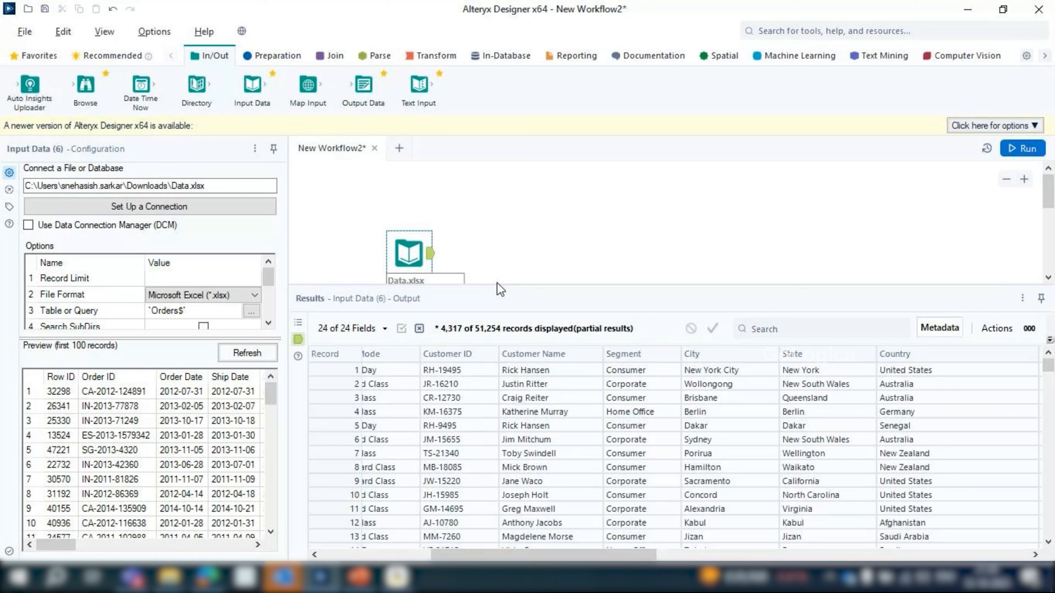
Move the Input Data tool higher on the canvas and enlarge its options list to show all the import settings
{"action": "left_click_drag", "start_coordinate": [413, 254], "coordinate": [426, 233]}
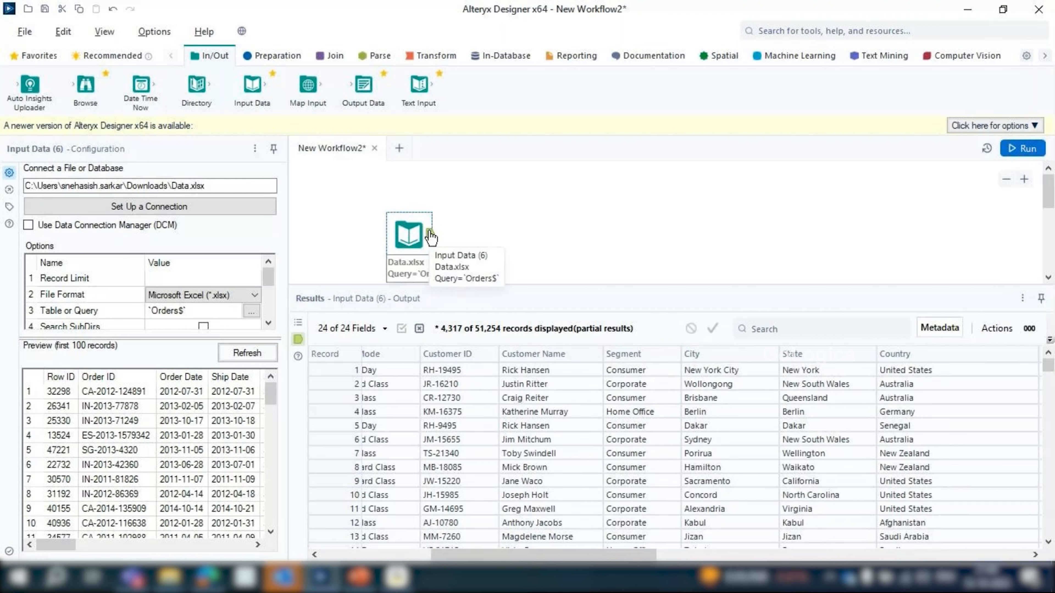
{"action": "mouse_move", "coordinate": [412, 234]}
{"action": "left_mouse_down"}
{"action": "mouse_move", "coordinate": [411, 215]}
{"action": "mouse_move", "coordinate": [402, 217]}
{"action": "left_mouse_up"}
{"action": "left_click_drag", "start_coordinate": [167, 338], "coordinate": [167, 408]}
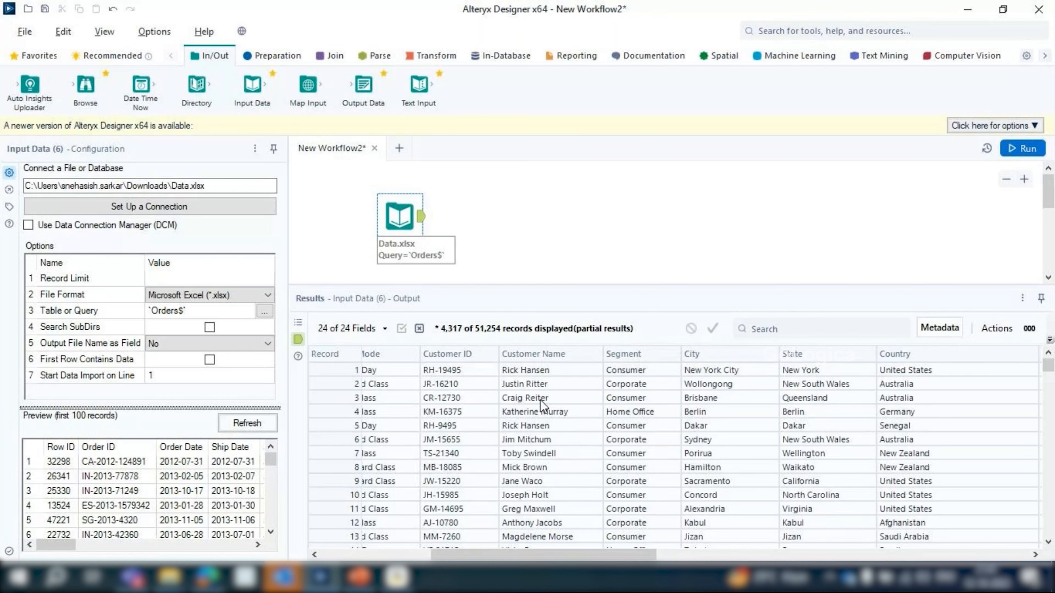
{"action": "left_click", "coordinate": [759, 329]}
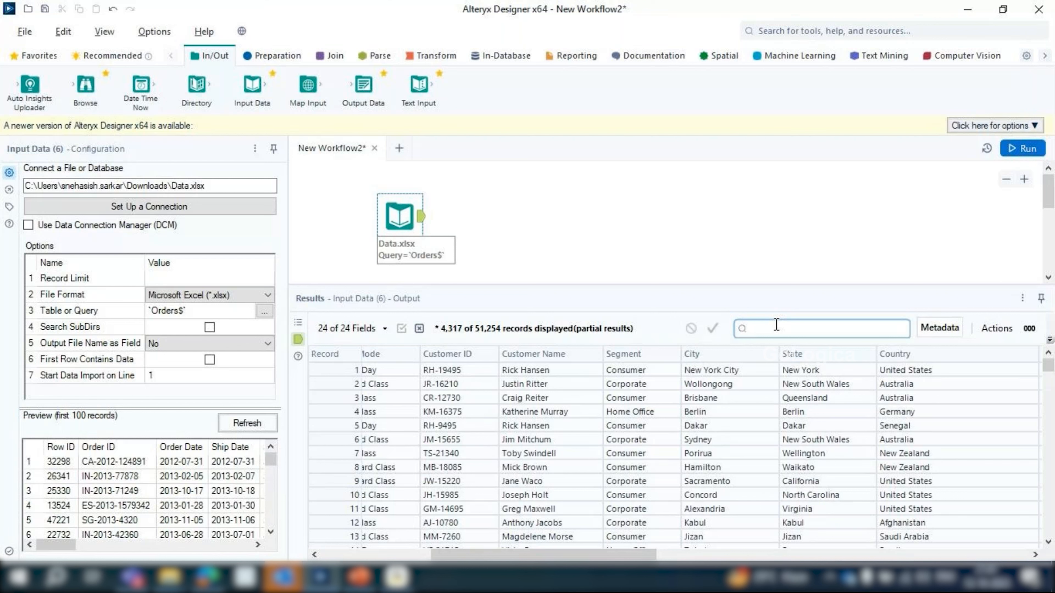
{"action": "left_click", "coordinate": [447, 353]}
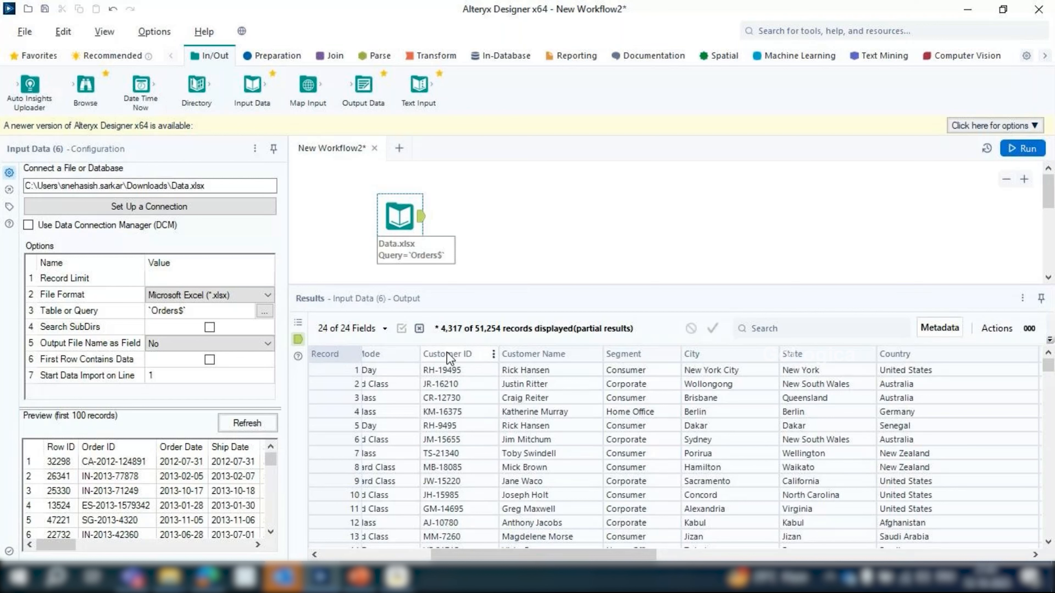
Run the workflow, then check the Layout Direction choices in its canvas options and shrink the results area
{"action": "left_click", "coordinate": [1022, 152]}
{"action": "left_click", "coordinate": [750, 203]}
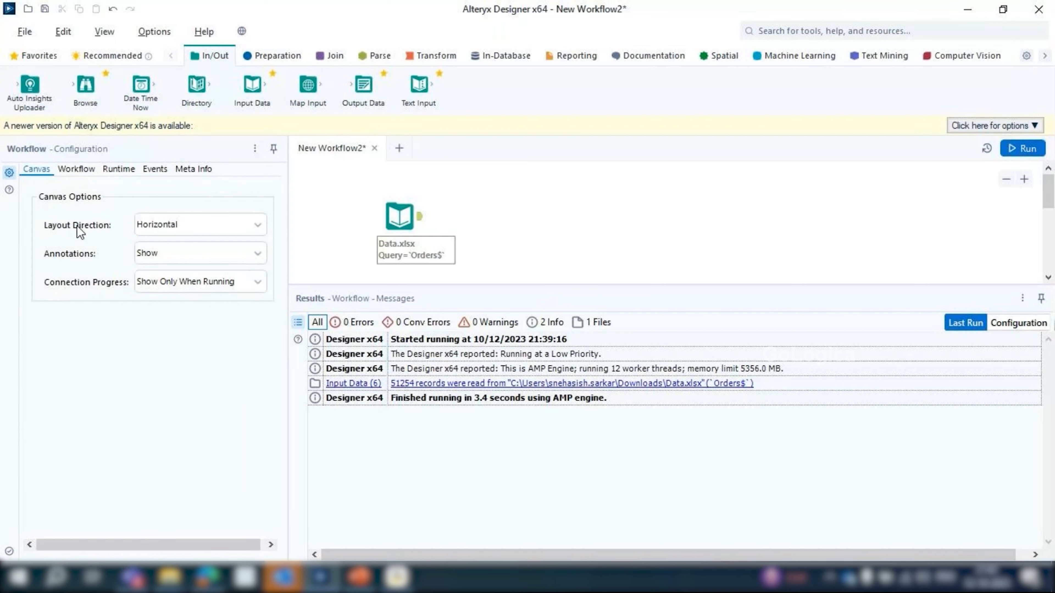
{"action": "left_click", "coordinate": [197, 226]}
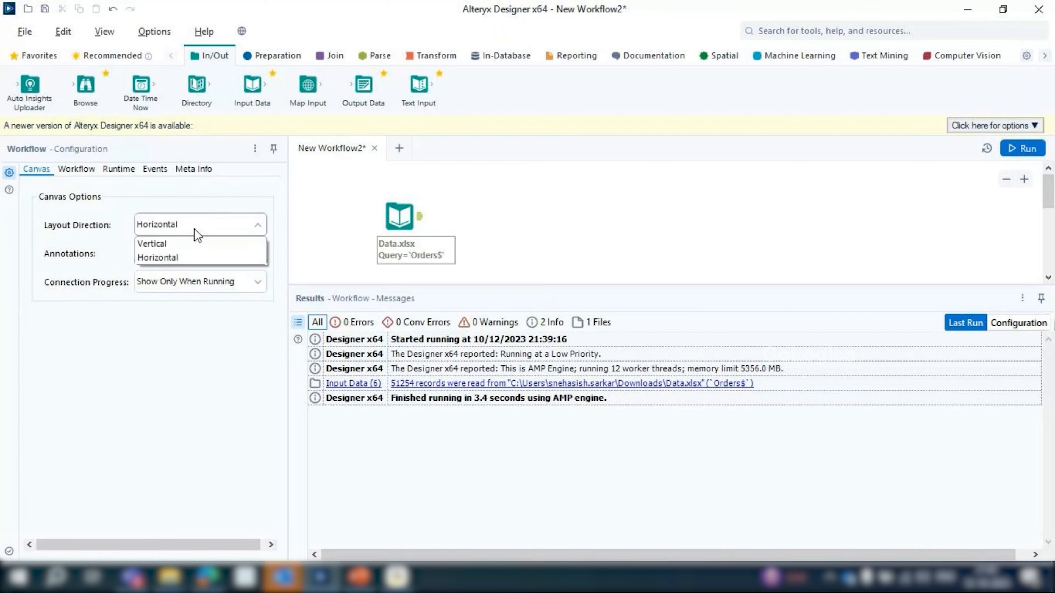
{"action": "left_click", "coordinate": [194, 229]}
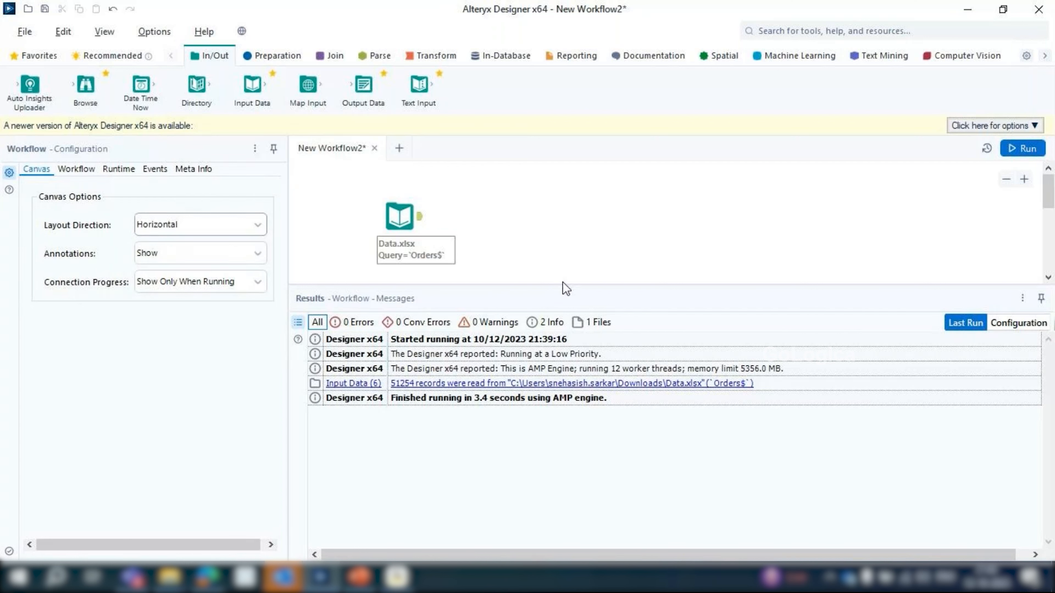
{"action": "left_click_drag", "start_coordinate": [566, 287], "coordinate": [565, 385]}
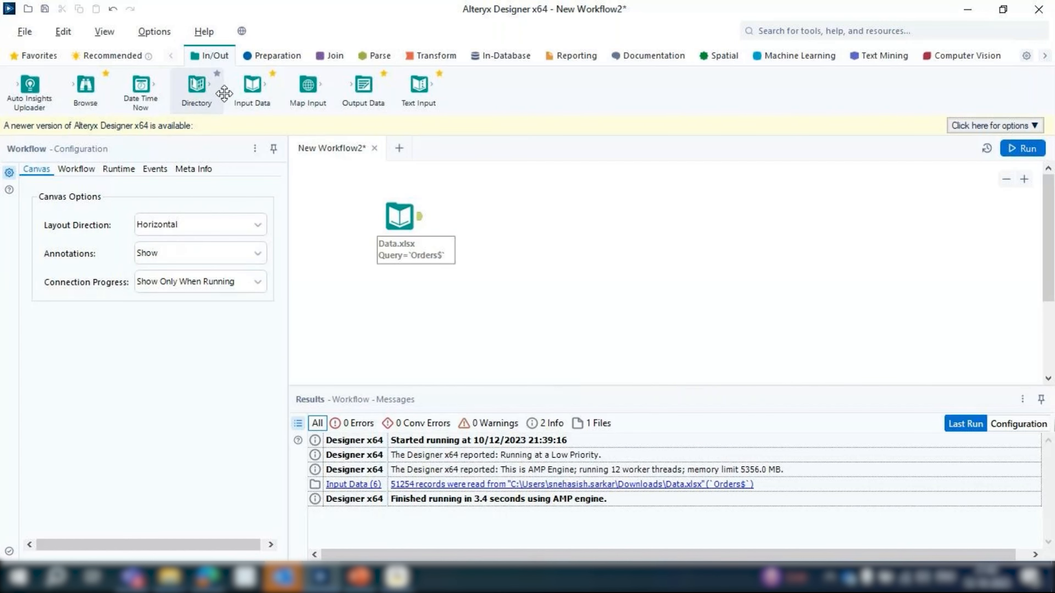
Place a Filter tool after the Input Data tool and connect a Generate Rows tool to the Filter's True output
{"action": "left_click", "coordinate": [274, 55]}
{"action": "left_click_drag", "start_coordinate": [217, 89], "coordinate": [473, 221]}
{"action": "left_click_drag", "start_coordinate": [328, 89], "coordinate": [559, 211]}
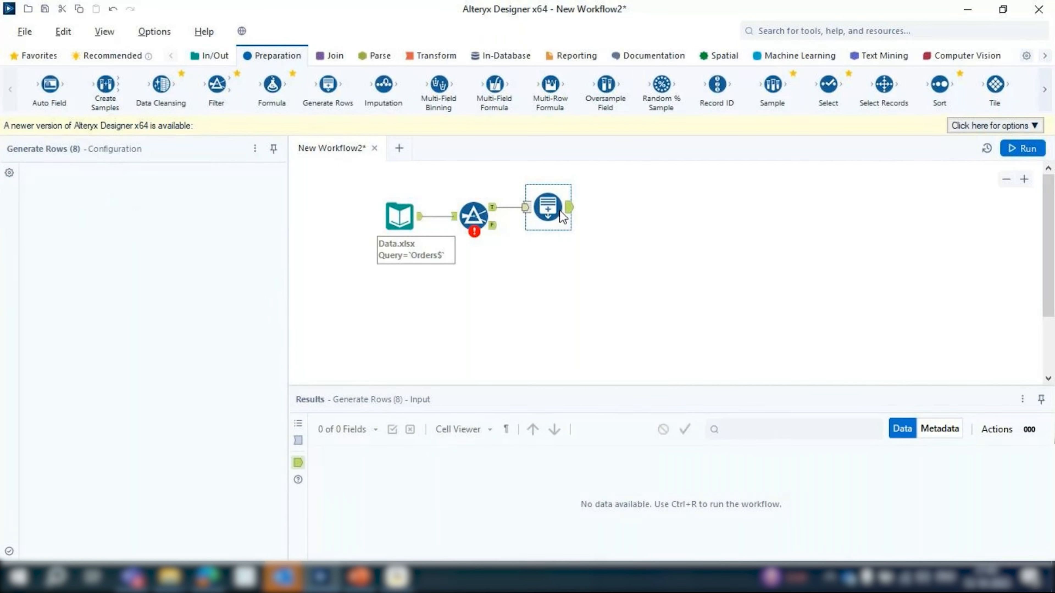
Set the workflow's Layout Direction to Vertical and view the rearranged tool chain
{"action": "left_click", "coordinate": [592, 263]}
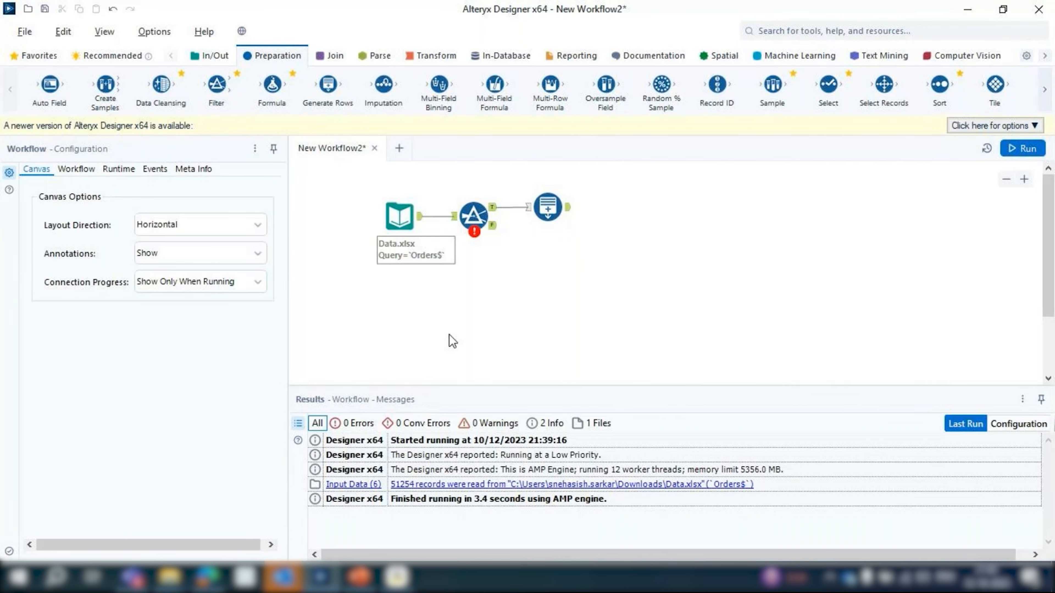
{"action": "left_click", "coordinate": [159, 226]}
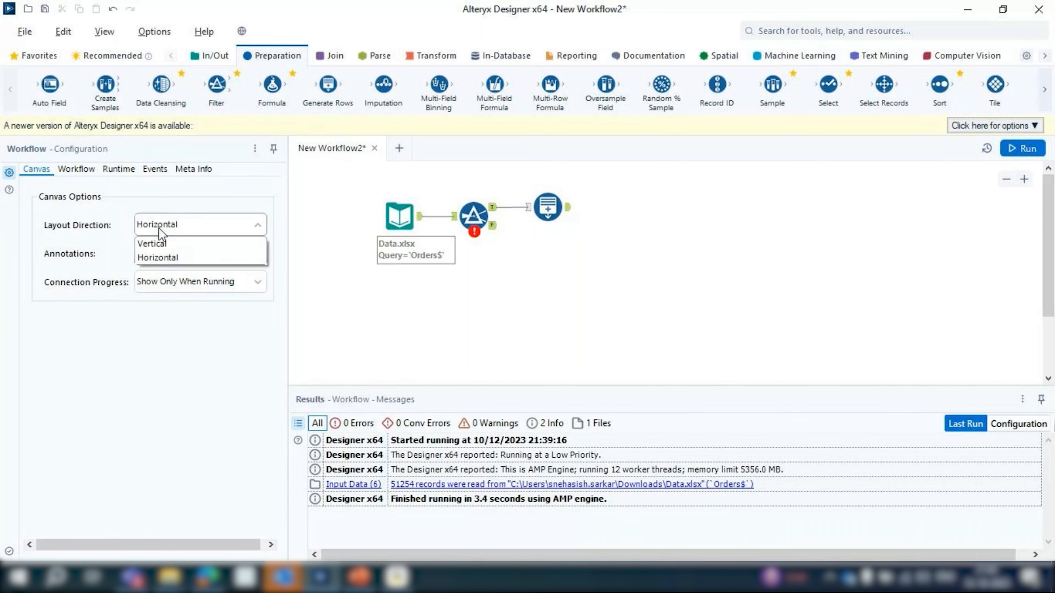
{"action": "left_click", "coordinate": [160, 244]}
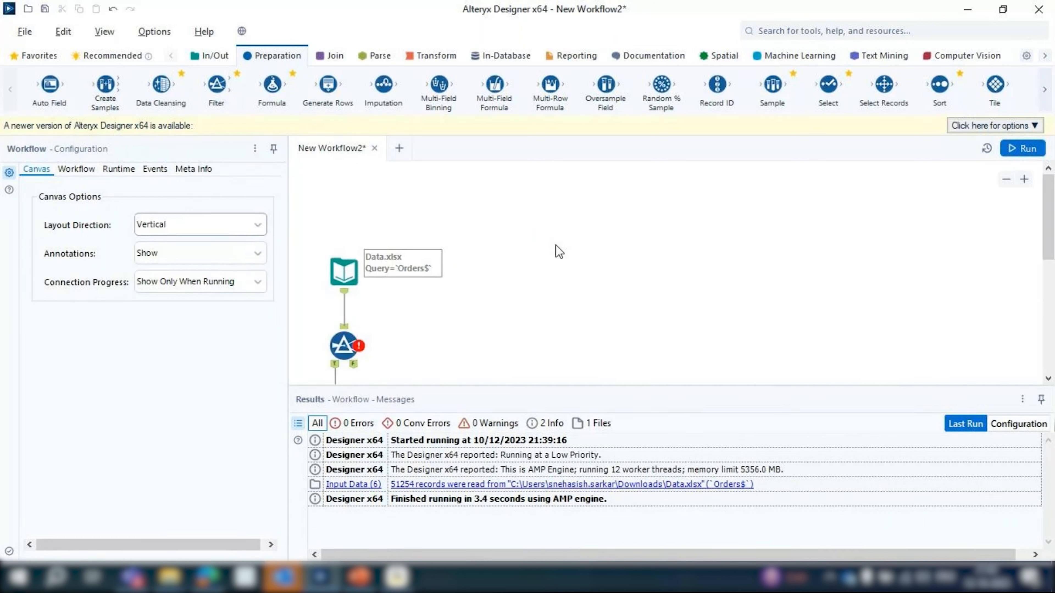
{"action": "scroll", "coordinate": [555, 244], "scroll_direction": "down", "scroll_amount": 2}
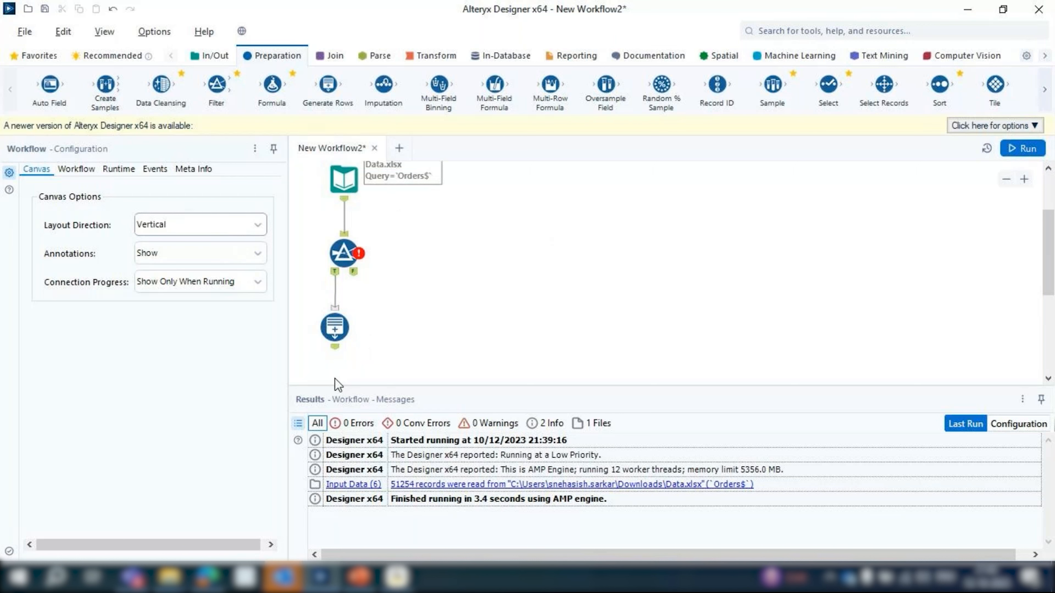
Add a Multi-Field Formula tool below Generate Rows, connected to its output
{"action": "scroll", "coordinate": [486, 201], "scroll_direction": "down", "scroll_amount": 1}
{"action": "left_click_drag", "start_coordinate": [494, 86], "coordinate": [335, 340]}
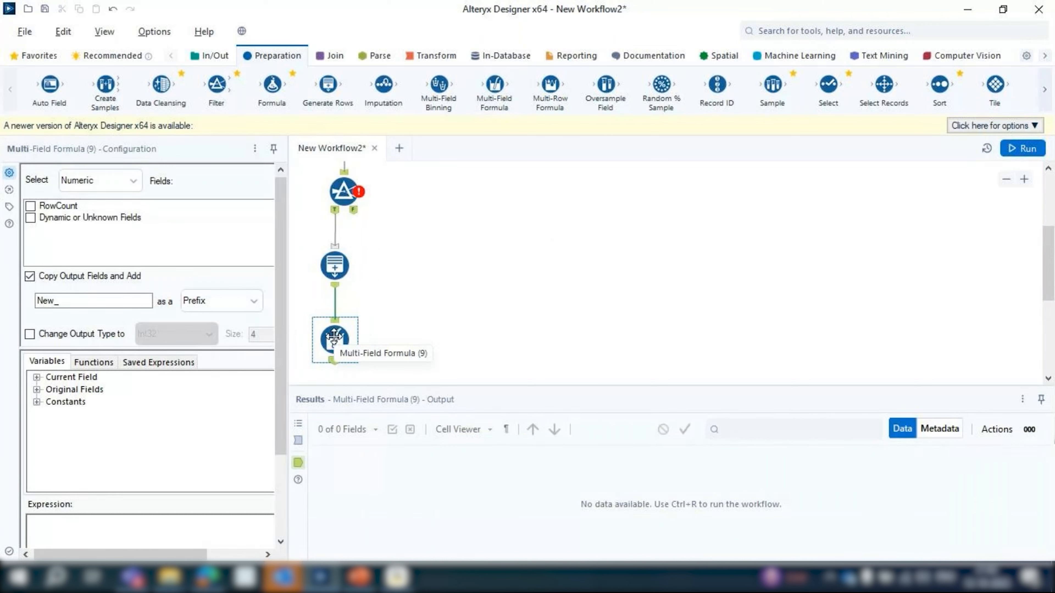
{"action": "scroll", "coordinate": [430, 300], "scroll_direction": "up", "scroll_amount": 1}
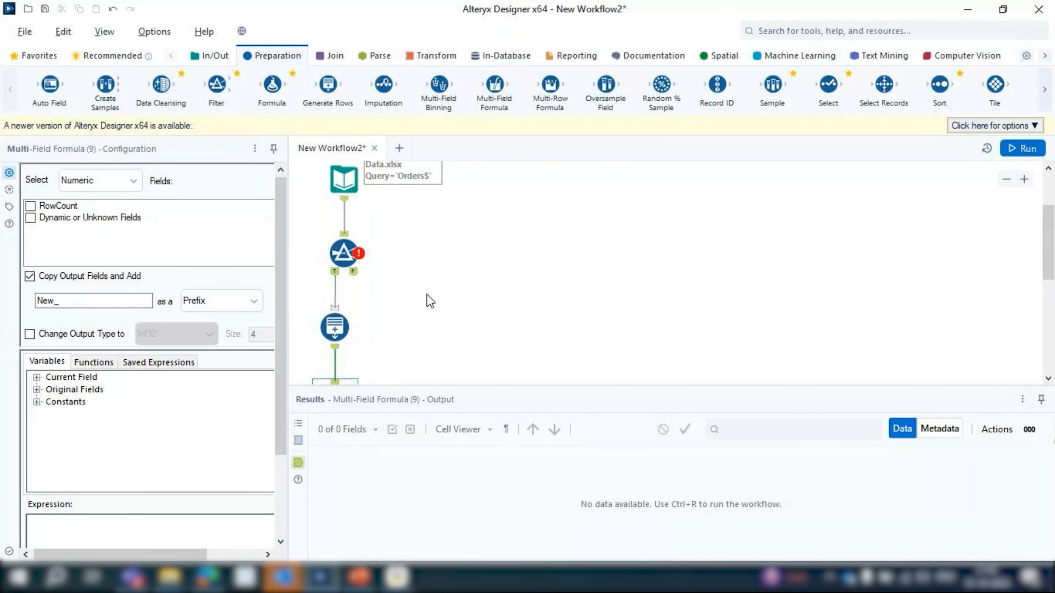
Set the Layout Direction back to Horizontal and delete the tools that follow Input Data
{"action": "left_click", "coordinate": [386, 228]}
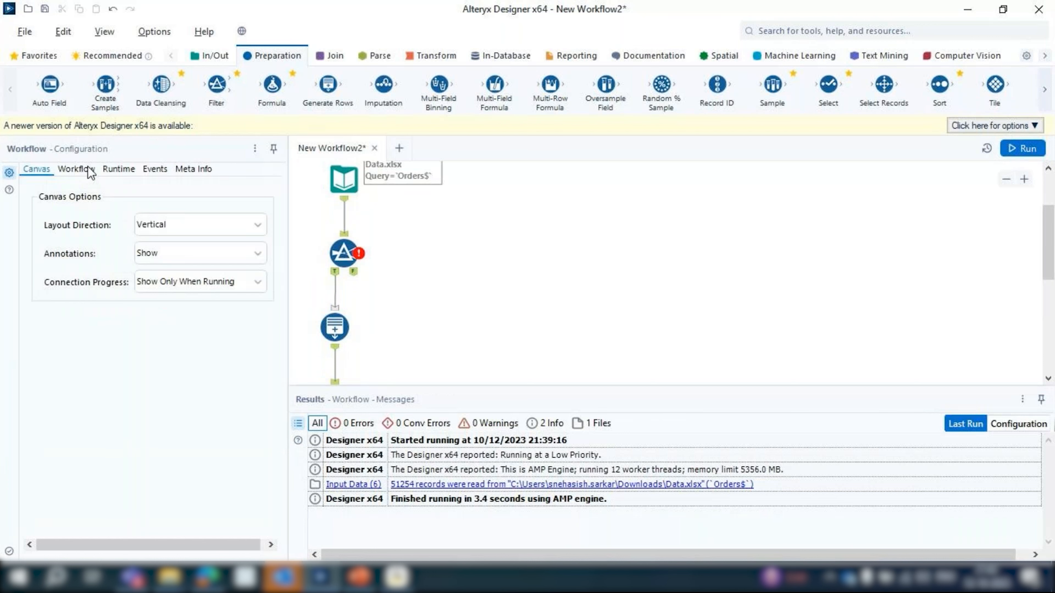
{"action": "left_click", "coordinate": [200, 224]}
{"action": "left_click", "coordinate": [175, 244]}
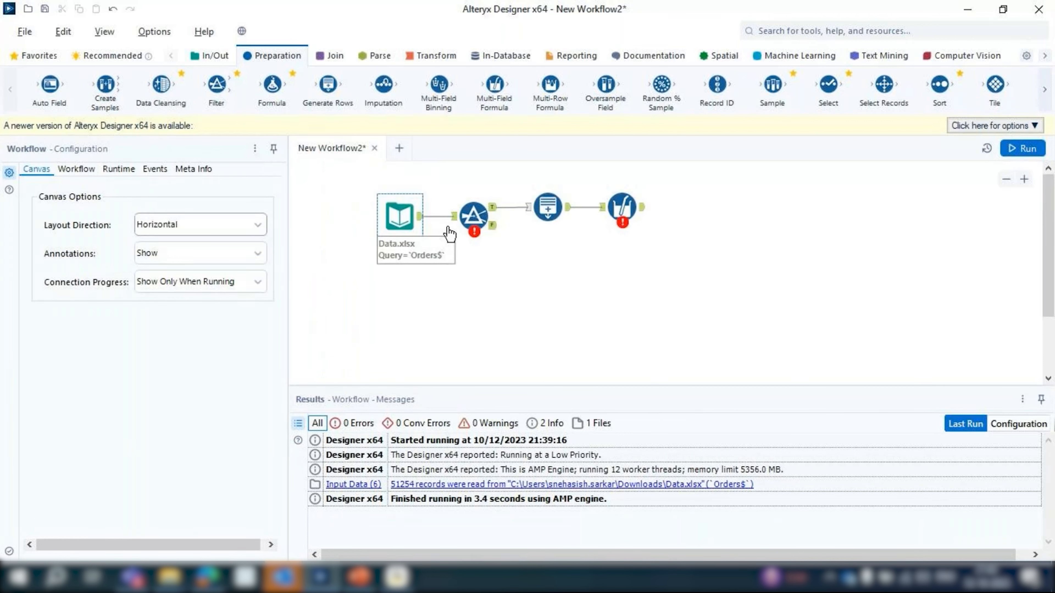
{"action": "left_click_drag", "start_coordinate": [435, 181], "coordinate": [763, 274]}
{"action": "key", "text": "Delete"}
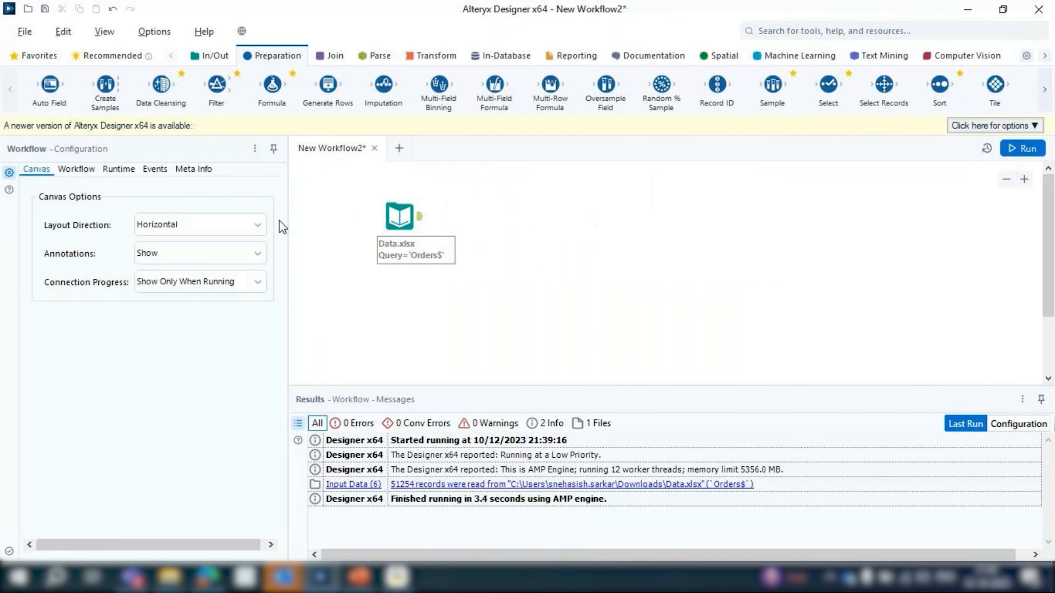
Check the available Annotations choices in the workflow's canvas options and set Annotations to Hide
{"action": "left_click", "coordinate": [159, 255]}
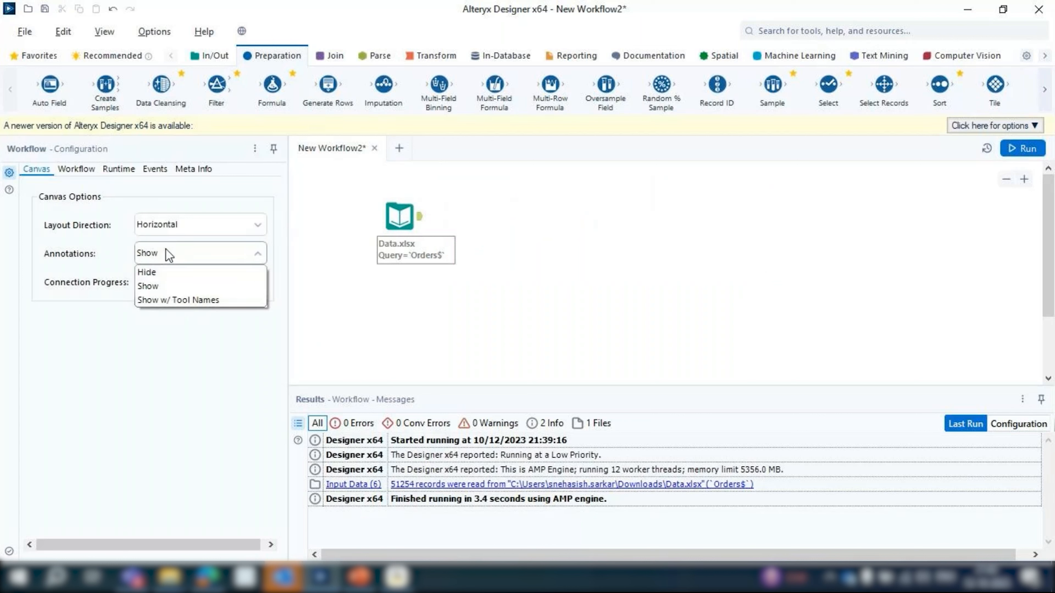
{"action": "left_click", "coordinate": [166, 250]}
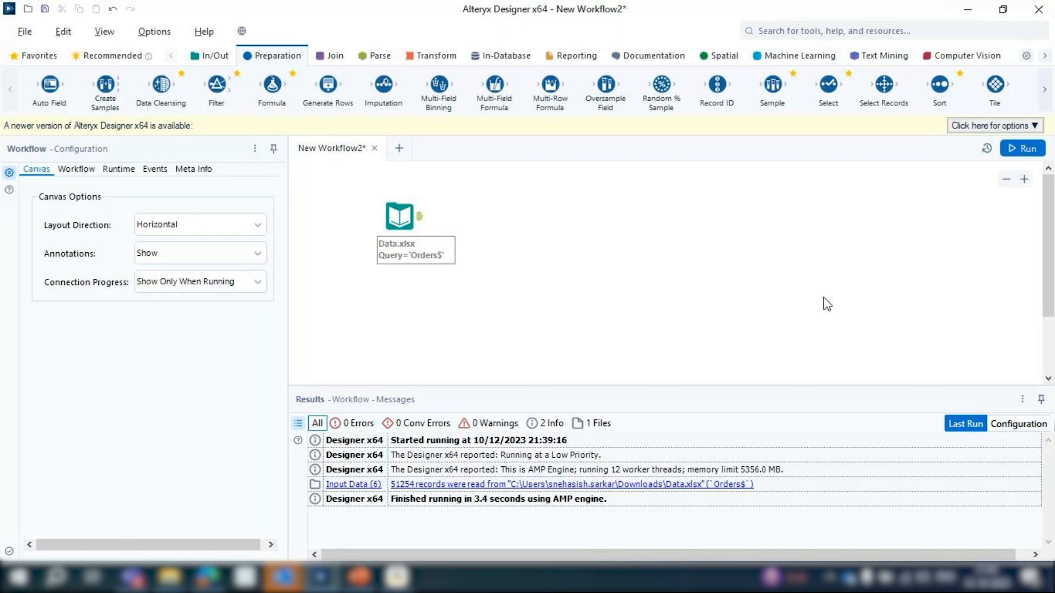
{"action": "left_click", "coordinate": [400, 216]}
{"action": "left_click", "coordinate": [430, 289]}
{"action": "left_click", "coordinate": [151, 254]}
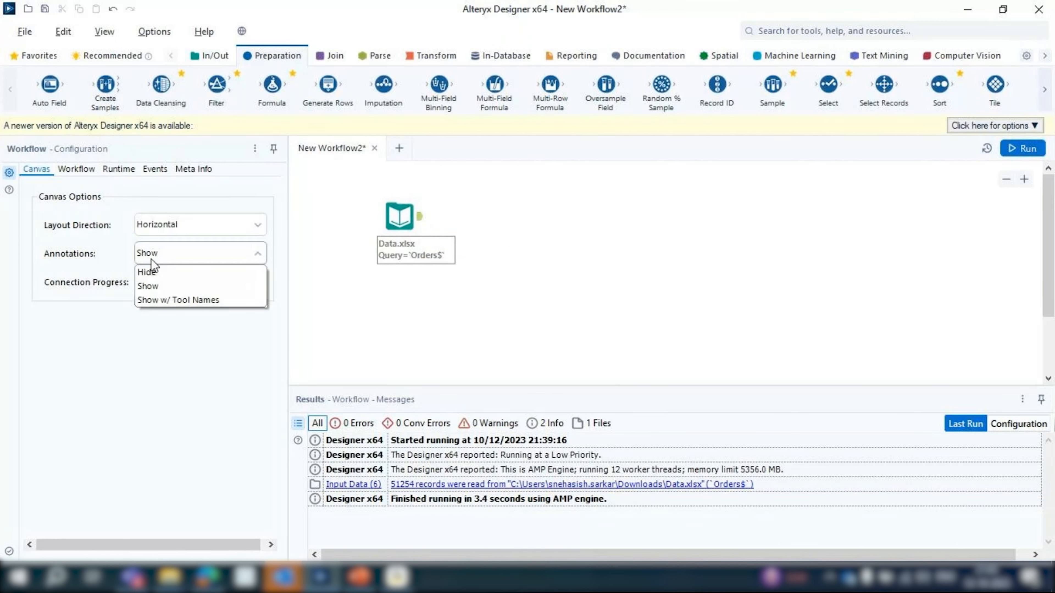
{"action": "left_click", "coordinate": [150, 272]}
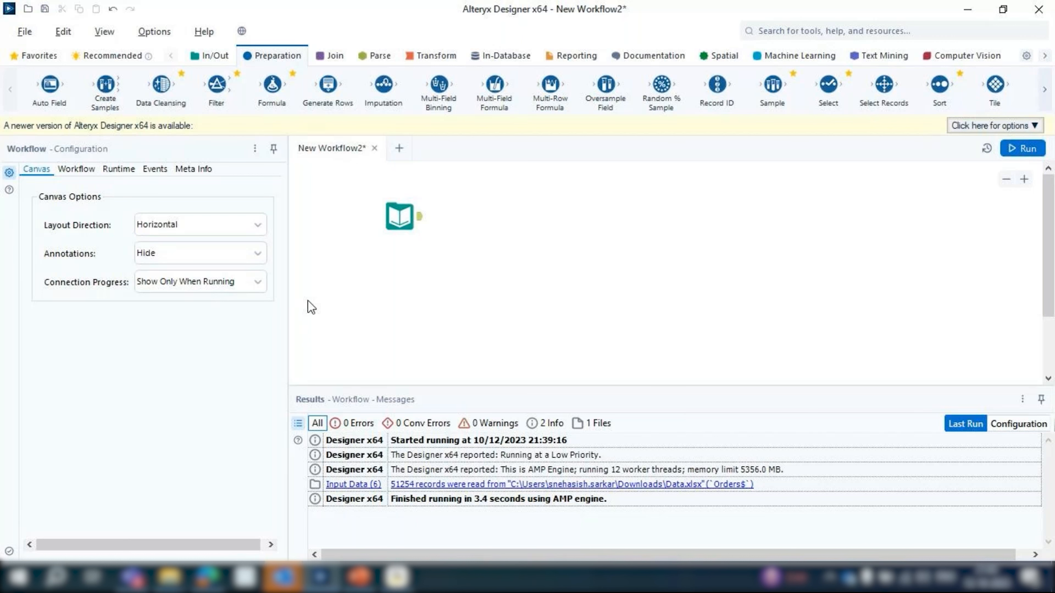
Inspect the Input Data tool without its annotation, then set the workflow's Annotations option to Show
{"action": "left_click", "coordinate": [394, 221]}
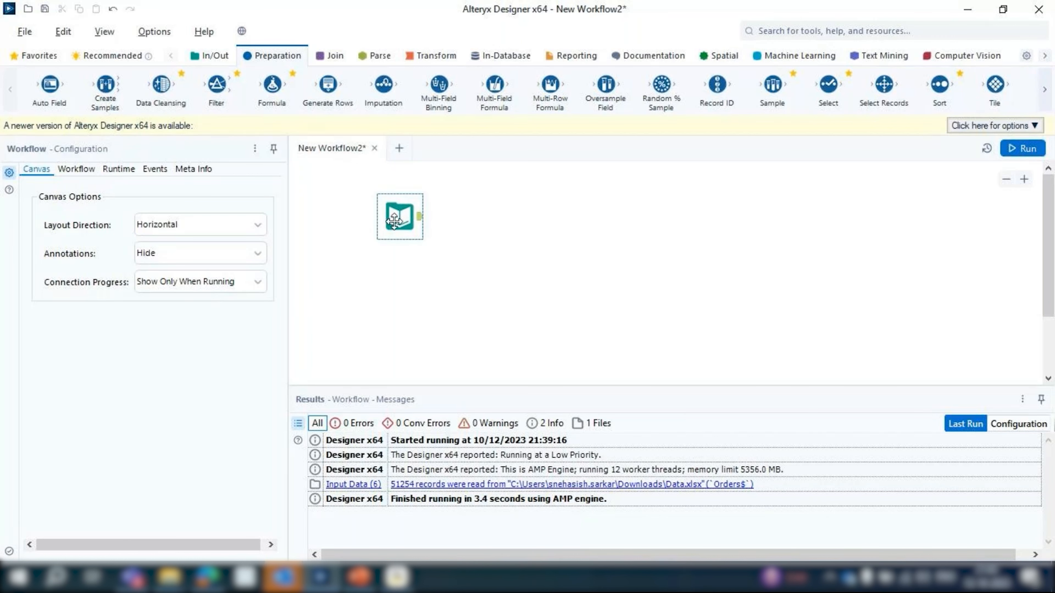
{"action": "left_click", "coordinate": [394, 221]}
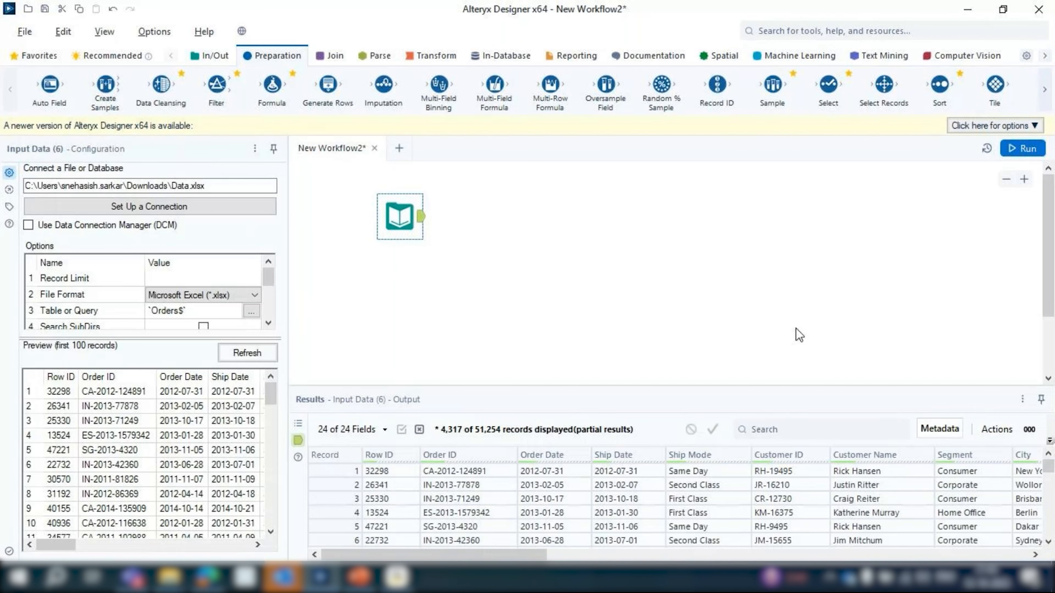
{"action": "left_click", "coordinate": [479, 238]}
{"action": "left_click", "coordinate": [182, 255]}
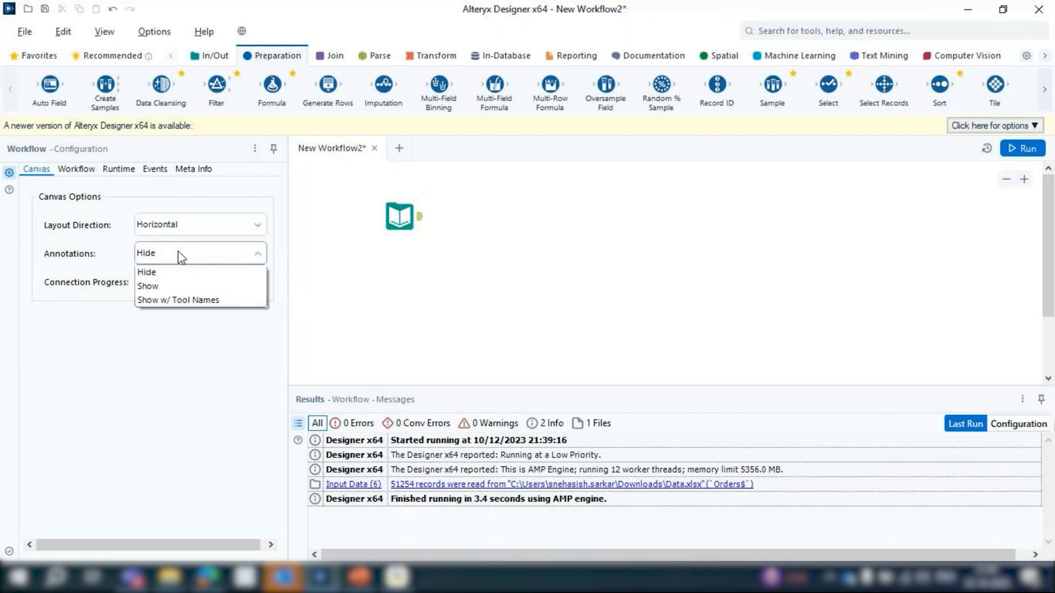
{"action": "left_click", "coordinate": [171, 281]}
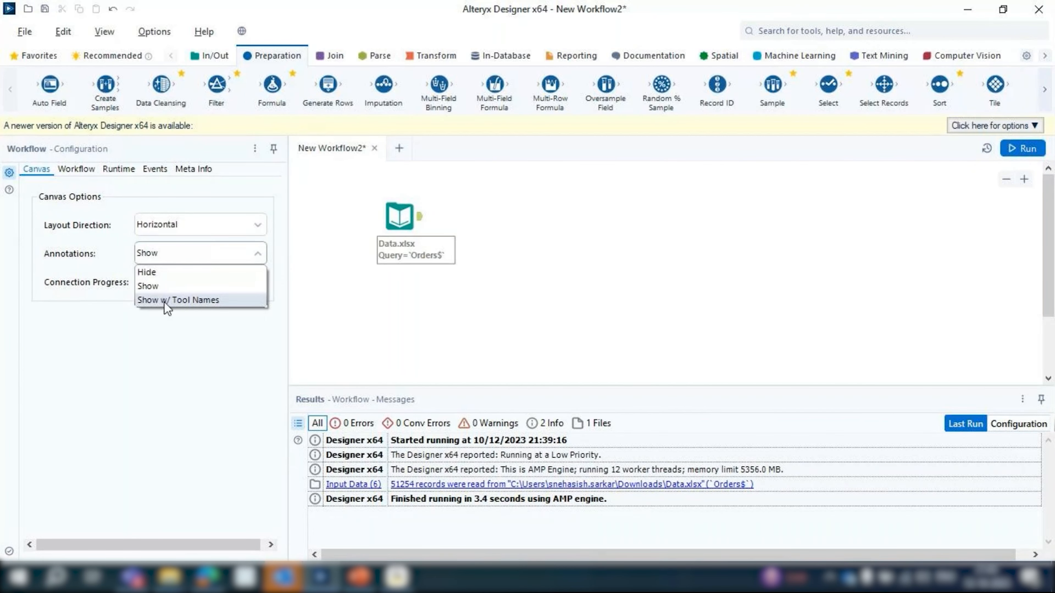
Compare the Show and Show w/ Tool Names annotation options, finishing with Annotations set to Show w/ Tool Names
{"action": "left_click", "coordinate": [164, 300]}
{"action": "left_click", "coordinate": [232, 262]}
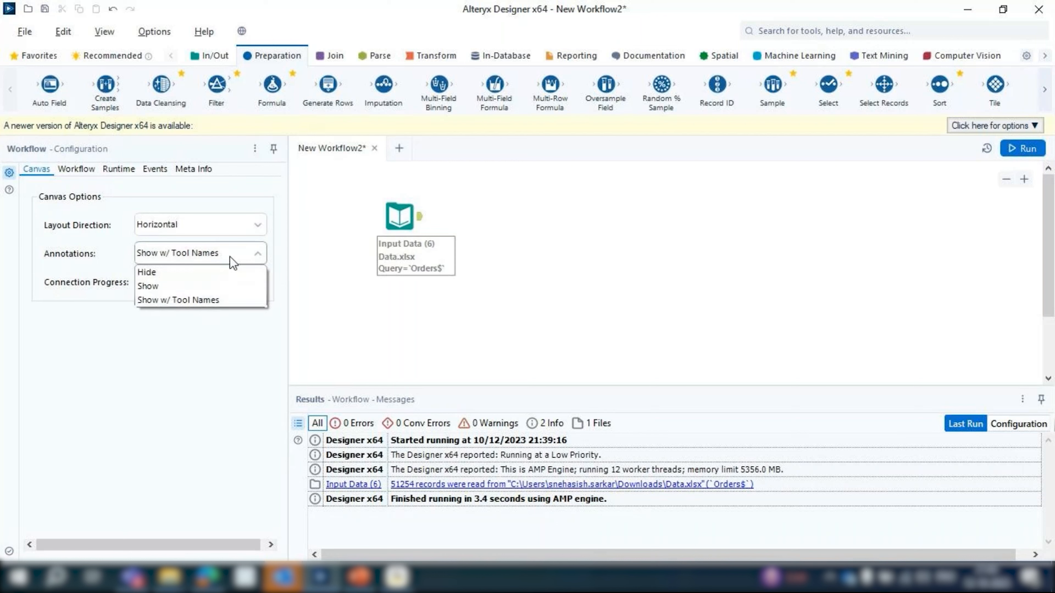
{"action": "left_click", "coordinate": [167, 286]}
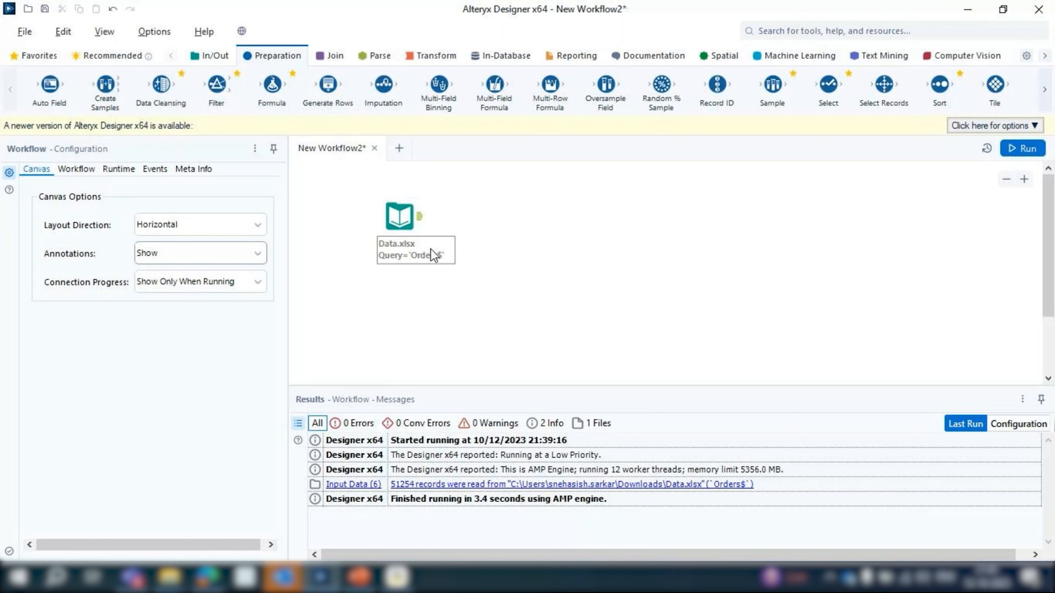
{"action": "left_click", "coordinate": [240, 261]}
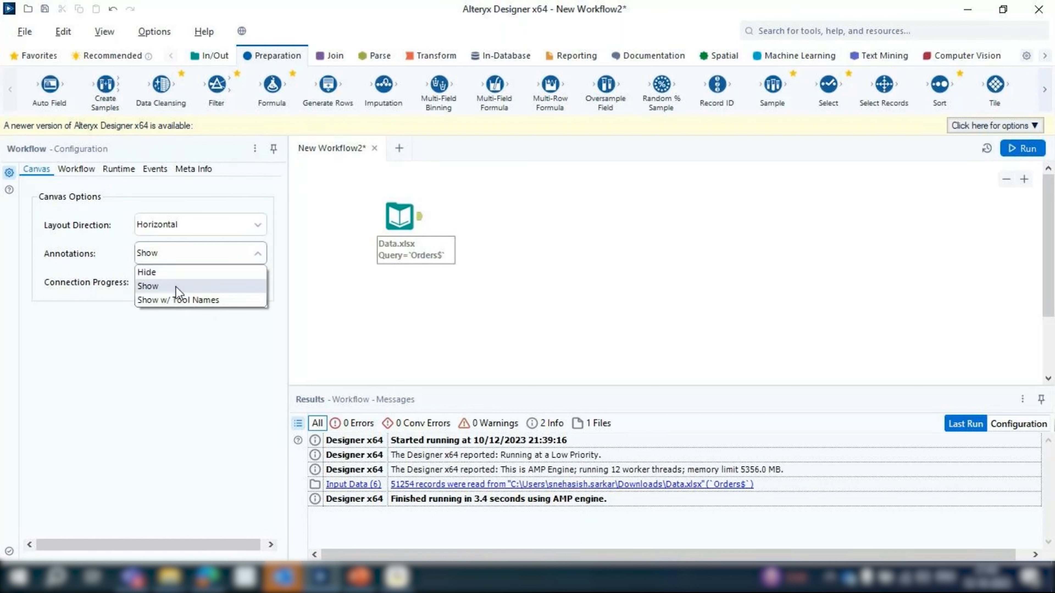
{"action": "left_click", "coordinate": [153, 300]}
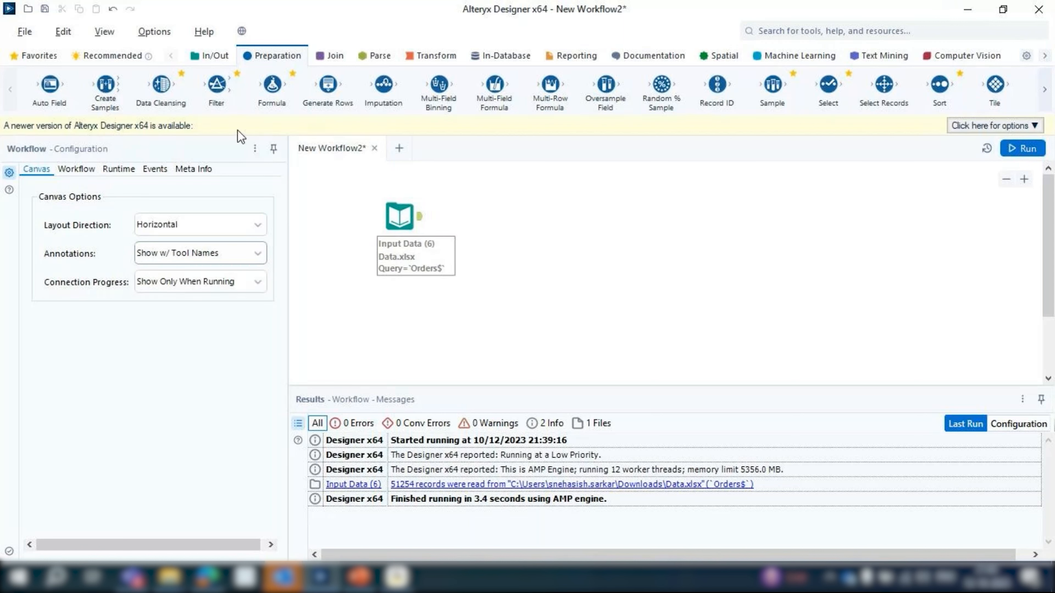
Display the In/Out tools and set the workflow's Connection Progress option to Show
{"action": "left_click", "coordinate": [212, 54]}
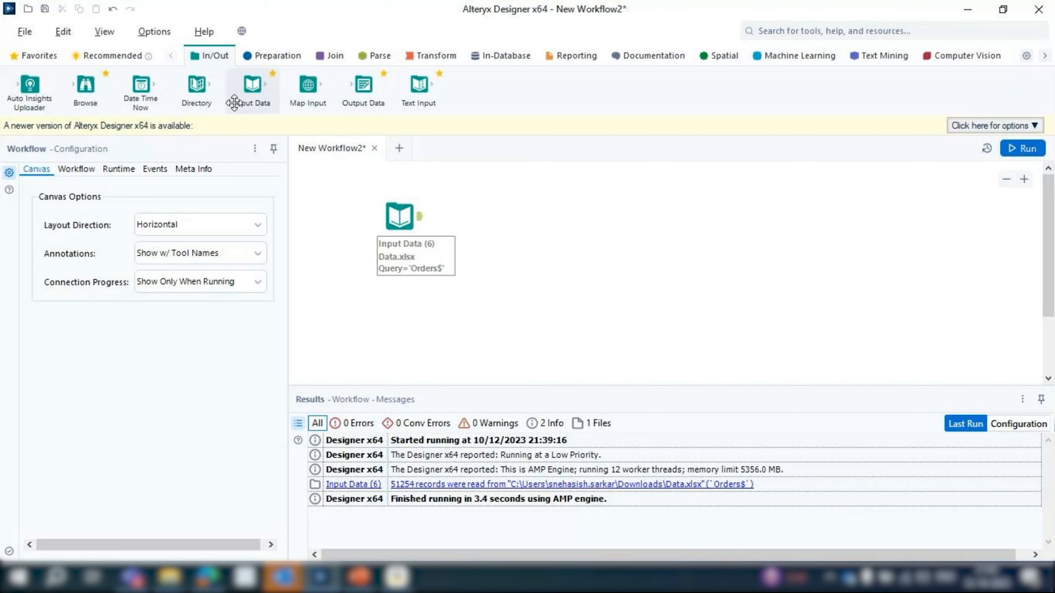
{"action": "left_click_drag", "start_coordinate": [233, 102], "coordinate": [384, 221]}
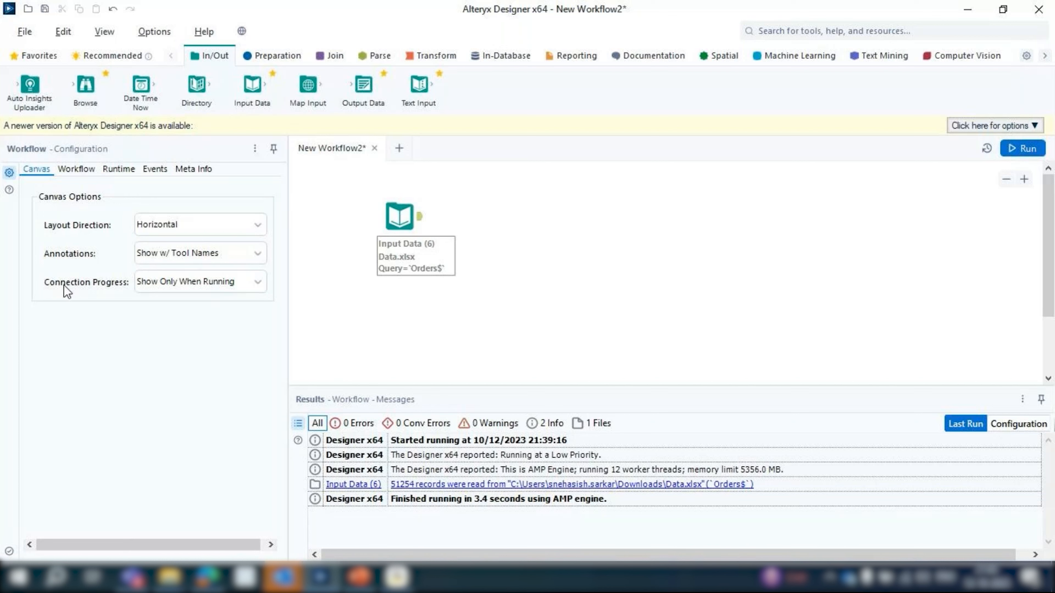
{"action": "left_click", "coordinate": [178, 282]}
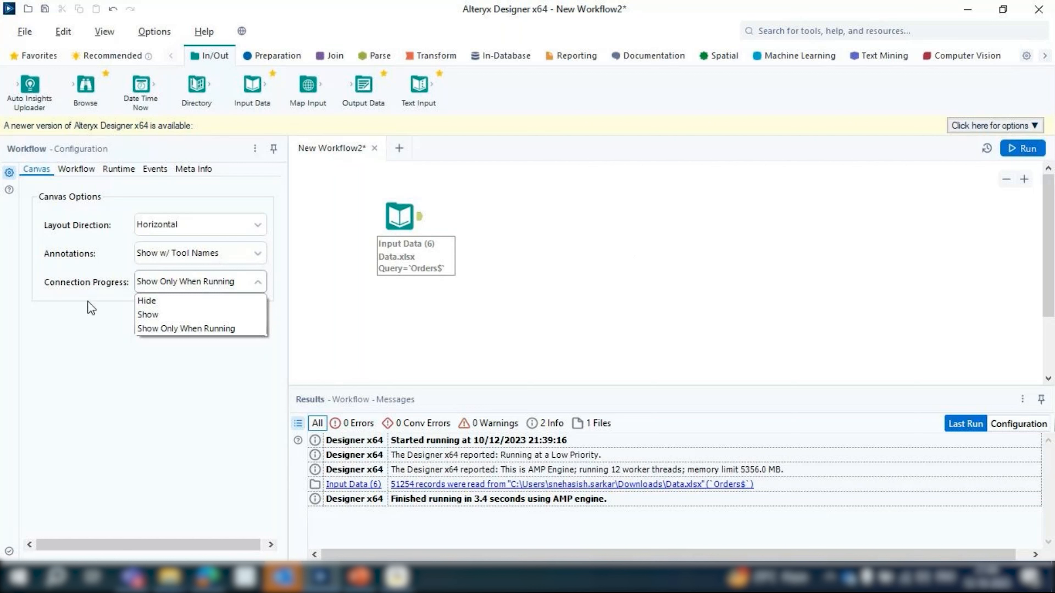
{"action": "left_click", "coordinate": [157, 316]}
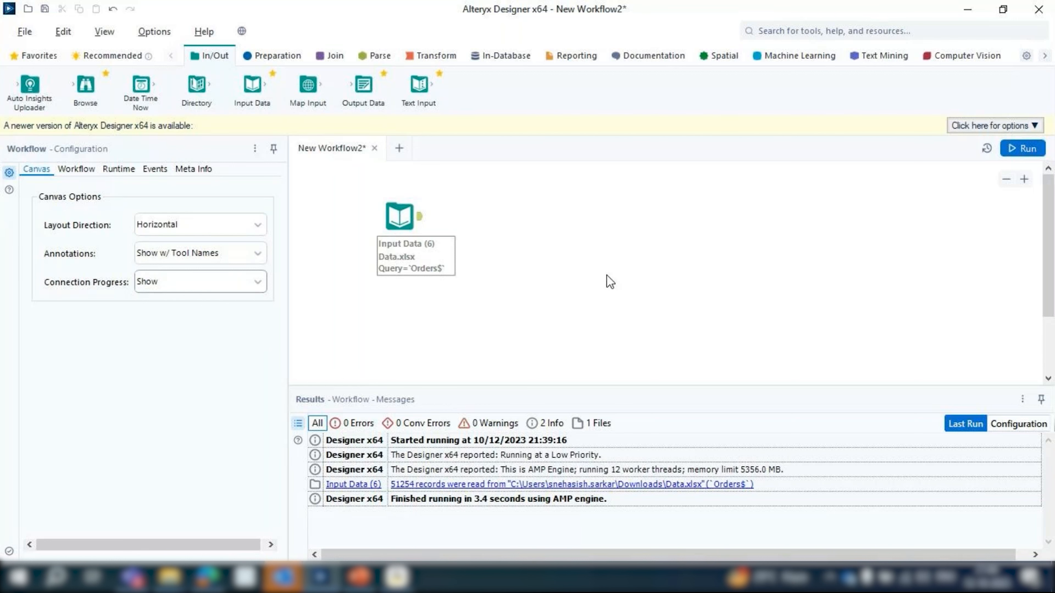
Switch between the workflow options and the Input Data tool's configuration, shift the tool slightly down and left, and leave it selected
{"action": "left_click", "coordinate": [400, 217]}
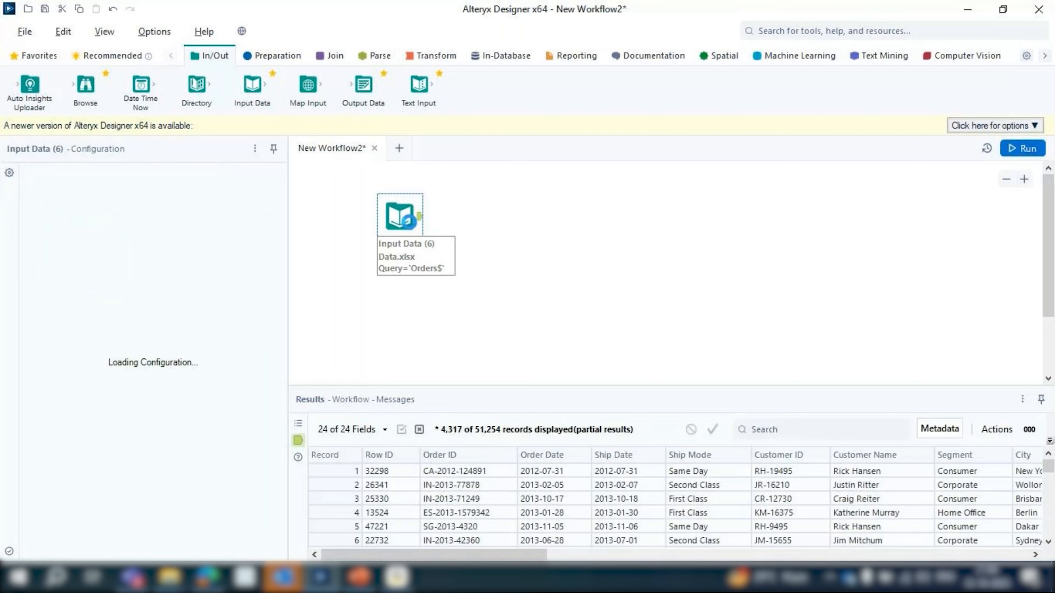
{"action": "left_click", "coordinate": [496, 232]}
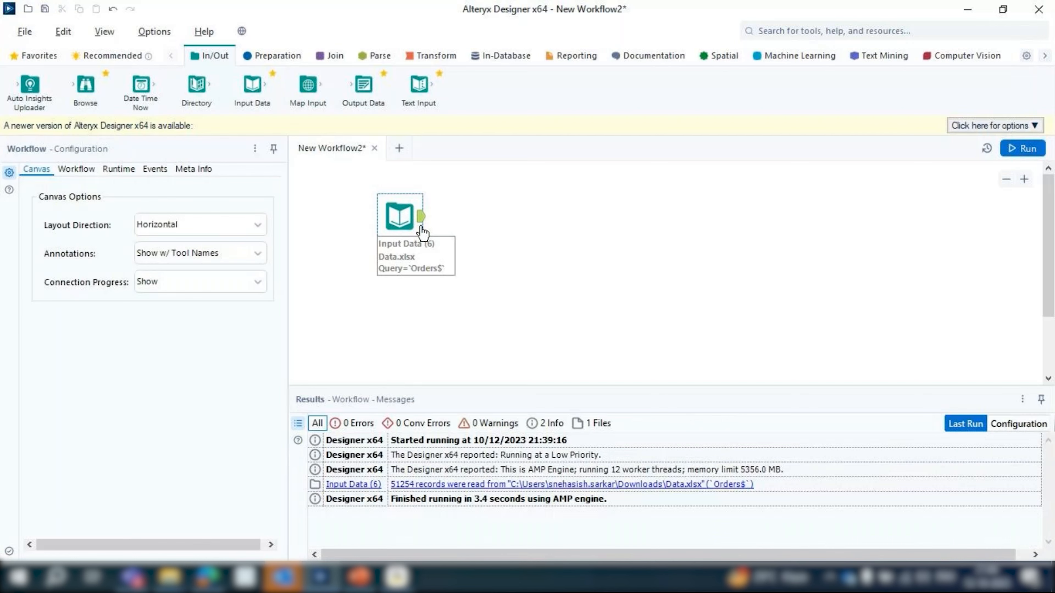
{"action": "left_click", "coordinate": [410, 215]}
{"action": "left_click", "coordinate": [478, 211]}
{"action": "left_click", "coordinate": [403, 214]}
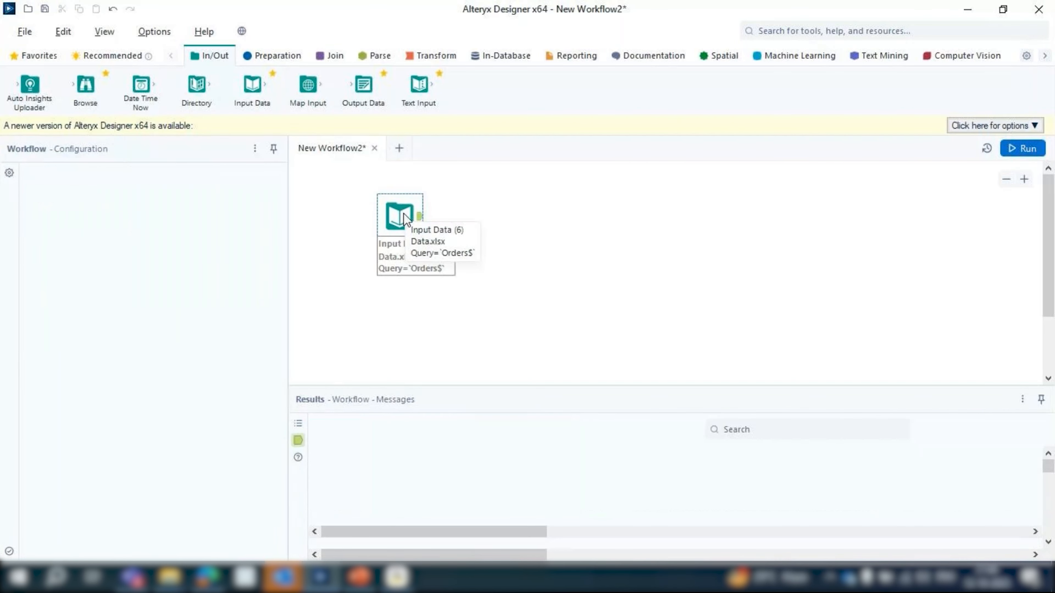
{"action": "left_click_drag", "start_coordinate": [403, 214], "coordinate": [399, 220]}
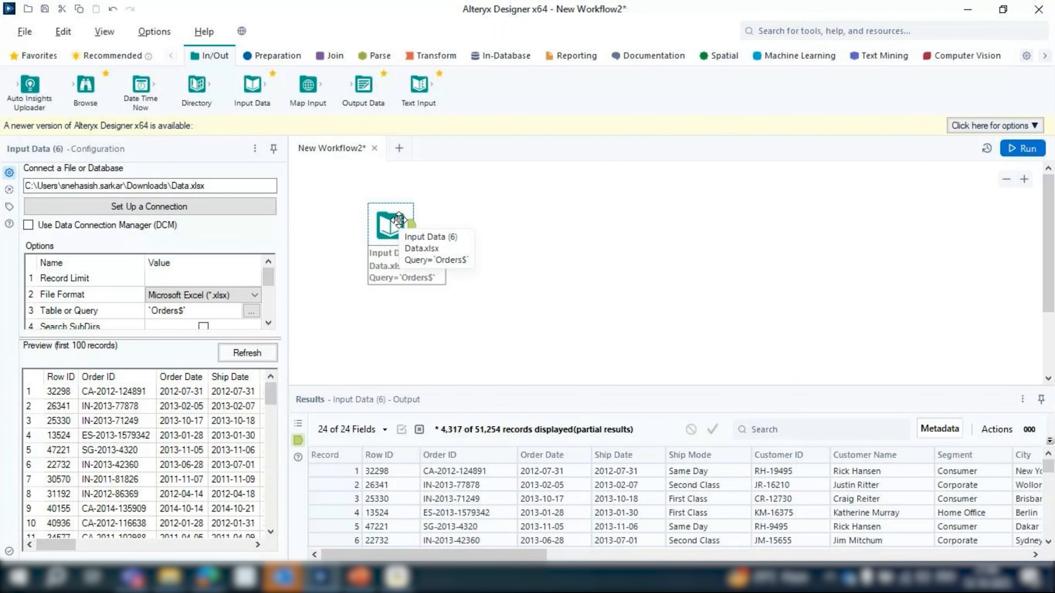
{"action": "left_click", "coordinate": [502, 207]}
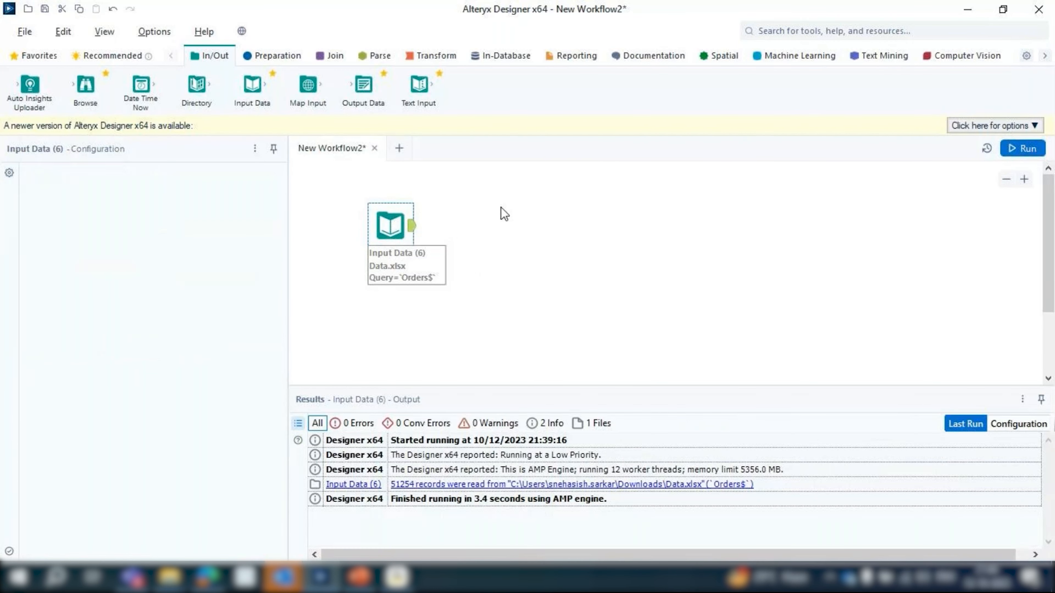
{"action": "left_click", "coordinate": [405, 226]}
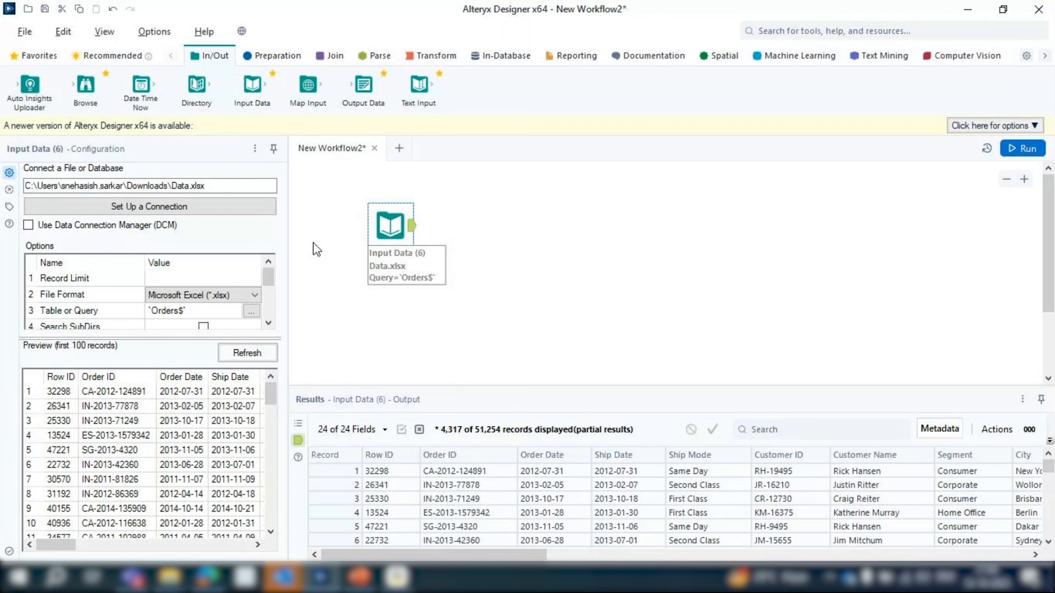
Look through the Files, Recent and Data sources connection categories of the Input Data tool, leaving its connection as is
{"action": "left_click", "coordinate": [190, 210]}
{"action": "left_click", "coordinate": [179, 162]}
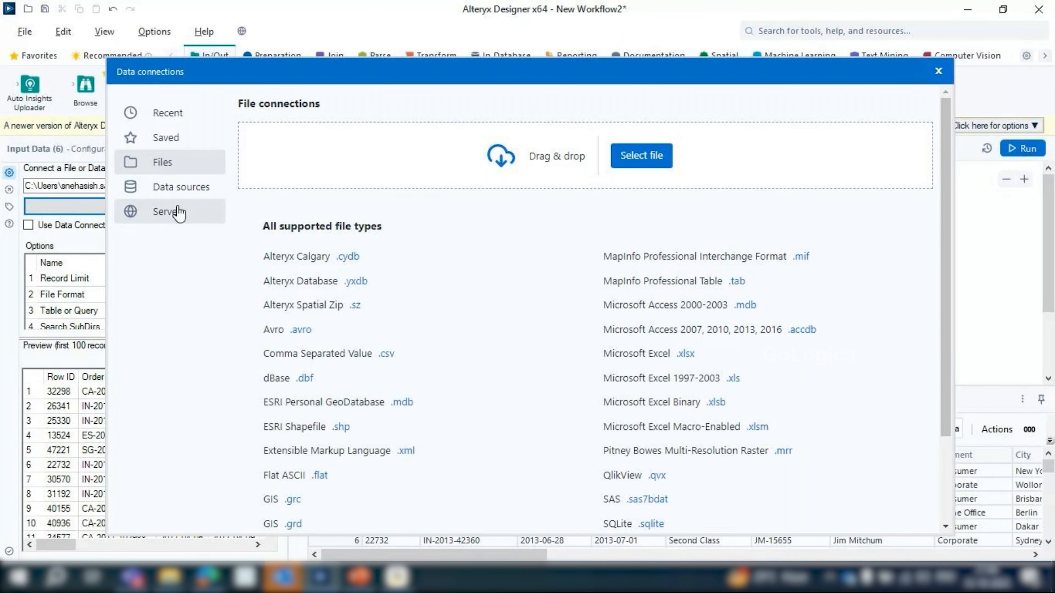
{"action": "left_click", "coordinate": [168, 113]}
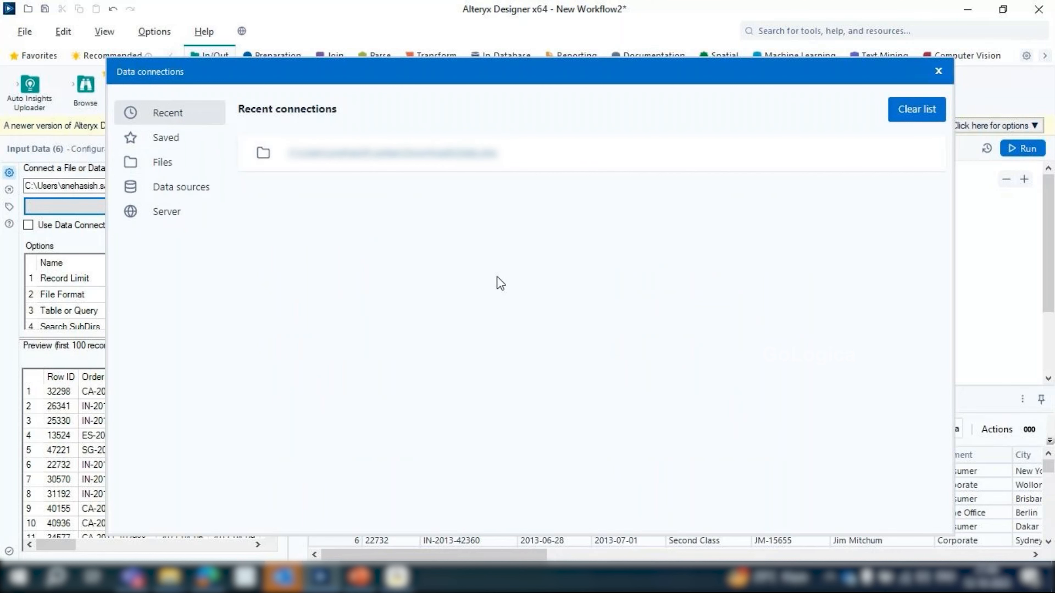
{"action": "left_click", "coordinate": [154, 187]}
{"action": "scroll", "coordinate": [530, 437], "scroll_direction": "down", "scroll_amount": 5}
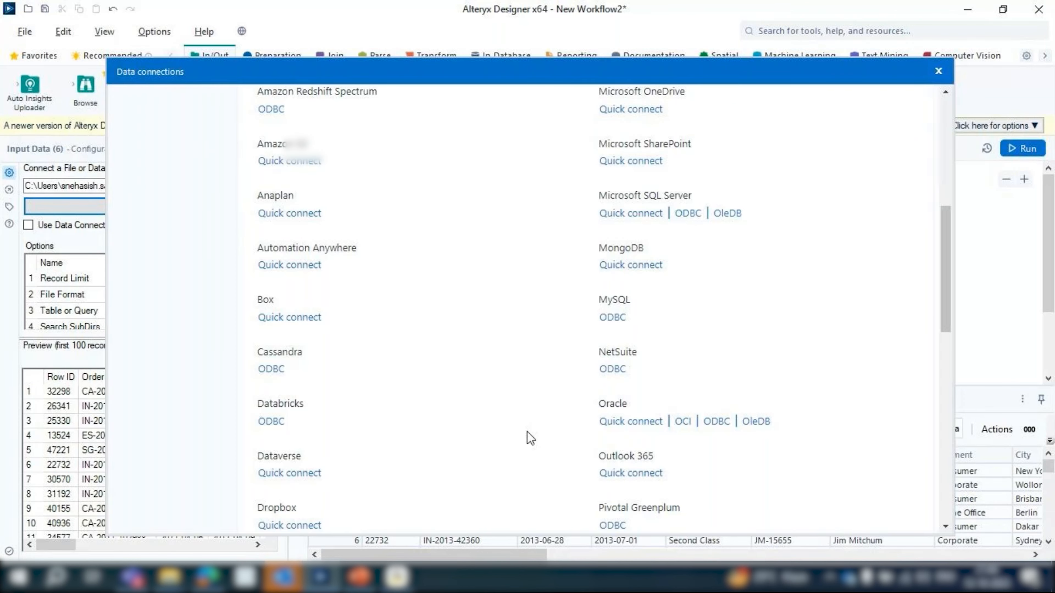
{"action": "scroll", "coordinate": [528, 433], "scroll_direction": "down", "scroll_amount": 6}
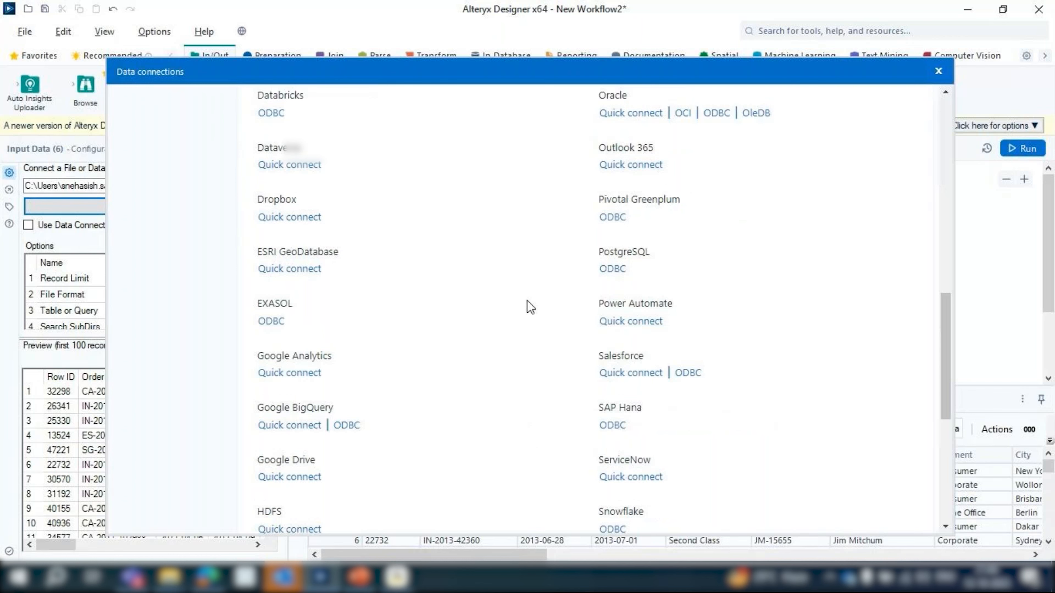
{"action": "scroll", "coordinate": [531, 307], "scroll_direction": "up", "scroll_amount": 12}
{"action": "left_click", "coordinate": [154, 112]}
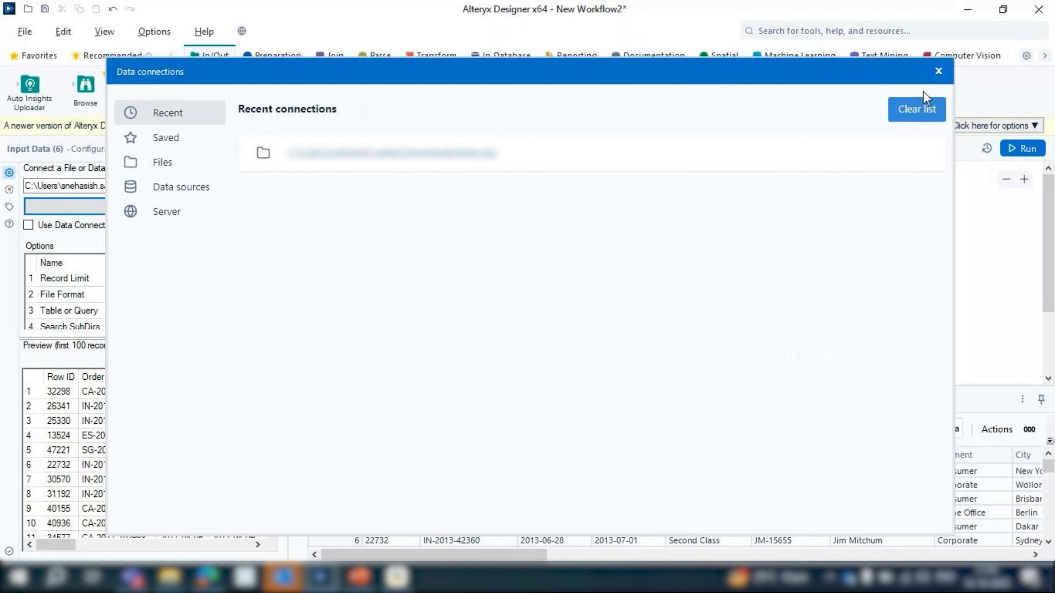
{"action": "left_click", "coordinate": [938, 71]}
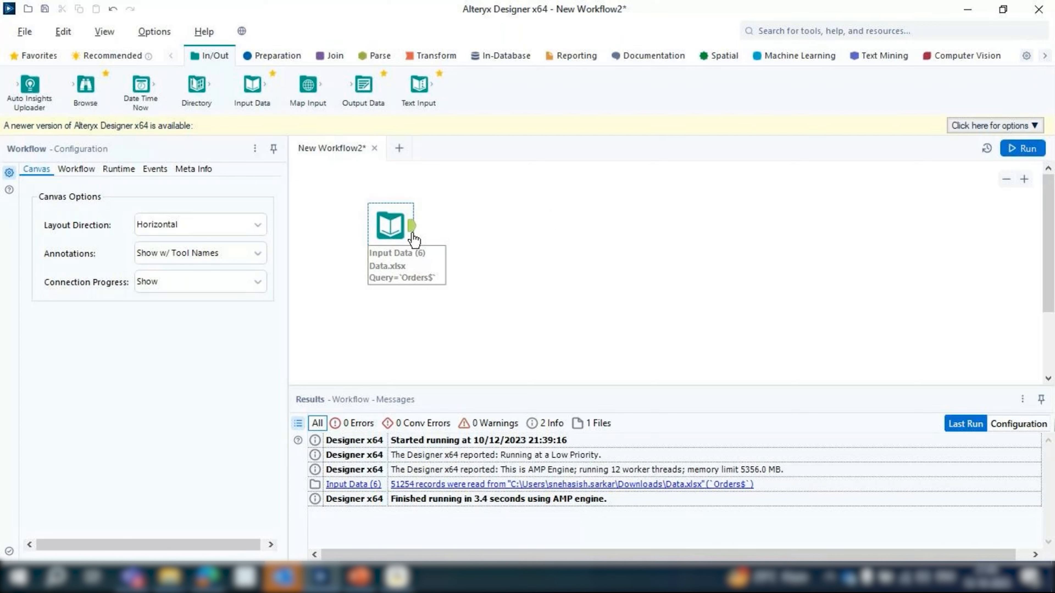
Glance at the Preparation tools, shift the Orders Input Data tool slightly up and left, and place a second Input Data tool below it
{"action": "left_click", "coordinate": [274, 60]}
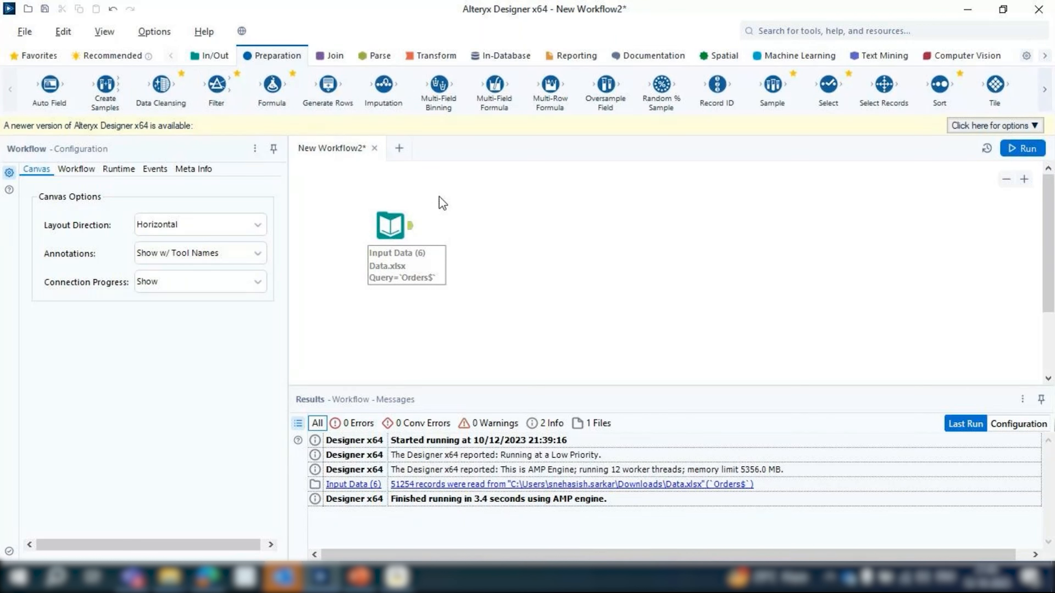
{"action": "left_click", "coordinate": [208, 57]}
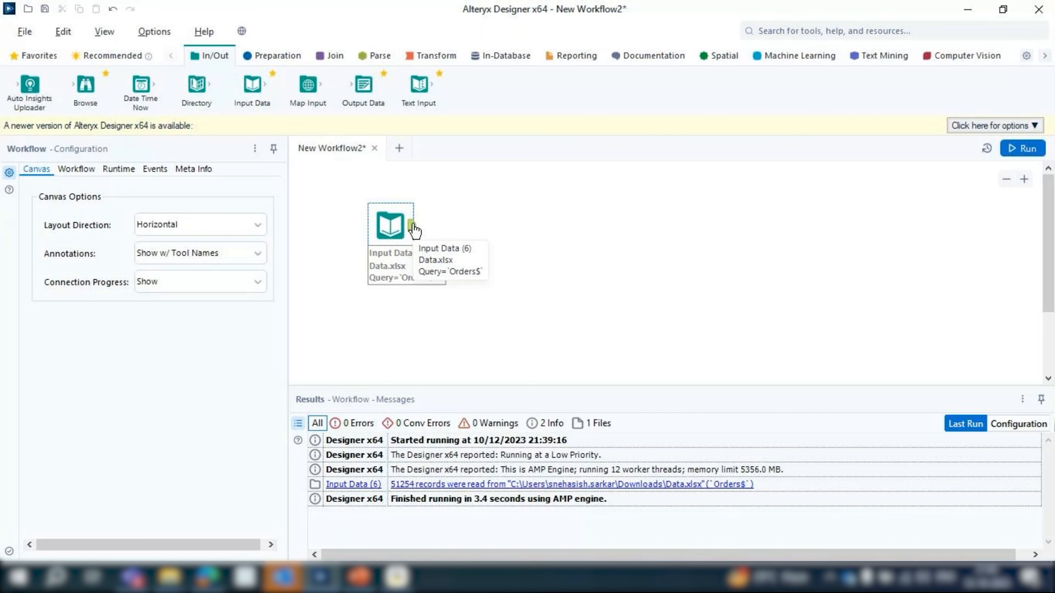
{"action": "left_click", "coordinate": [387, 235]}
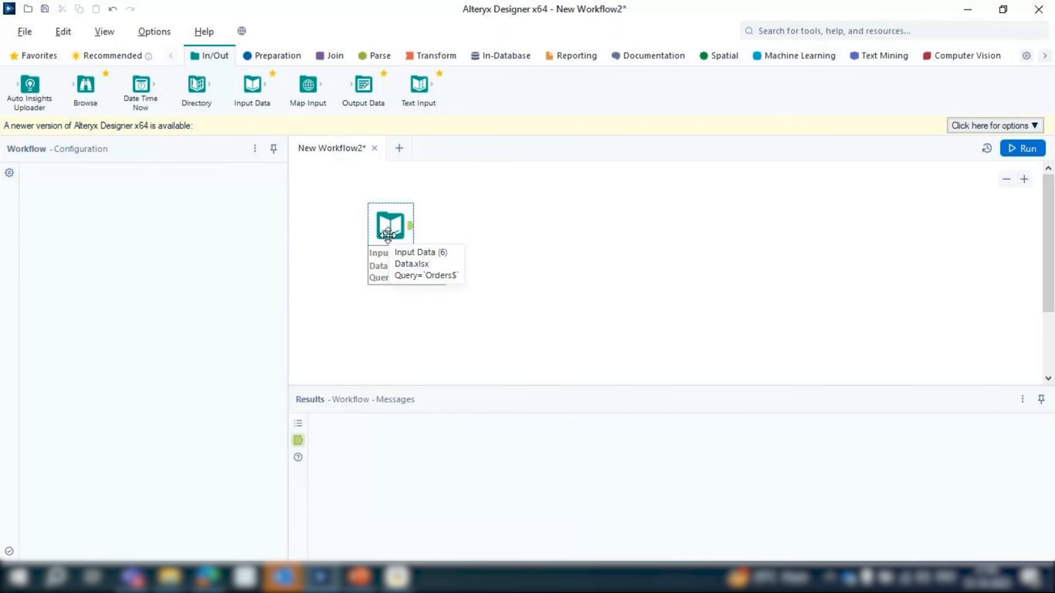
{"action": "left_click_drag", "start_coordinate": [388, 235], "coordinate": [381, 218]}
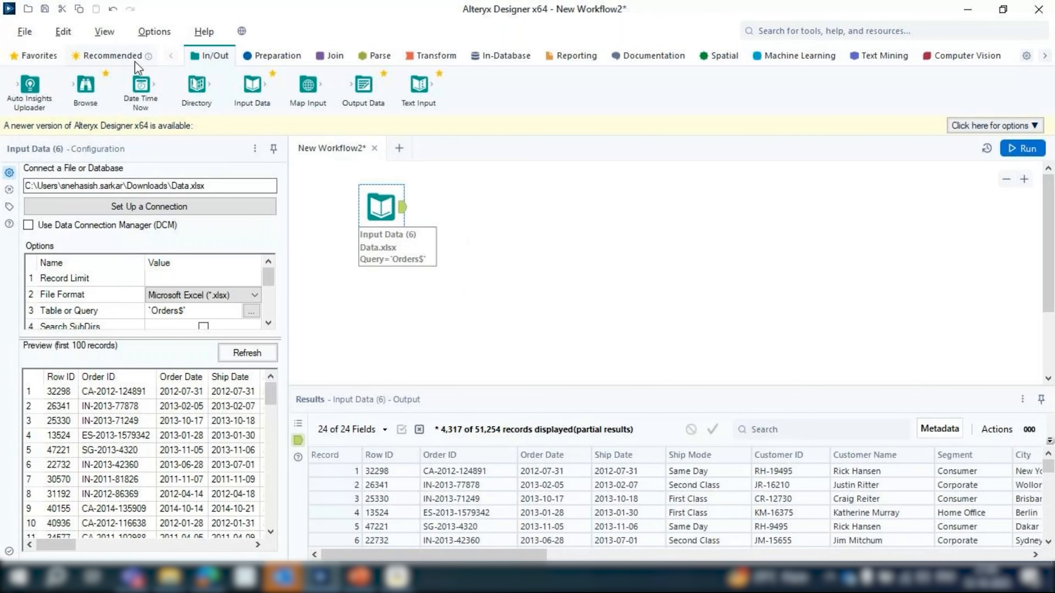
{"action": "left_click_drag", "start_coordinate": [247, 110], "coordinate": [380, 303]}
View the Microsoft SQL Server quick connect form for the second Input Data tool, search Windows for ssms, and close the form
{"action": "left_click", "coordinate": [246, 210]}
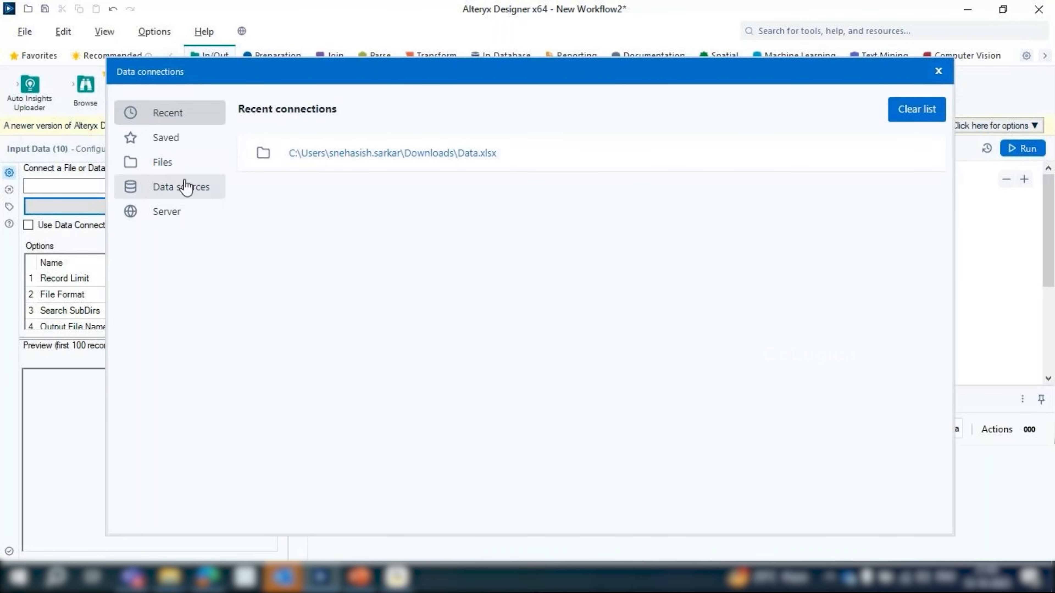
{"action": "left_click", "coordinate": [185, 188]}
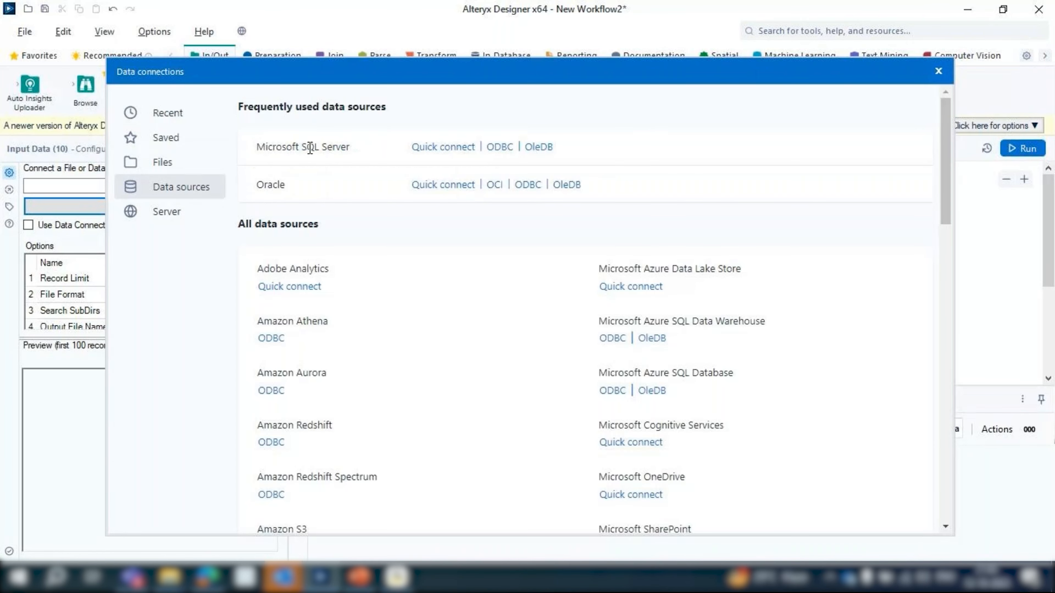
{"action": "left_click", "coordinate": [441, 147]}
{"action": "left_click", "coordinate": [769, 261]}
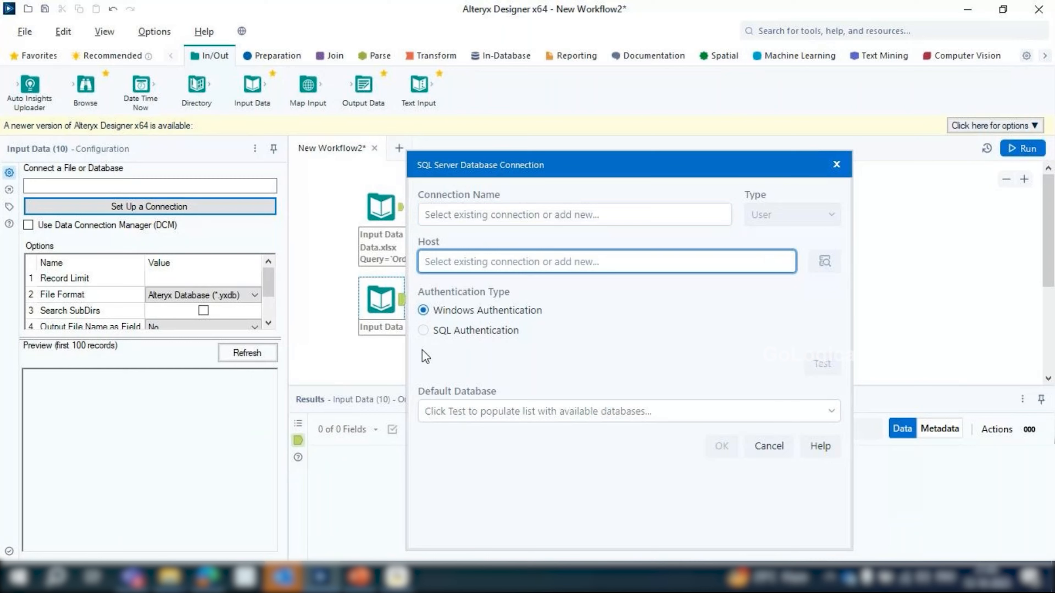
{"action": "left_click", "coordinate": [56, 577]}
{"action": "type", "text": "ssms"}
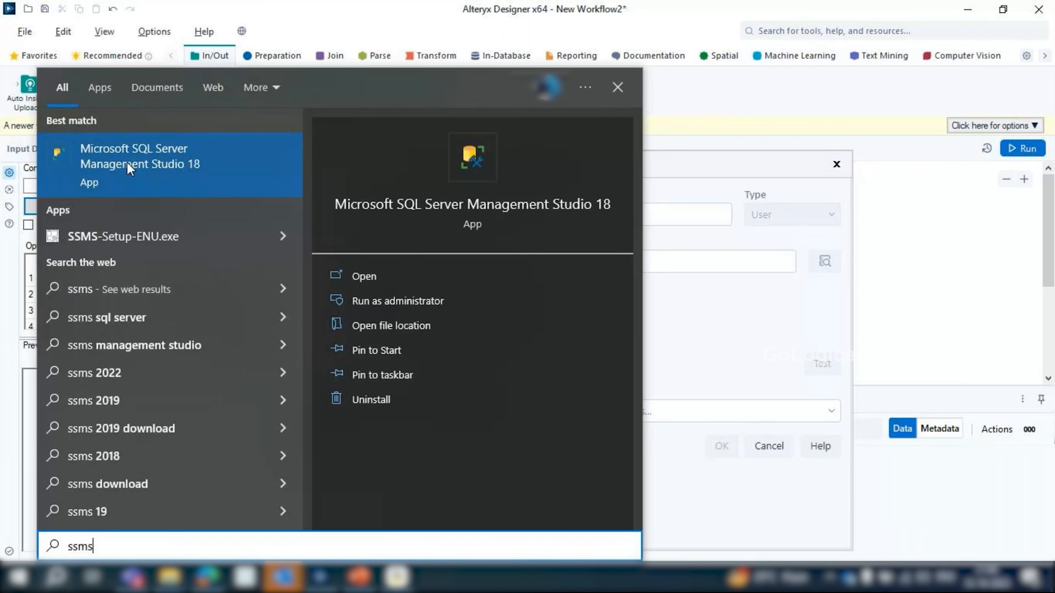
{"action": "left_click", "coordinate": [835, 168]}
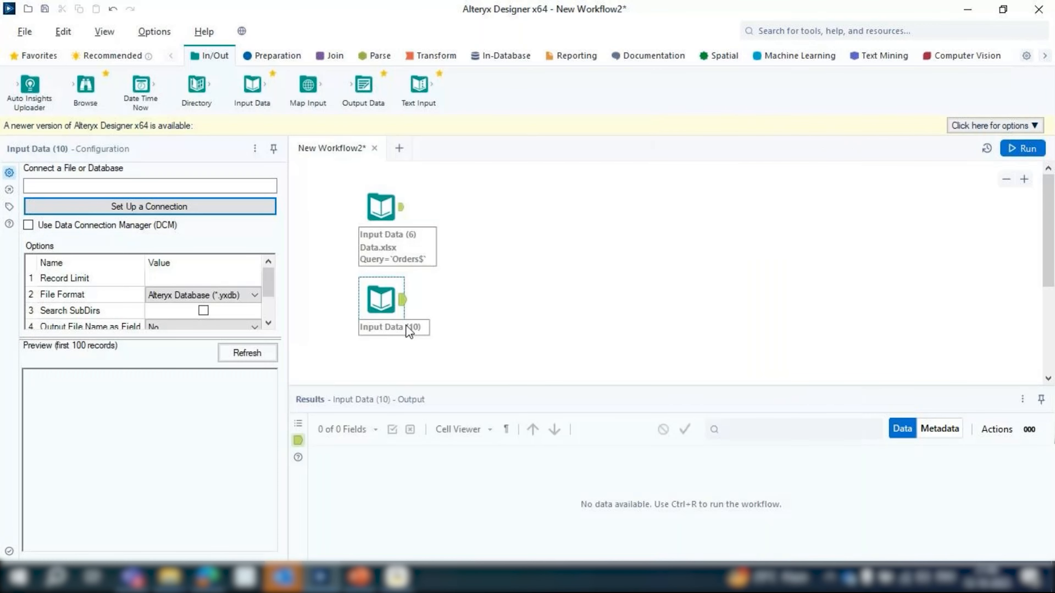
{"action": "scroll", "coordinate": [406, 325], "scroll_direction": "down", "scroll_amount": 2}
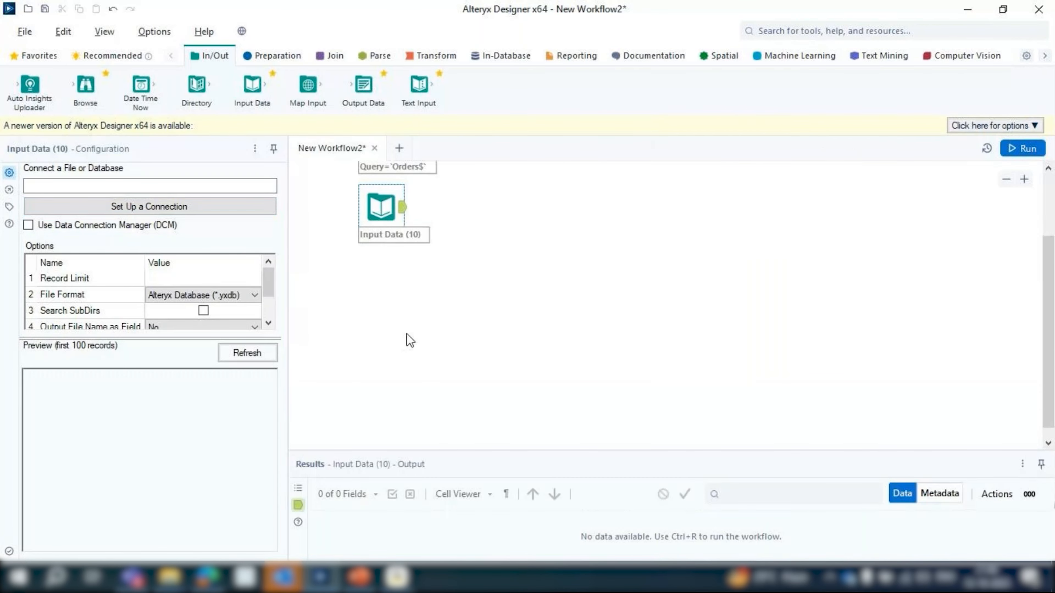
{"action": "scroll", "coordinate": [410, 340], "scroll_direction": "up", "scroll_amount": 2}
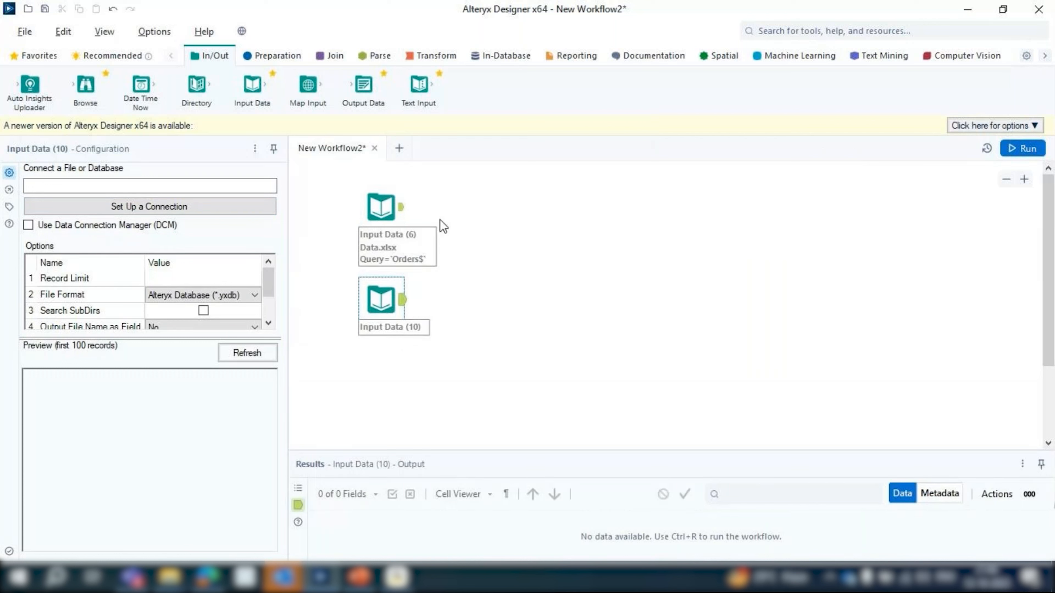
{"action": "left_click_drag", "start_coordinate": [422, 106], "coordinate": [384, 374]}
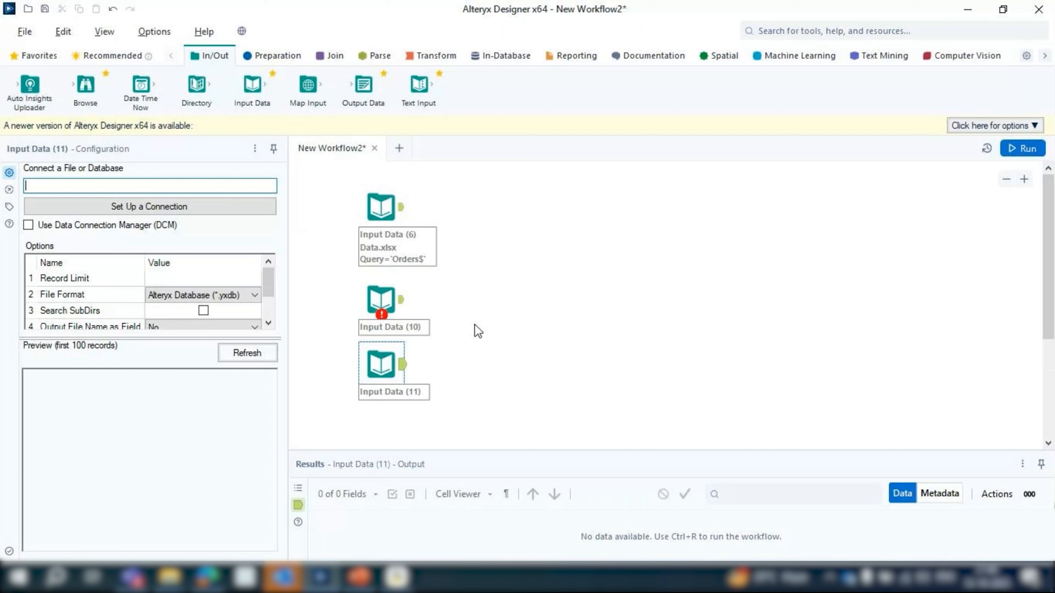
{"action": "left_click_drag", "start_coordinate": [386, 301], "coordinate": [386, 293]}
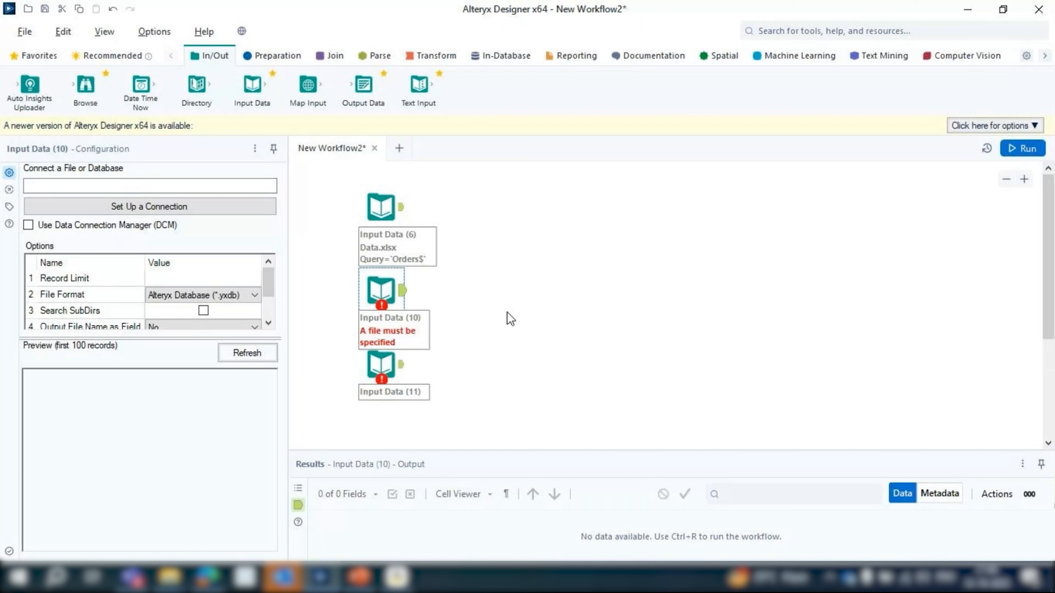
{"action": "left_click", "coordinate": [374, 294]}
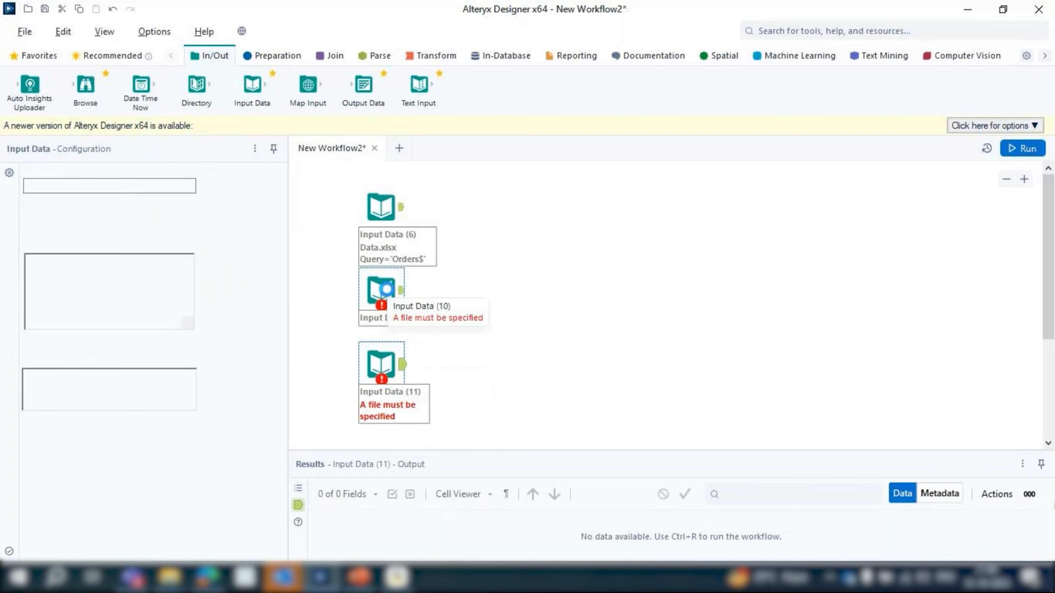
{"action": "left_click", "coordinate": [386, 288]}
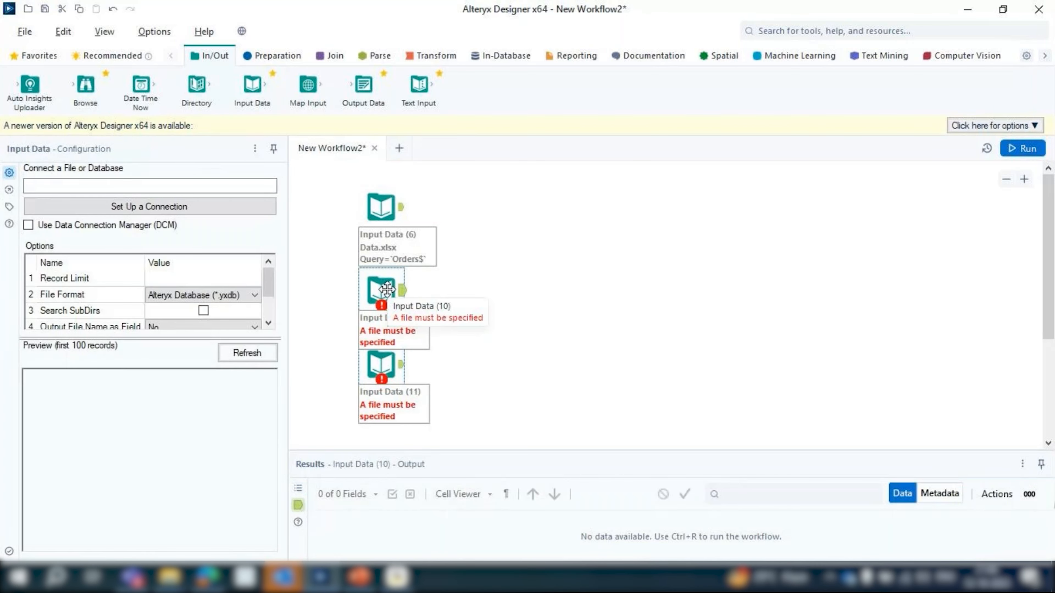
{"action": "left_click", "coordinate": [385, 368]}
{"action": "key", "text": "Delete"}
Connect the second Input Data tool to the Returns sheet of the recently used Data.xlsx and refresh its preview
{"action": "left_click", "coordinate": [381, 293]}
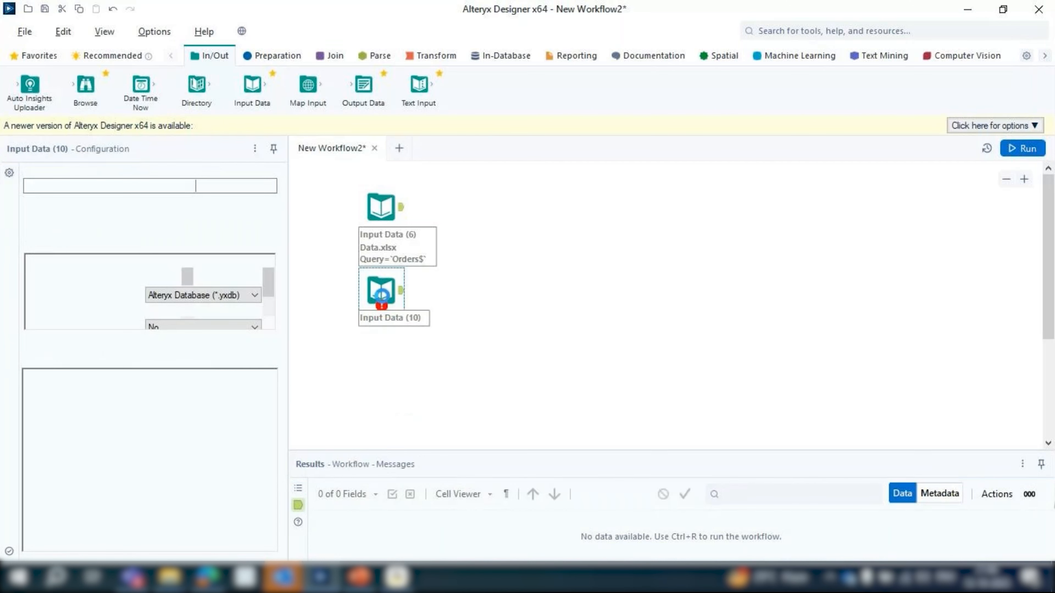
{"action": "left_click", "coordinate": [247, 208]}
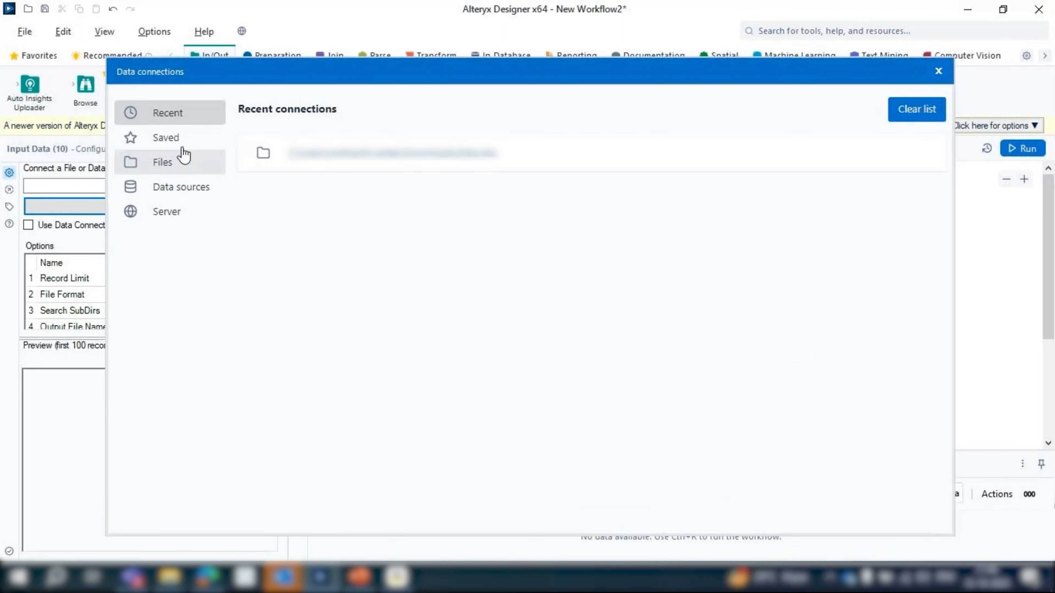
{"action": "left_click", "coordinate": [181, 146]}
{"action": "left_click", "coordinate": [171, 162]}
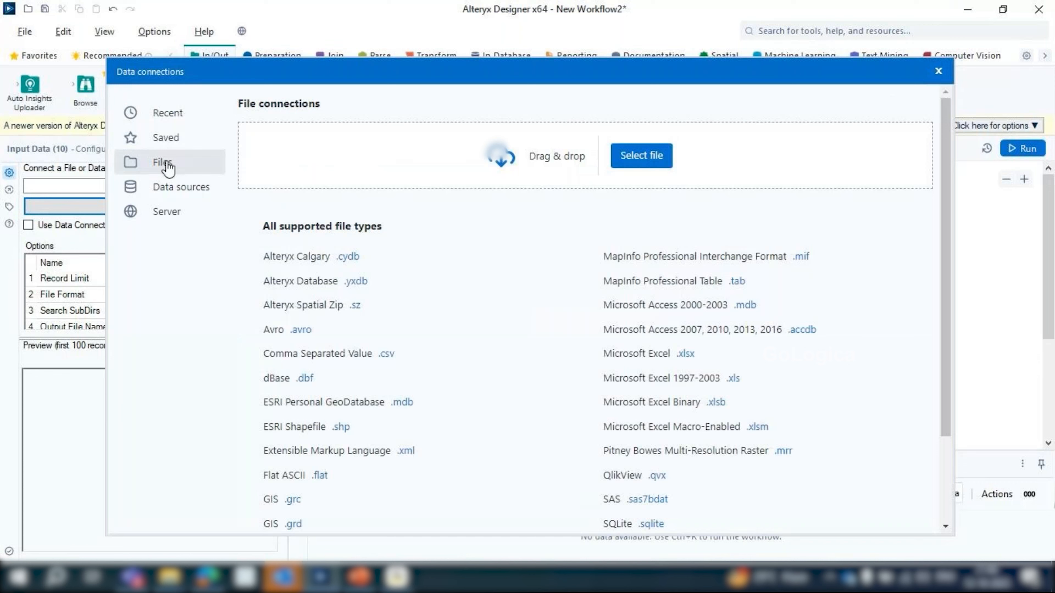
{"action": "left_click", "coordinate": [170, 114]}
{"action": "left_click", "coordinate": [414, 157]}
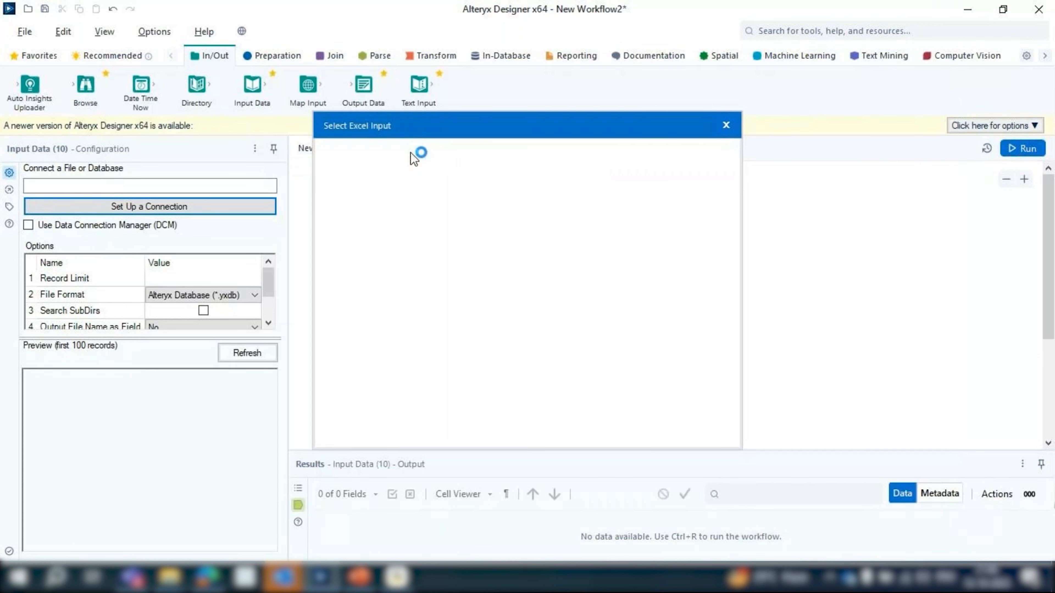
{"action": "left_click", "coordinate": [382, 236]}
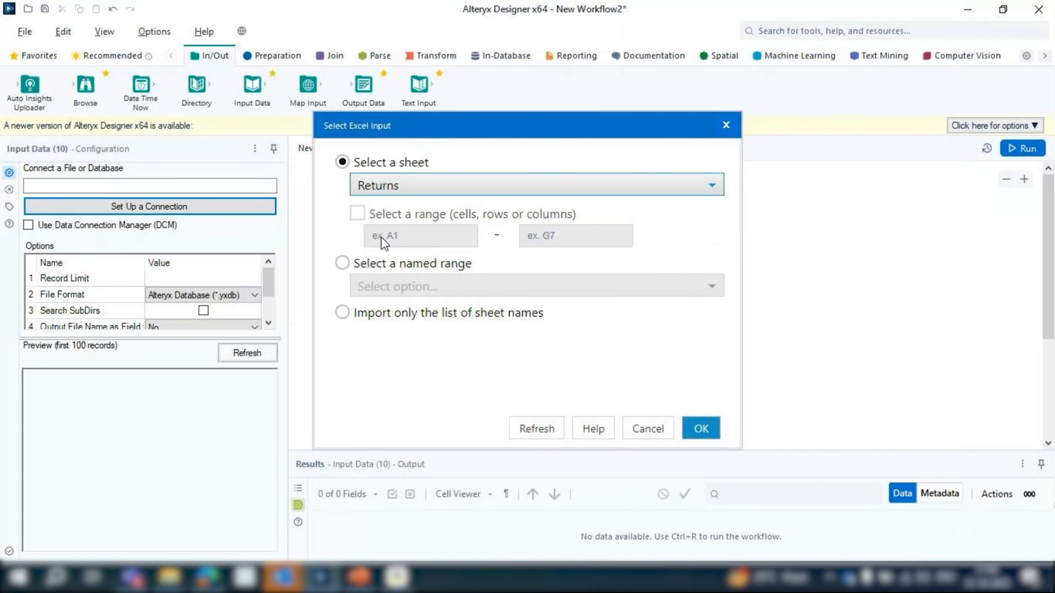
{"action": "left_click", "coordinate": [700, 432]}
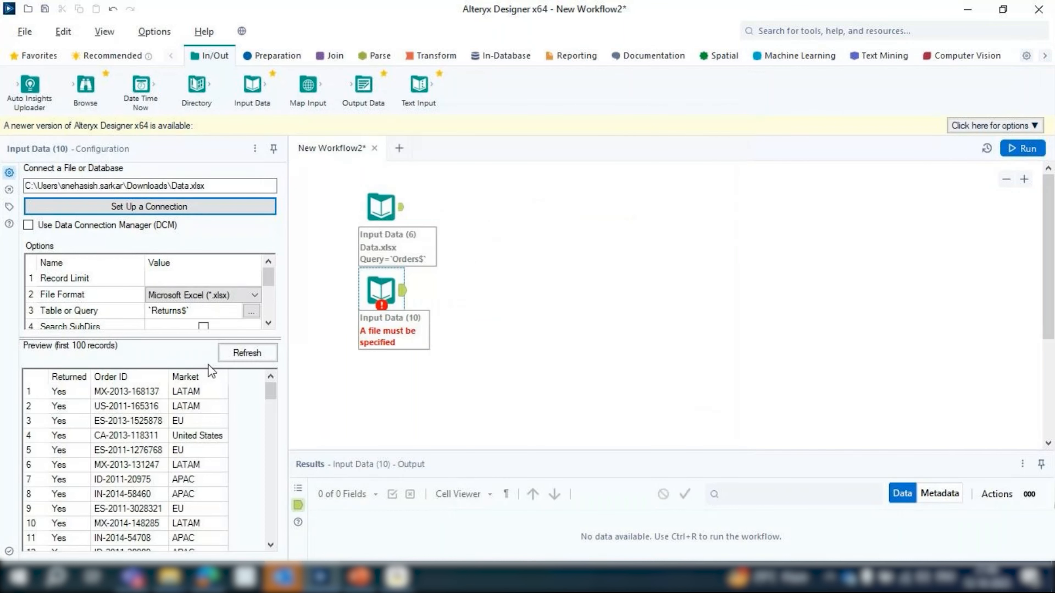
{"action": "left_click", "coordinate": [242, 359]}
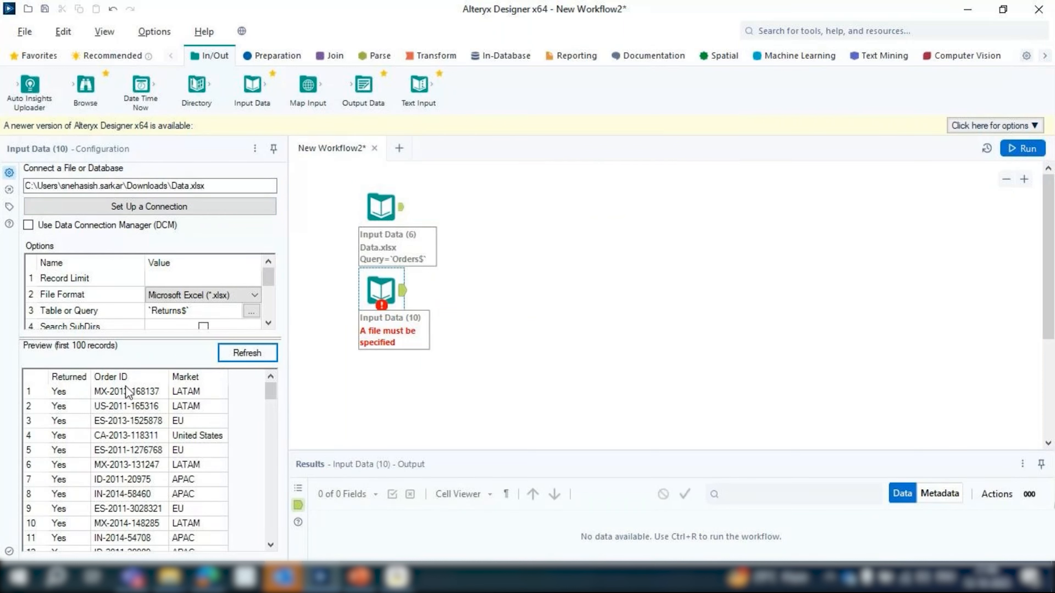
Shift the Returns Input Data tool slightly down, run the workflow, and dismiss the completion message
{"action": "left_click", "coordinate": [748, 301]}
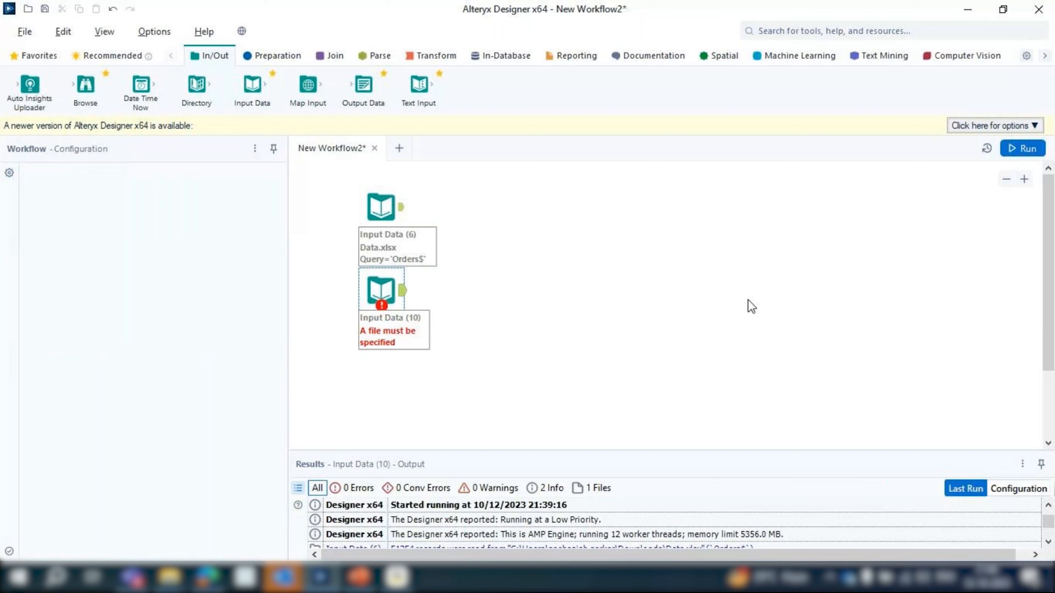
{"action": "left_click_drag", "start_coordinate": [376, 287], "coordinate": [381, 310]}
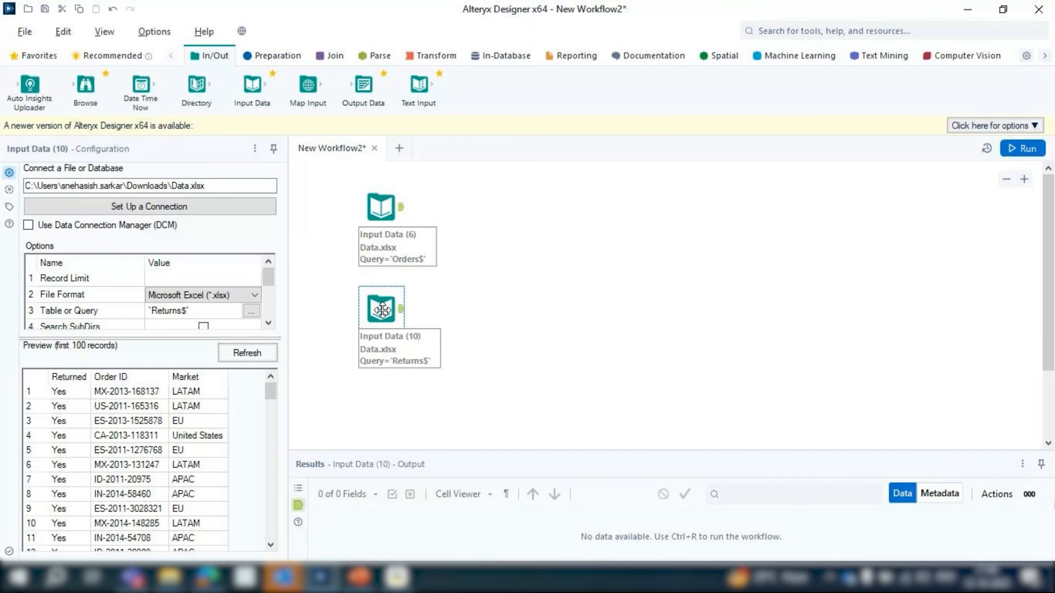
{"action": "left_click", "coordinate": [1024, 149]}
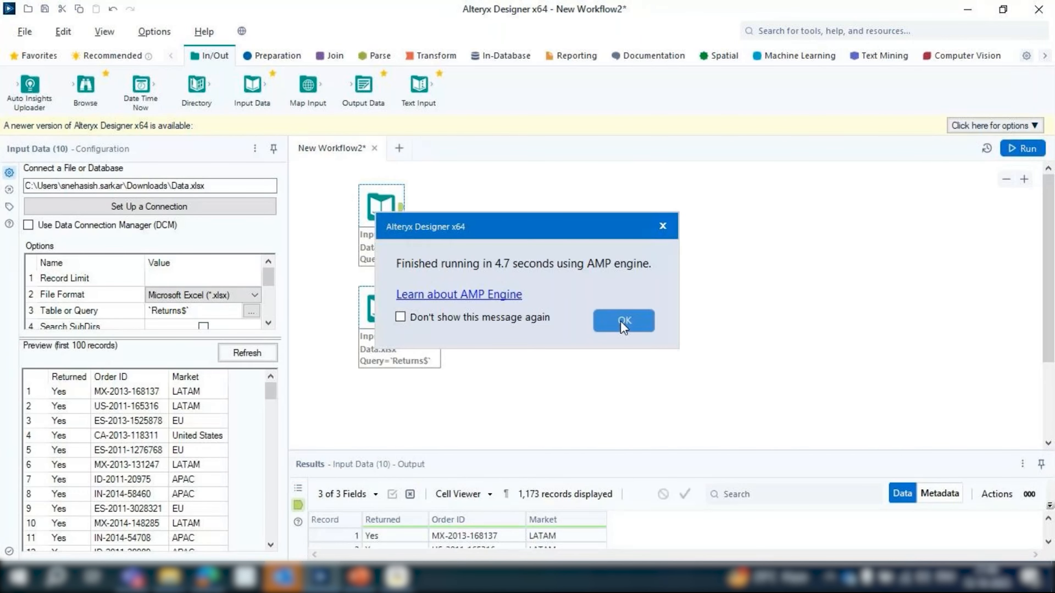
{"action": "left_click", "coordinate": [629, 321]}
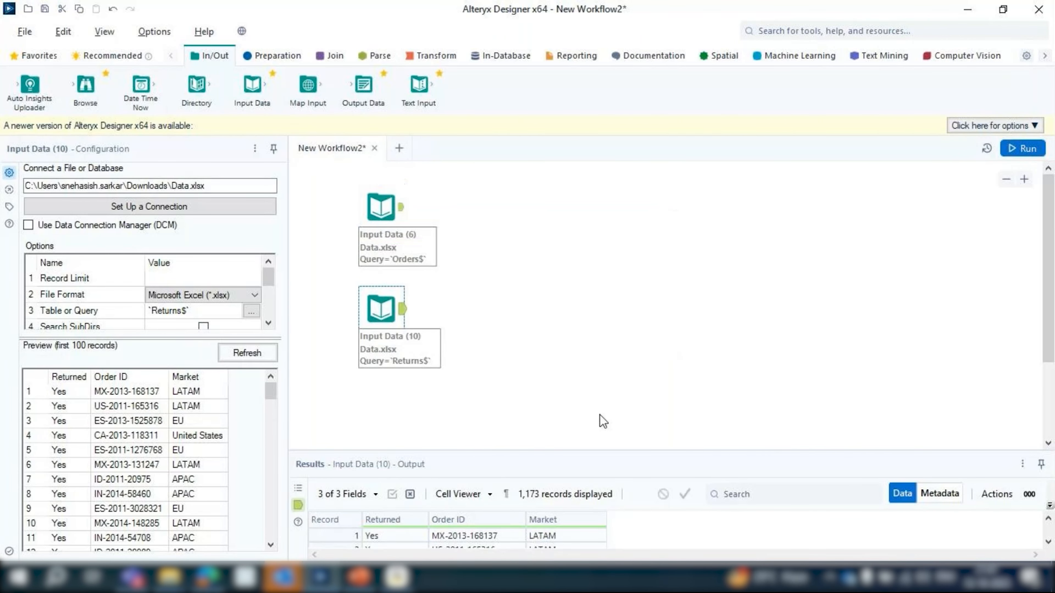
Enlarge the results area and examine the output records of the Orders and Returns Input Data tools
{"action": "left_click", "coordinate": [381, 206]}
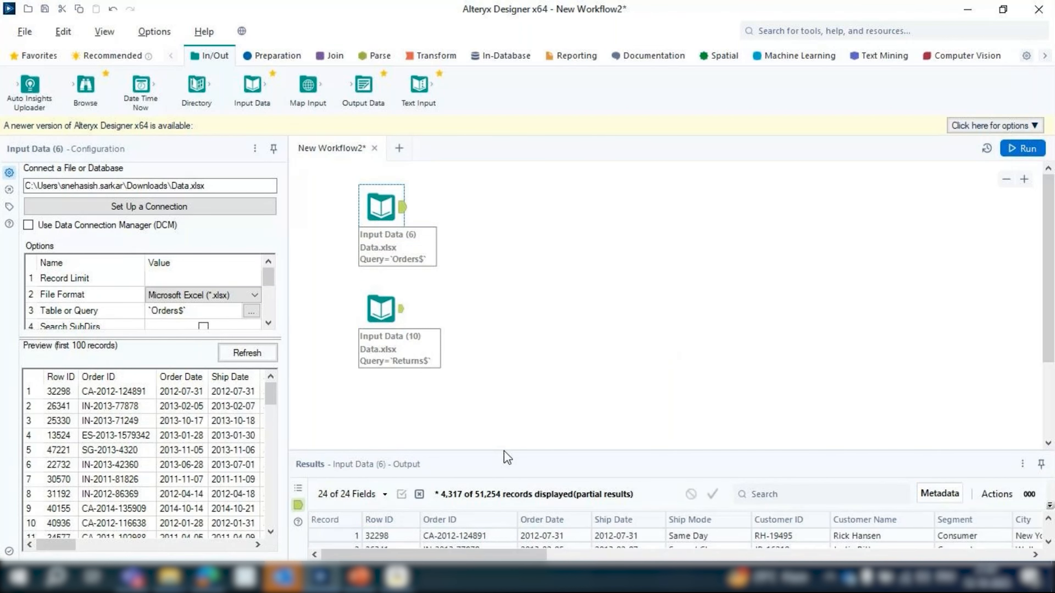
{"action": "left_click_drag", "start_coordinate": [504, 452], "coordinate": [505, 389]}
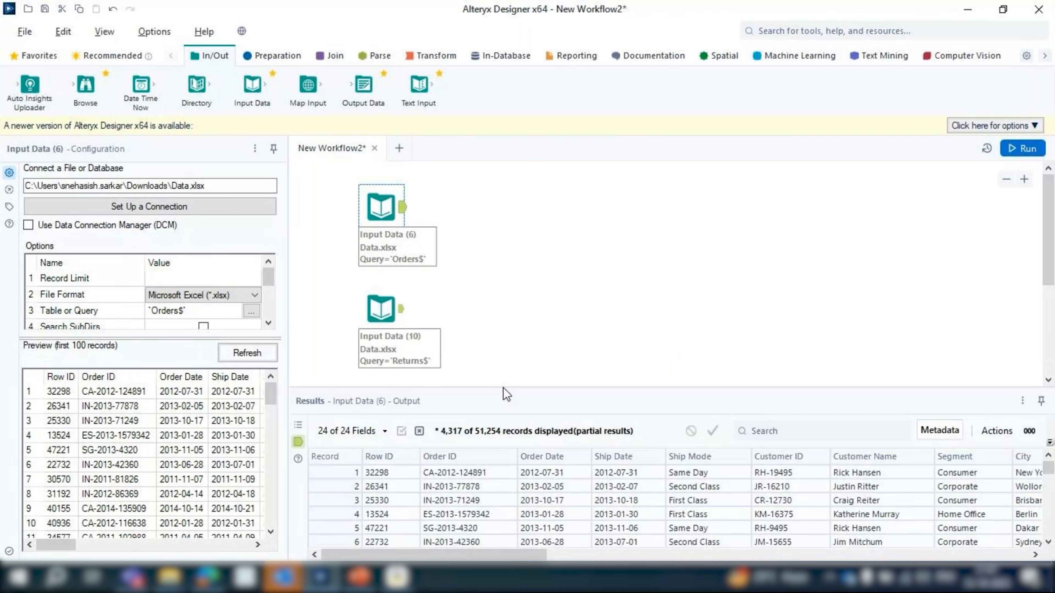
{"action": "left_click_drag", "start_coordinate": [567, 553], "coordinate": [596, 559]}
{"action": "left_click", "coordinate": [380, 309]}
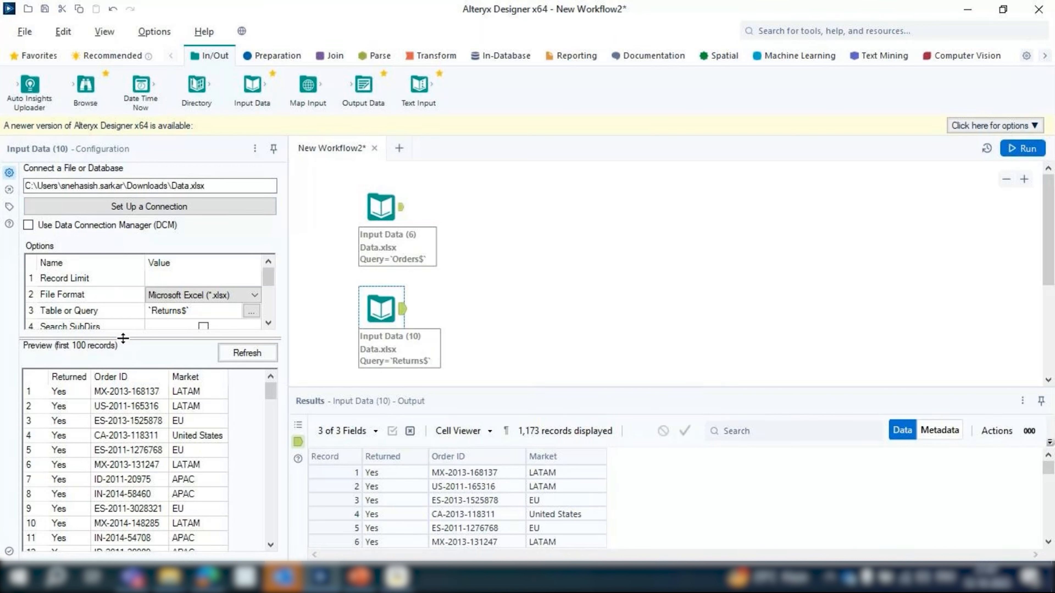
Set a record limit of 100 on the Orders Input Data tool and run the workflow
{"action": "left_click_drag", "start_coordinate": [123, 338], "coordinate": [129, 404]}
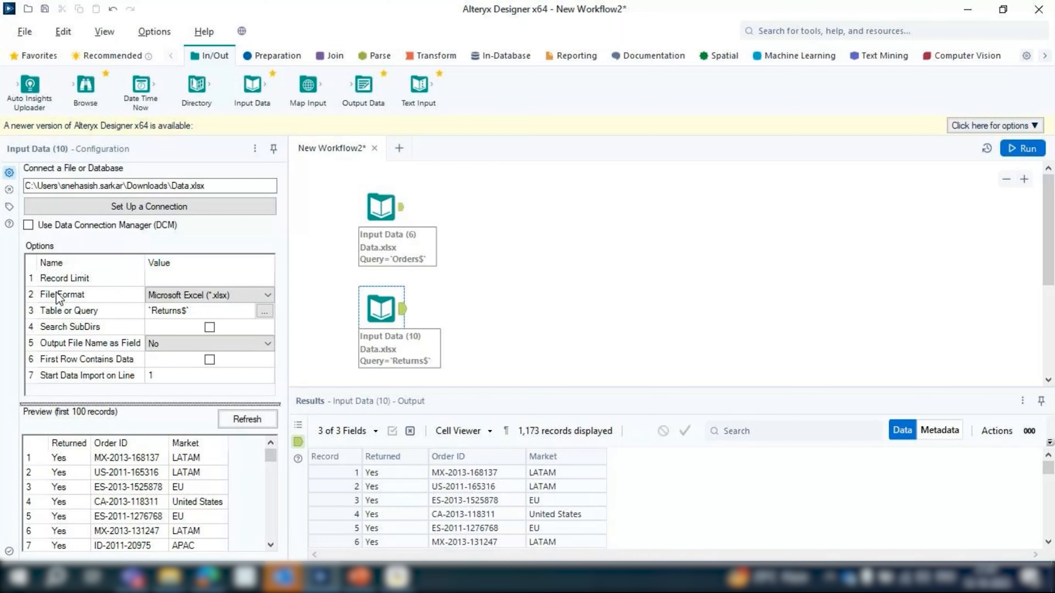
{"action": "left_click", "coordinate": [383, 208]}
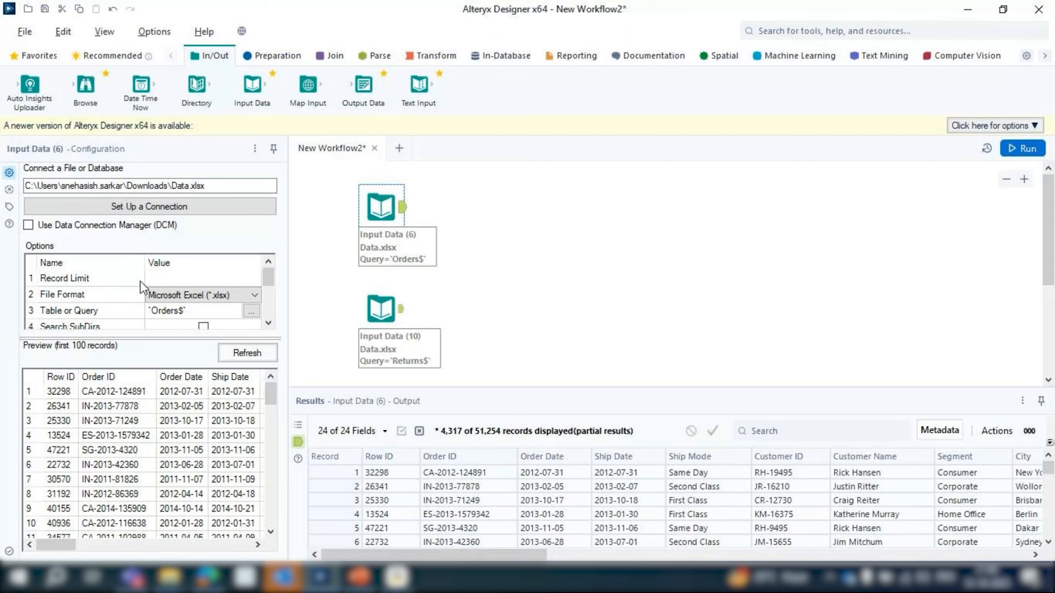
{"action": "left_click", "coordinate": [160, 278]}
{"action": "type", "text": "100"}
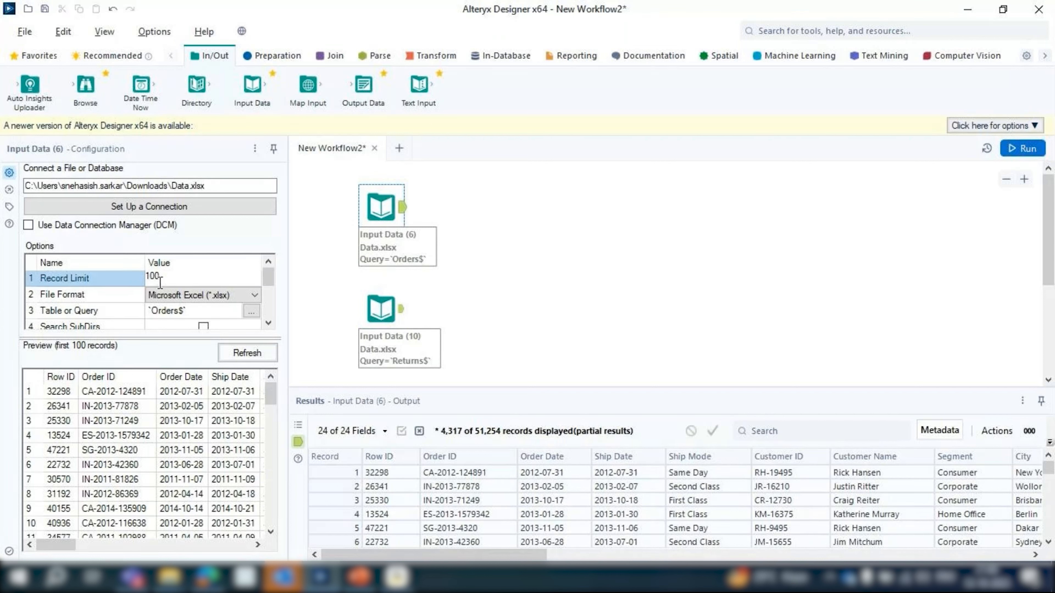
{"action": "left_click", "coordinate": [1023, 150]}
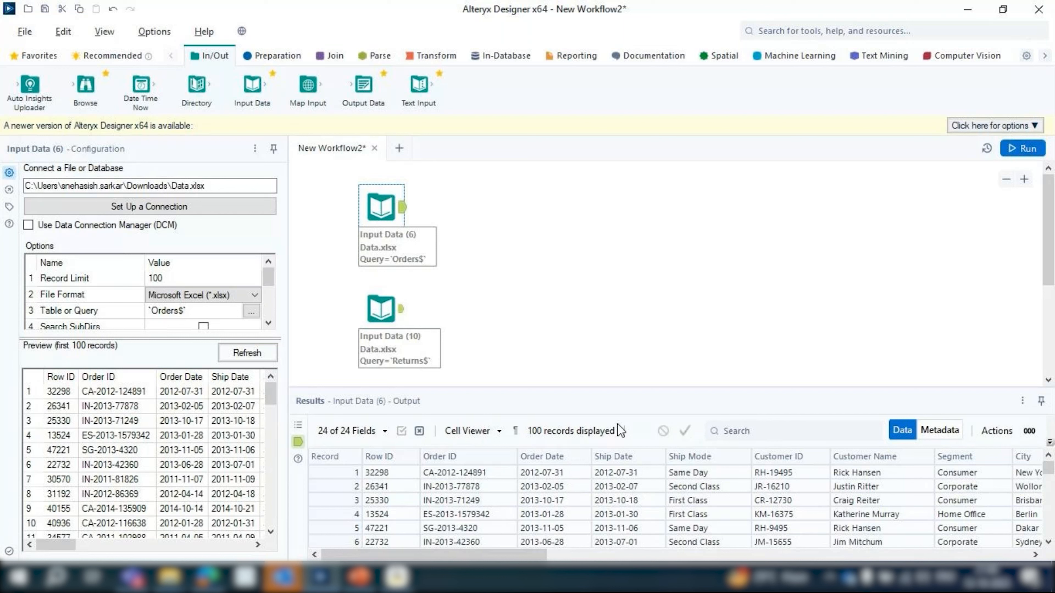
Switch the Orders Input Data tool to the Area Managers sheet and run the workflow
{"action": "left_click_drag", "start_coordinate": [273, 281], "coordinate": [268, 293]}
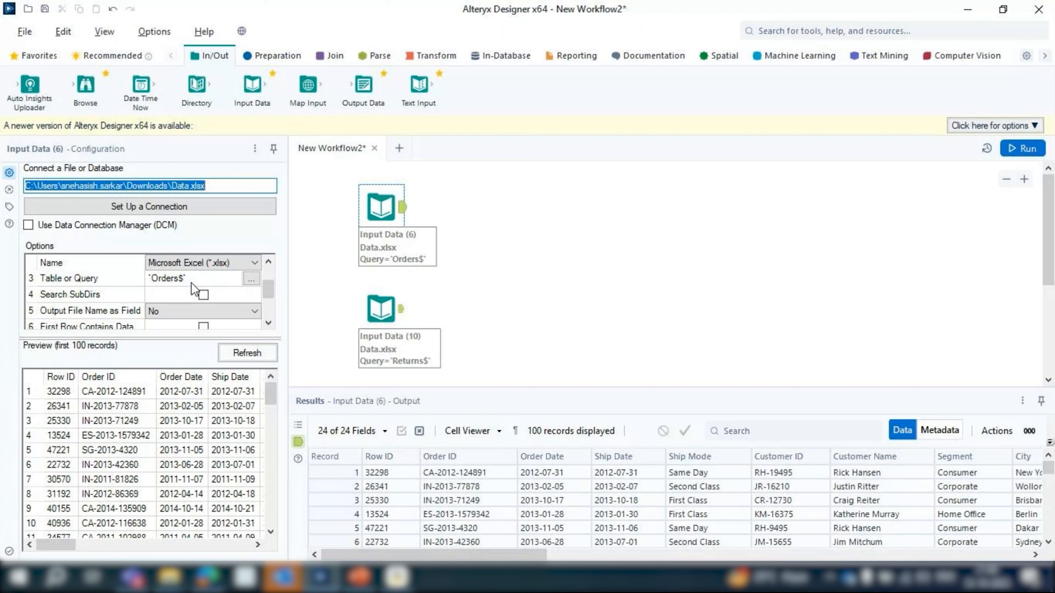
{"action": "left_click", "coordinate": [251, 279]}
{"action": "left_click", "coordinate": [536, 185]}
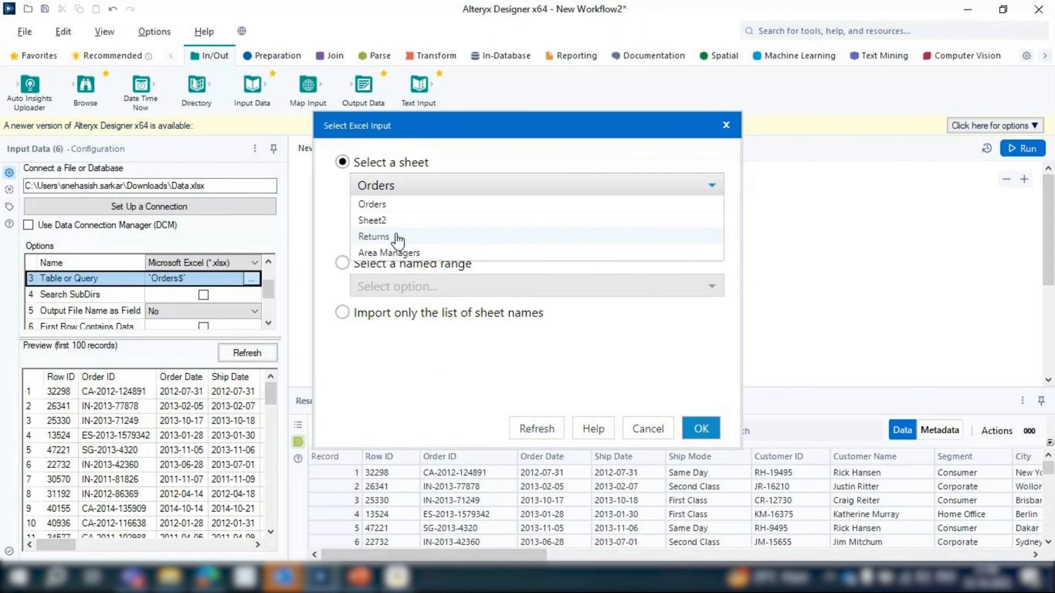
{"action": "left_click", "coordinate": [411, 252]}
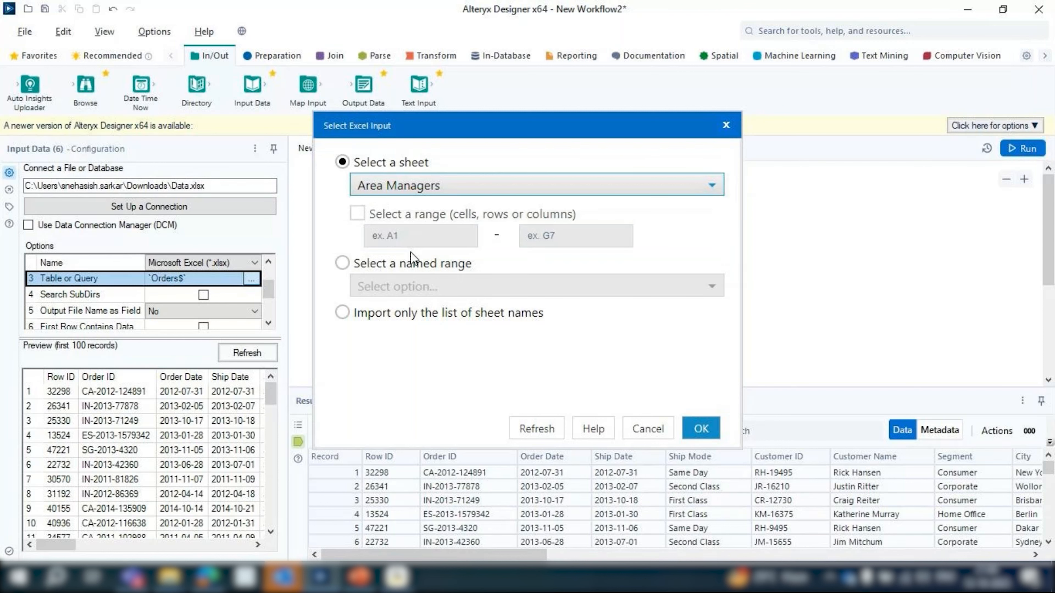
{"action": "key", "text": "Return"}
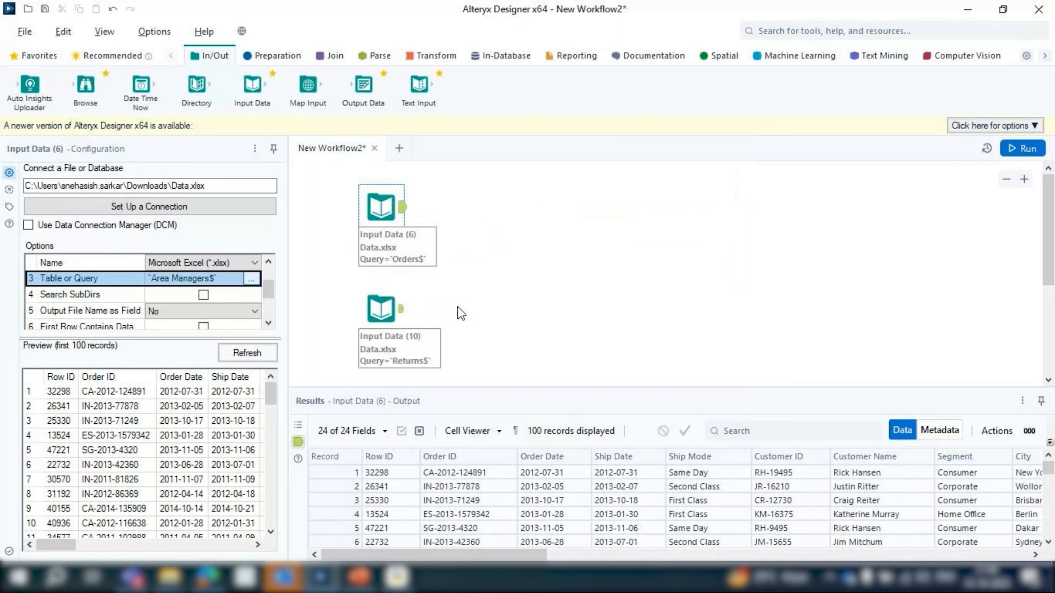
{"action": "left_click", "coordinate": [1016, 149]}
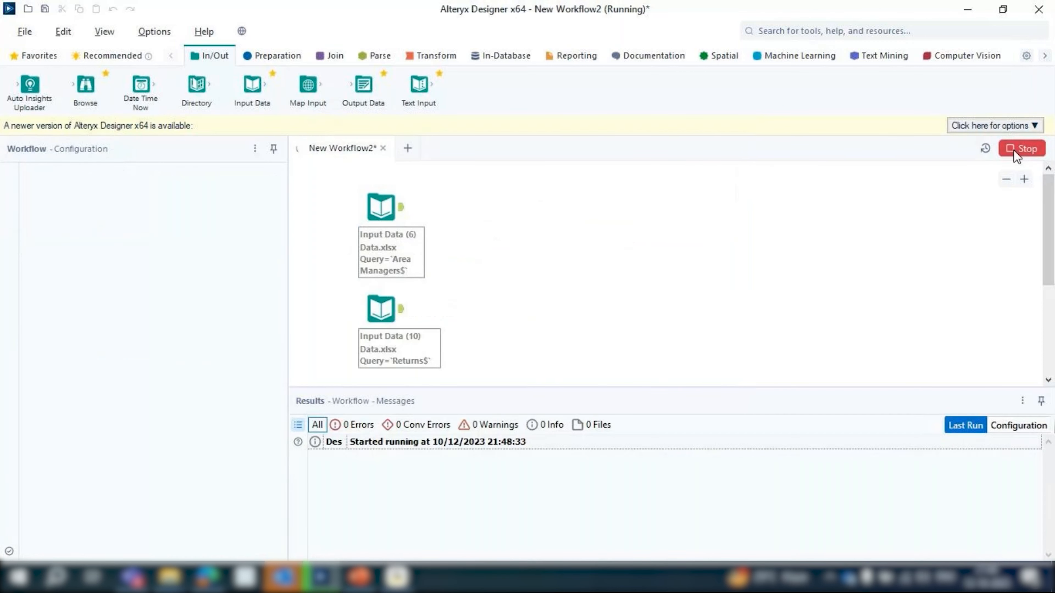
Examine the output records of the Area Managers Input Data tool
{"action": "left_click", "coordinate": [361, 216]}
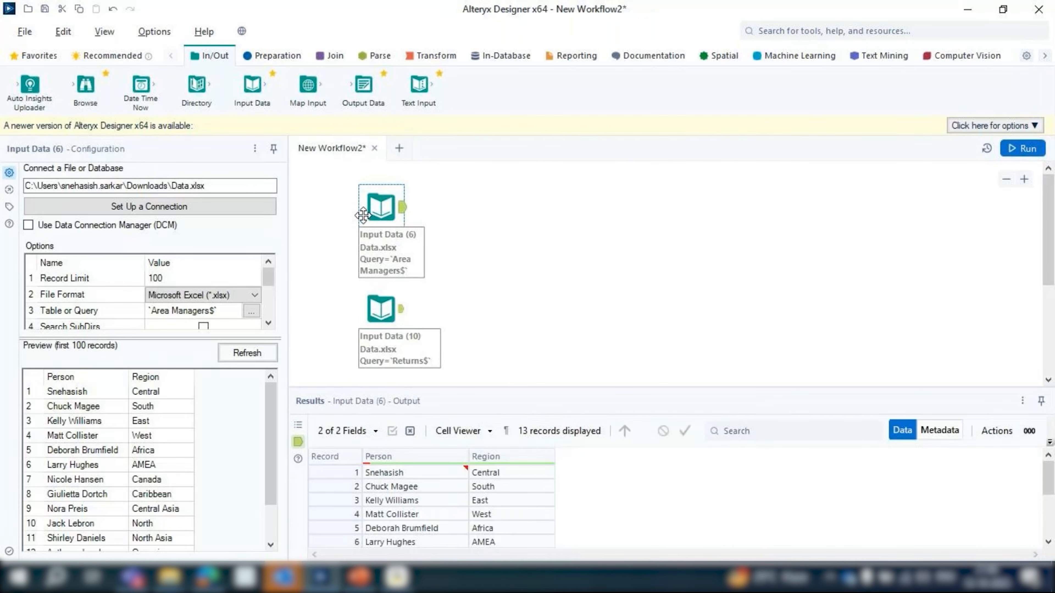
{"action": "scroll", "coordinate": [405, 495], "scroll_direction": "down", "scroll_amount": 3}
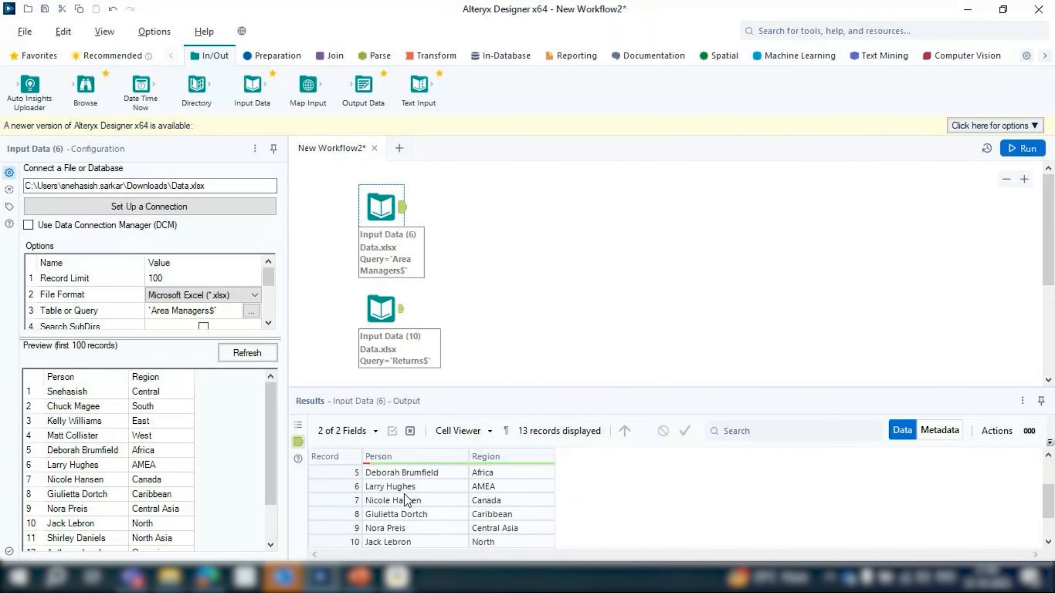
{"action": "scroll", "coordinate": [404, 494], "scroll_direction": "down", "scroll_amount": 3}
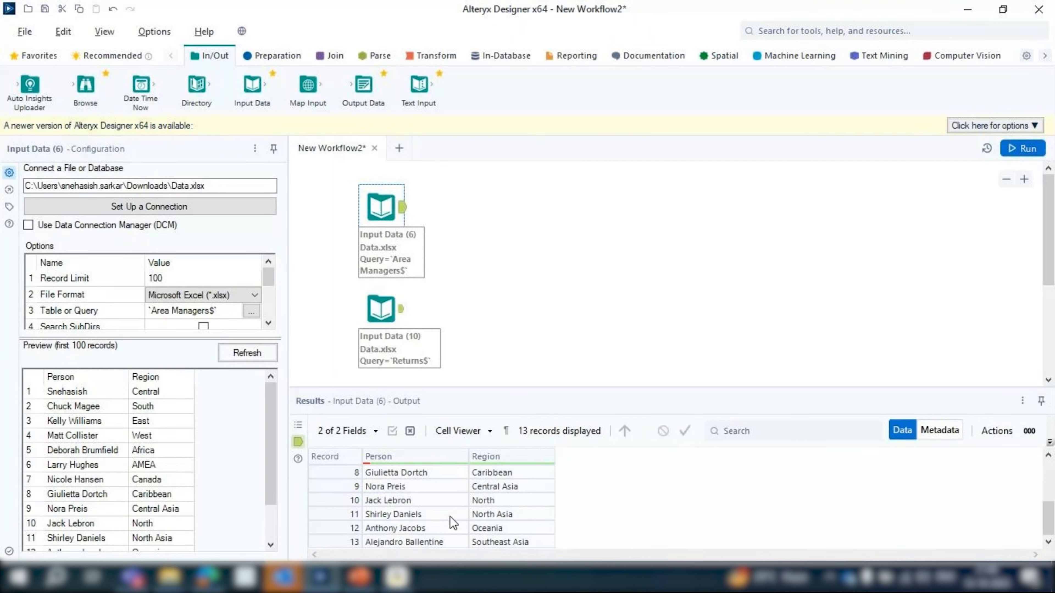
{"action": "scroll", "coordinate": [453, 523], "scroll_direction": "up", "scroll_amount": 3}
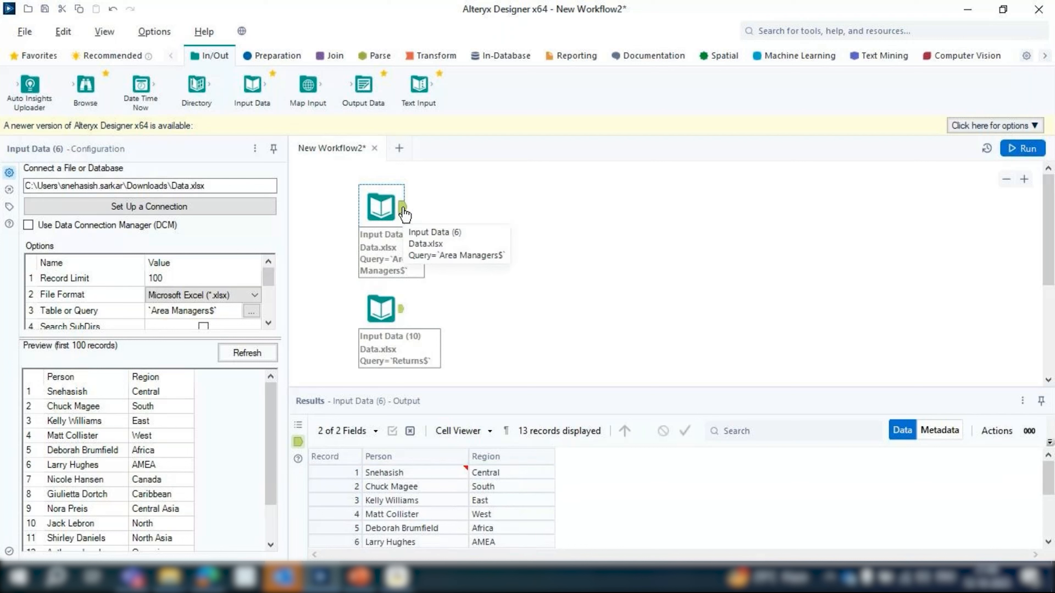
Open the Excel 97-2003 Data workbook from the Downloads folder
{"action": "left_click_drag", "start_coordinate": [269, 277], "coordinate": [269, 311]}
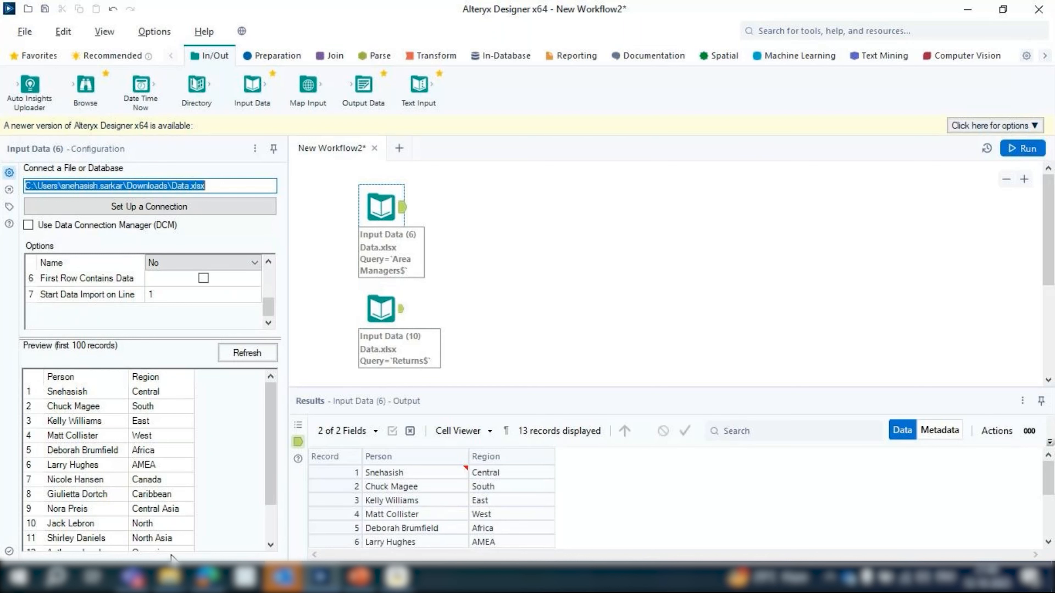
{"action": "mouse_move", "coordinate": [168, 577]}
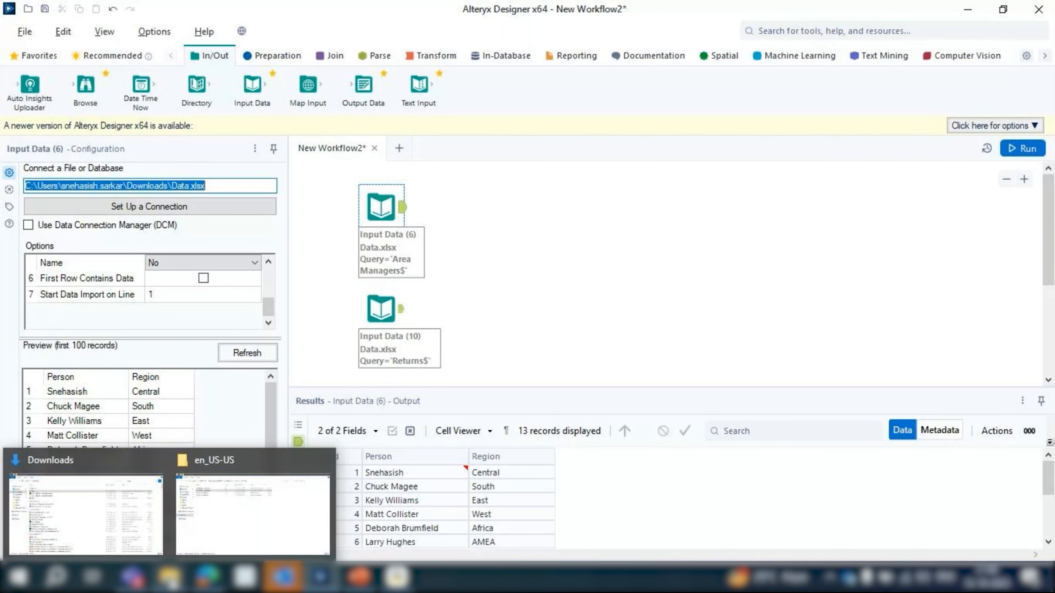
{"action": "left_click", "coordinate": [86, 516]}
{"action": "double_click", "coordinate": [188, 124]}
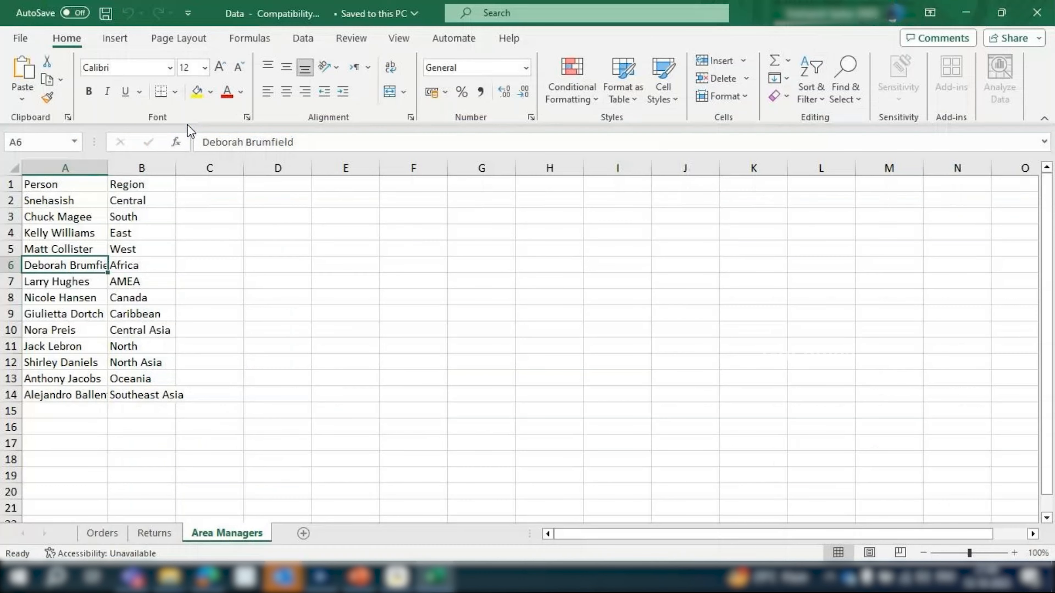
Delete the header row with Person and Region from the Area Managers sheet and select the remaining records
{"action": "left_click", "coordinate": [208, 184]}
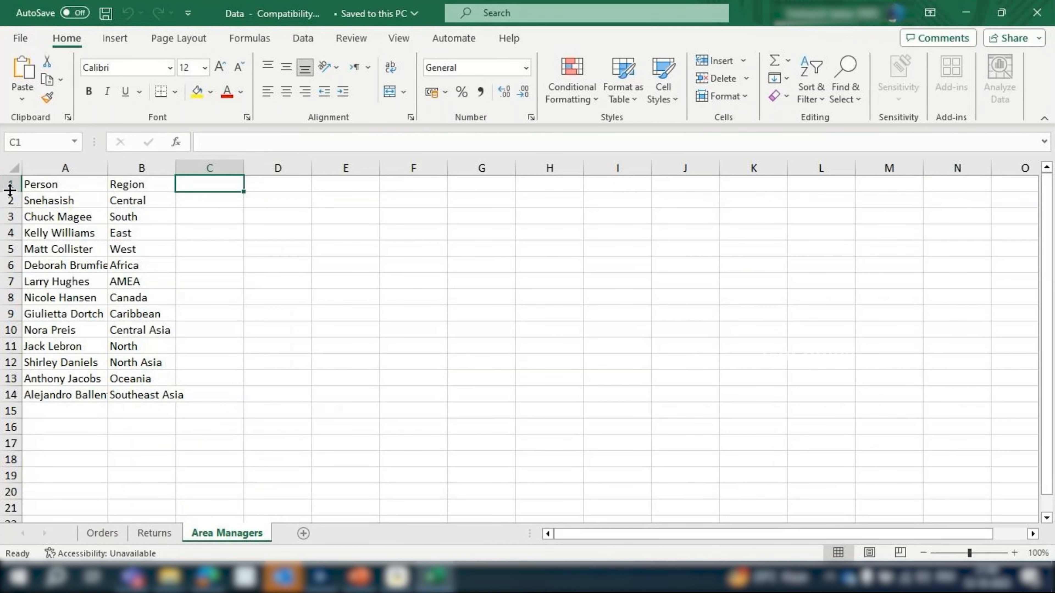
{"action": "left_click_drag", "start_coordinate": [41, 188], "coordinate": [109, 187]}
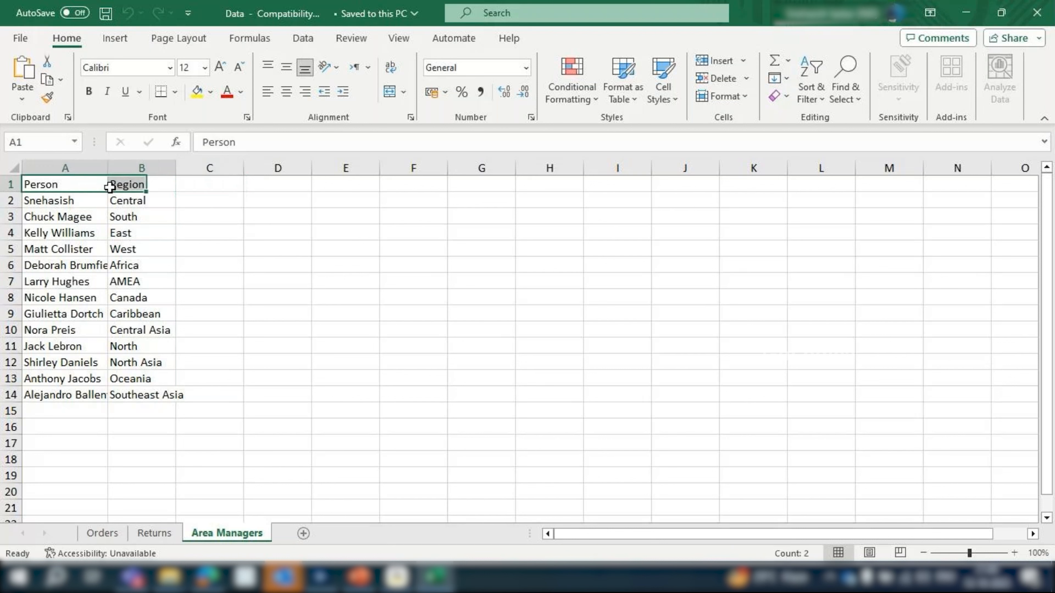
{"action": "left_click", "coordinate": [10, 185]}
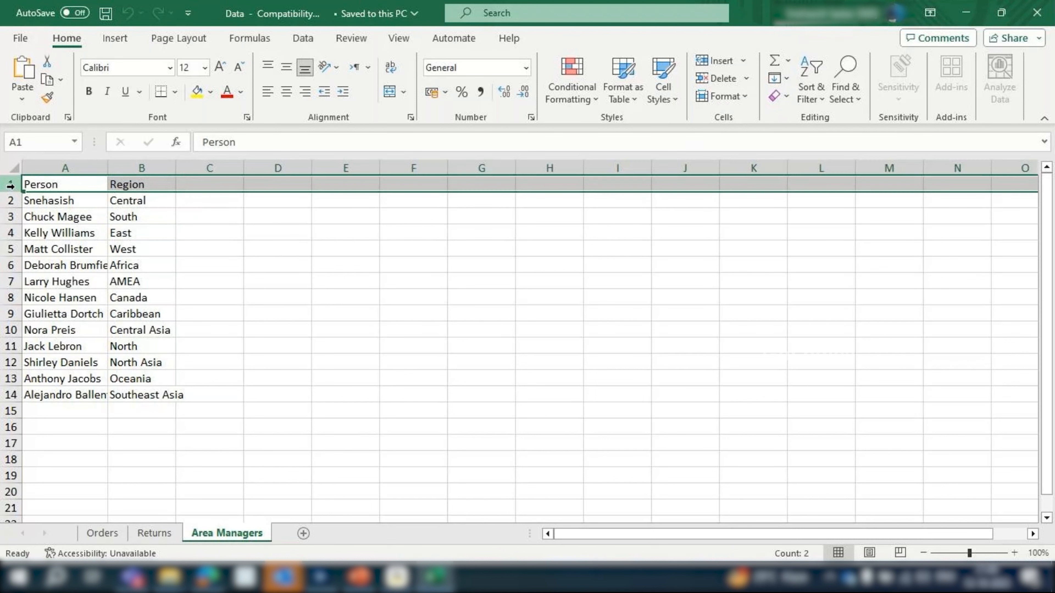
{"action": "key", "text": "ctrl+minus"}
{"action": "left_click", "coordinate": [147, 215]}
{"action": "left_click_drag", "start_coordinate": [62, 184], "coordinate": [144, 379]}
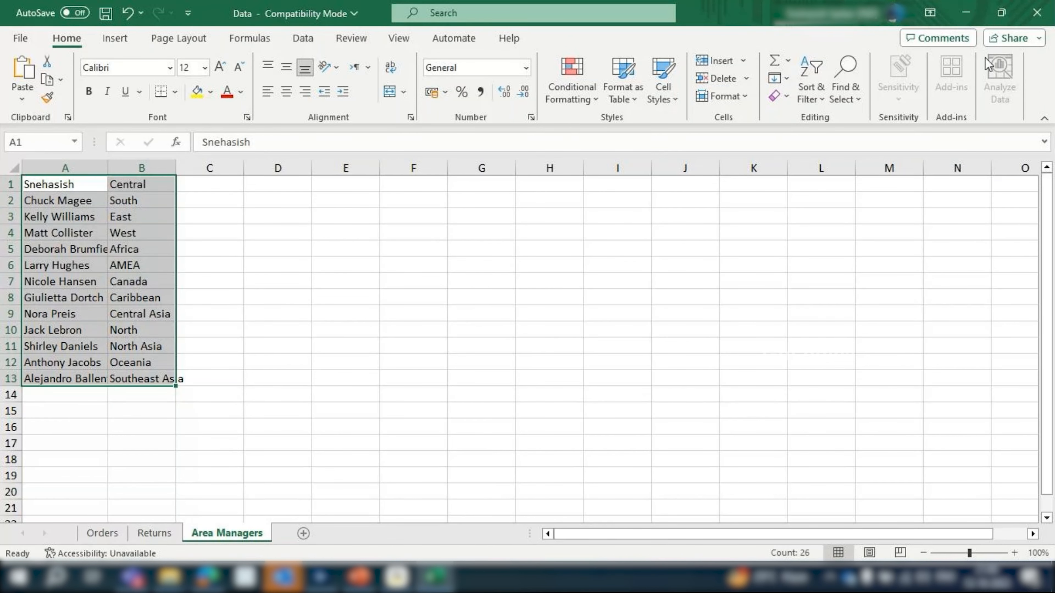
Save and close the Data workbook despite the compatibility notice, and rerun the workflow in Alteryx Designer
{"action": "left_click", "coordinate": [1036, 13]}
{"action": "left_click", "coordinate": [494, 318]}
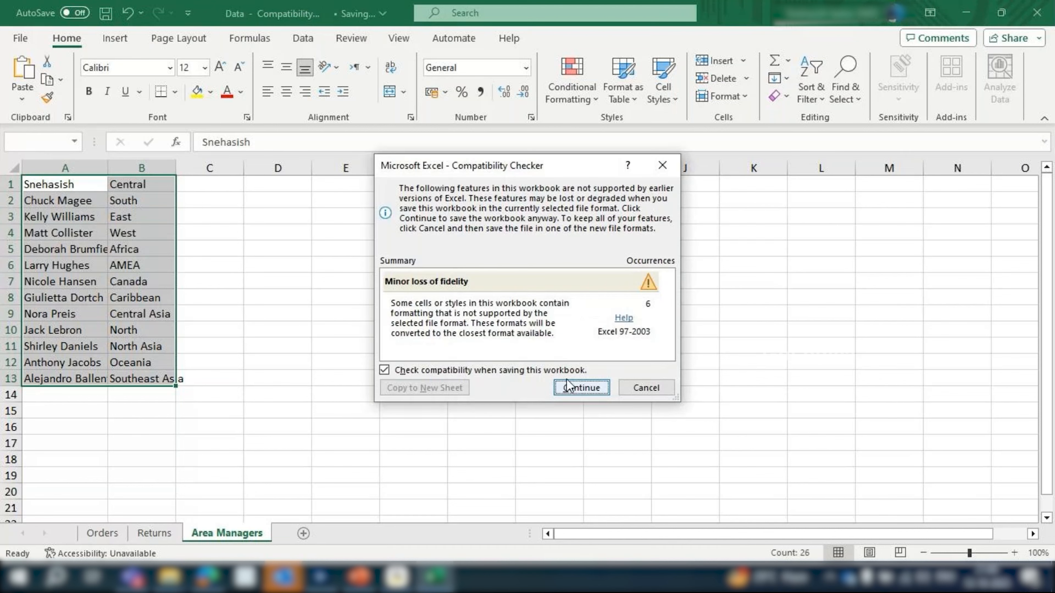
{"action": "left_click", "coordinate": [568, 386]}
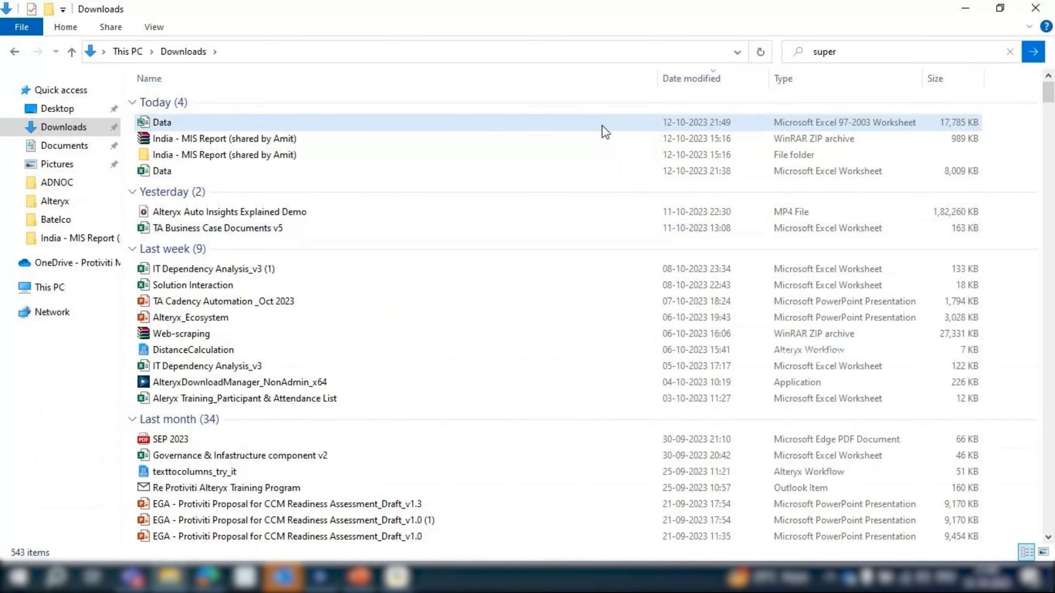
{"action": "left_click", "coordinate": [310, 577]}
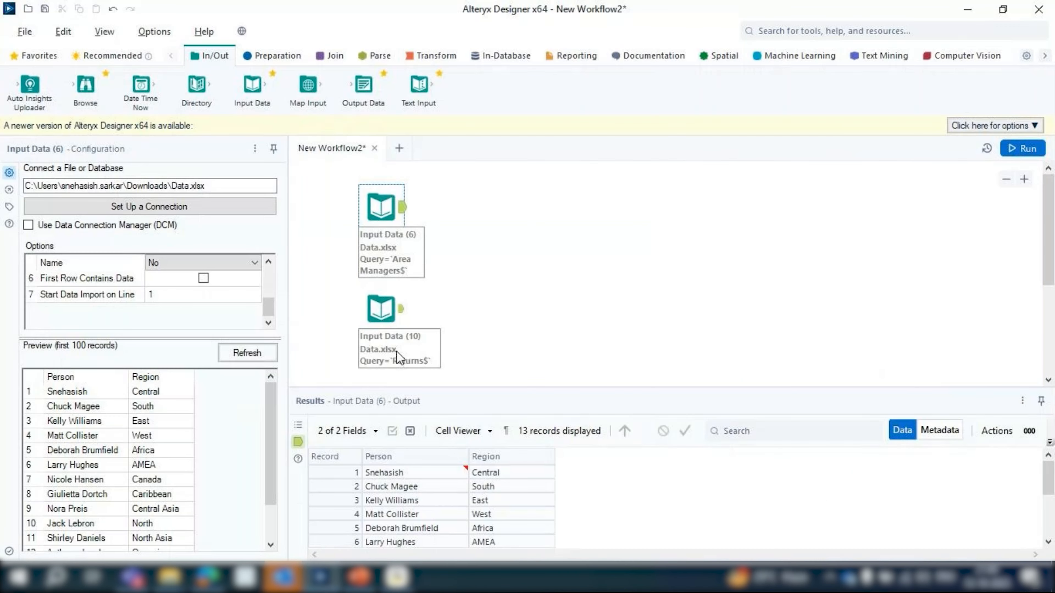
{"action": "key", "text": "ctrl+r"}
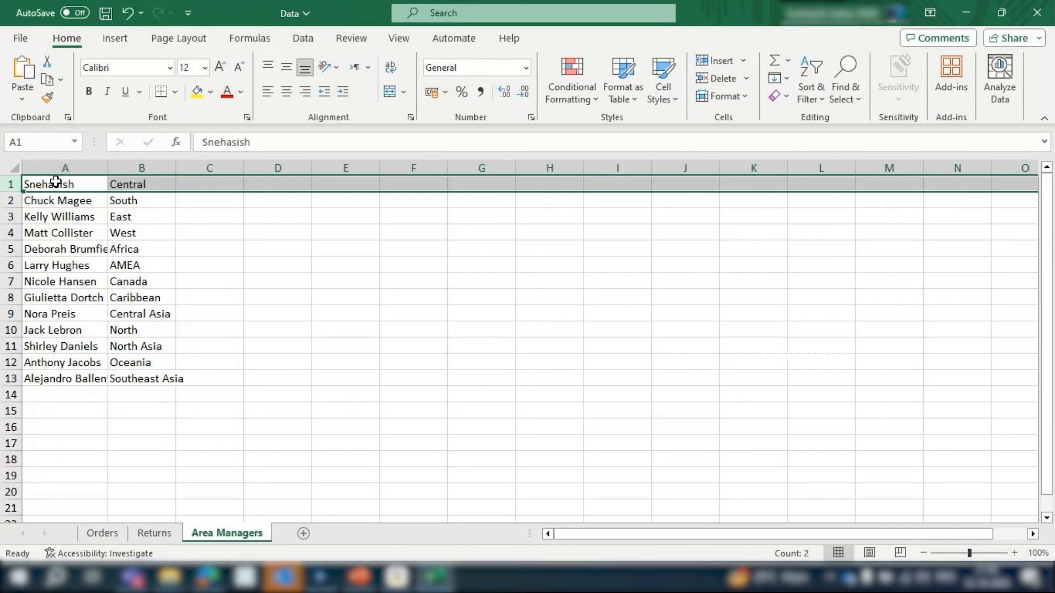
Review the headerless person and region columns on the Area Managers sheet of the Data.xlsx workbook
{"action": "left_click_drag", "start_coordinate": [55, 182], "coordinate": [143, 376]}
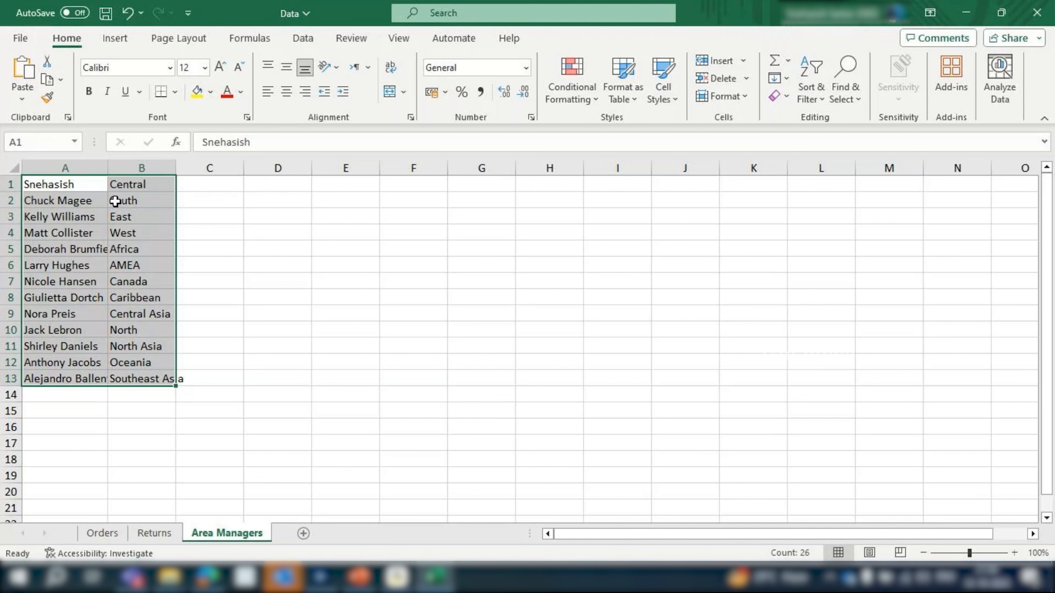
{"action": "left_click", "coordinate": [138, 188]}
{"action": "left_click_drag", "start_coordinate": [138, 188], "coordinate": [146, 372]}
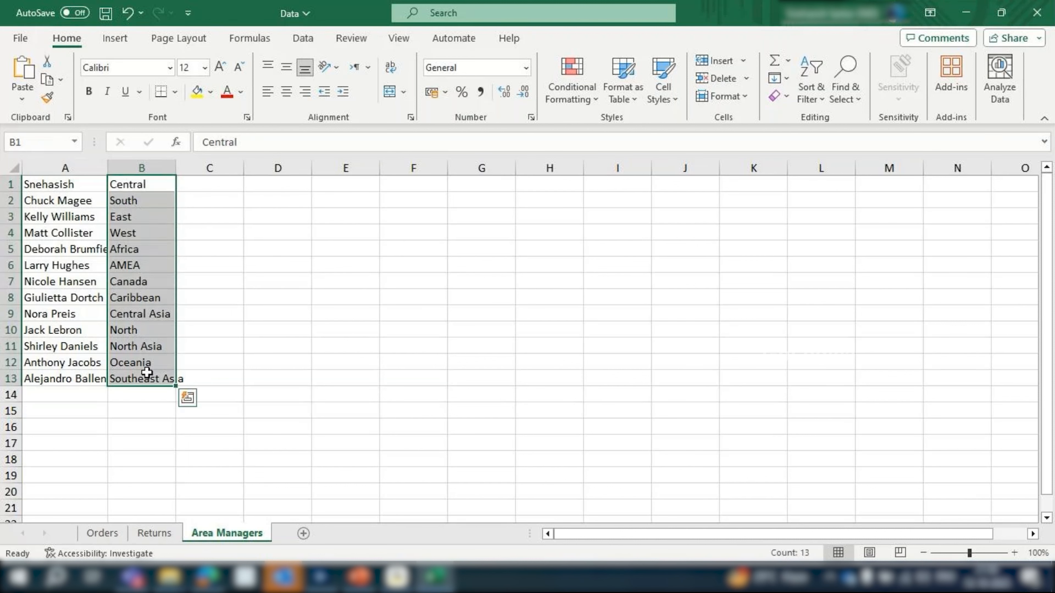
{"action": "left_click", "coordinate": [482, 392]}
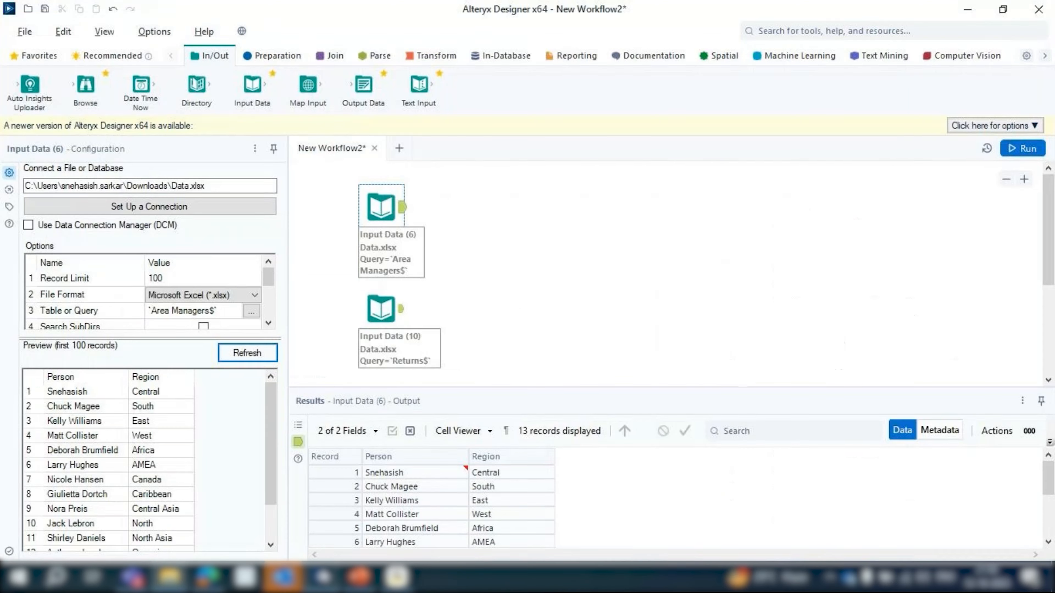
Rerun the workflow in Alteryx Designer and examine the Area Managers tool's output in an enlarged results area
{"action": "left_click", "coordinate": [1039, 152]}
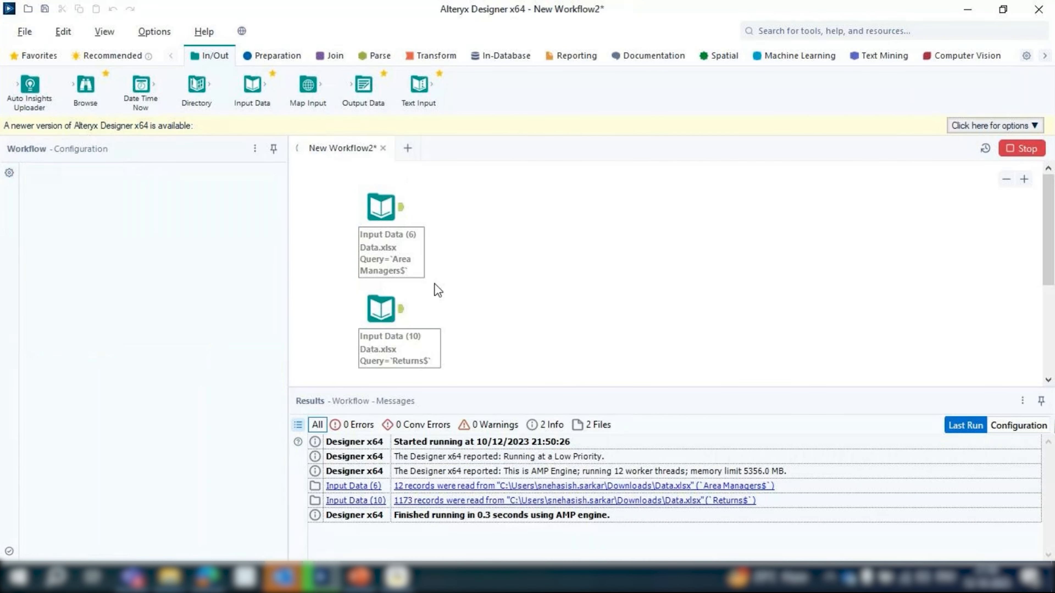
{"action": "left_click", "coordinate": [397, 193]}
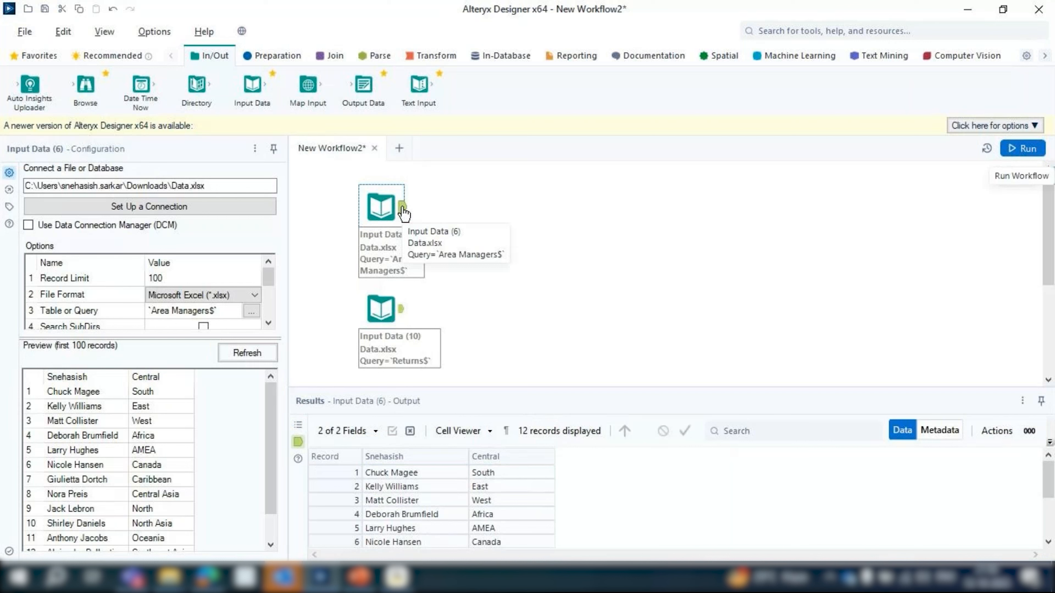
{"action": "left_click_drag", "start_coordinate": [527, 390], "coordinate": [530, 269]}
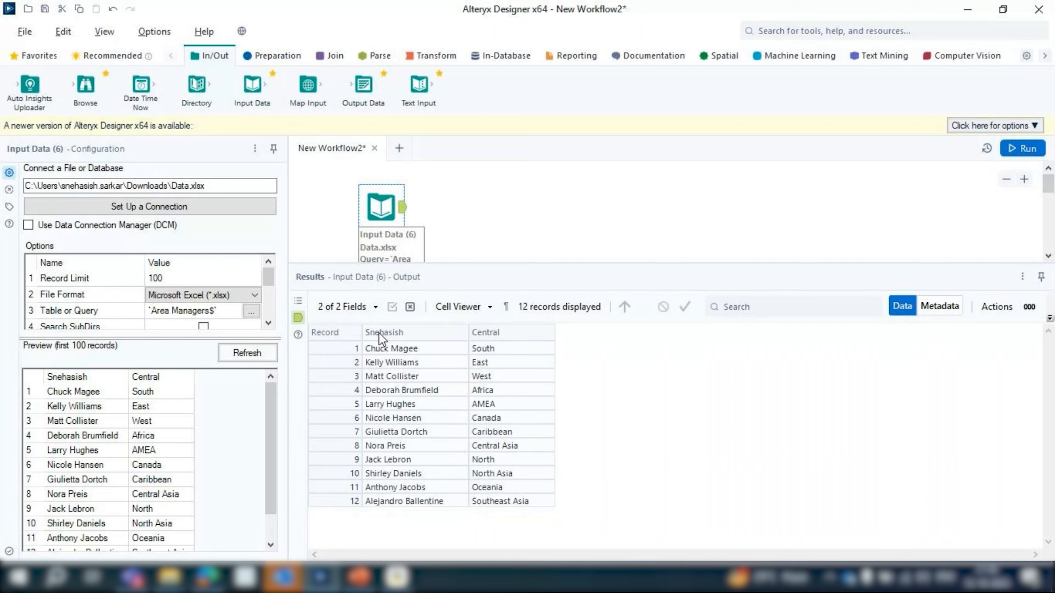
Enable First Row Contains Data for the Area Managers Input Data tool, rerun the workflow, and inspect the output field names
{"action": "left_click_drag", "start_coordinate": [167, 337], "coordinate": [167, 422]}
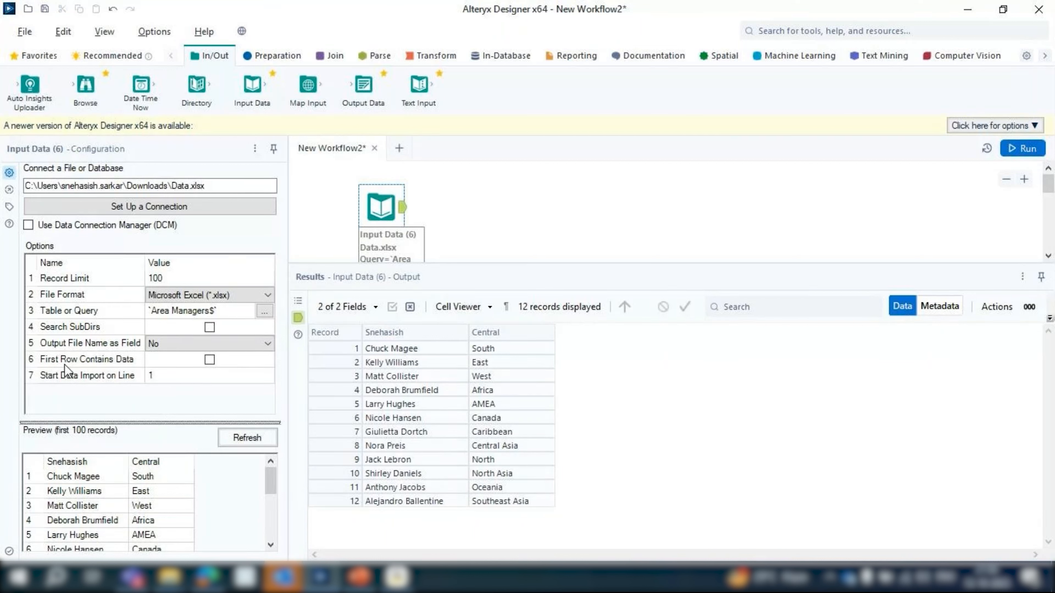
{"action": "left_click", "coordinate": [210, 360]}
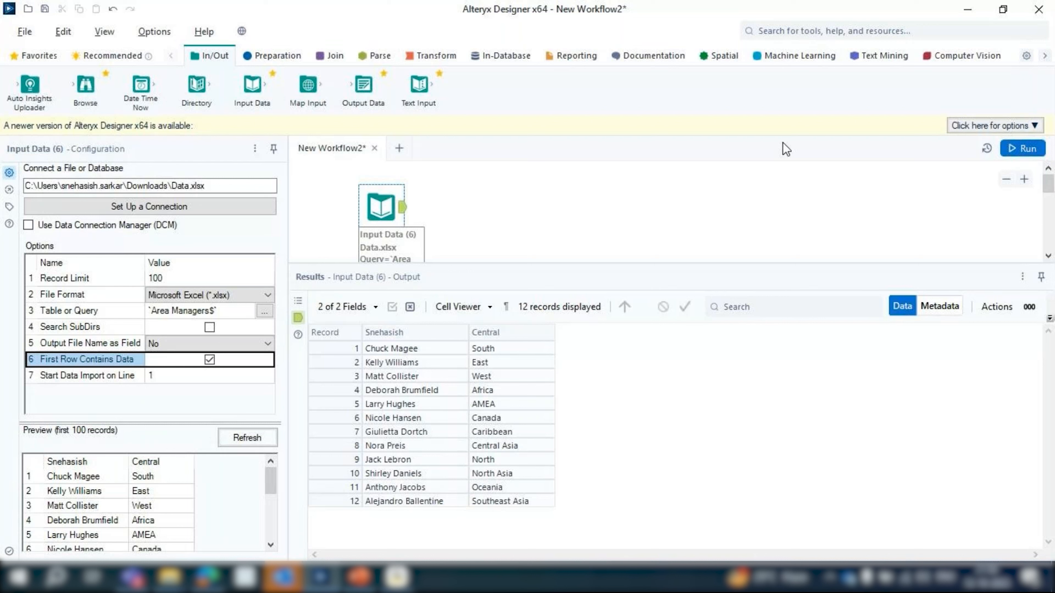
{"action": "left_click", "coordinate": [1024, 153]}
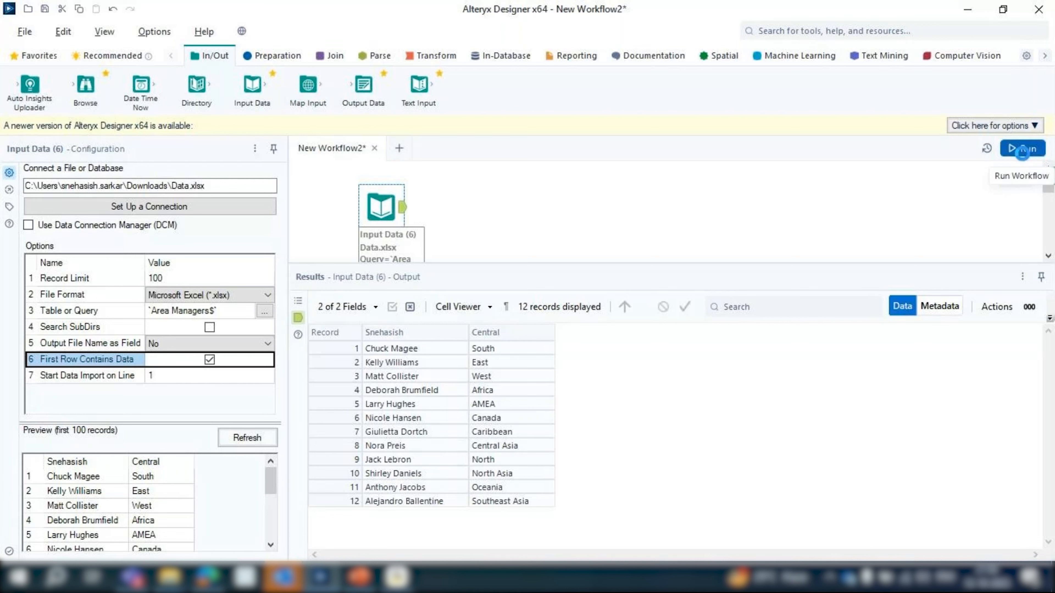
{"action": "mouse_move", "coordinate": [366, 334]}
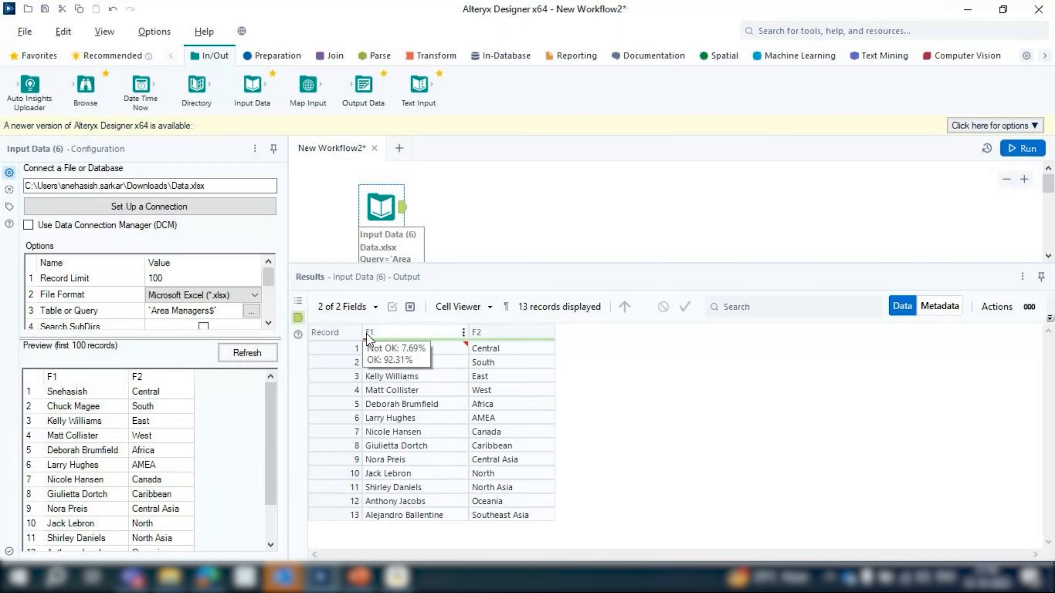
{"action": "mouse_move", "coordinate": [400, 350]}
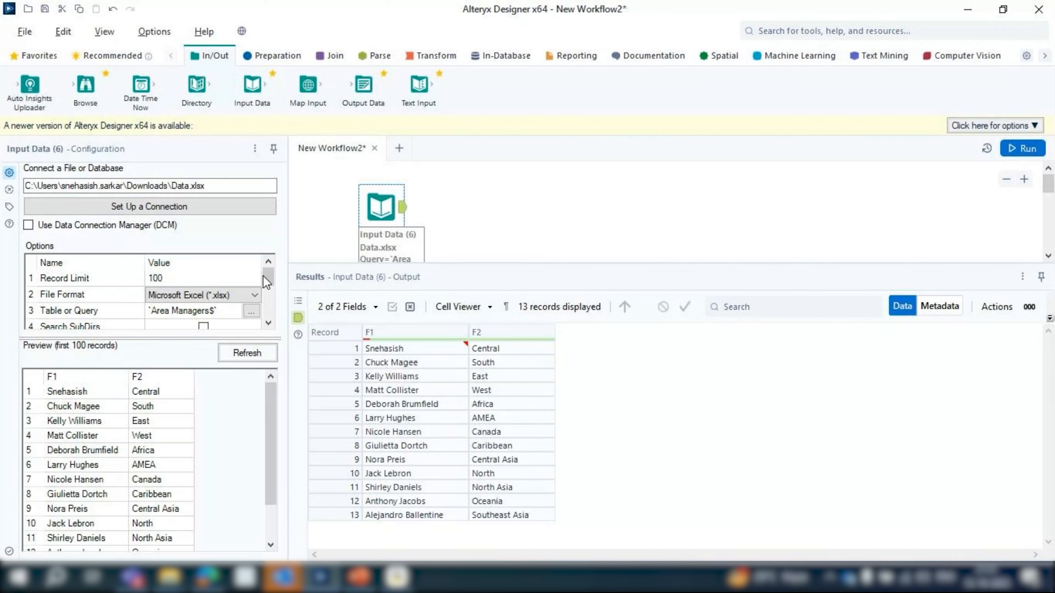
{"action": "scroll", "coordinate": [227, 293], "scroll_direction": "down", "scroll_amount": 2}
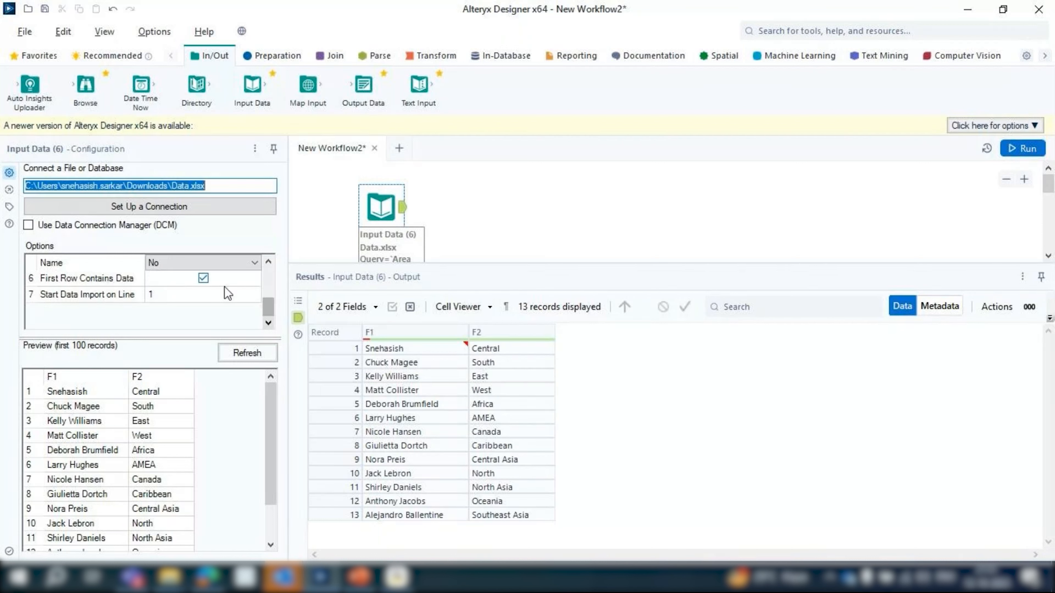
Disable First Row Contains Data for the Area Managers input and open the Data.xlsx workbook from Downloads in Excel
{"action": "left_click", "coordinate": [203, 278]}
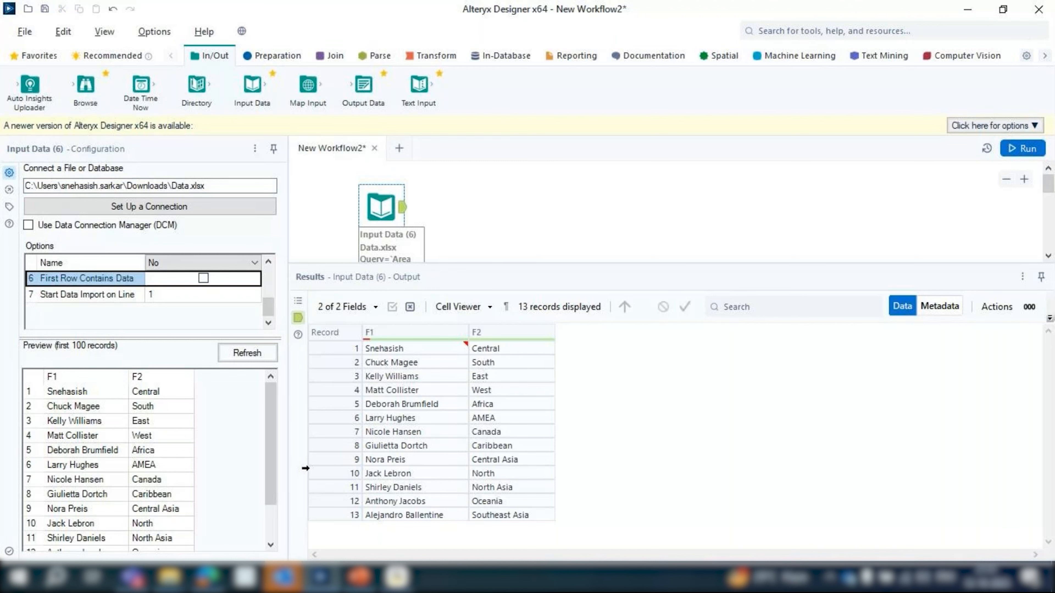
{"action": "mouse_move", "coordinate": [169, 577]}
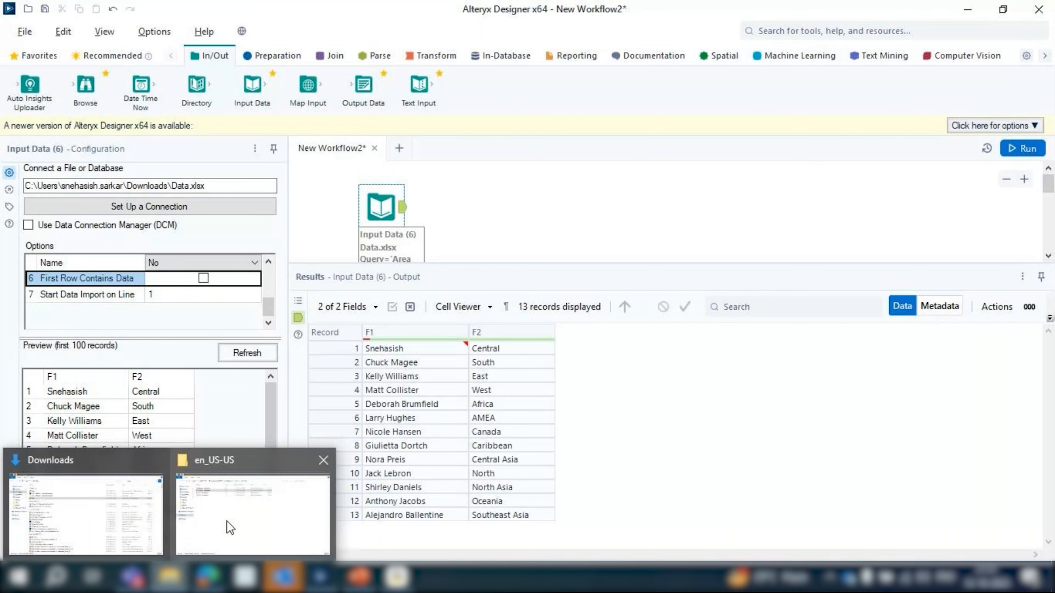
{"action": "left_click", "coordinate": [125, 515]}
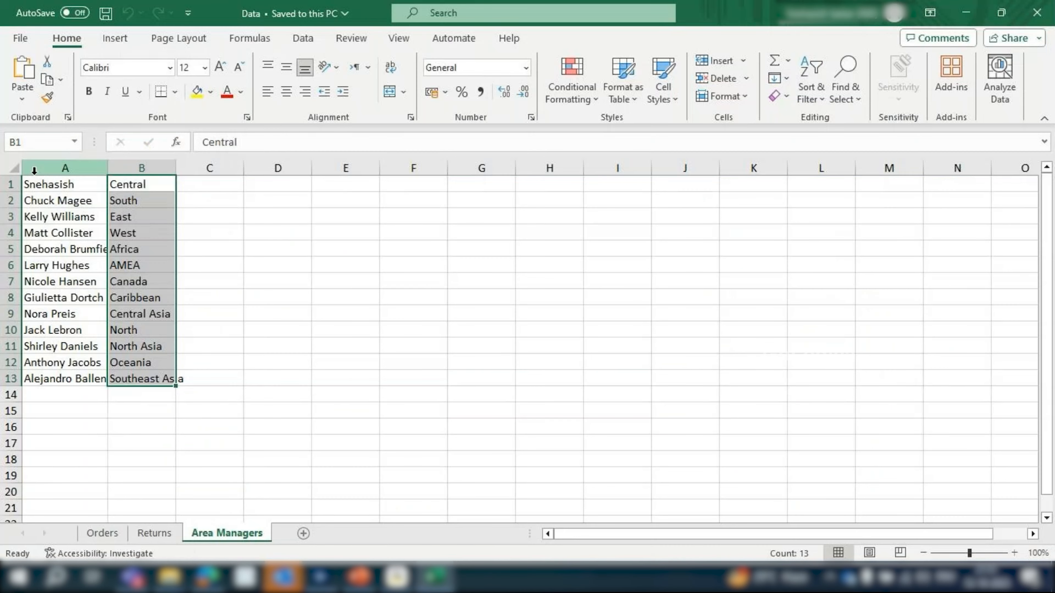
Insert a row above the Area Managers data and enter the headers Name in A1 and Region in B1
{"action": "left_click", "coordinate": [9, 184]}
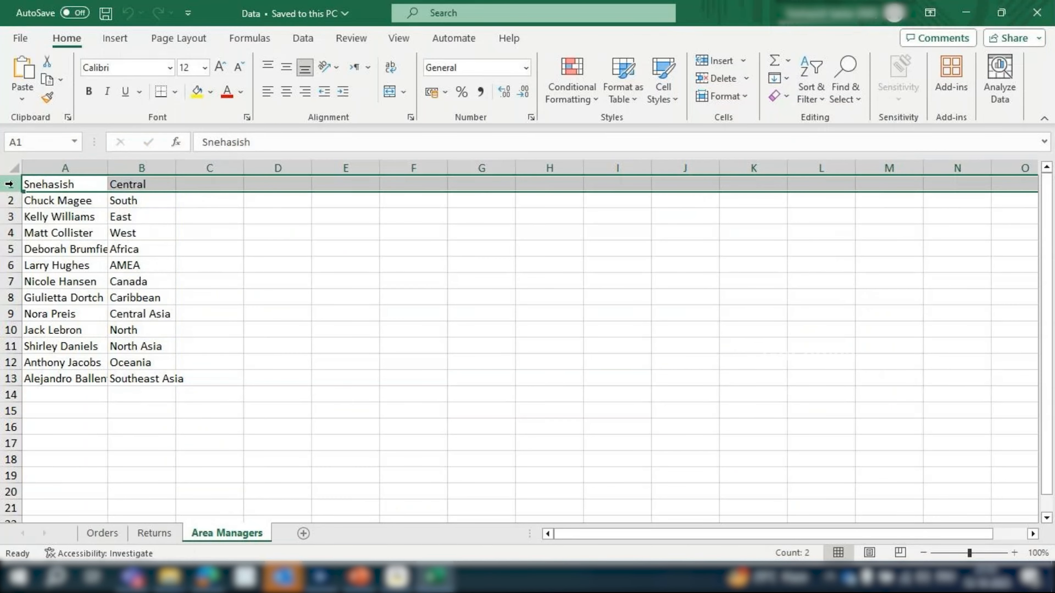
{"action": "key", "text": "ctrl+shift+plus"}
{"action": "left_click", "coordinate": [59, 188]}
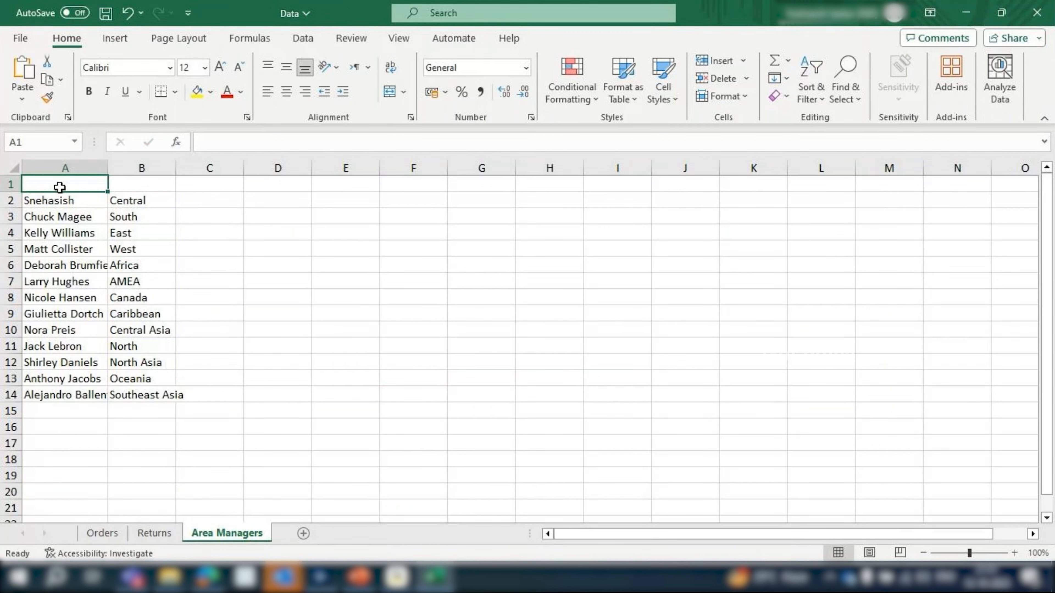
{"action": "type", "text": "Name"}
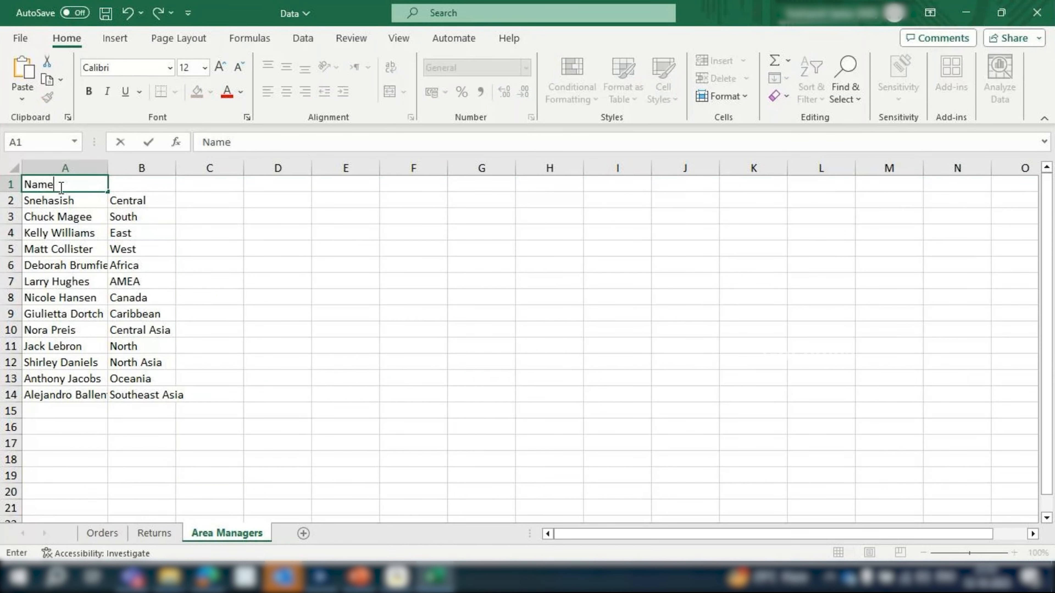
{"action": "left_click", "coordinate": [147, 184]}
{"action": "type", "text": "Regio"}
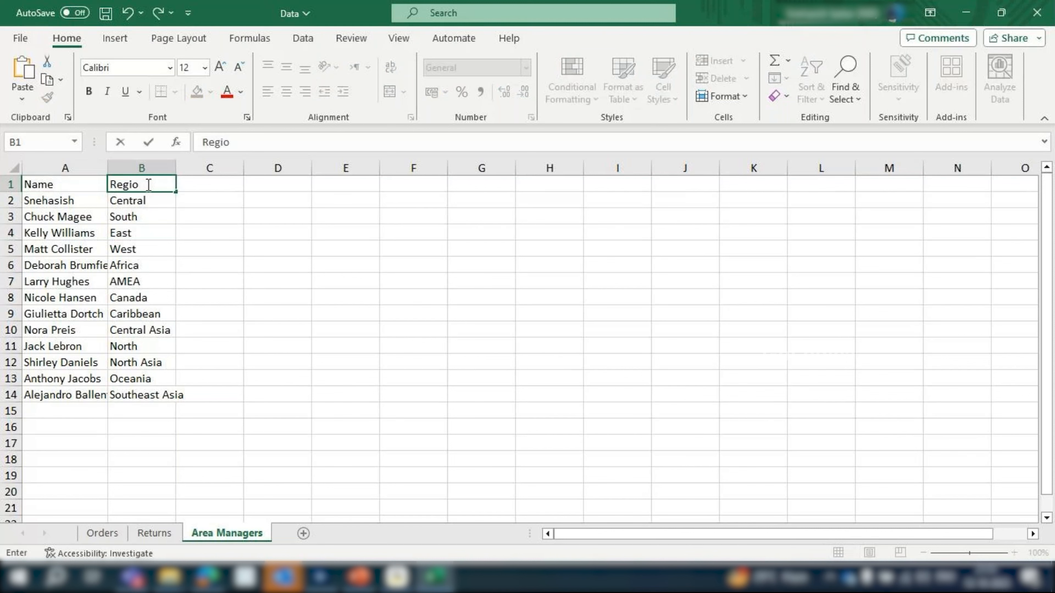
{"action": "type", "text": "n"}
{"action": "left_click", "coordinate": [233, 206]}
Insert four blank rows above the Name and Region header row on the Area Managers sheet
{"action": "left_click", "coordinate": [2, 200]}
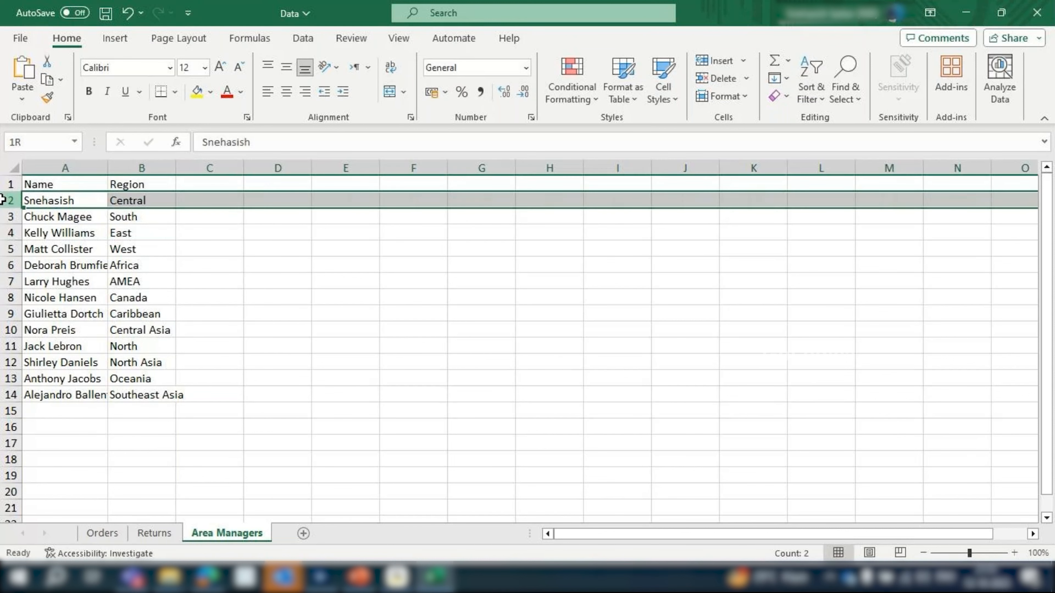
{"action": "left_click", "coordinate": [8, 185]}
{"action": "key", "text": "ctrl+shift+plus"}
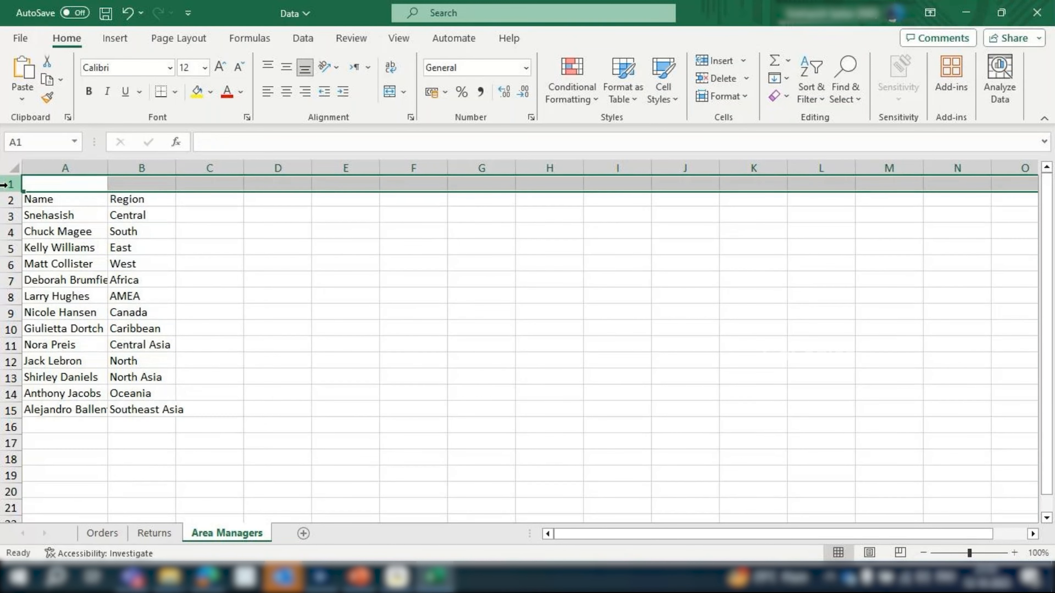
{"action": "key", "text": "ctrl+shift+plus"}
{"action": "key", "text": "ctrl+shift+plus"}
{"action": "key", "text": "ctrl+shift+plus"}
Enter the note "This file was last updated on XXXX" in cell A1 of the Area Managers sheet
{"action": "left_click", "coordinate": [47, 183]}
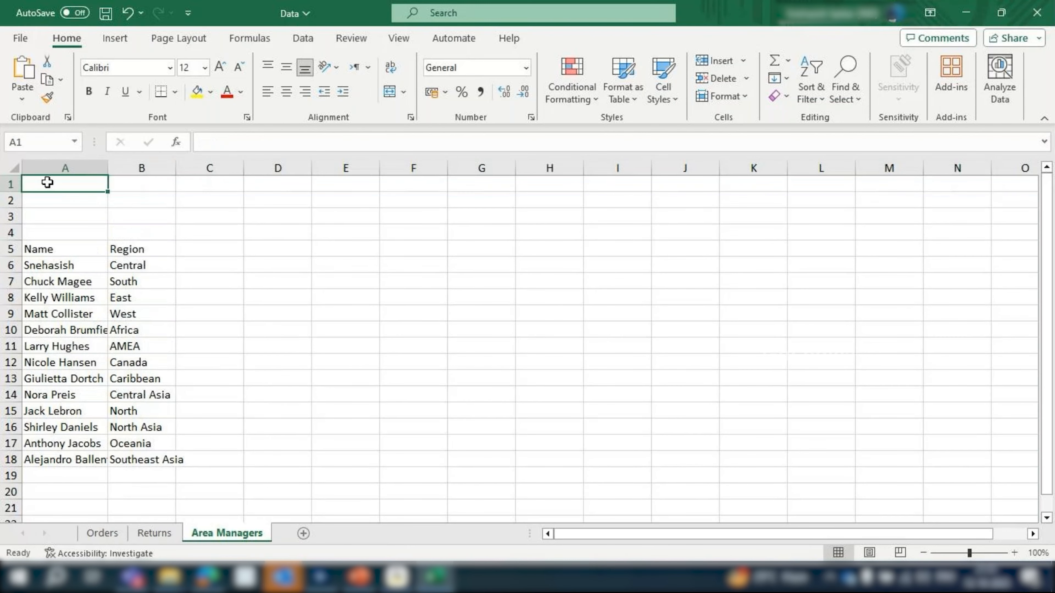
{"action": "type", "text": "Tnsi"}
{"action": "key", "text": "BackSpace"}
{"action": "key", "text": "BackSpace"}
{"action": "type", "text": "i"}
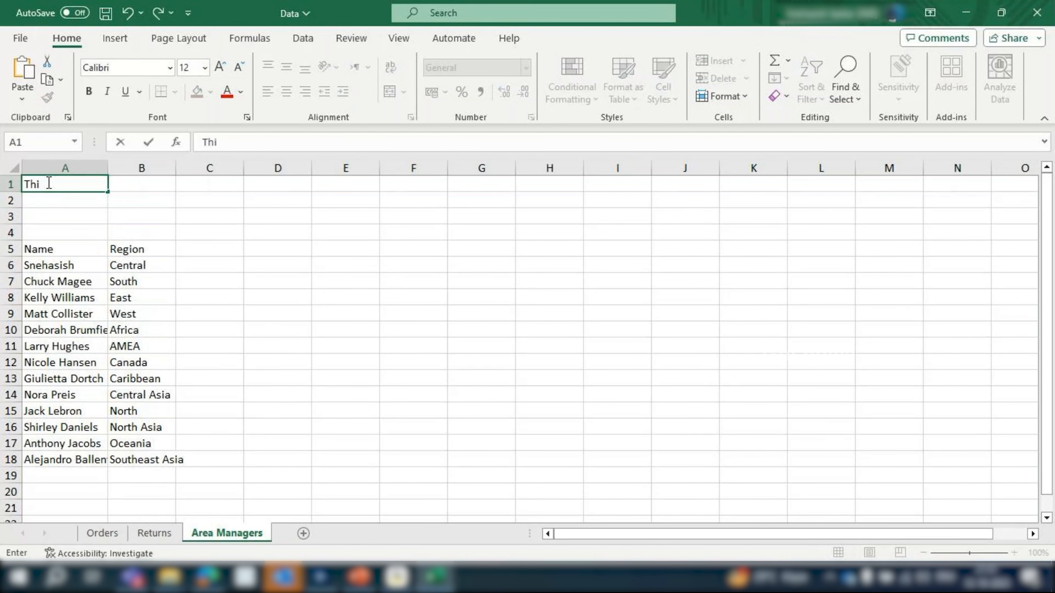
{"action": "type", "text": "s file i"}
{"action": "key", "text": "BackSpace"}
{"action": "type", "text": "was last"}
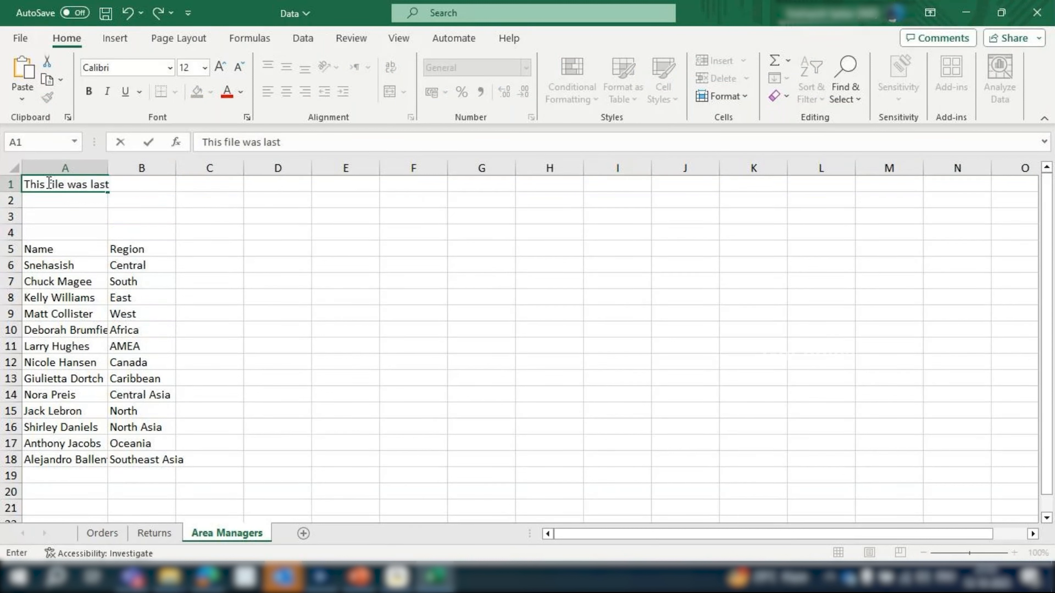
{"action": "type", "text": " updated i"}
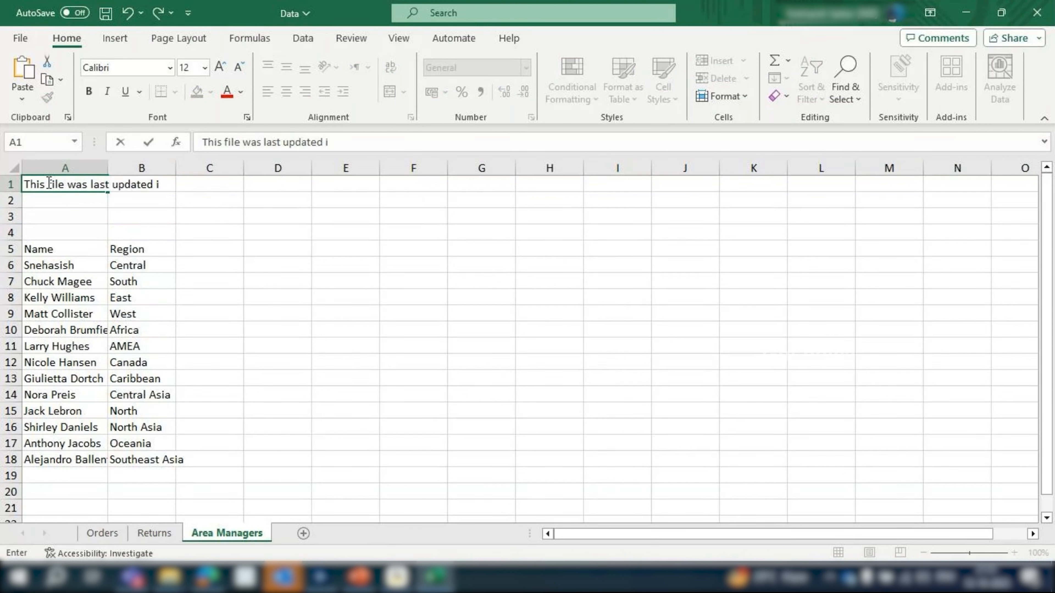
{"action": "key", "text": "BackSpace"}
{"action": "type", "text": "on XXXX"}
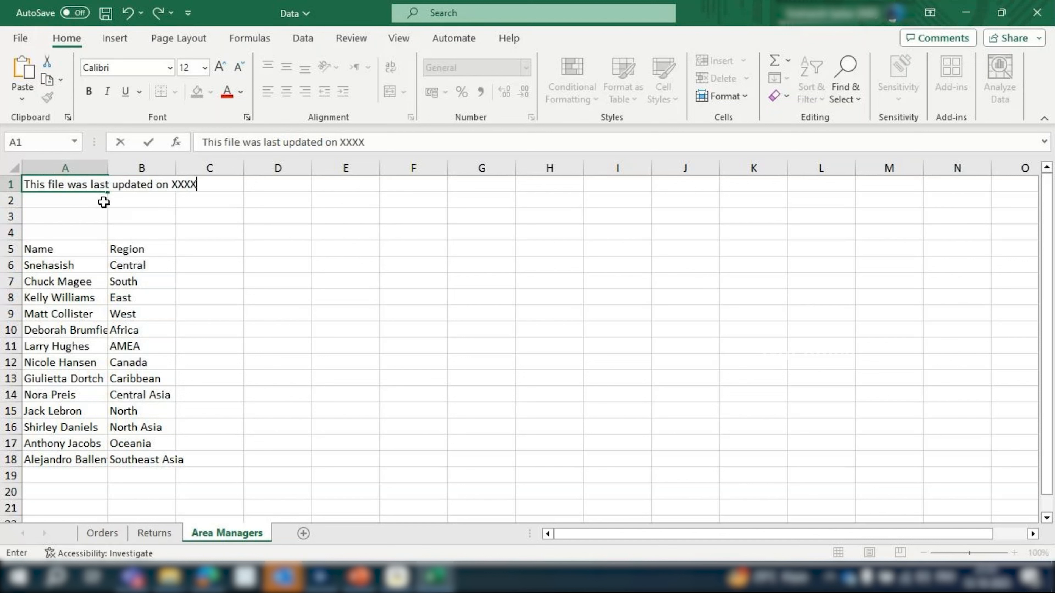
{"action": "left_click", "coordinate": [119, 214]}
{"action": "key", "text": "ctrl+Home"}
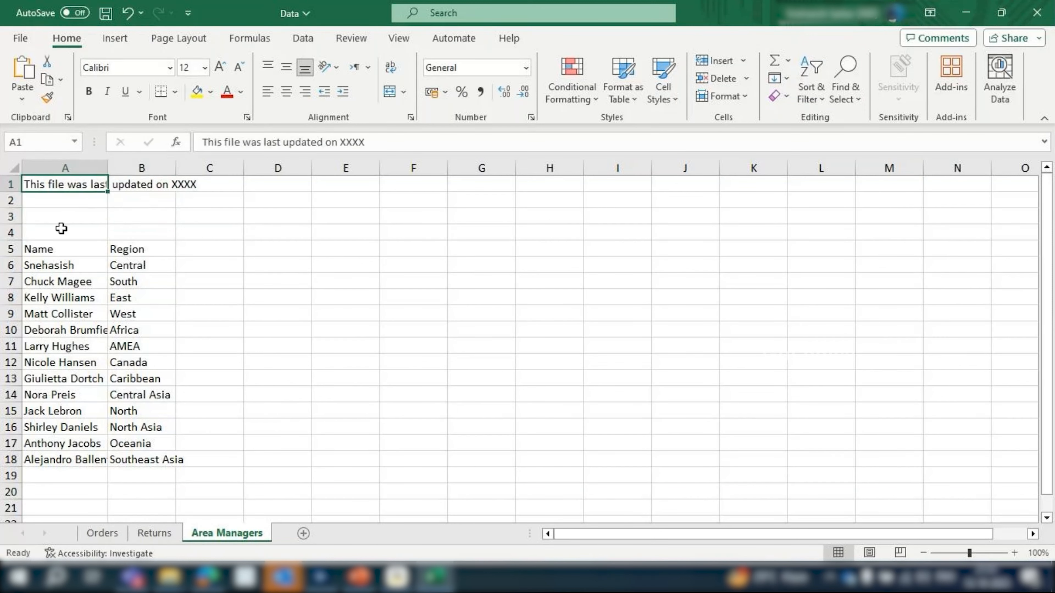
Check the rows above the header, save and close the Data workbook, and rerun the workflow in Alteryx Designer
{"action": "left_click", "coordinate": [55, 216]}
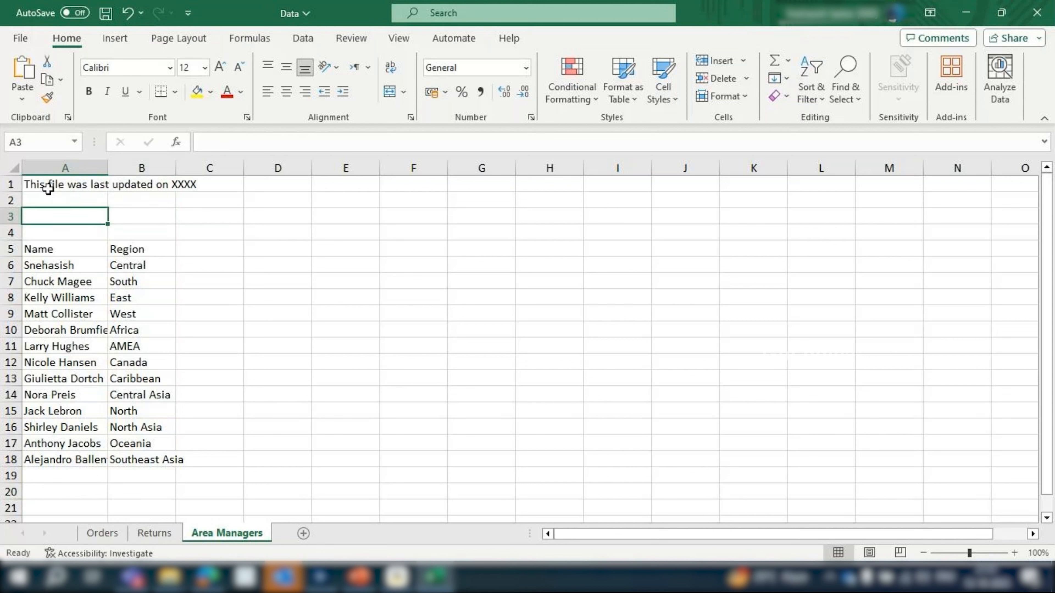
{"action": "left_click_drag", "start_coordinate": [48, 188], "coordinate": [79, 233]}
{"action": "left_click", "coordinate": [199, 202]}
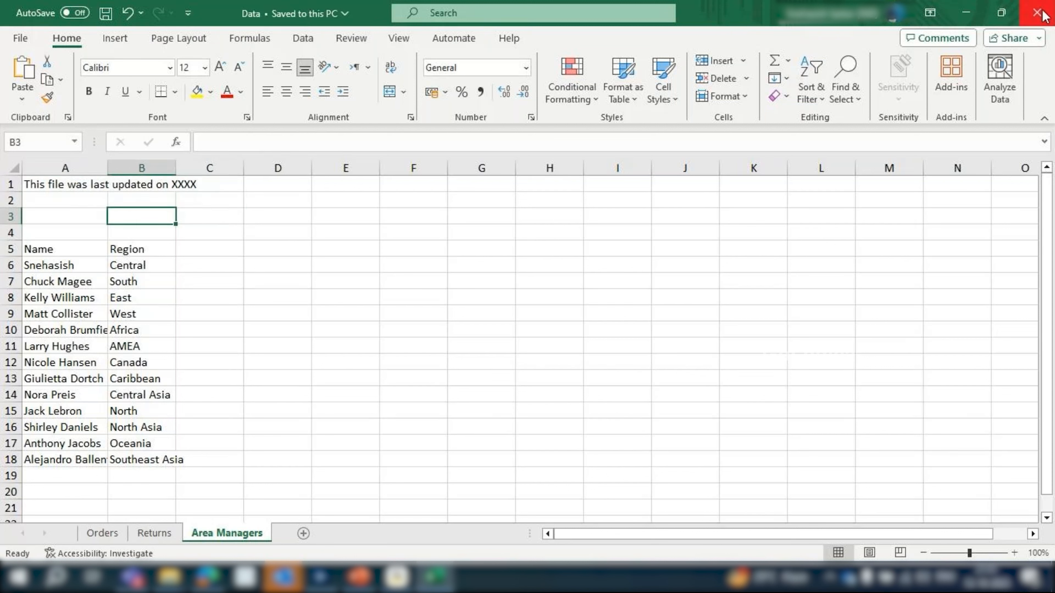
{"action": "left_click", "coordinate": [1037, 13]}
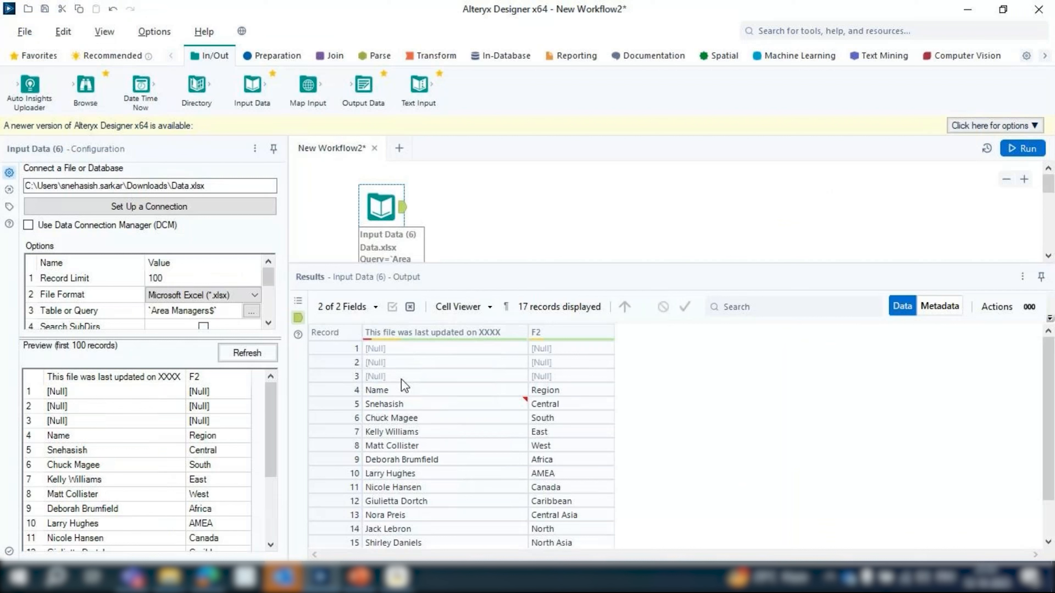
Examine the field names in the Area Managers output and select the record holding the Name and Region headers
{"action": "mouse_move", "coordinate": [380, 340]}
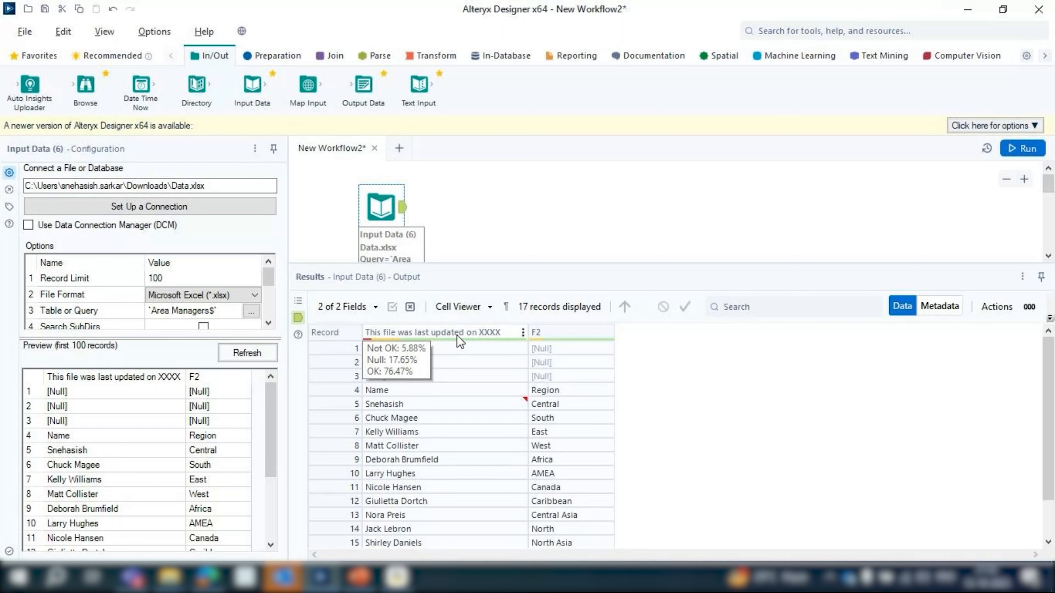
{"action": "mouse_move", "coordinate": [544, 338]}
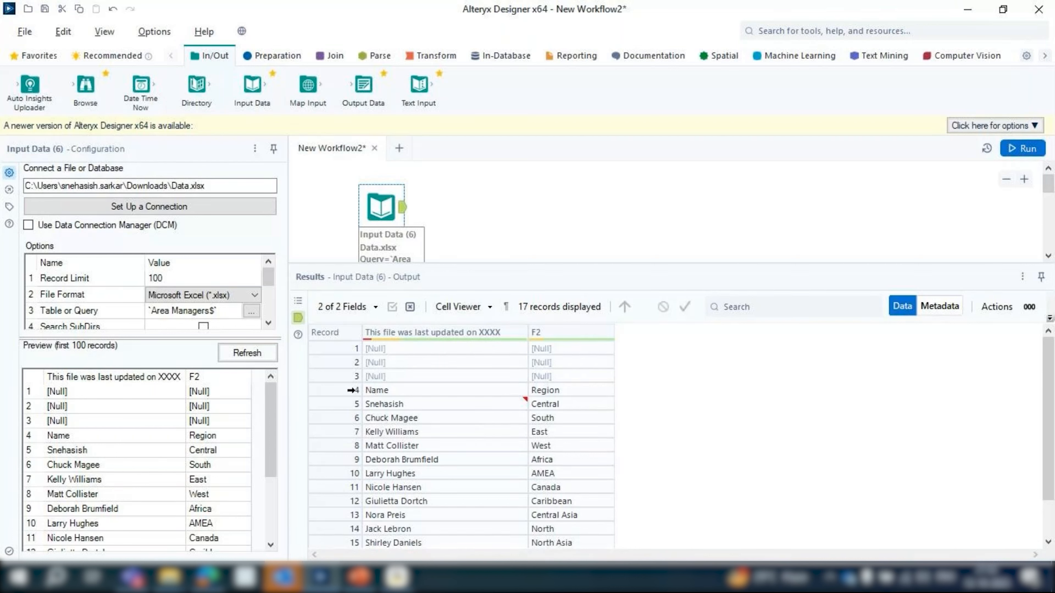
{"action": "left_click", "coordinate": [351, 390]}
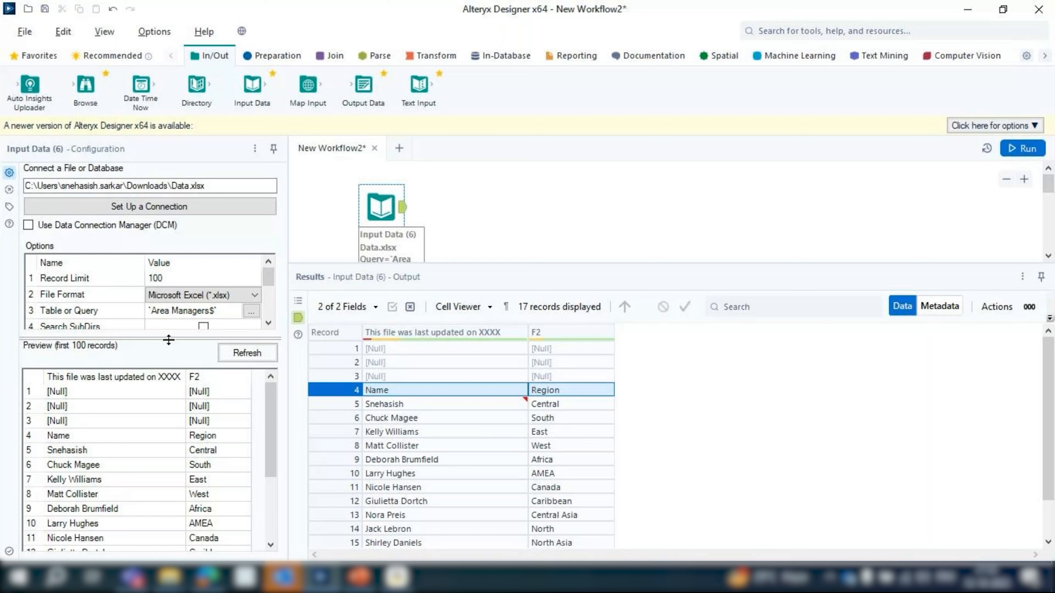
Set Start Data Import on Line to 5 for the Area Managers Input Data tool and rerun the workflow
{"action": "left_click_drag", "start_coordinate": [168, 340], "coordinate": [168, 426]}
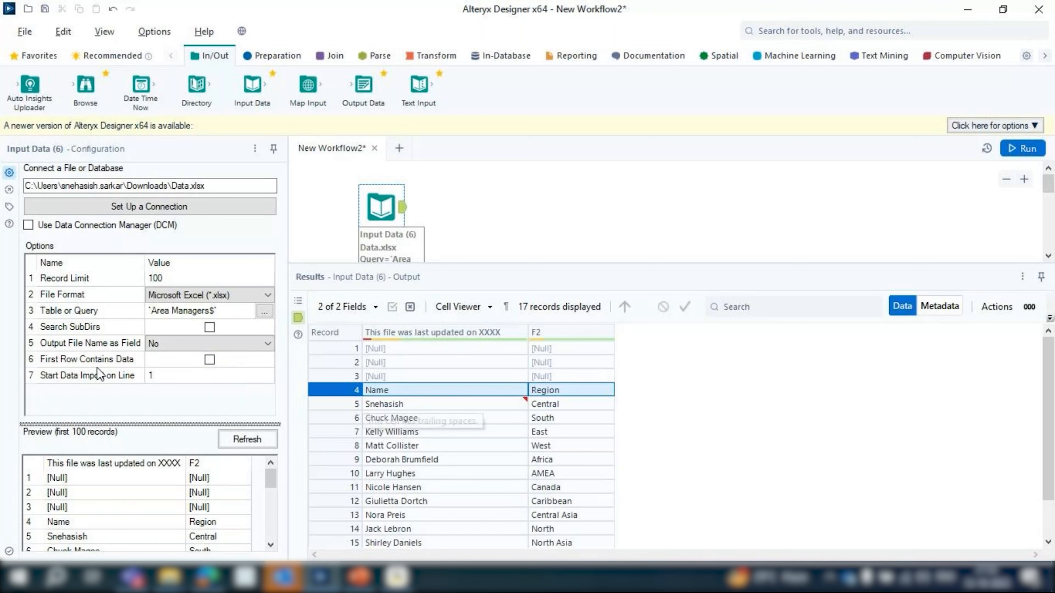
{"action": "left_click", "coordinate": [156, 376]}
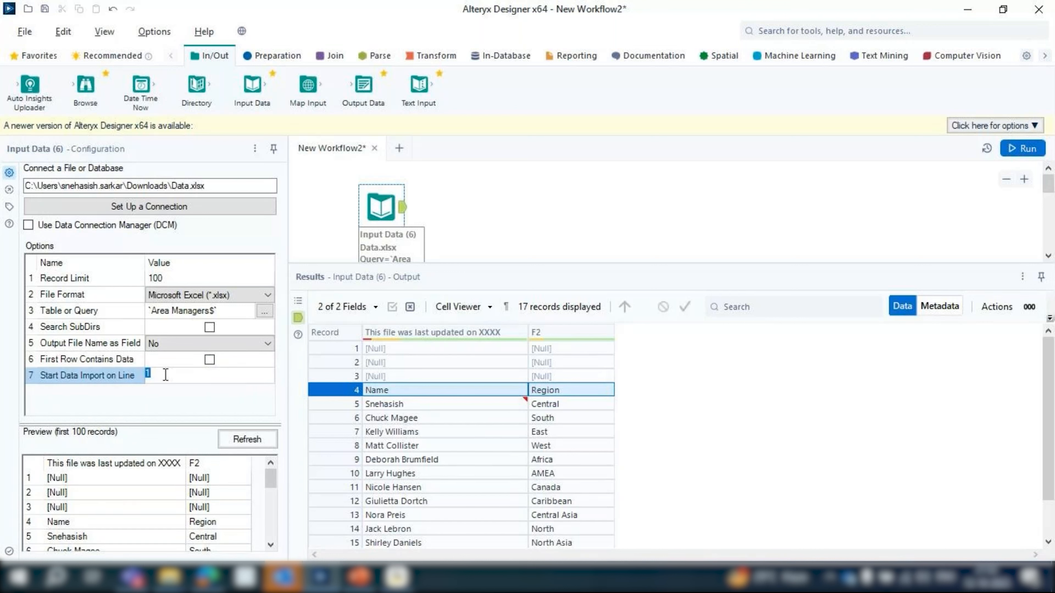
{"action": "type", "text": "5"}
{"action": "mouse_move", "coordinate": [415, 408]}
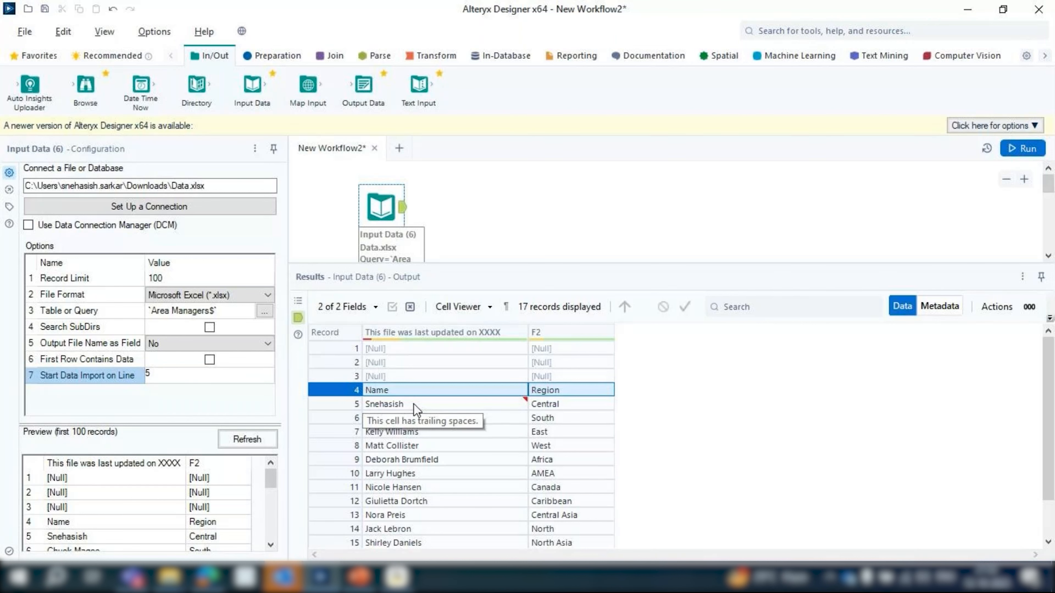
{"action": "left_click", "coordinate": [1023, 149]}
Inspect the Area Managers tool's output field names and records alongside its start-line option
{"action": "left_click", "coordinate": [409, 215]}
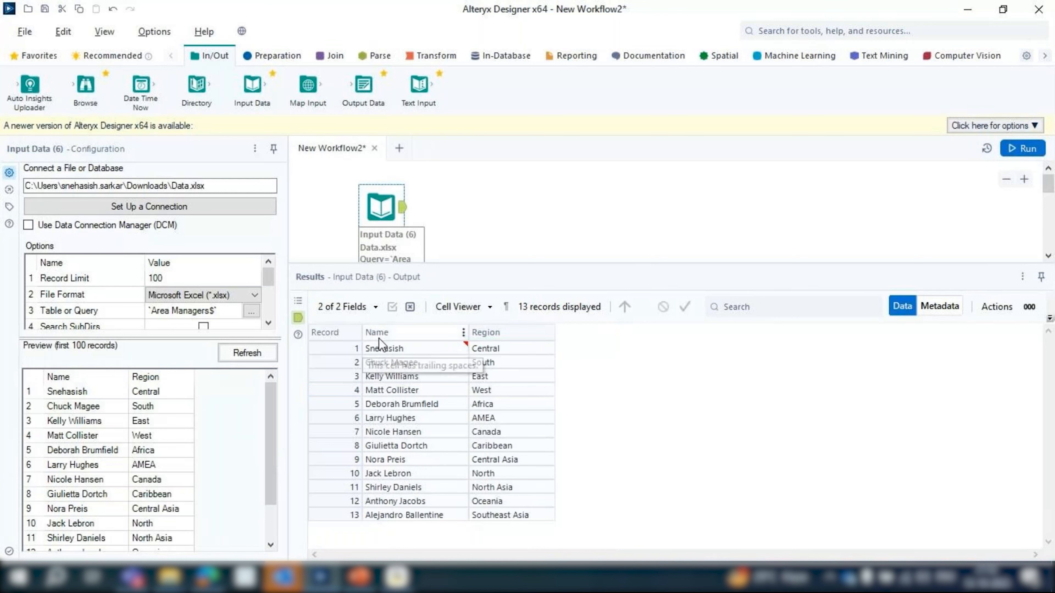
{"action": "left_click_drag", "start_coordinate": [270, 280], "coordinate": [271, 317]}
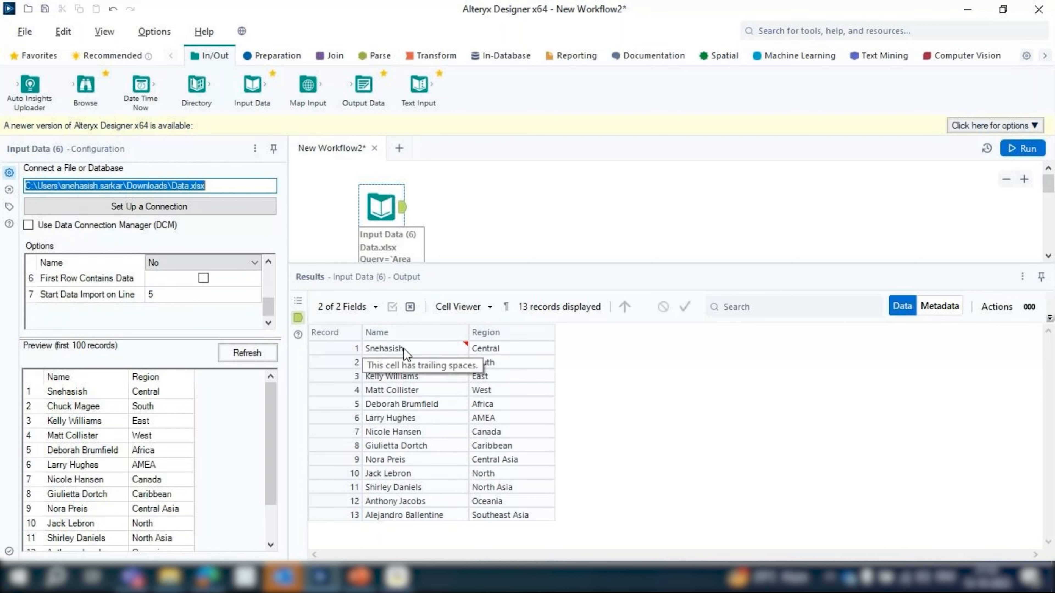
{"action": "left_click", "coordinate": [494, 349]}
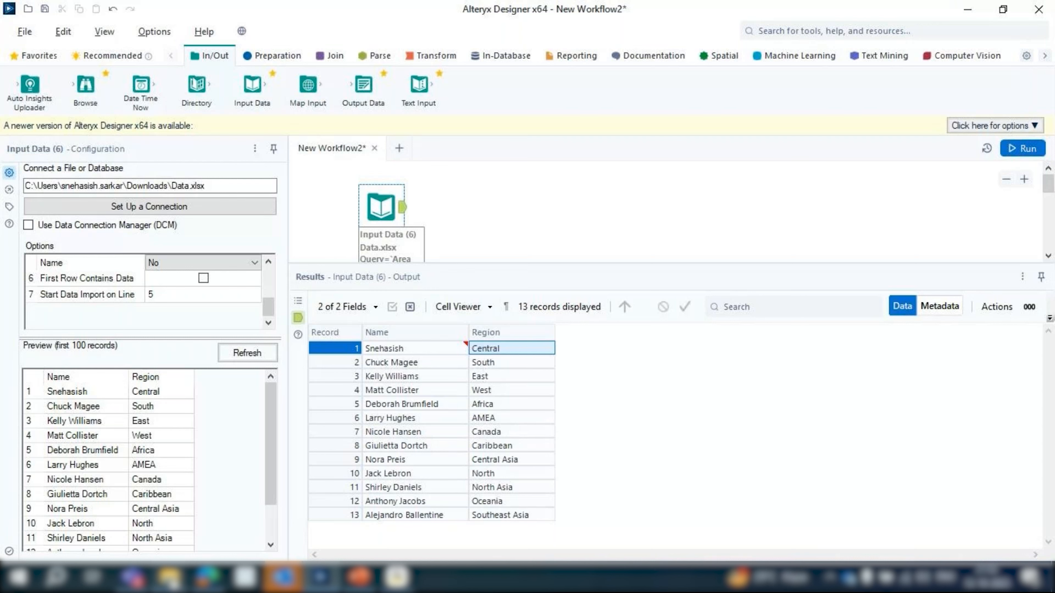
Reopen the Data.xlsx workbook from Downloads in Excel and autofit columns A and B on the Area Managers sheet
{"action": "left_click", "coordinate": [171, 579]}
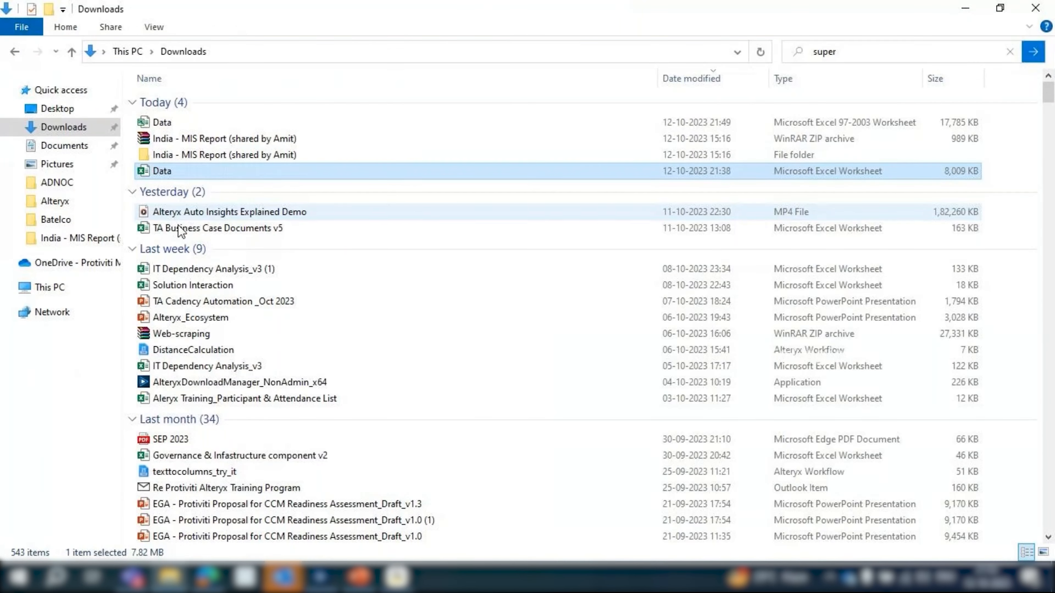
{"action": "double_click", "coordinate": [193, 171]}
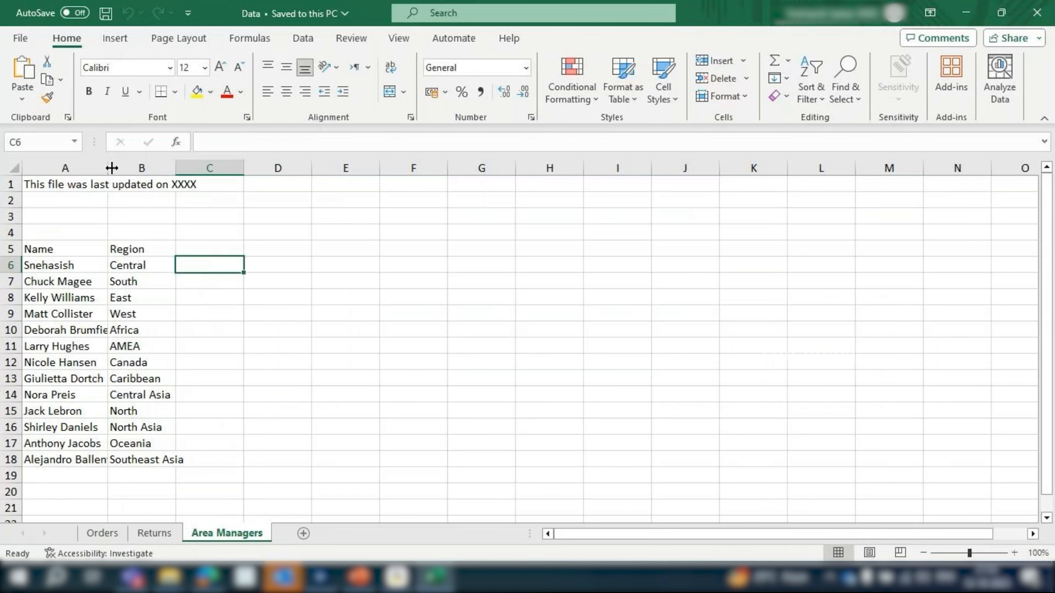
{"action": "double_click", "coordinate": [111, 168]}
{"action": "double_click", "coordinate": [274, 163]}
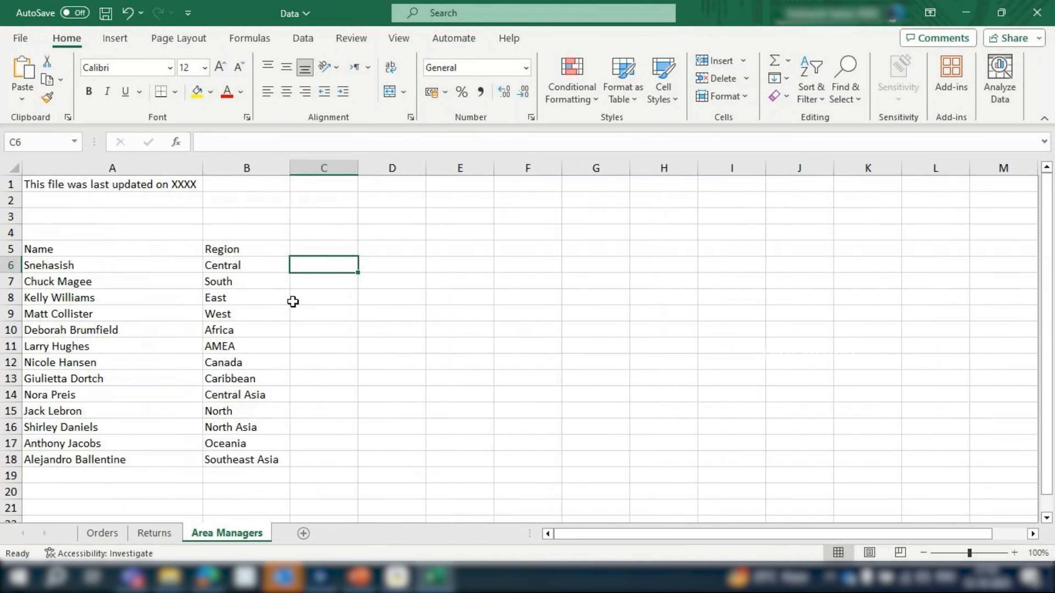
Add the header Country in cell C5 beside Region on the Area Managers sheet
{"action": "left_click", "coordinate": [266, 284]}
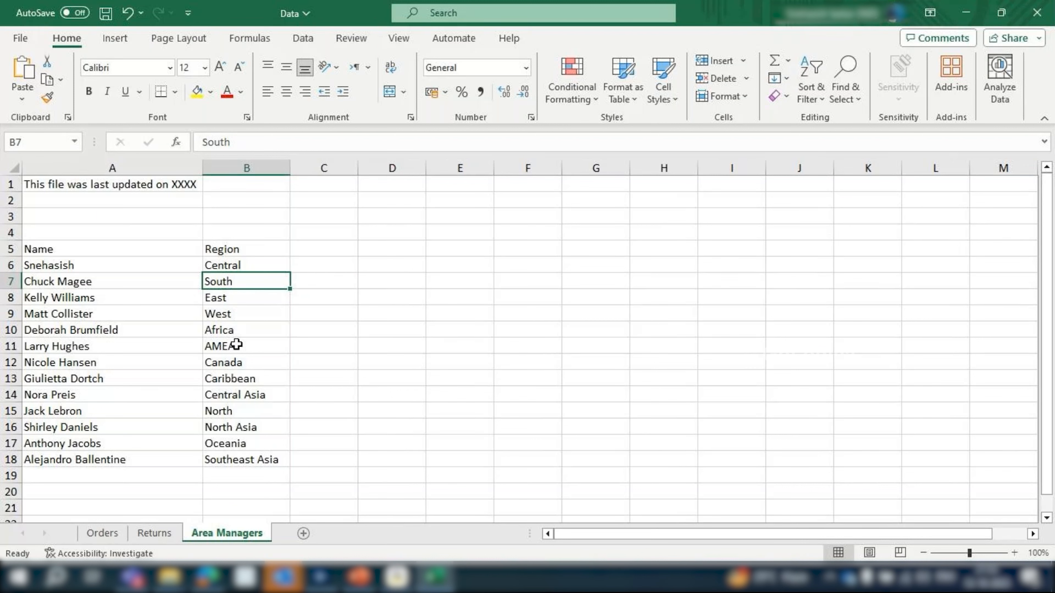
{"action": "left_click", "coordinate": [10, 200]}
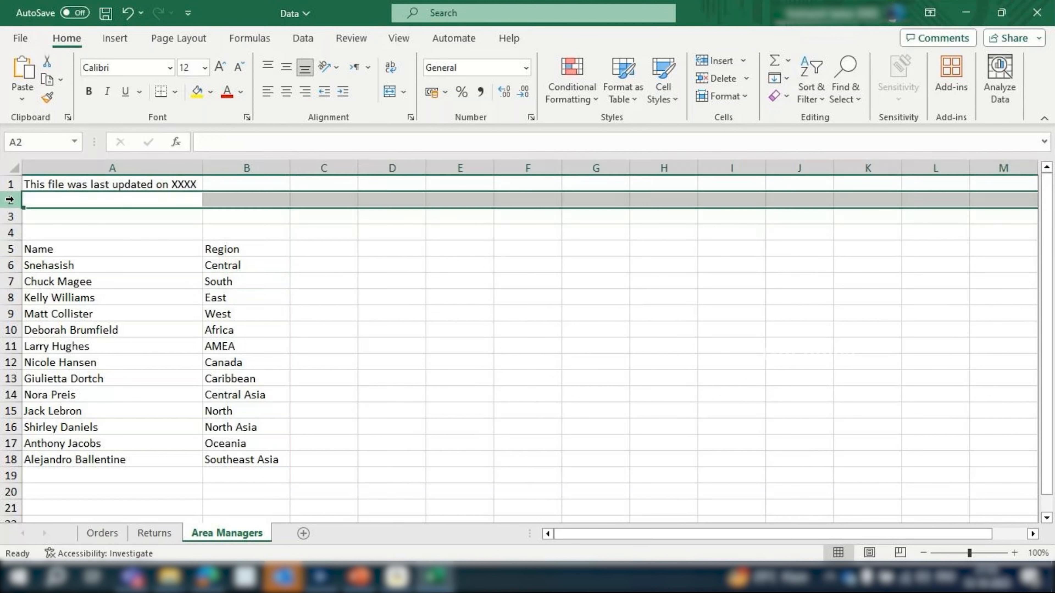
{"action": "left_click", "coordinate": [326, 247]}
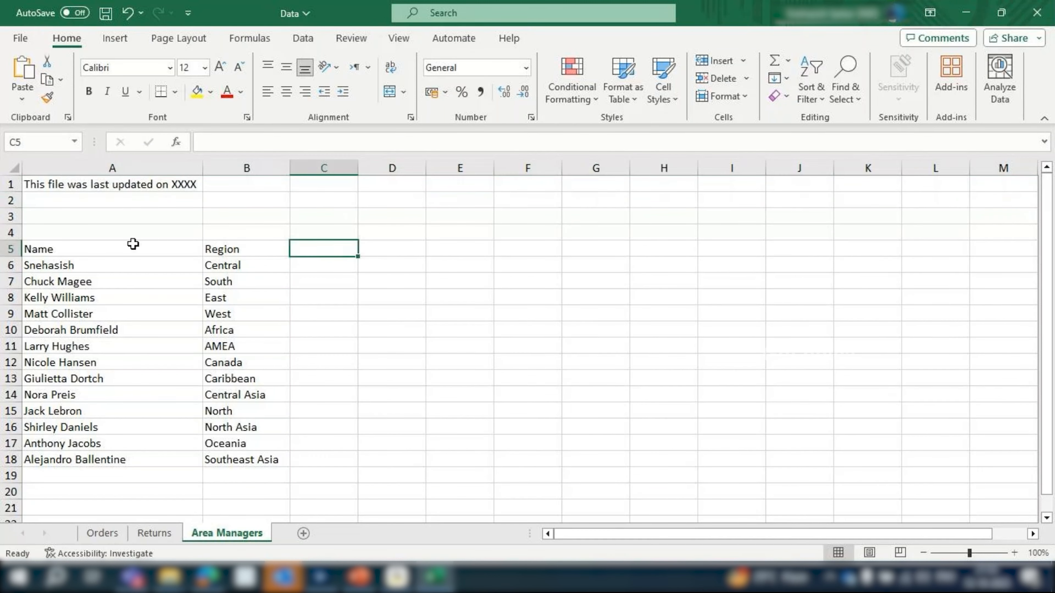
{"action": "type", "text": "Country"}
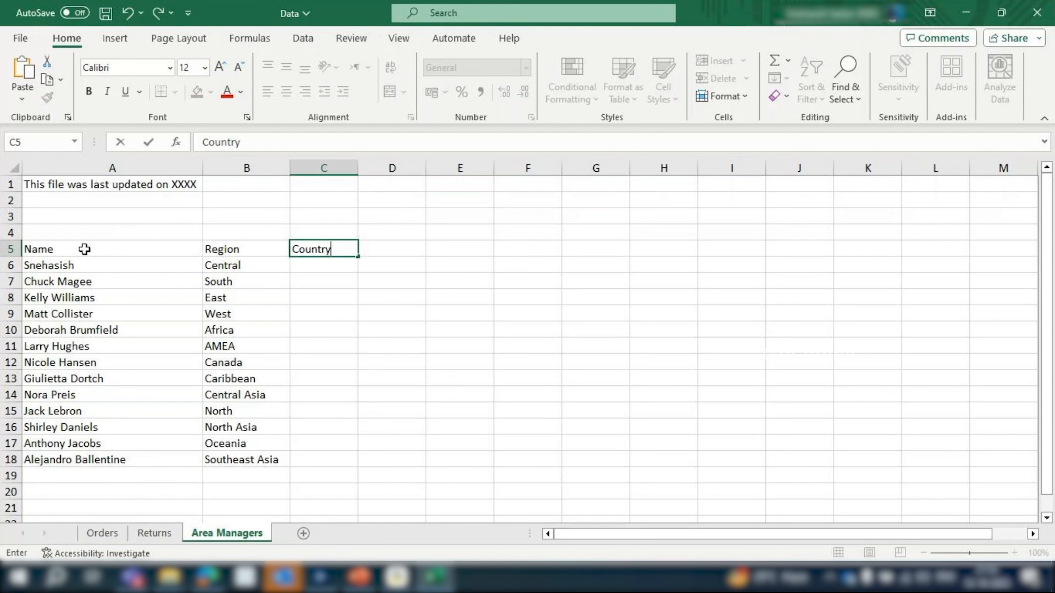
{"action": "key", "text": "ctrl+Return"}
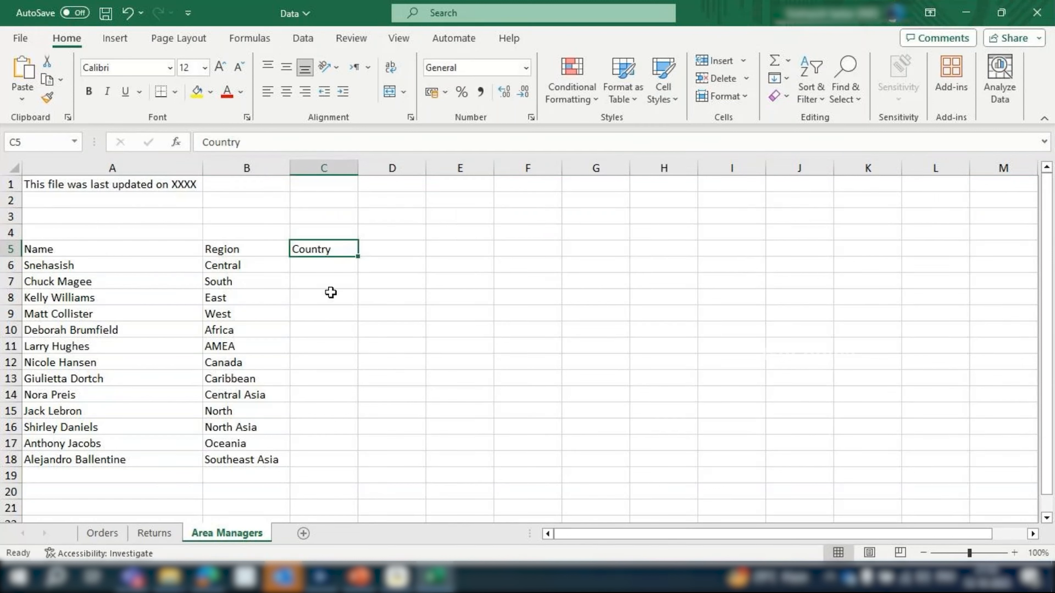
Enter US in cell C6 and Canada in cell C17 under Country, and save the workbook
{"action": "left_click", "coordinate": [337, 265]}
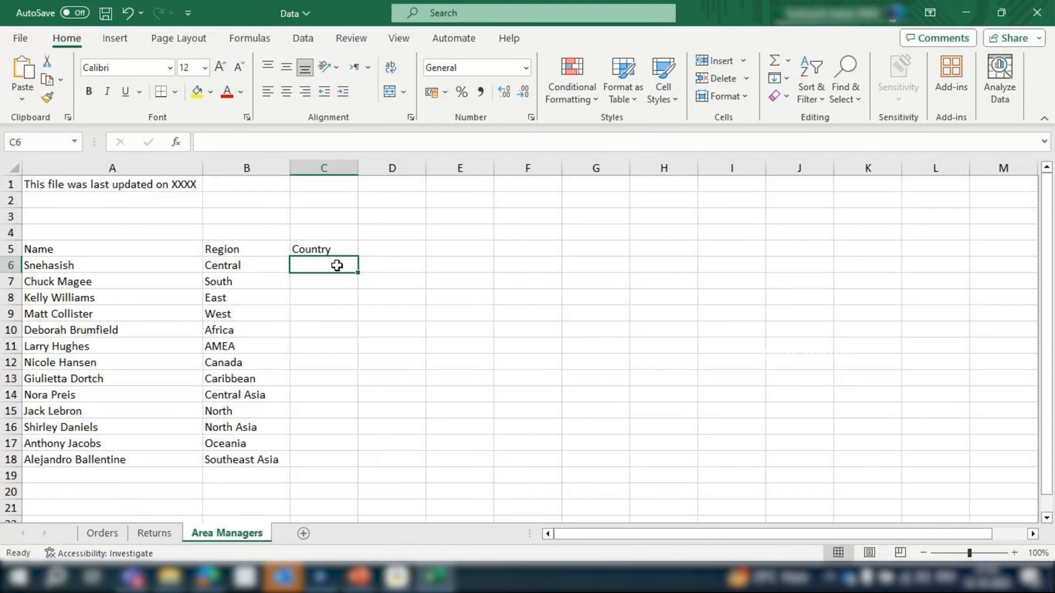
{"action": "type", "text": "U"}
{"action": "type", "text": "S"}
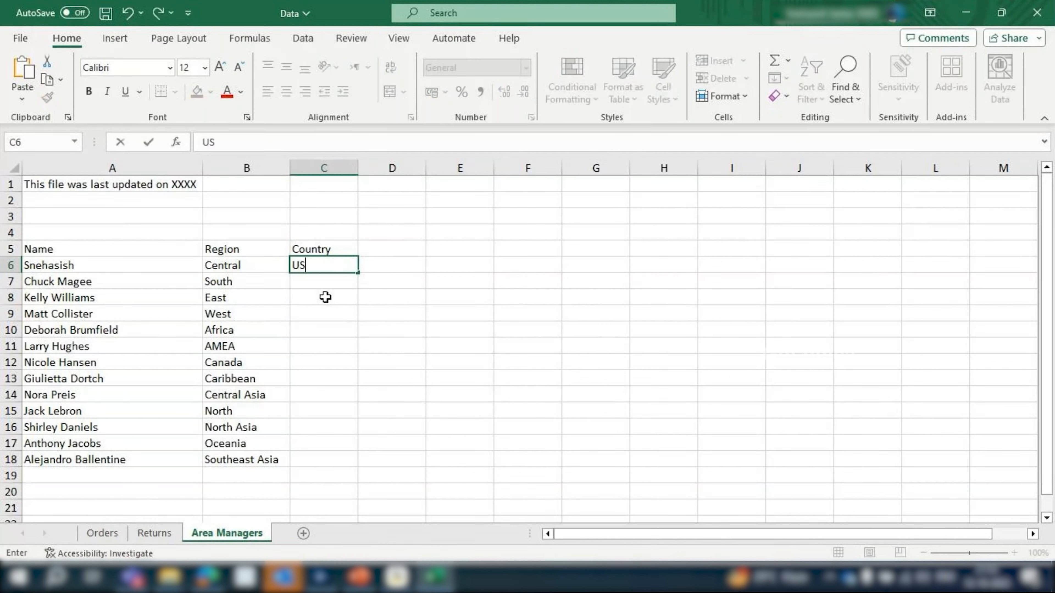
{"action": "key", "text": "ctrl+Return"}
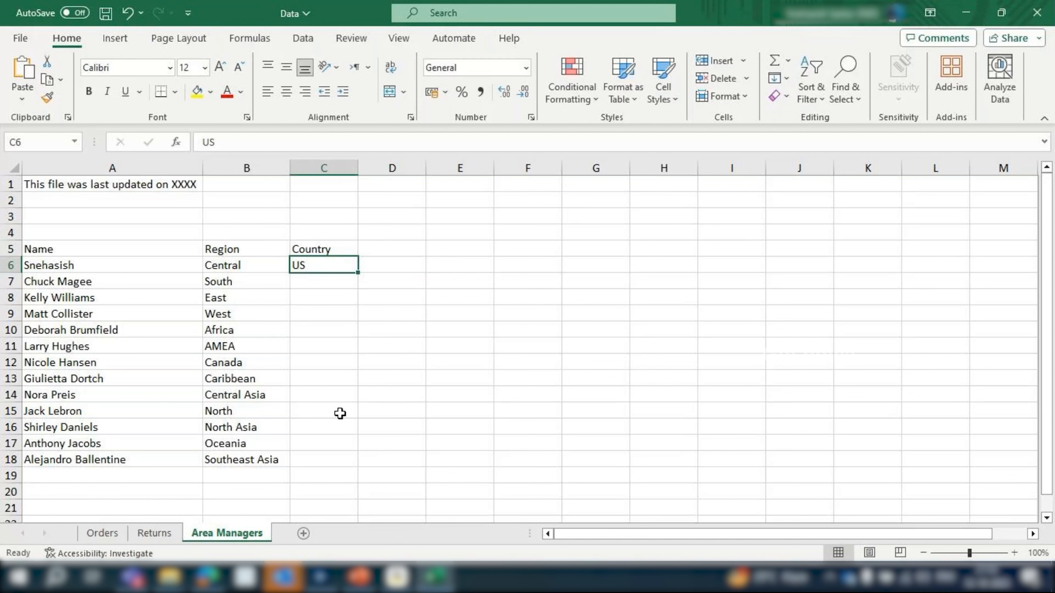
{"action": "left_click", "coordinate": [331, 446]}
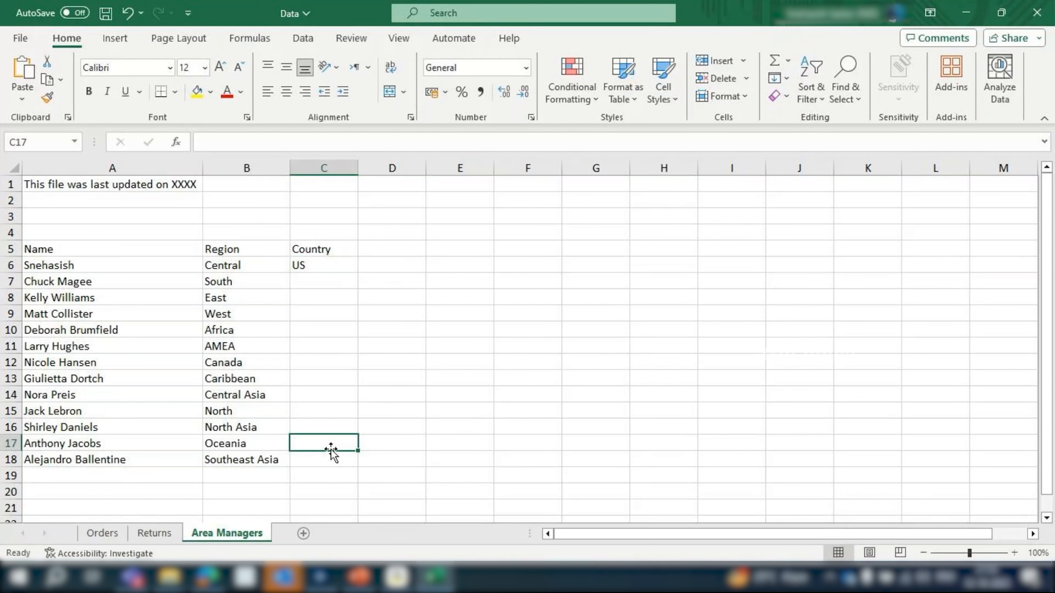
{"action": "type", "text": "Canada"}
{"action": "left_click", "coordinate": [346, 421]}
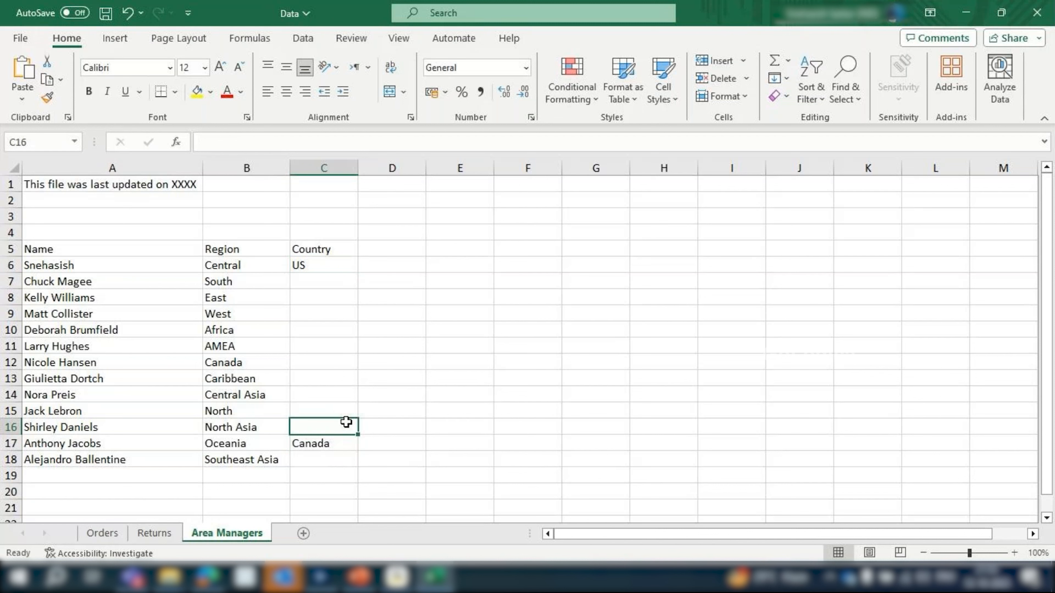
{"action": "left_click_drag", "start_coordinate": [325, 278], "coordinate": [326, 427]}
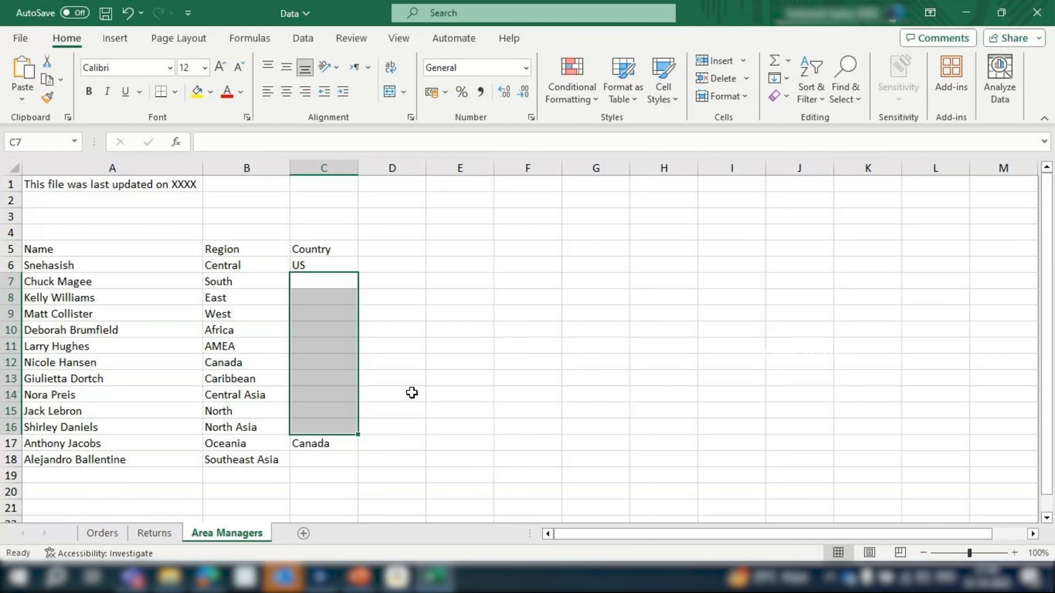
{"action": "left_click", "coordinate": [56, 184]}
{"action": "left_click", "coordinate": [248, 250]}
{"action": "key", "text": "ctrl+s"}
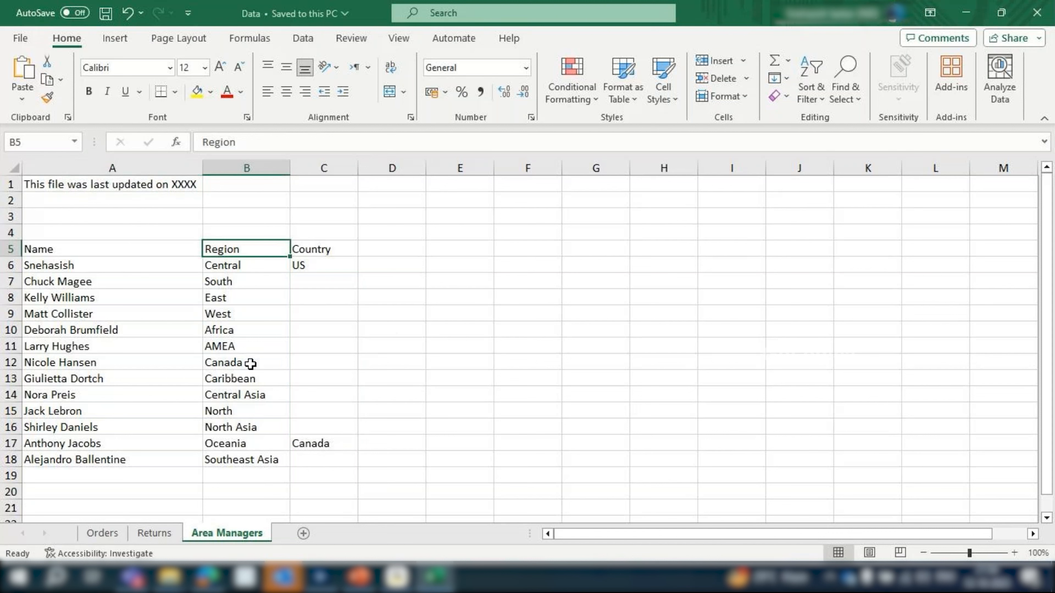
Examine the Country column for blank cells between the US and Canada entries on the Area Managers sheet
{"action": "left_click", "coordinate": [328, 266]}
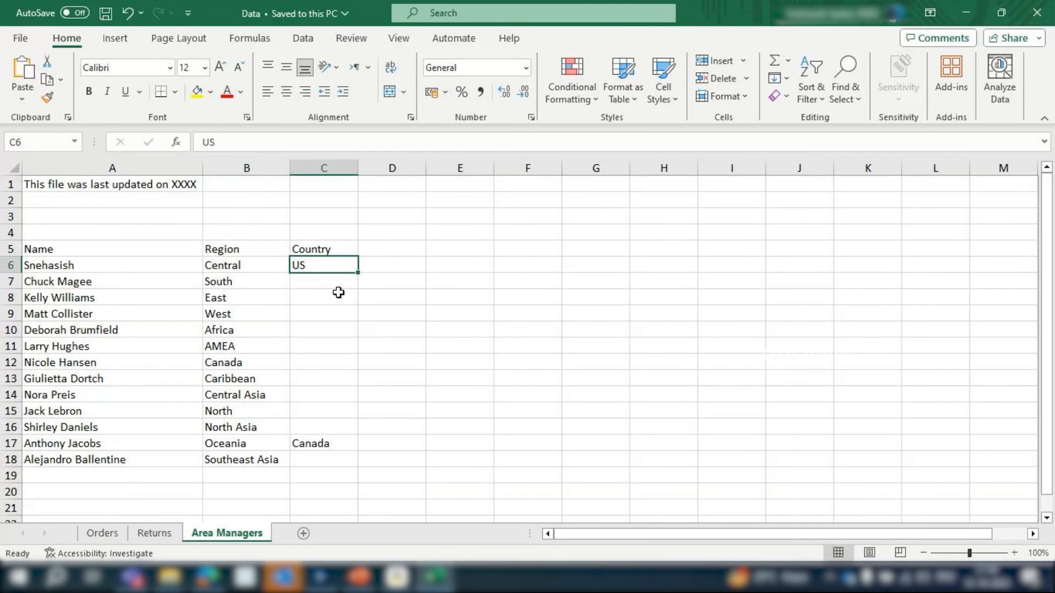
{"action": "left_click_drag", "start_coordinate": [338, 282], "coordinate": [335, 429]}
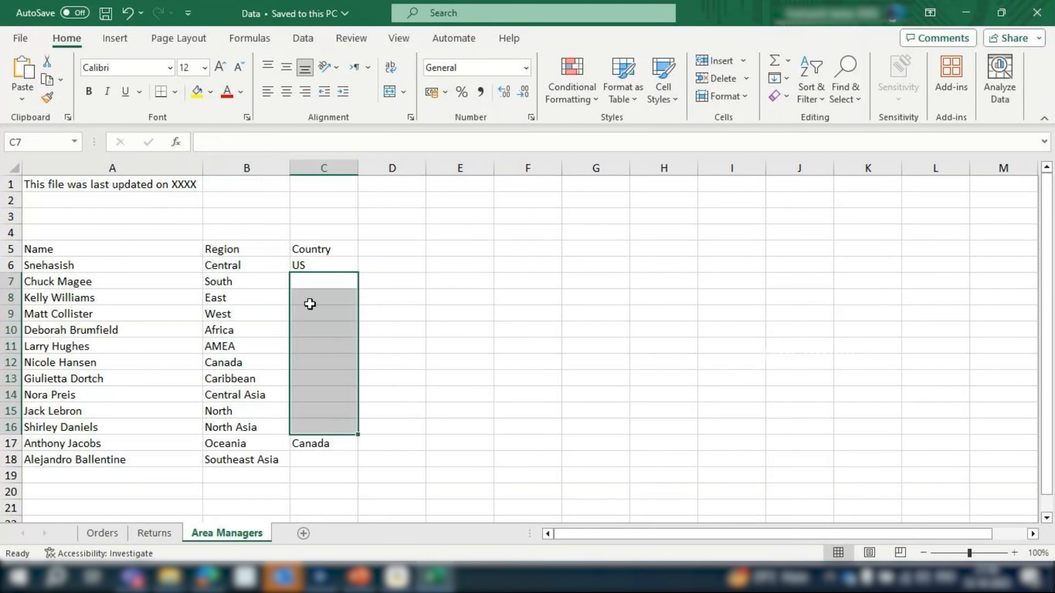
{"action": "left_click_drag", "start_coordinate": [313, 285], "coordinate": [336, 431]}
{"action": "key", "text": "ctrl+Down"}
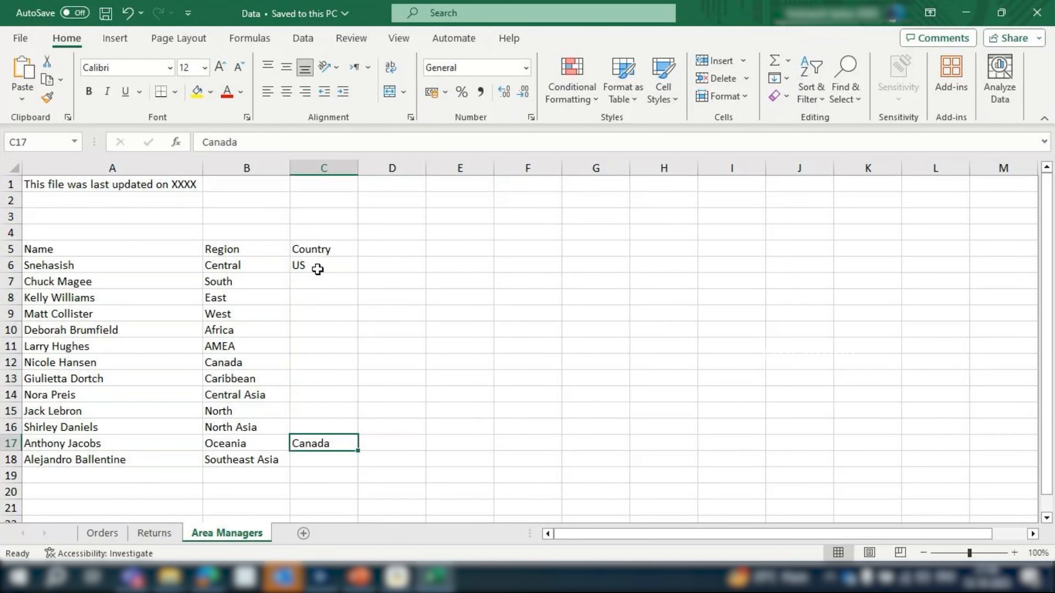
{"action": "left_click", "coordinate": [313, 268]}
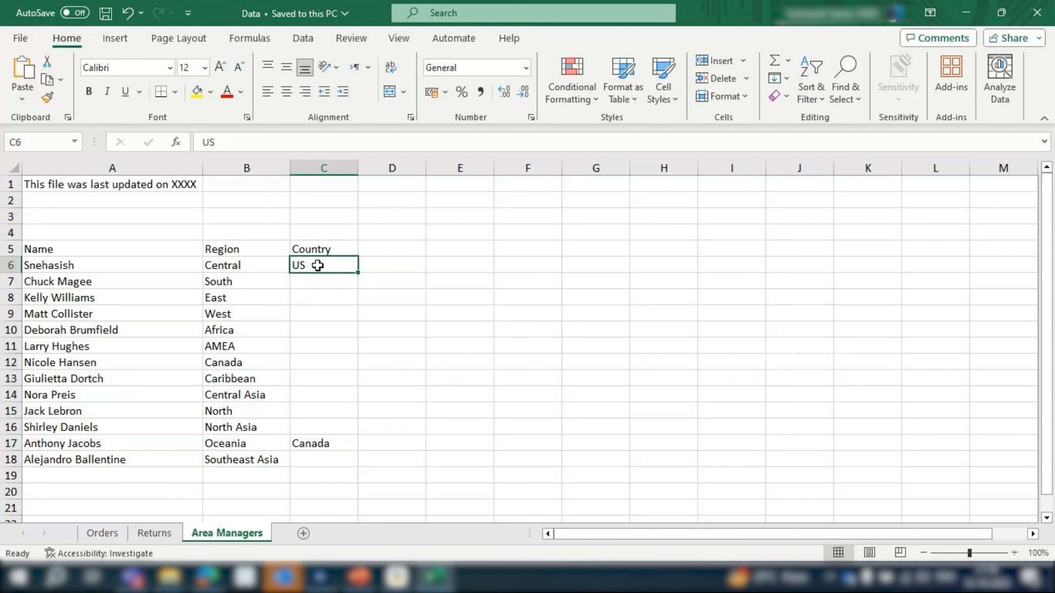
{"action": "left_click_drag", "start_coordinate": [318, 265], "coordinate": [320, 431]}
{"action": "key", "text": "ctrl+Down"}
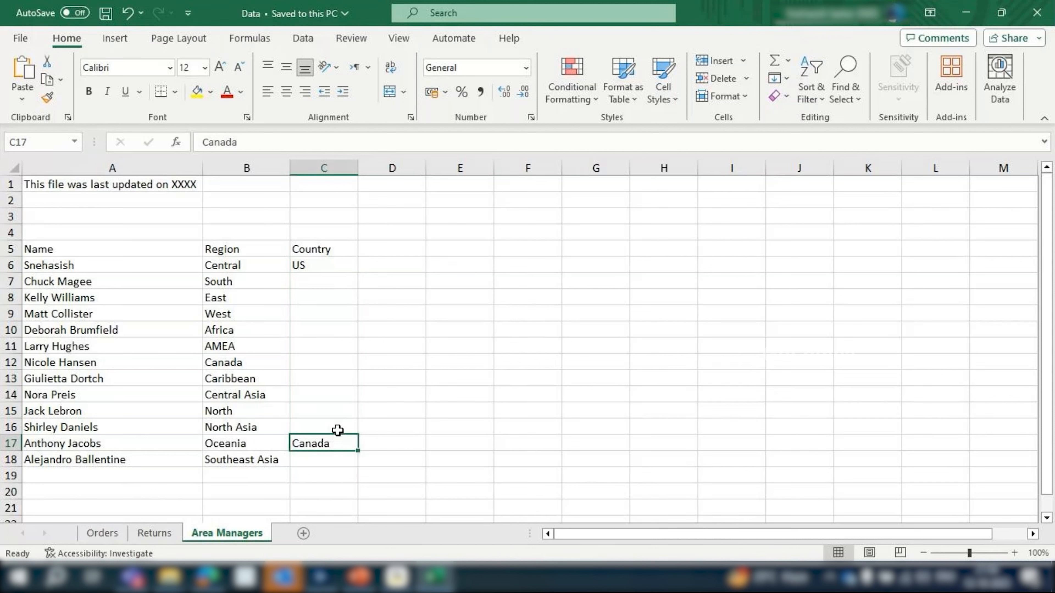
{"action": "left_click_drag", "start_coordinate": [328, 265], "coordinate": [329, 461]}
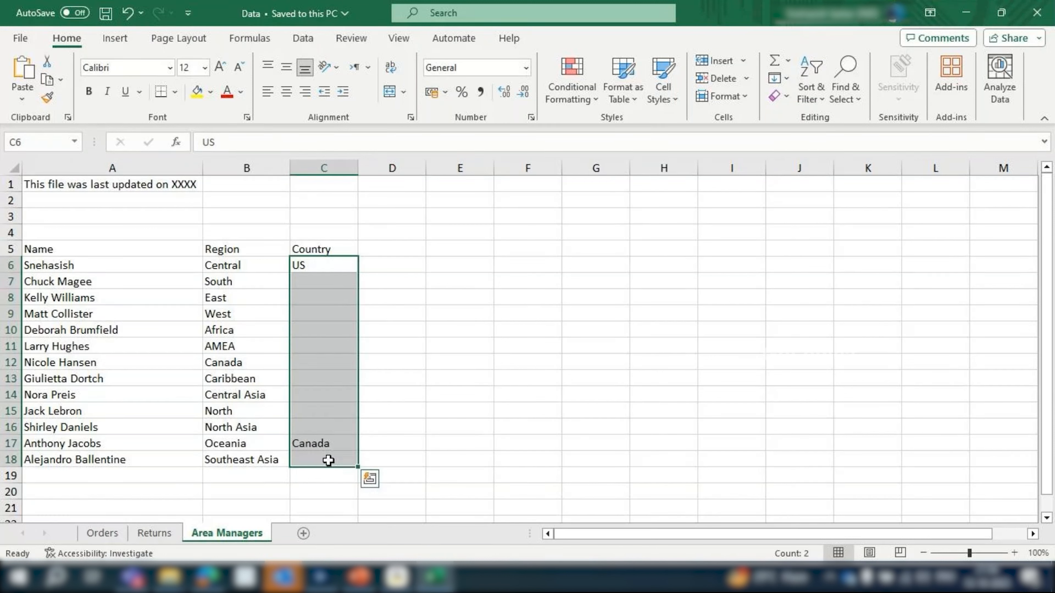
{"action": "left_click", "coordinate": [328, 461]}
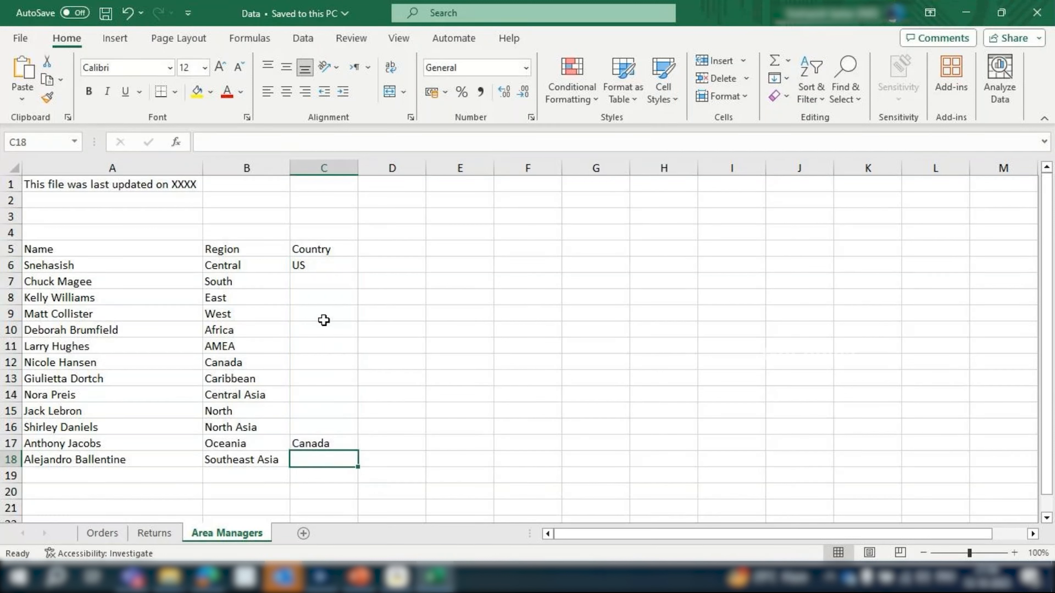
{"action": "left_click", "coordinate": [310, 166]}
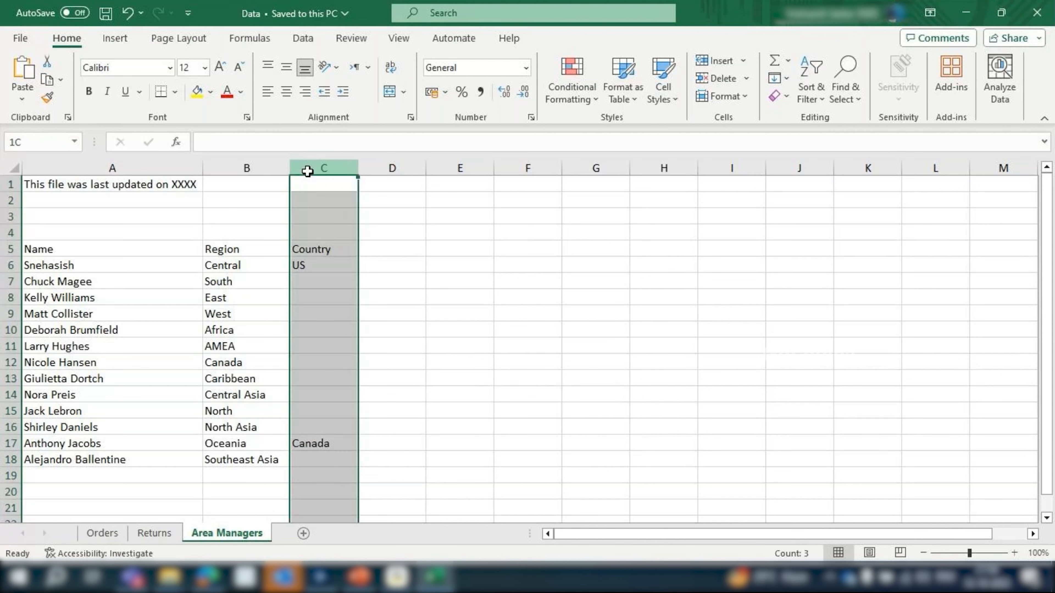
Insert a blank row 17 above the Oceania record on the Area Managers sheet
{"action": "left_click", "coordinate": [7, 427]}
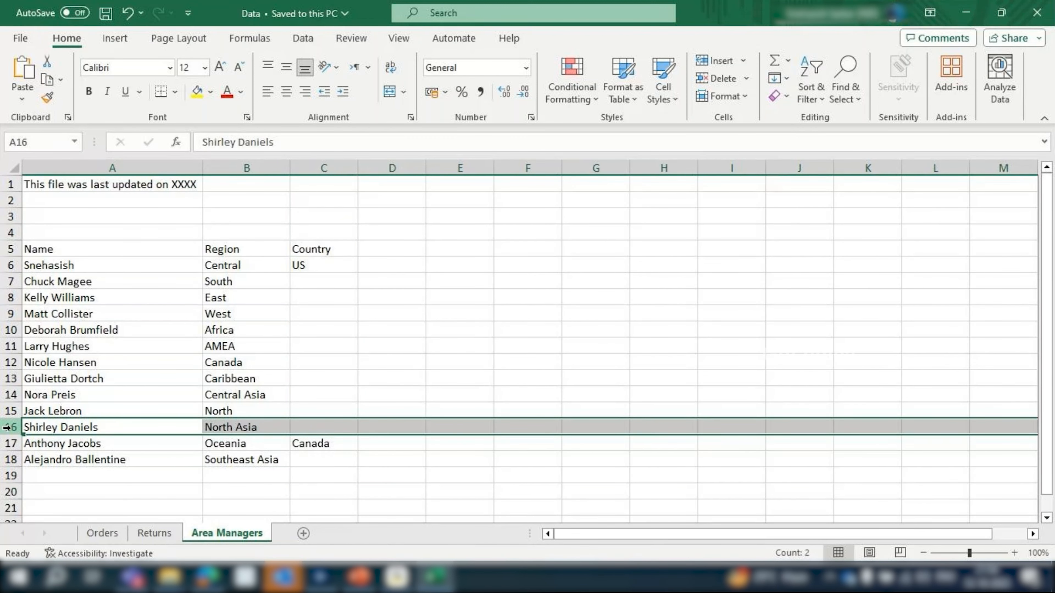
{"action": "key", "text": "Down"}
{"action": "left_click", "coordinate": [6, 443]}
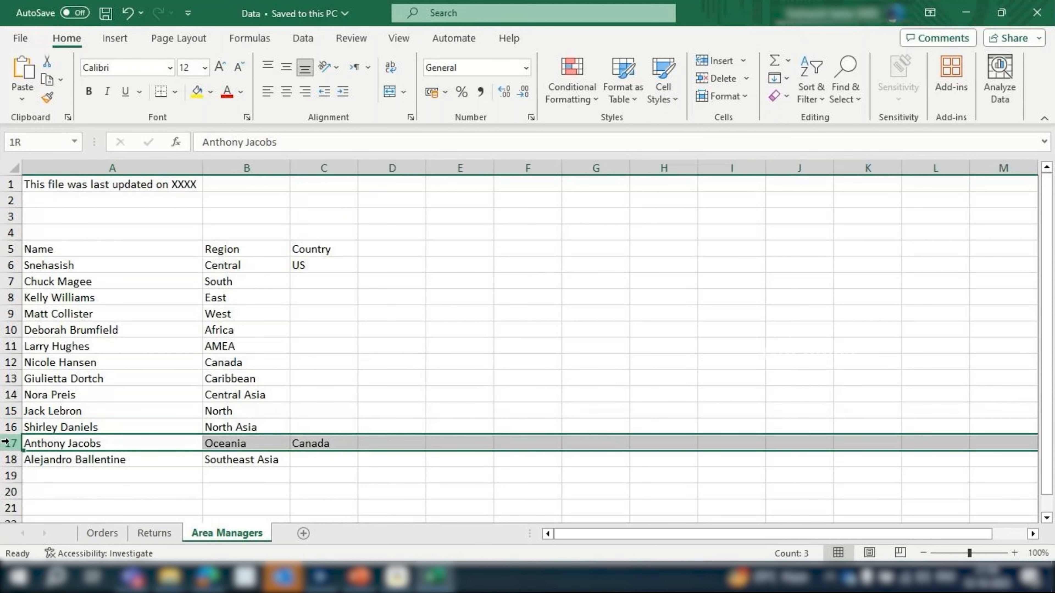
{"action": "key", "text": "ctrl+shift+plus"}
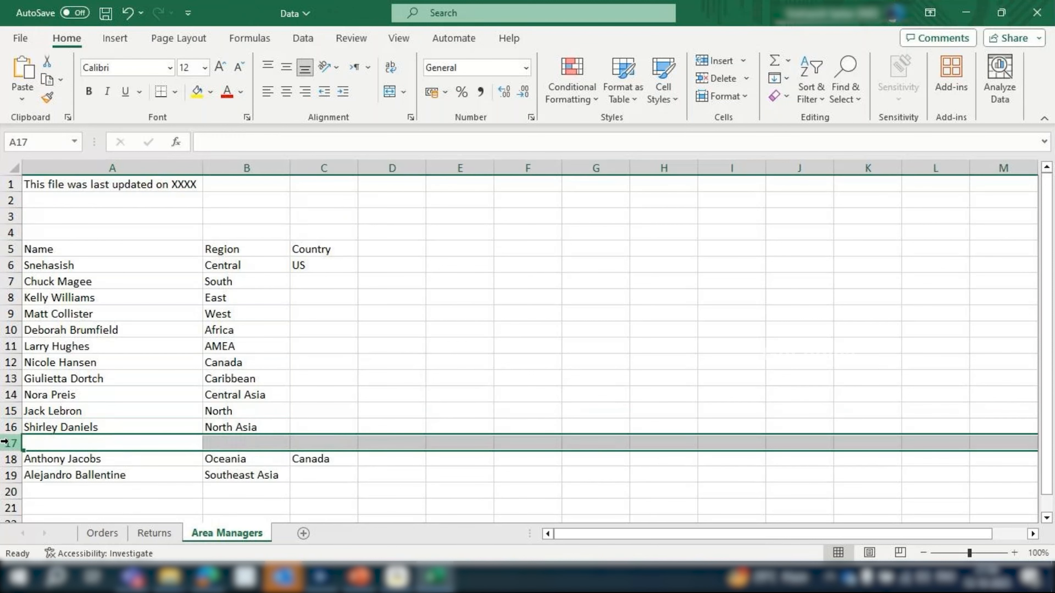
Enter "Total : 356090" in cell A17 of the inserted row
{"action": "left_click", "coordinate": [72, 438]}
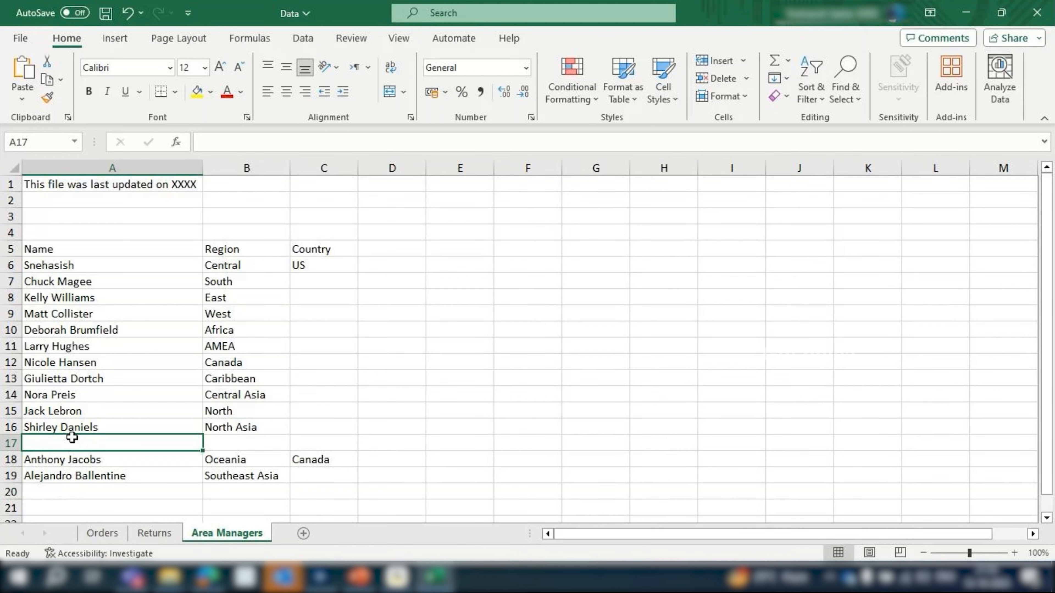
{"action": "type", "text": "T"}
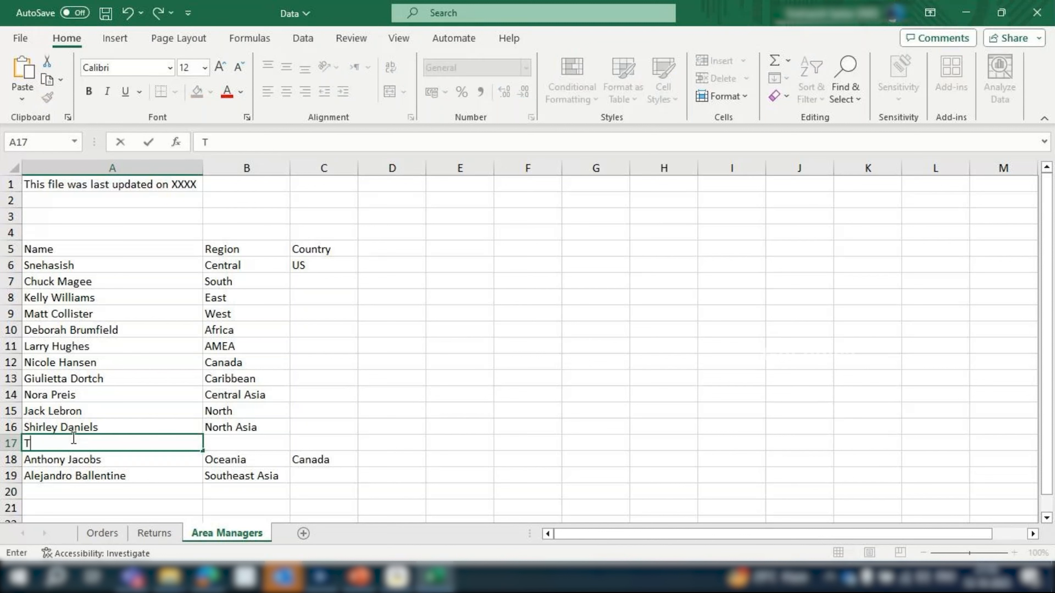
{"action": "type", "text": "otal :"}
{"action": "type", "text": "356090"}
{"action": "key", "text": "ctrl+Return"}
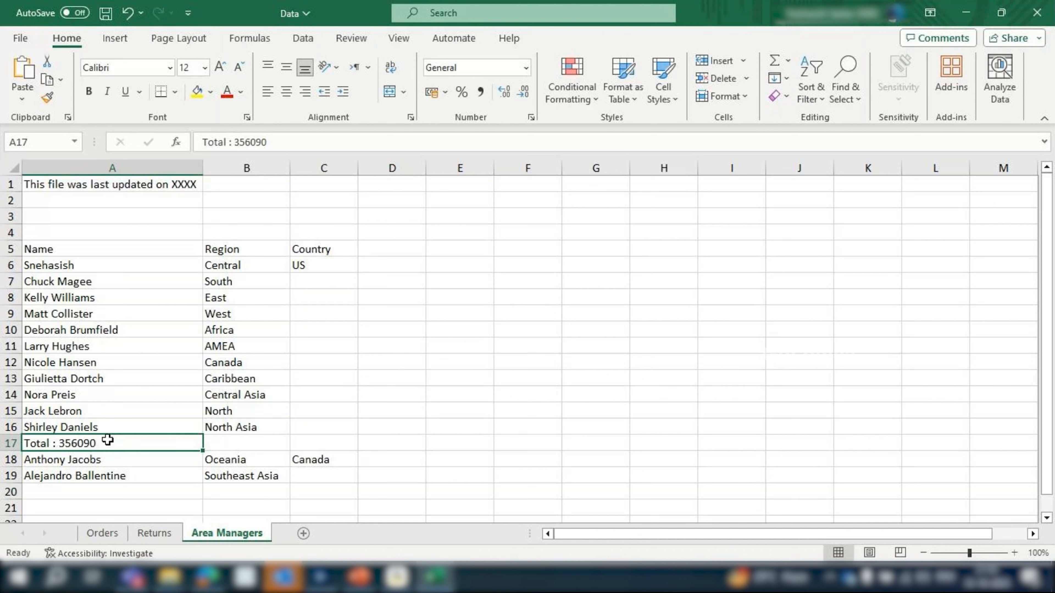
Shorten cell A17 to Total and fill the row with 4567 in B17 and 24008 in C17
{"action": "double_click", "coordinate": [114, 443]}
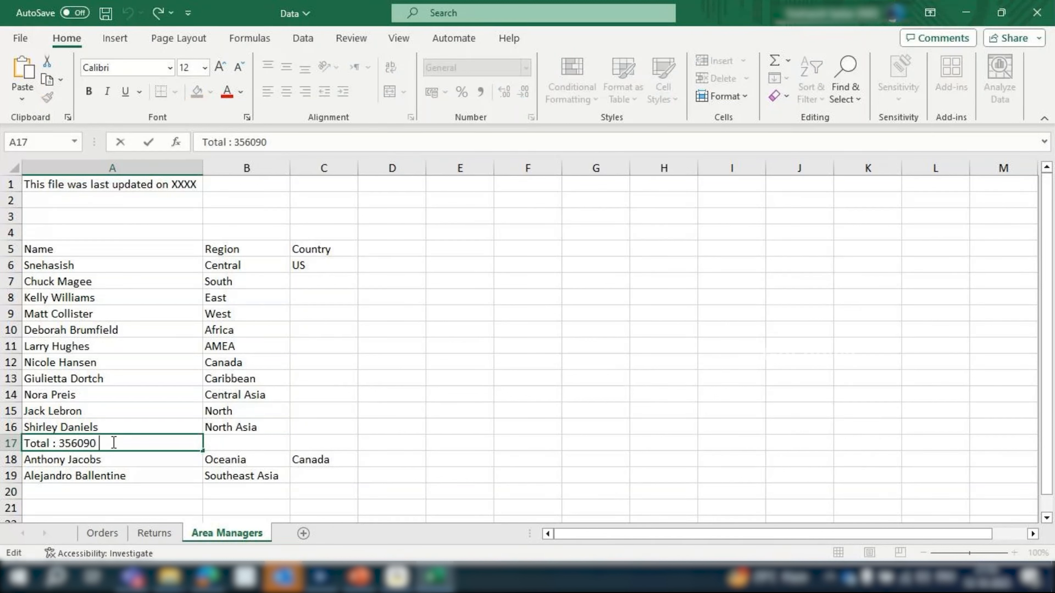
{"action": "left_click_drag", "start_coordinate": [113, 443], "coordinate": [55, 444]}
{"action": "key", "text": "Delete"}
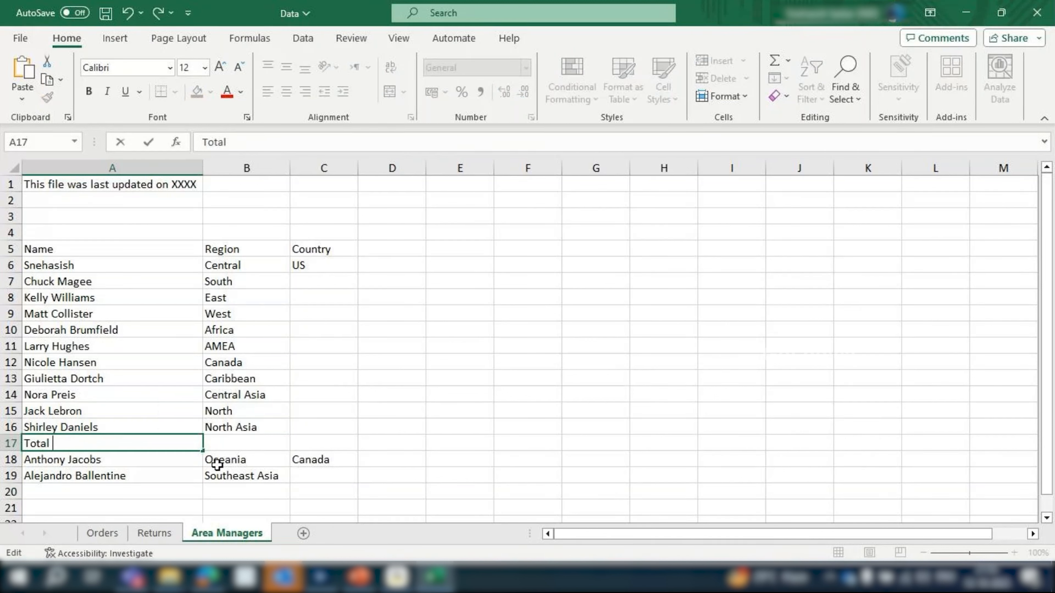
{"action": "left_click", "coordinate": [247, 440]}
{"action": "type", "text": "4567"}
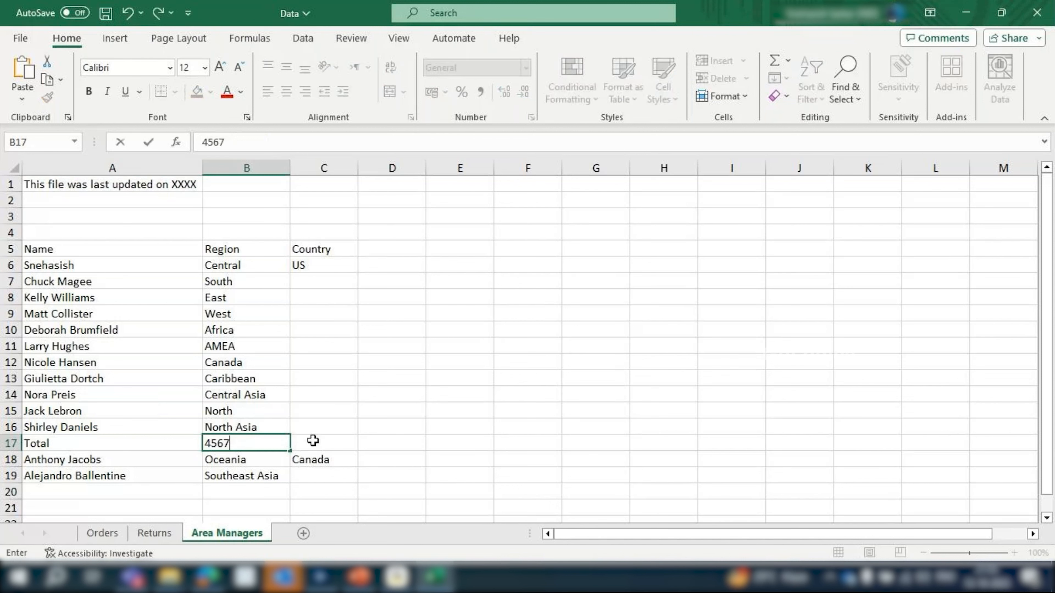
{"action": "left_click", "coordinate": [313, 440]}
{"action": "type", "text": "24008"}
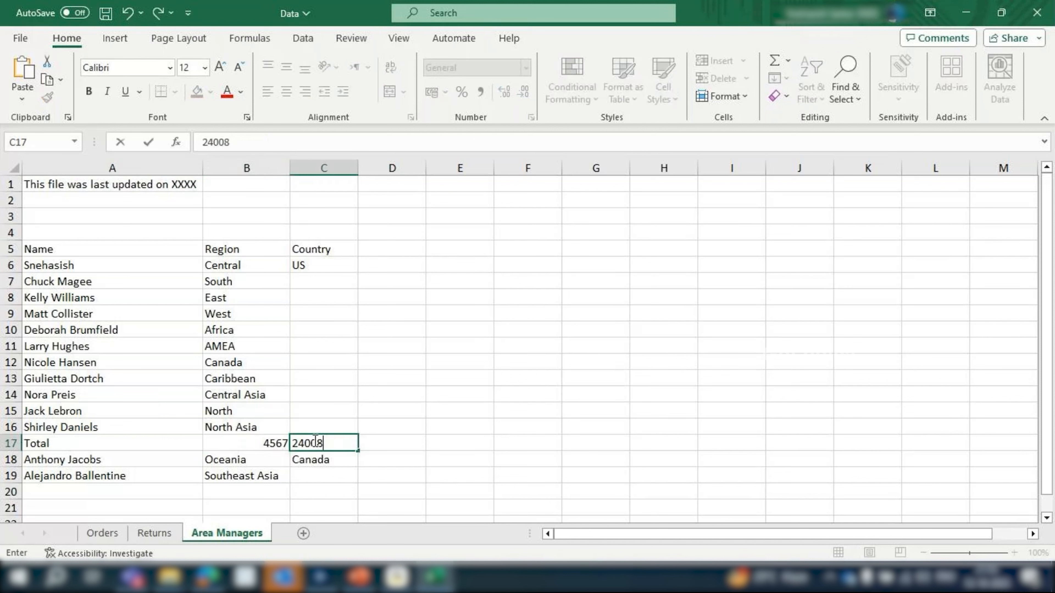
Review the Total row against the surrounding manager records and save the workbook
{"action": "left_click_drag", "start_coordinate": [254, 443], "coordinate": [302, 442]}
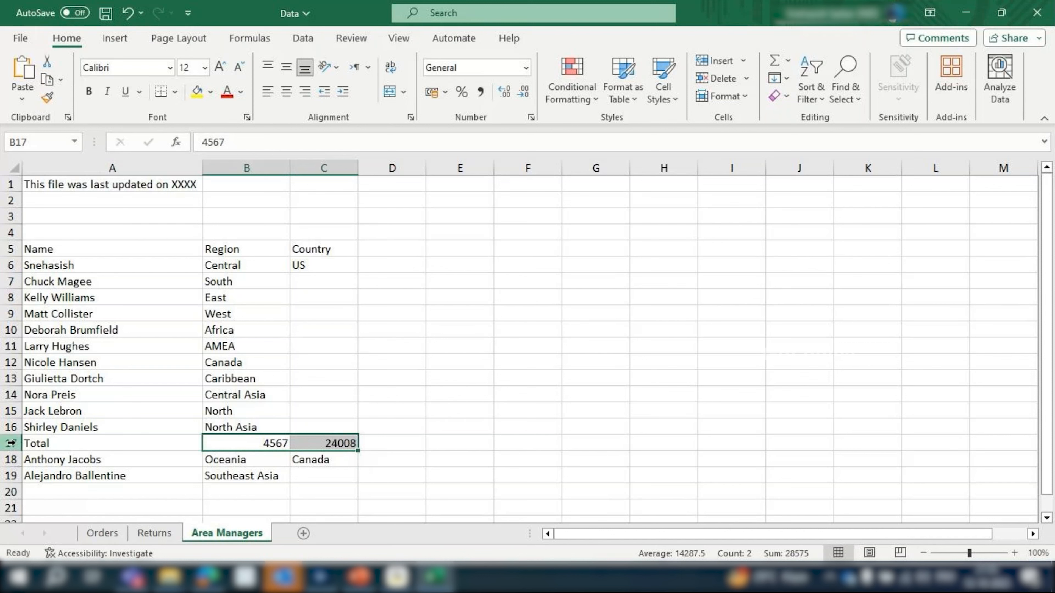
{"action": "left_click_drag", "start_coordinate": [11, 443], "coordinate": [62, 445]}
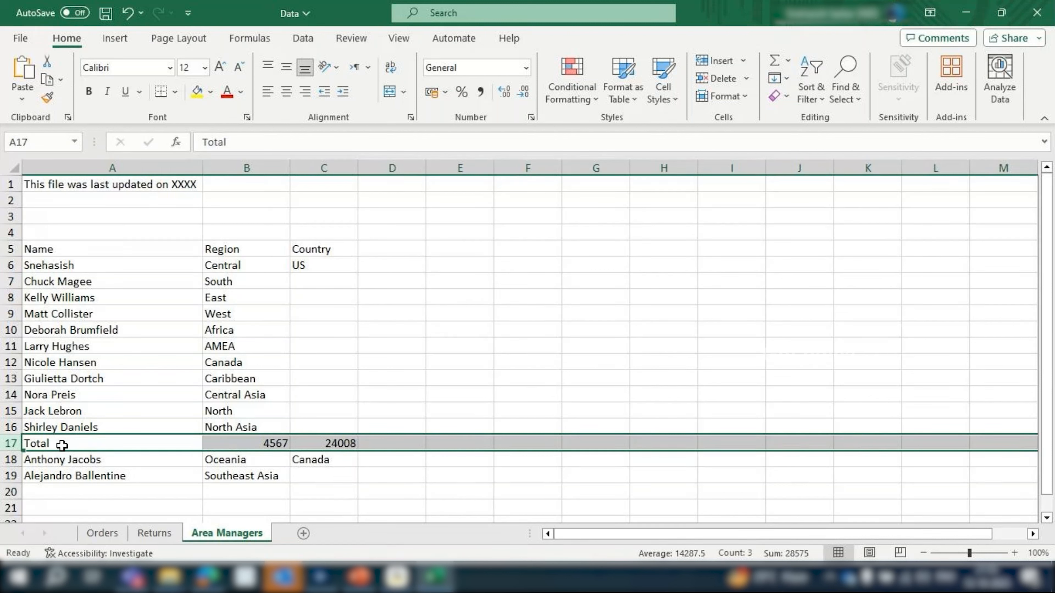
{"action": "left_click_drag", "start_coordinate": [49, 265], "coordinate": [111, 429]}
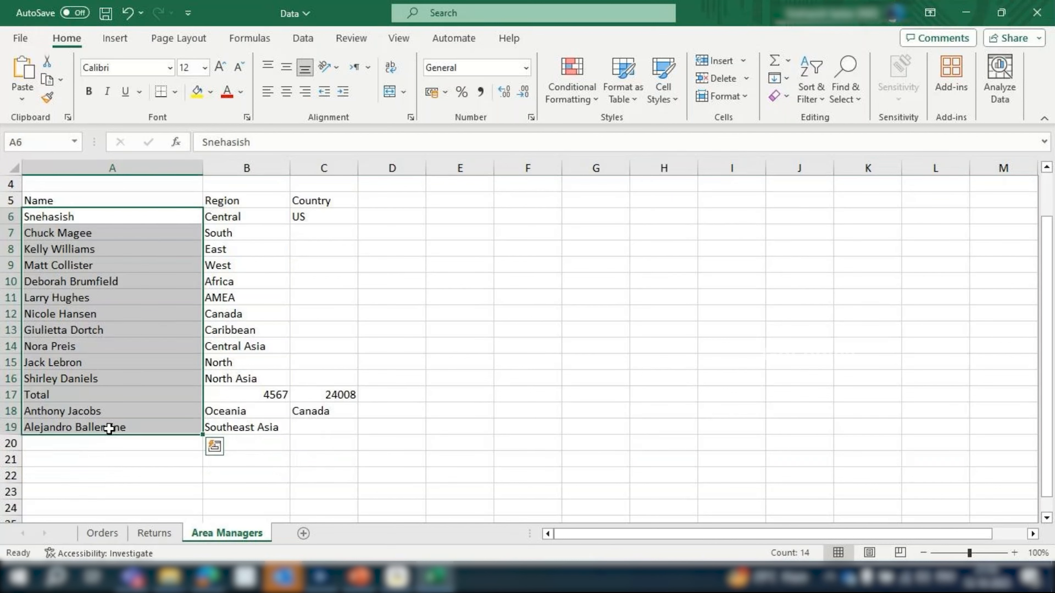
{"action": "left_click", "coordinate": [121, 391]}
{"action": "scroll", "coordinate": [120, 391], "scroll_direction": "up", "scroll_amount": 1}
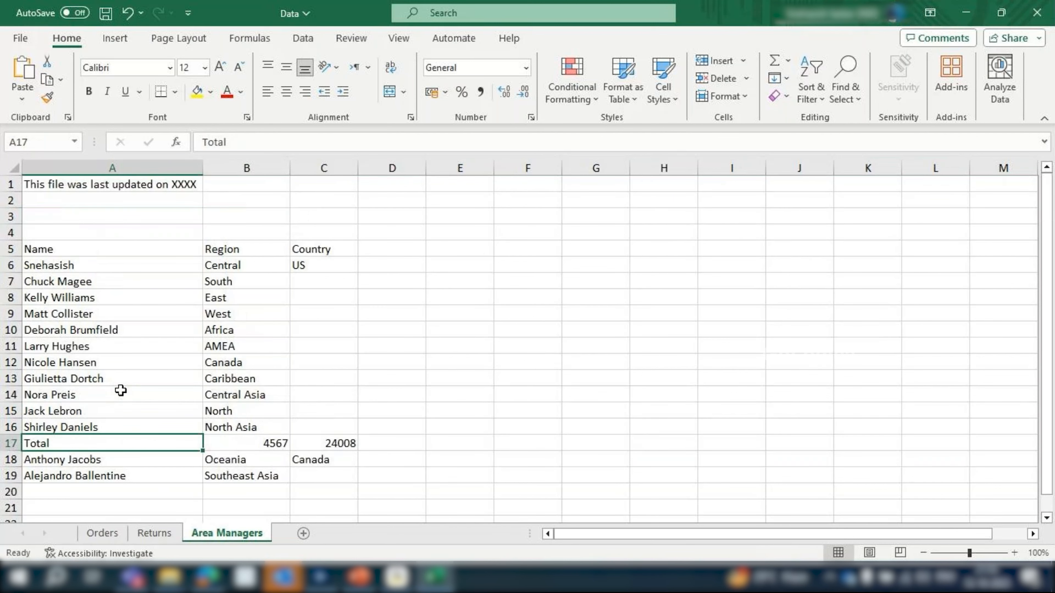
{"action": "key", "text": "ctrl+s"}
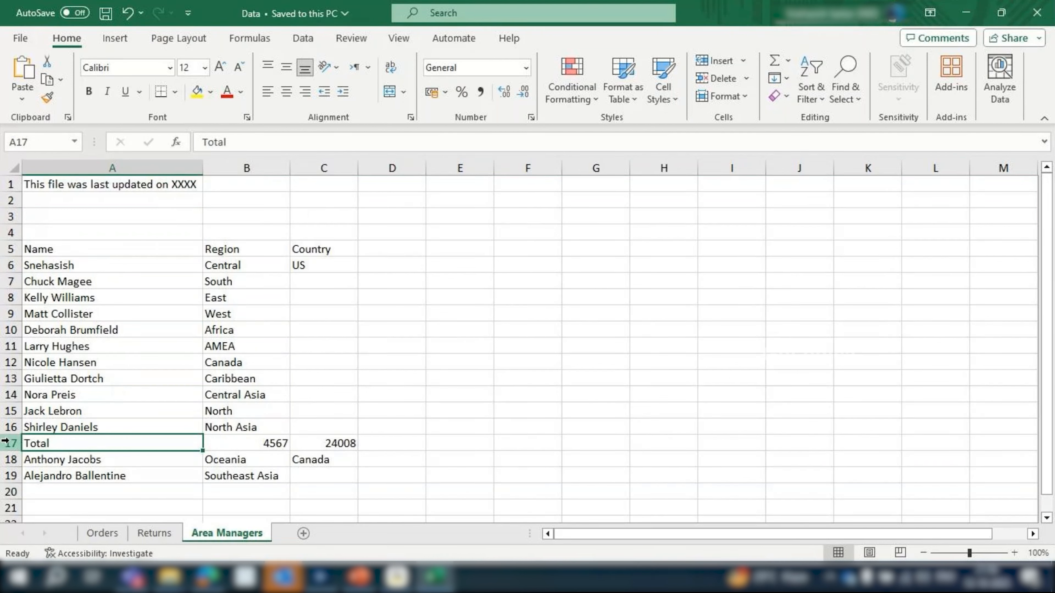
{"action": "key", "text": "Right"}
{"action": "left_click_drag", "start_coordinate": [132, 441], "coordinate": [322, 447]}
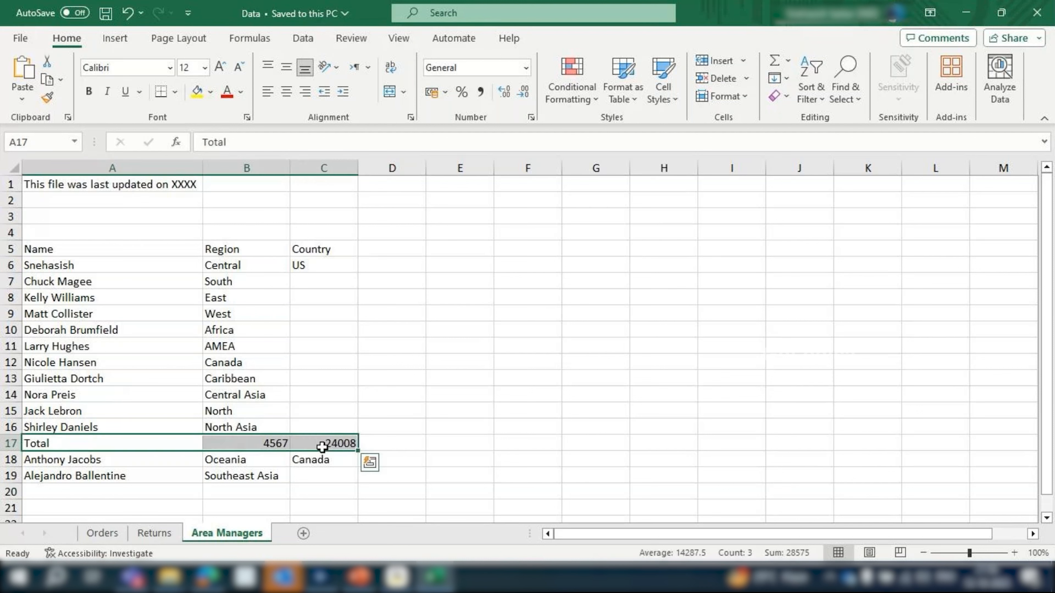
{"action": "left_click_drag", "start_coordinate": [38, 443], "coordinate": [318, 443]}
{"action": "left_click", "coordinate": [69, 444]}
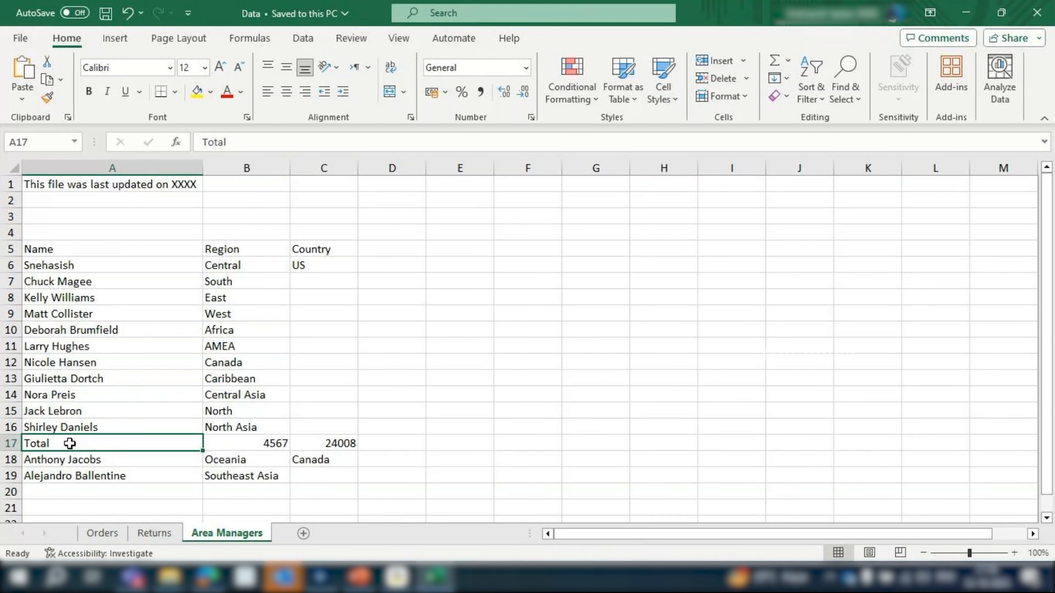
{"action": "key", "text": "ctrl+s"}
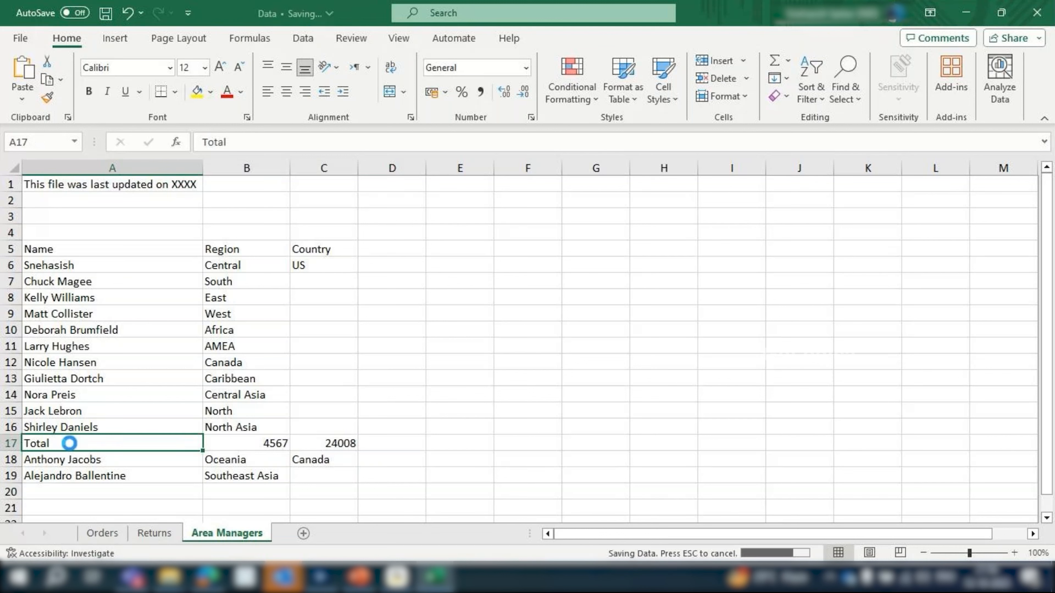
Close the workbook and rerun the workflow in Alteryx Designer to view the Area Managers output records
{"action": "left_click", "coordinate": [1047, 12]}
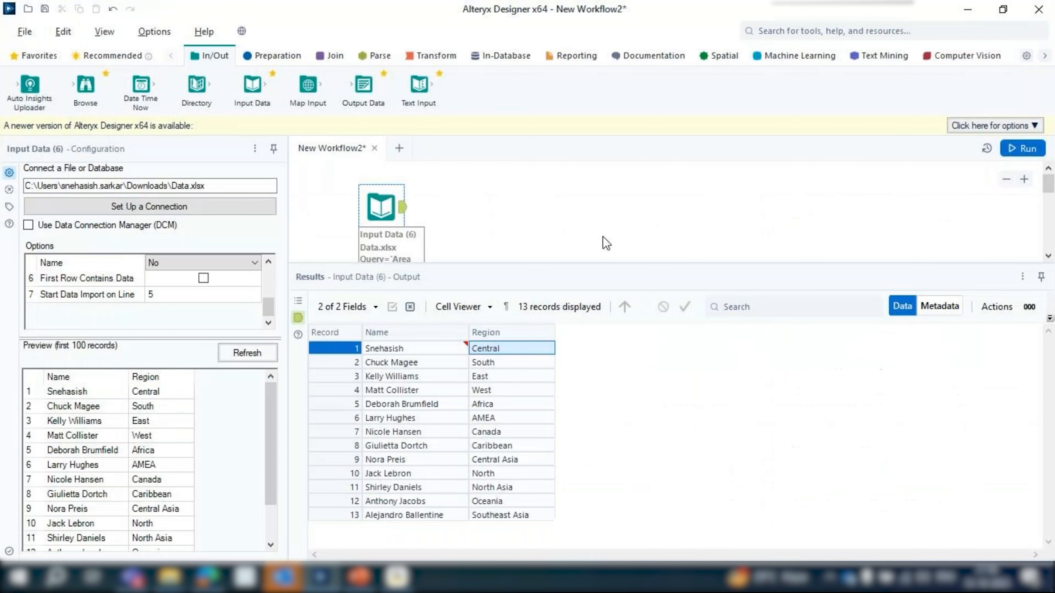
{"action": "left_click", "coordinate": [1025, 149]}
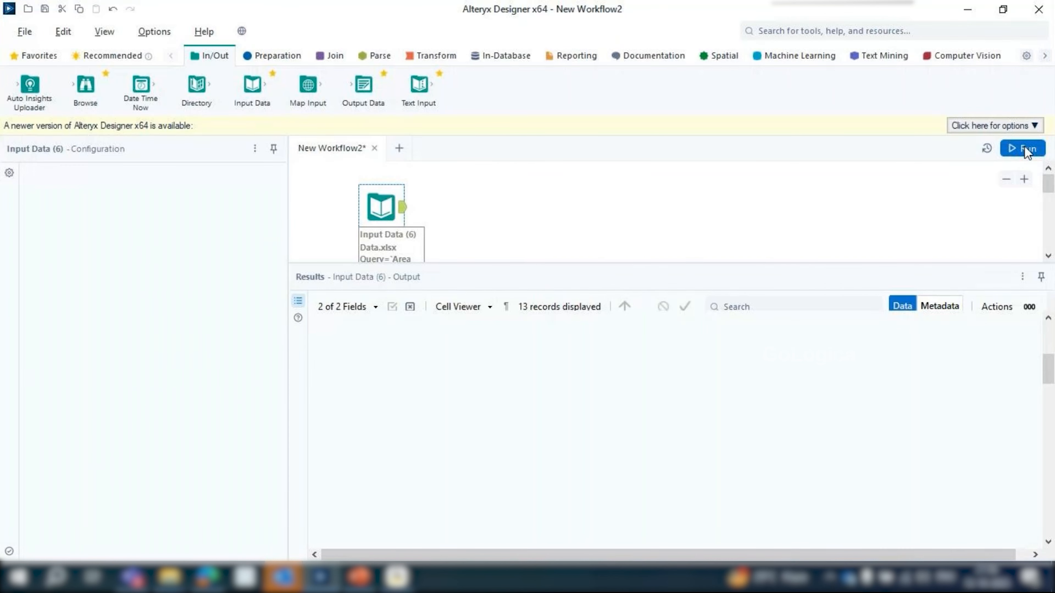
{"action": "left_click_drag", "start_coordinate": [446, 261], "coordinate": [447, 307]}
{"action": "scroll", "coordinate": [451, 239], "scroll_direction": "down", "scroll_amount": 2}
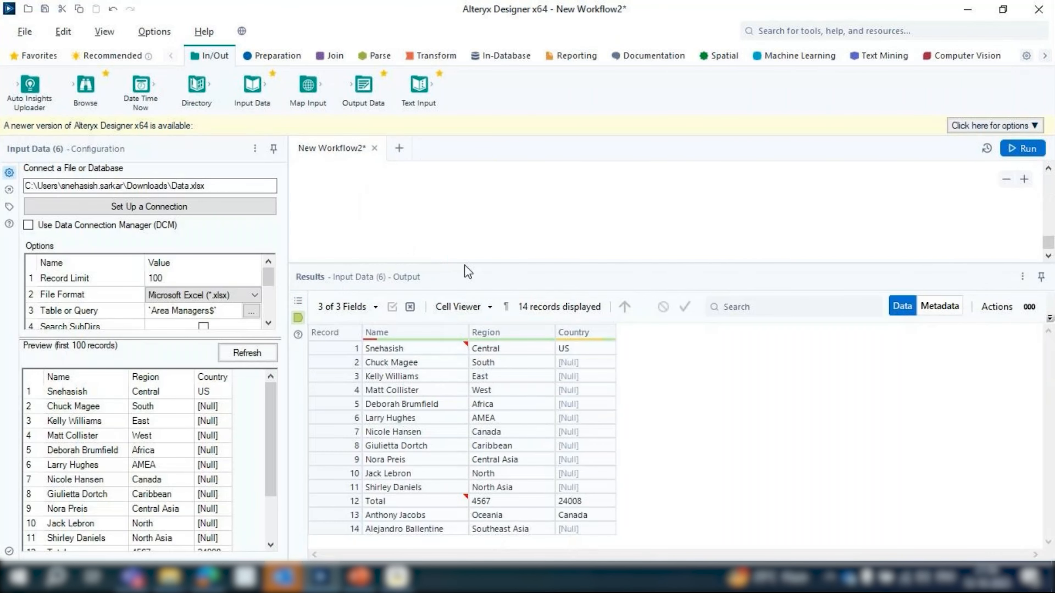
{"action": "left_click_drag", "start_coordinate": [464, 264], "coordinate": [462, 406]}
{"action": "scroll", "coordinate": [431, 312], "scroll_direction": "up", "scroll_amount": 5}
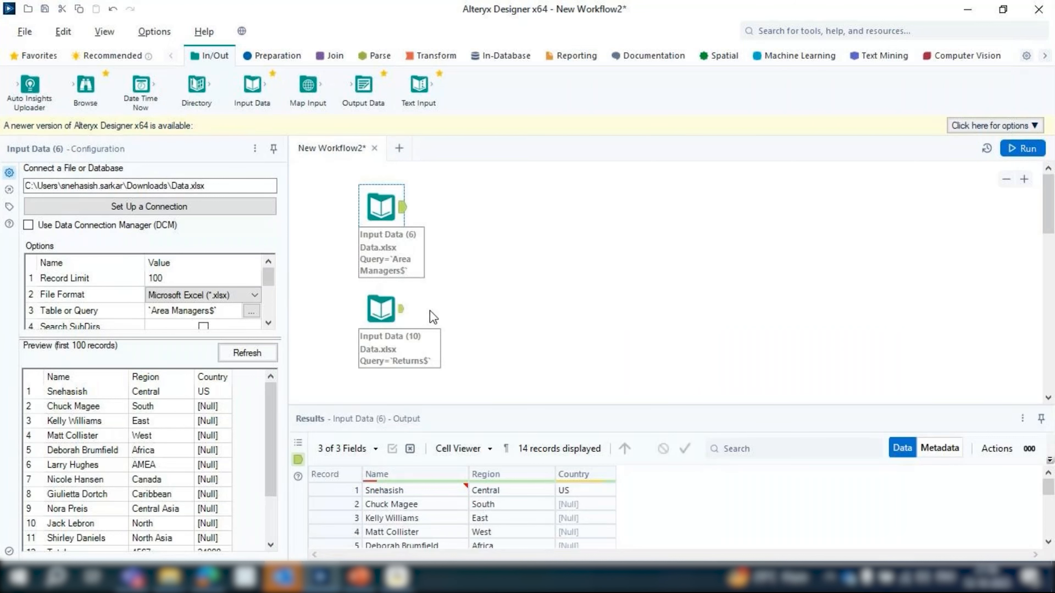
Deselect the Area Managers input tool and display the Preparation tools
{"action": "left_click", "coordinate": [433, 317]}
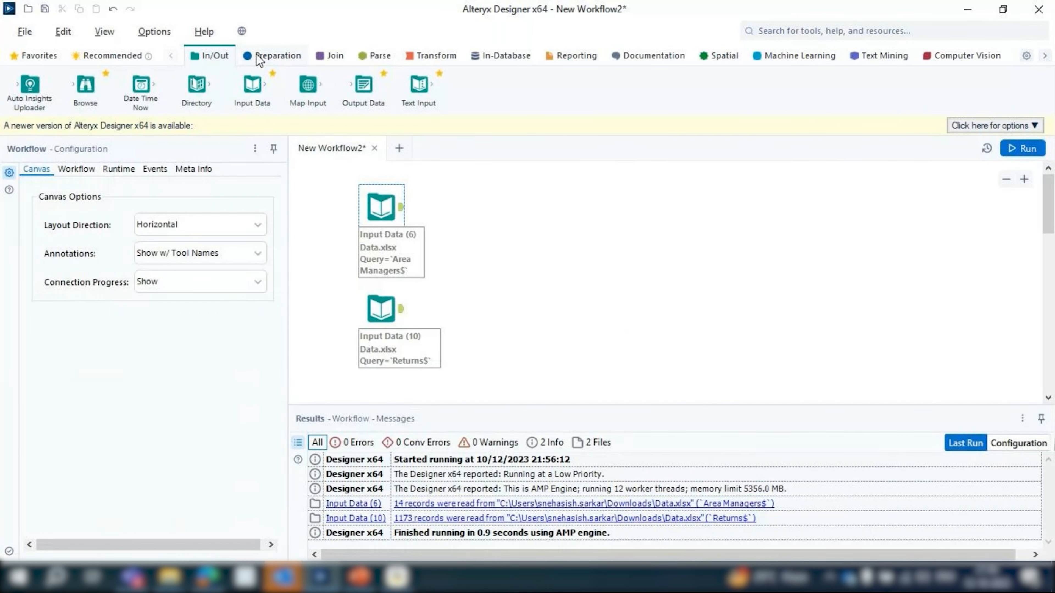
{"action": "left_click", "coordinate": [259, 58]}
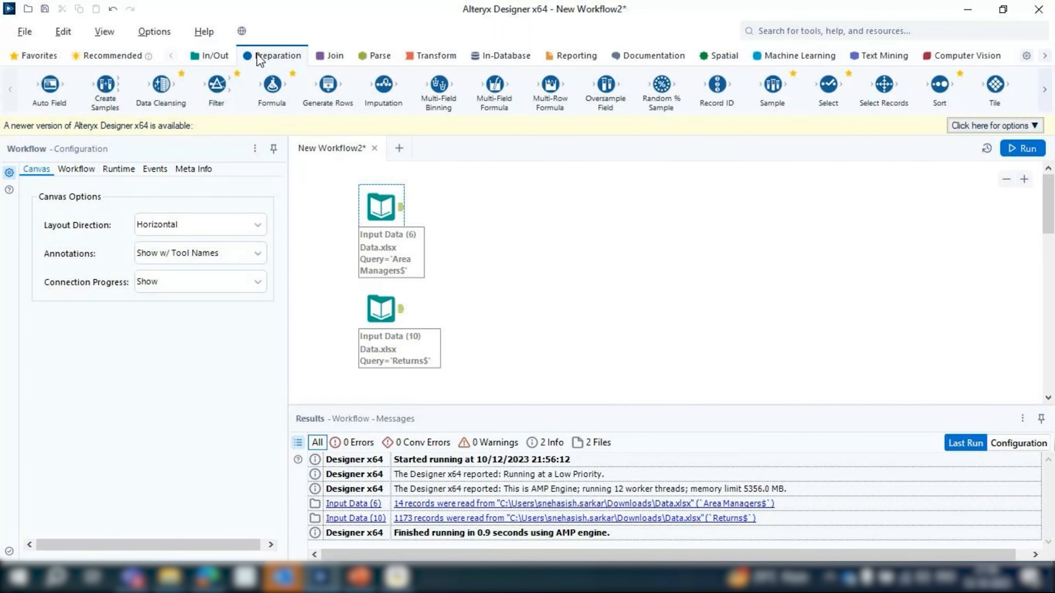